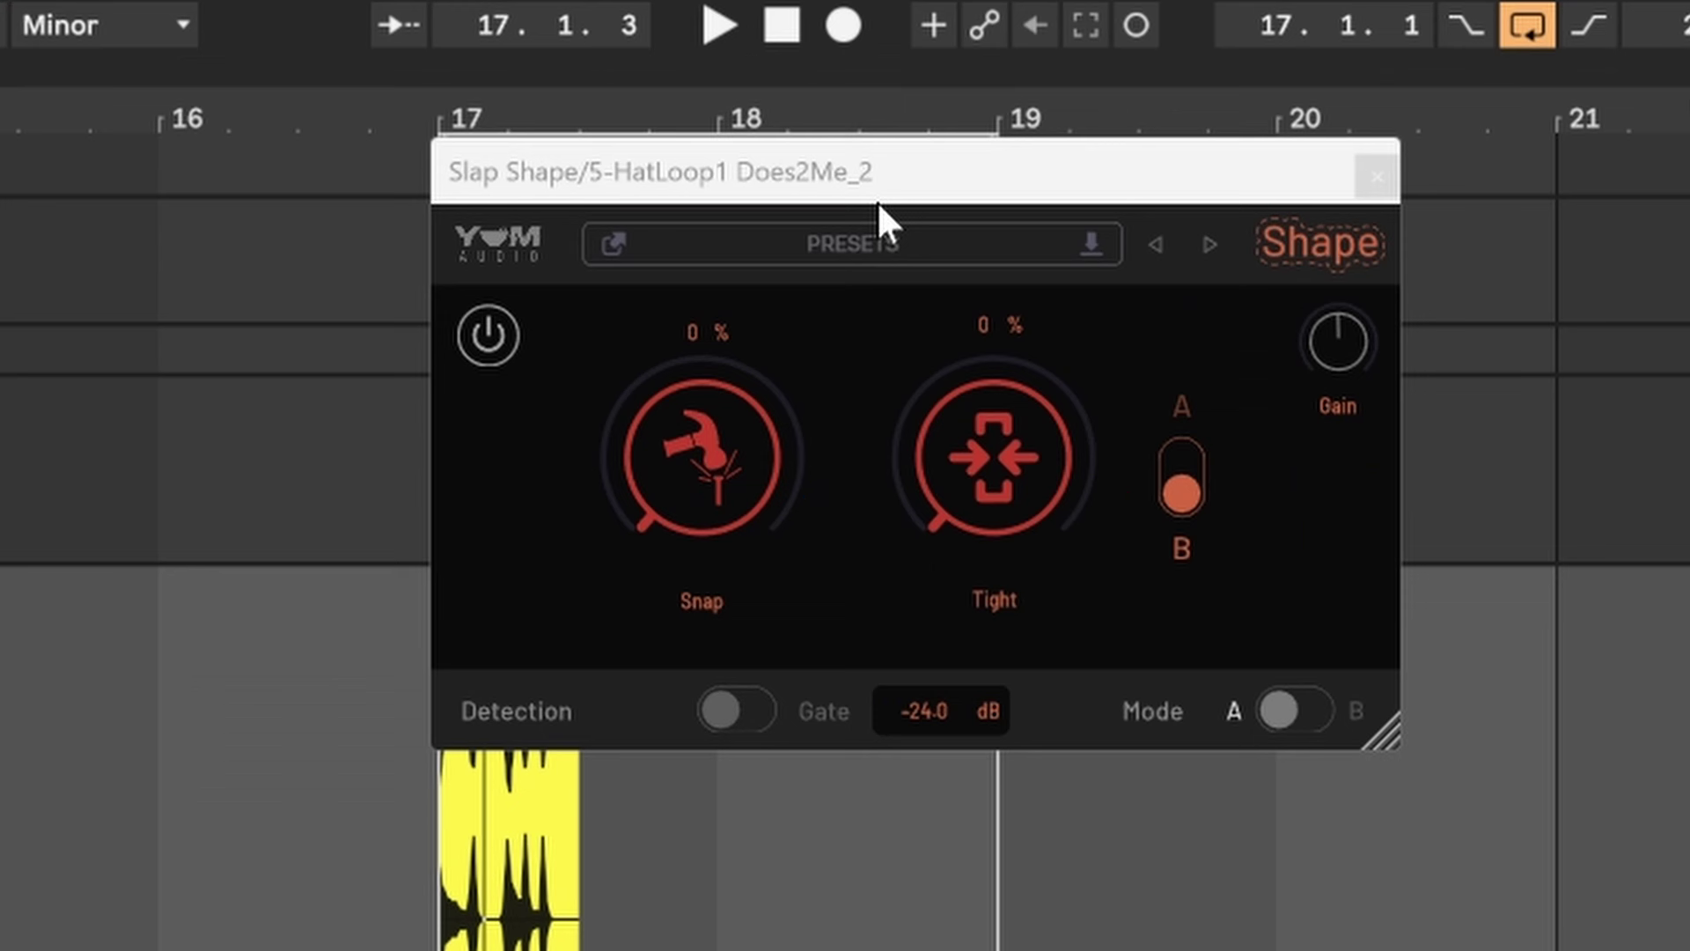
# Close the Slap Shape plugin window and open the (Freeze) audio clip on track 7 in the sample editor.
pyautogui.click(784, 118)
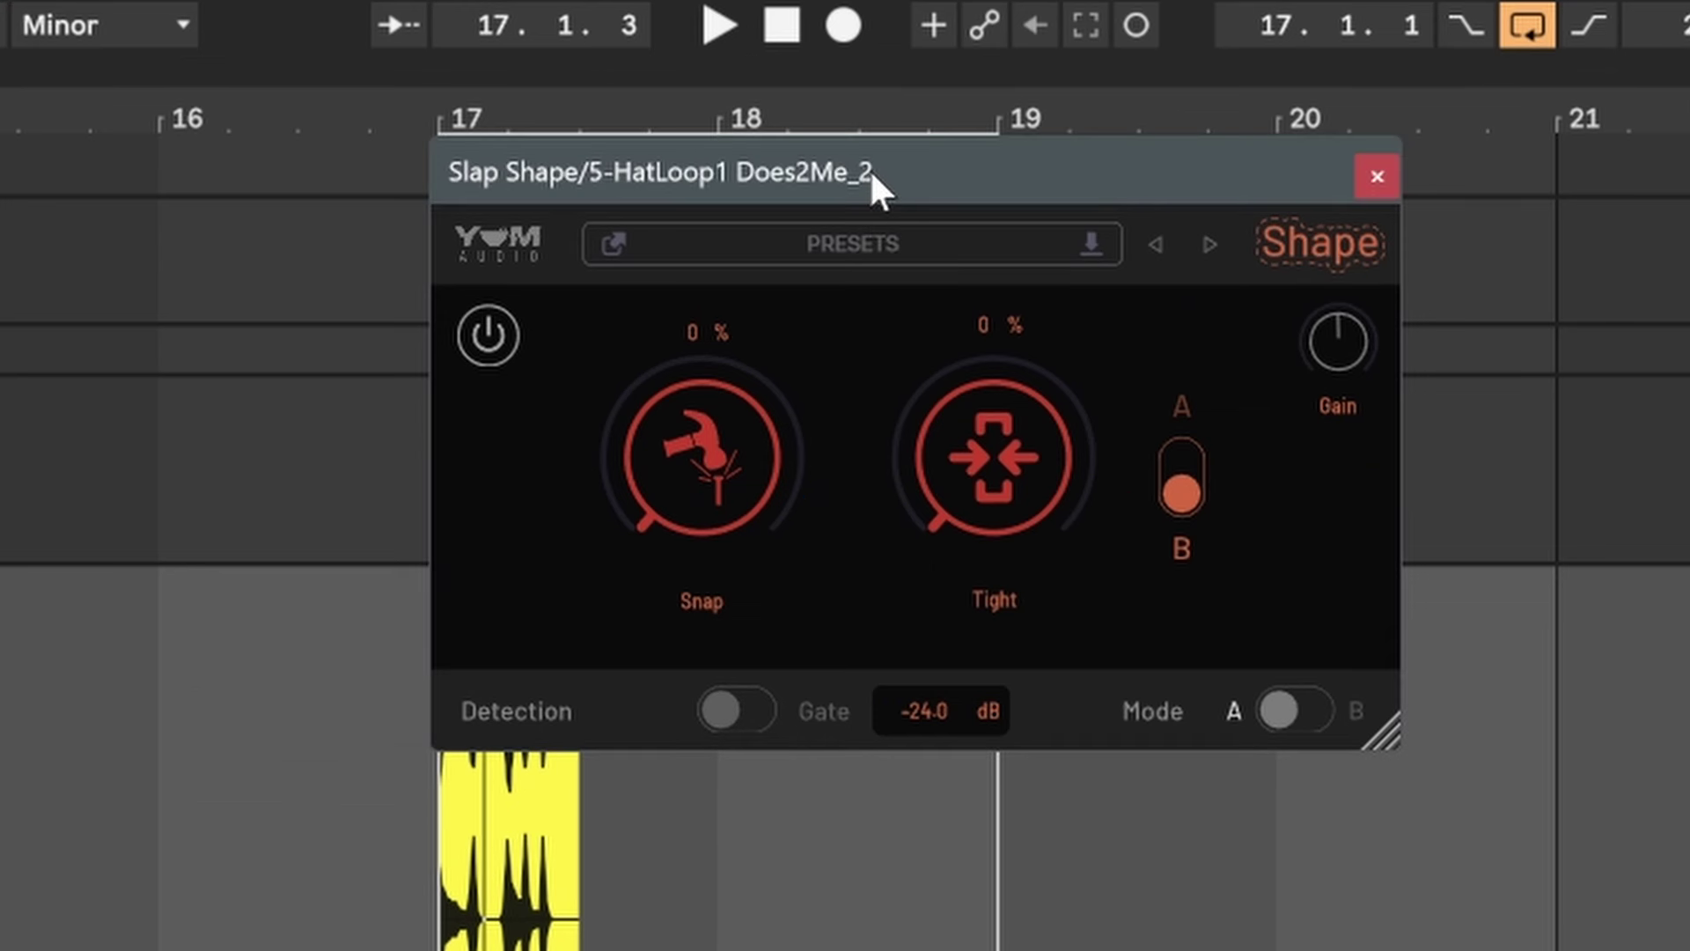
pyautogui.click(1378, 176)
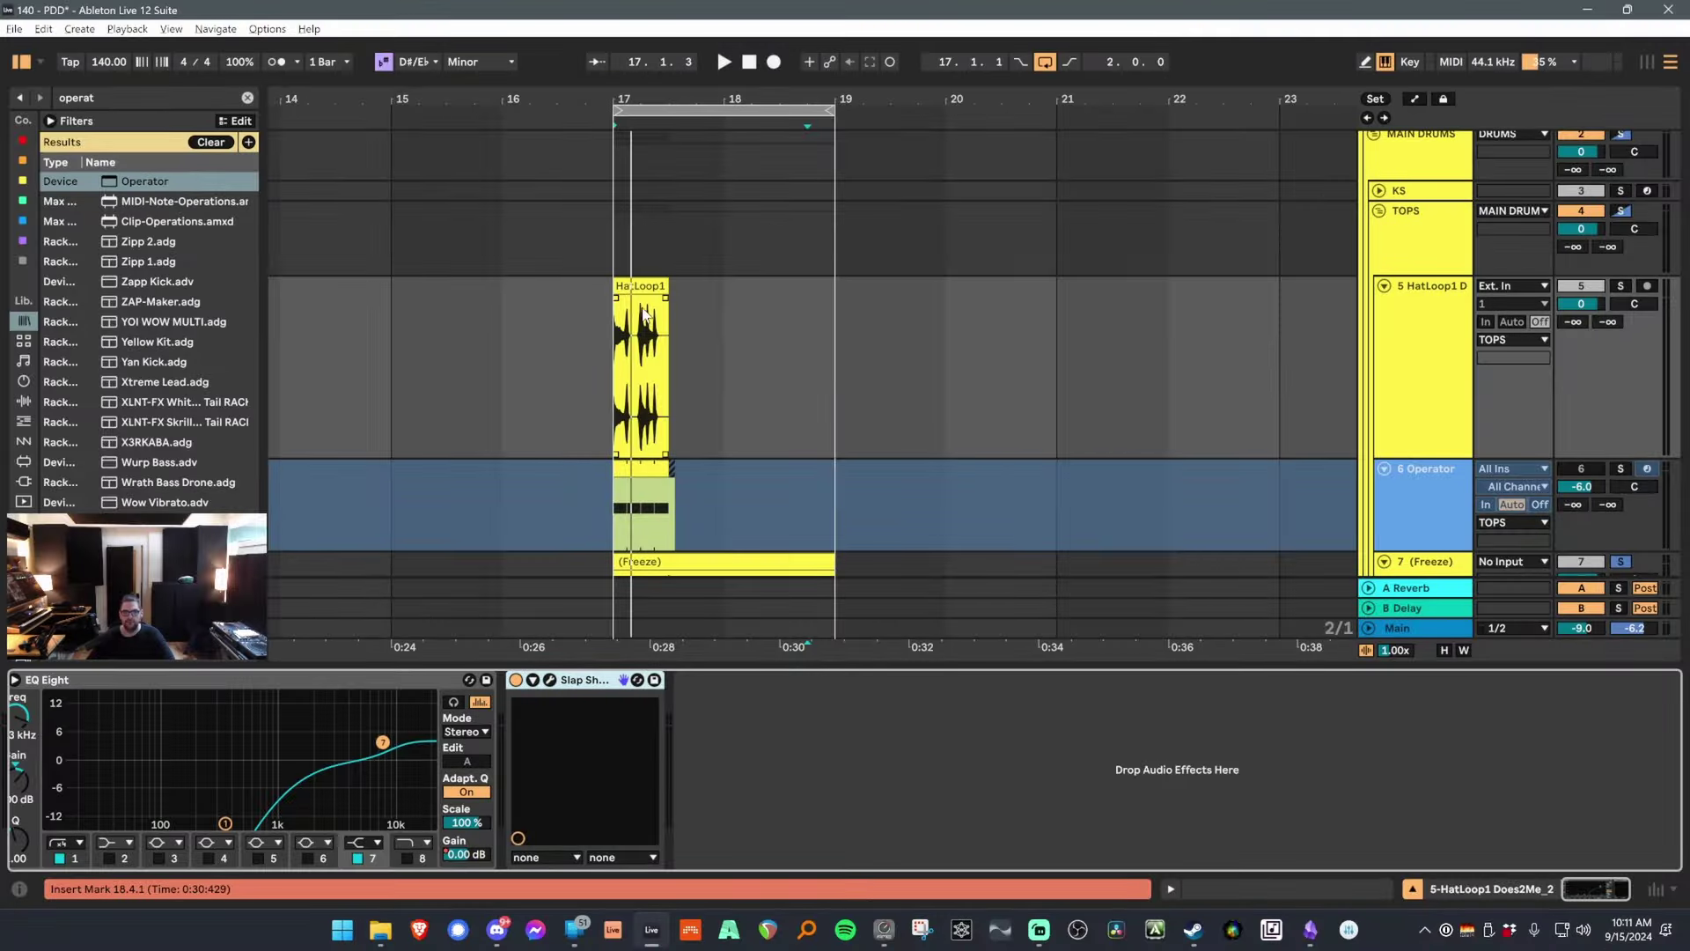
pyautogui.scroll(-3, 652, 344)
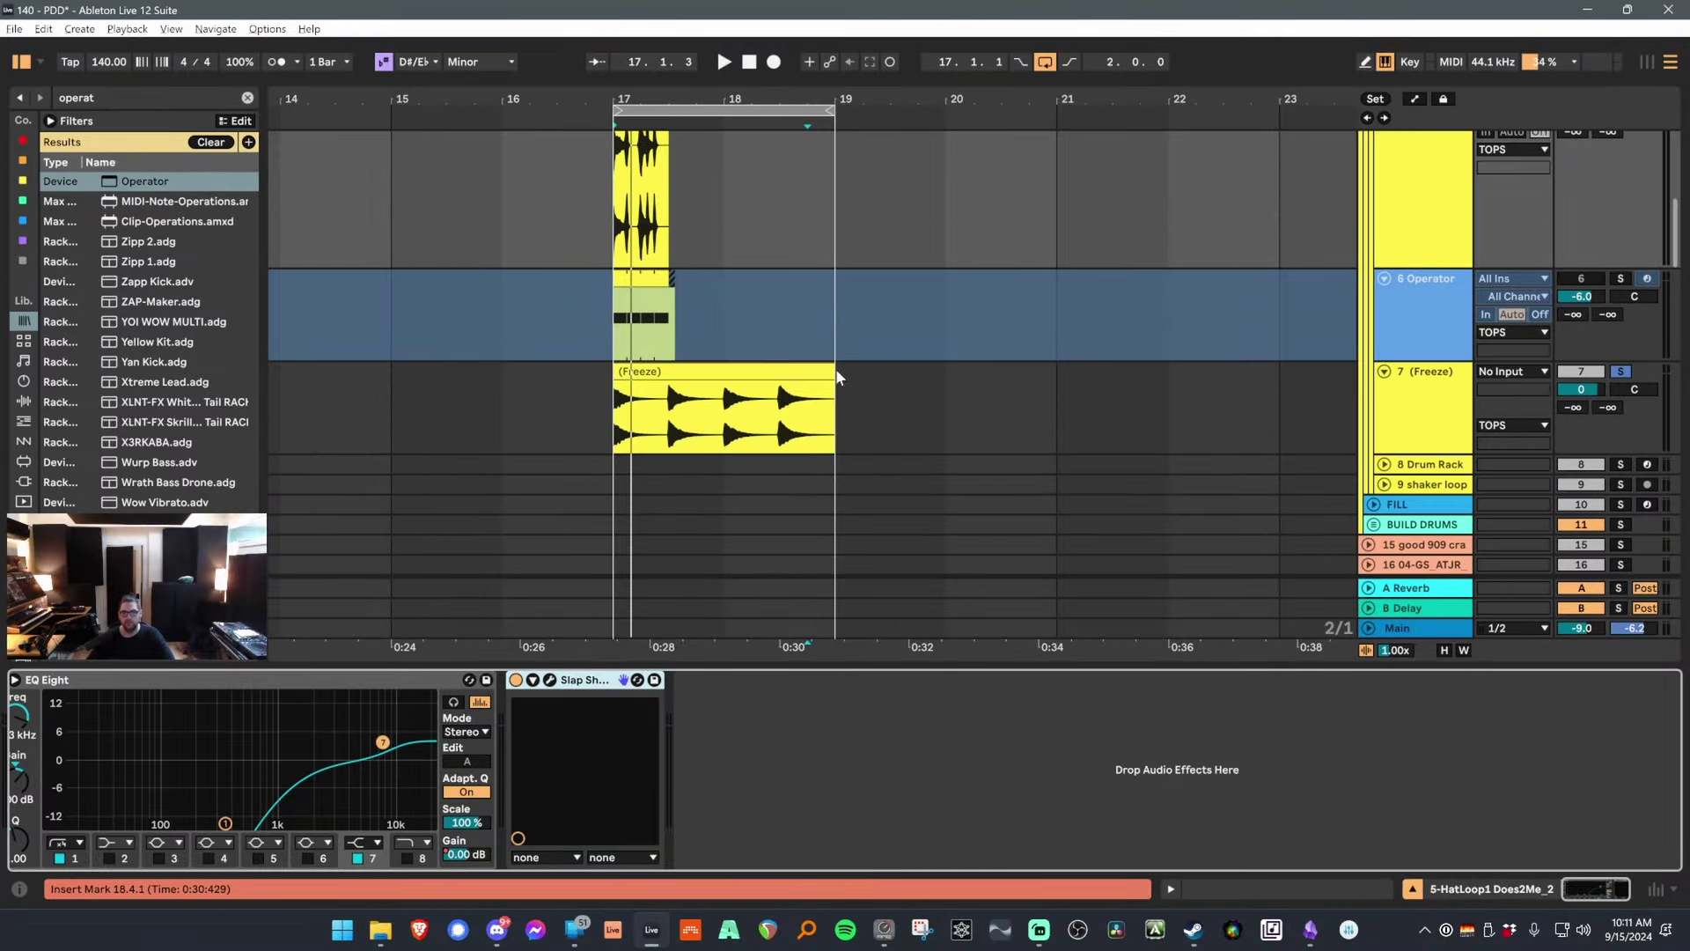
pyautogui.click(776, 370)
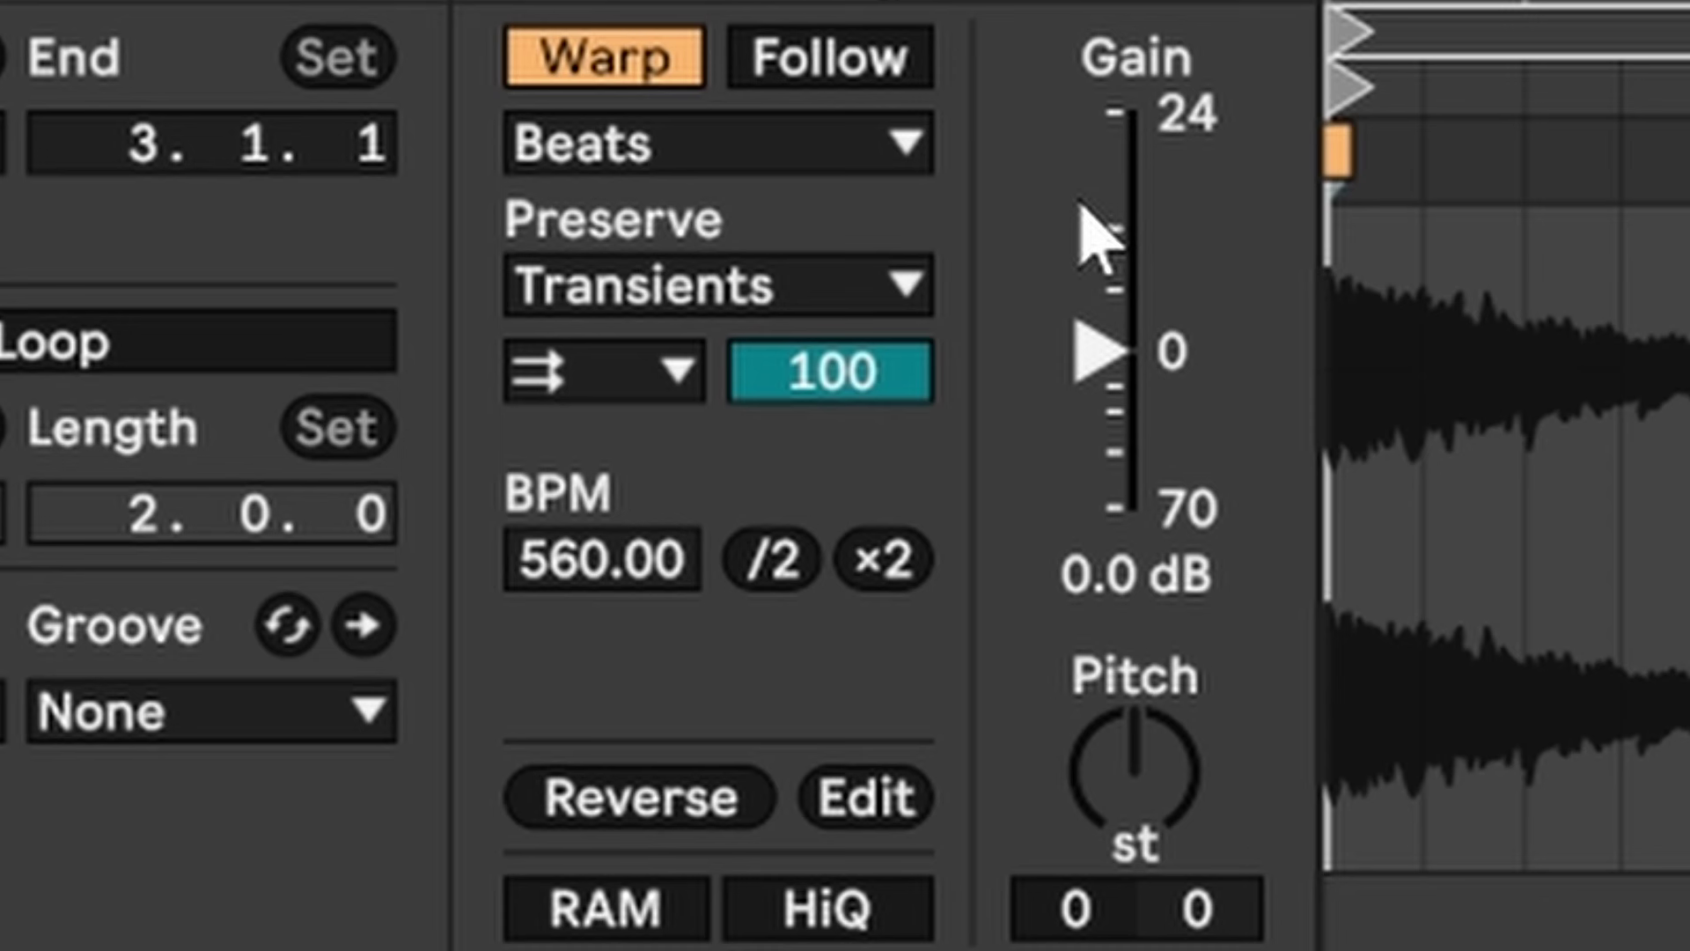
# Review the available warp modes and Preserve options for the (Freeze) clip, keeping Beats and Transients.
pyautogui.click(249, 698)
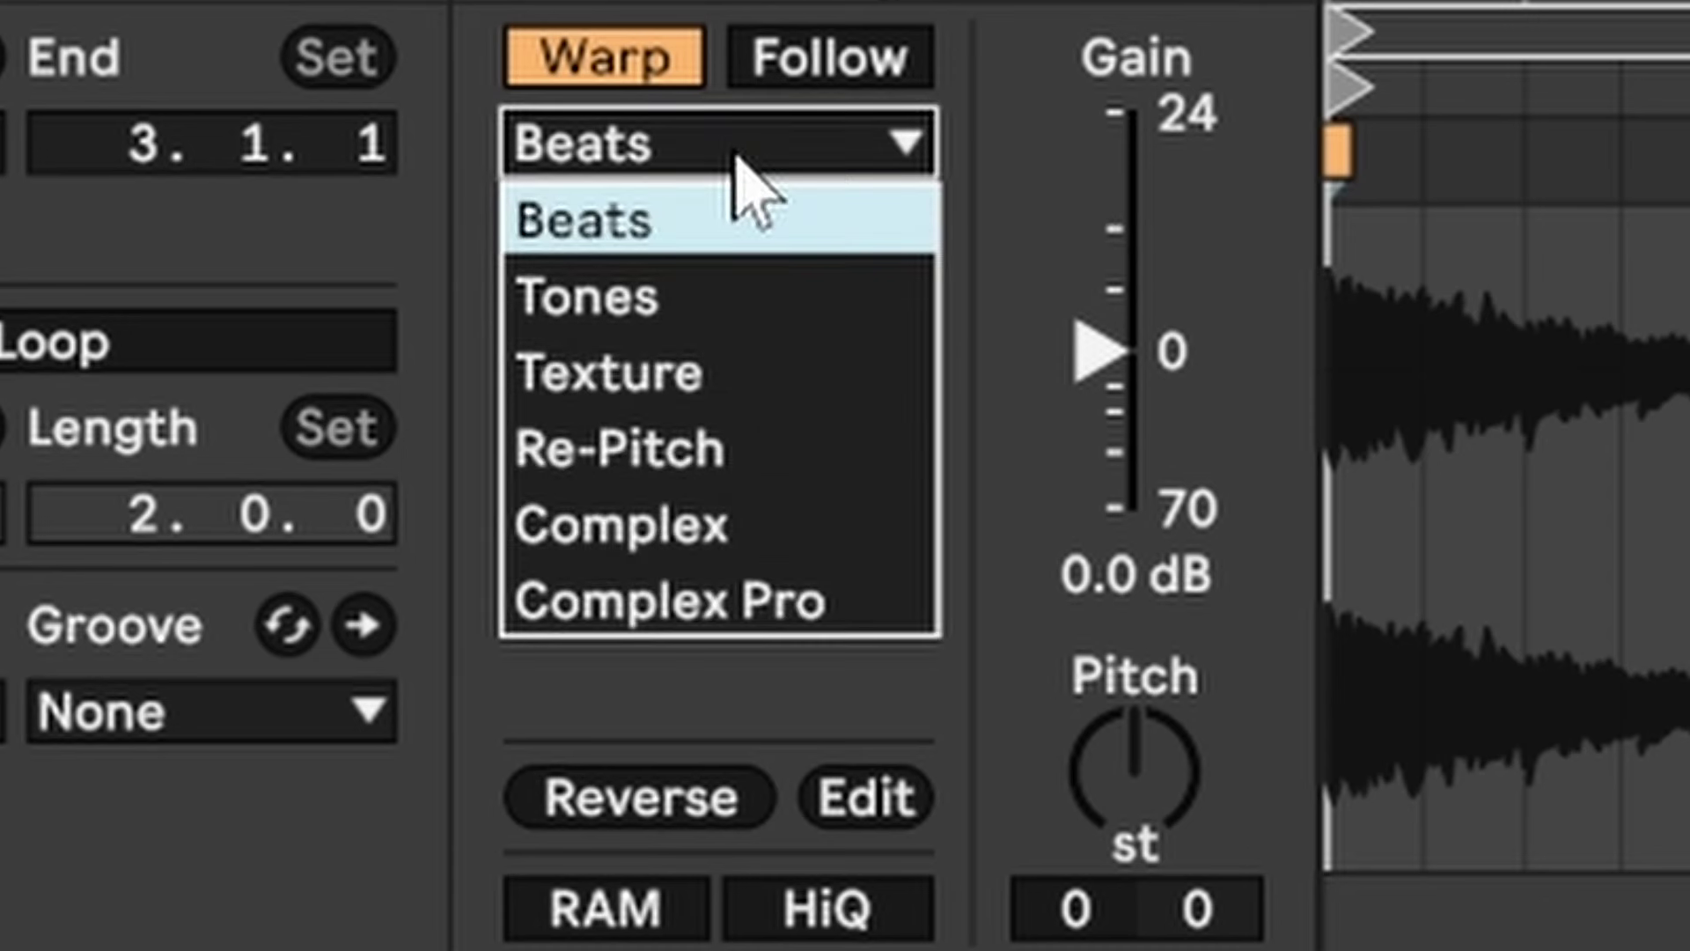
pyautogui.click(738, 160)
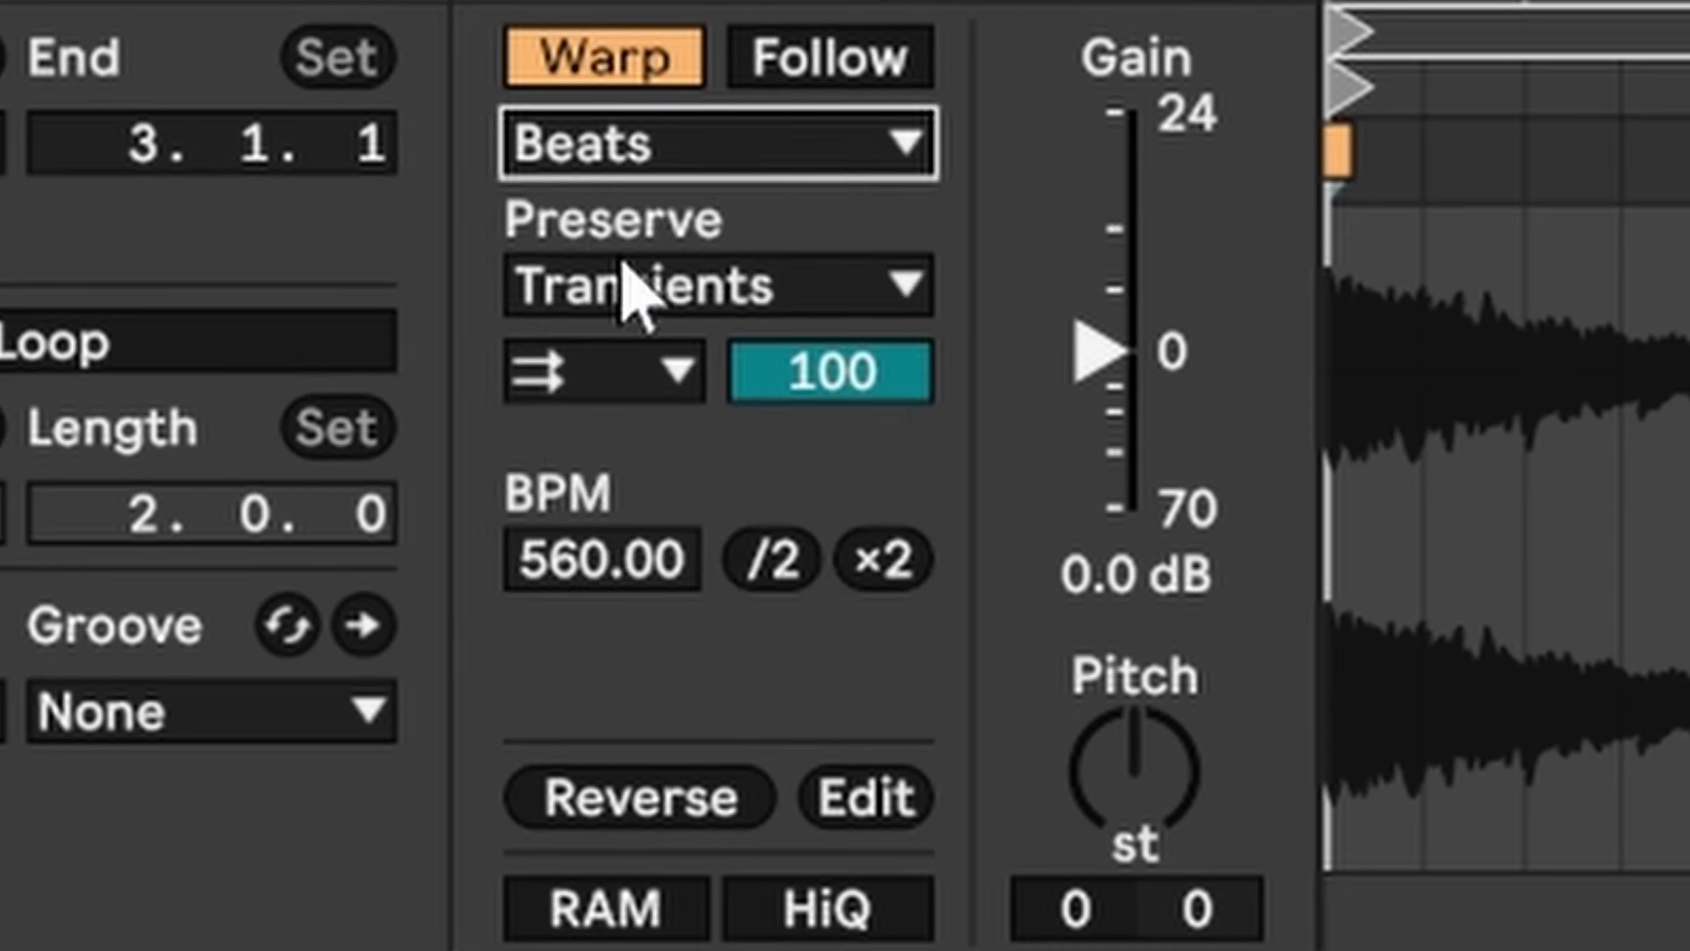
pyautogui.click(682, 289)
pyautogui.click(678, 293)
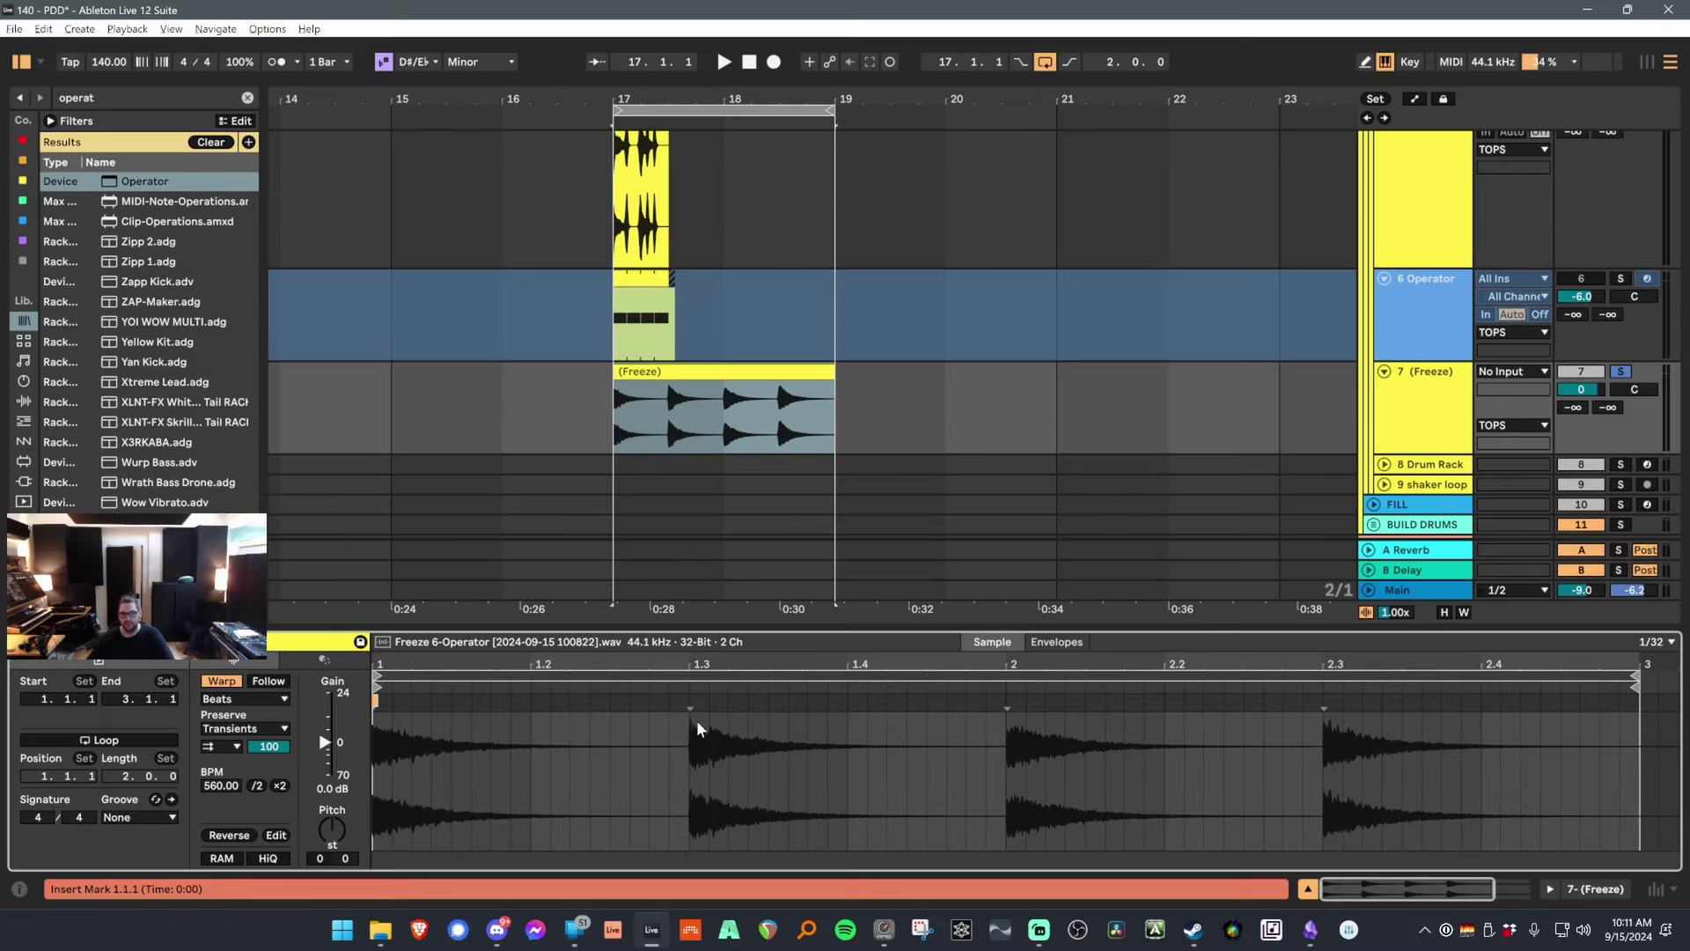
# Place warp markers on the (Freeze) clip's hits at 1.3, 2 and 2.3, aligning the 1.3 hit to the grid.
pyautogui.moveTo(700, 656); pyautogui.dragTo(629, 721)
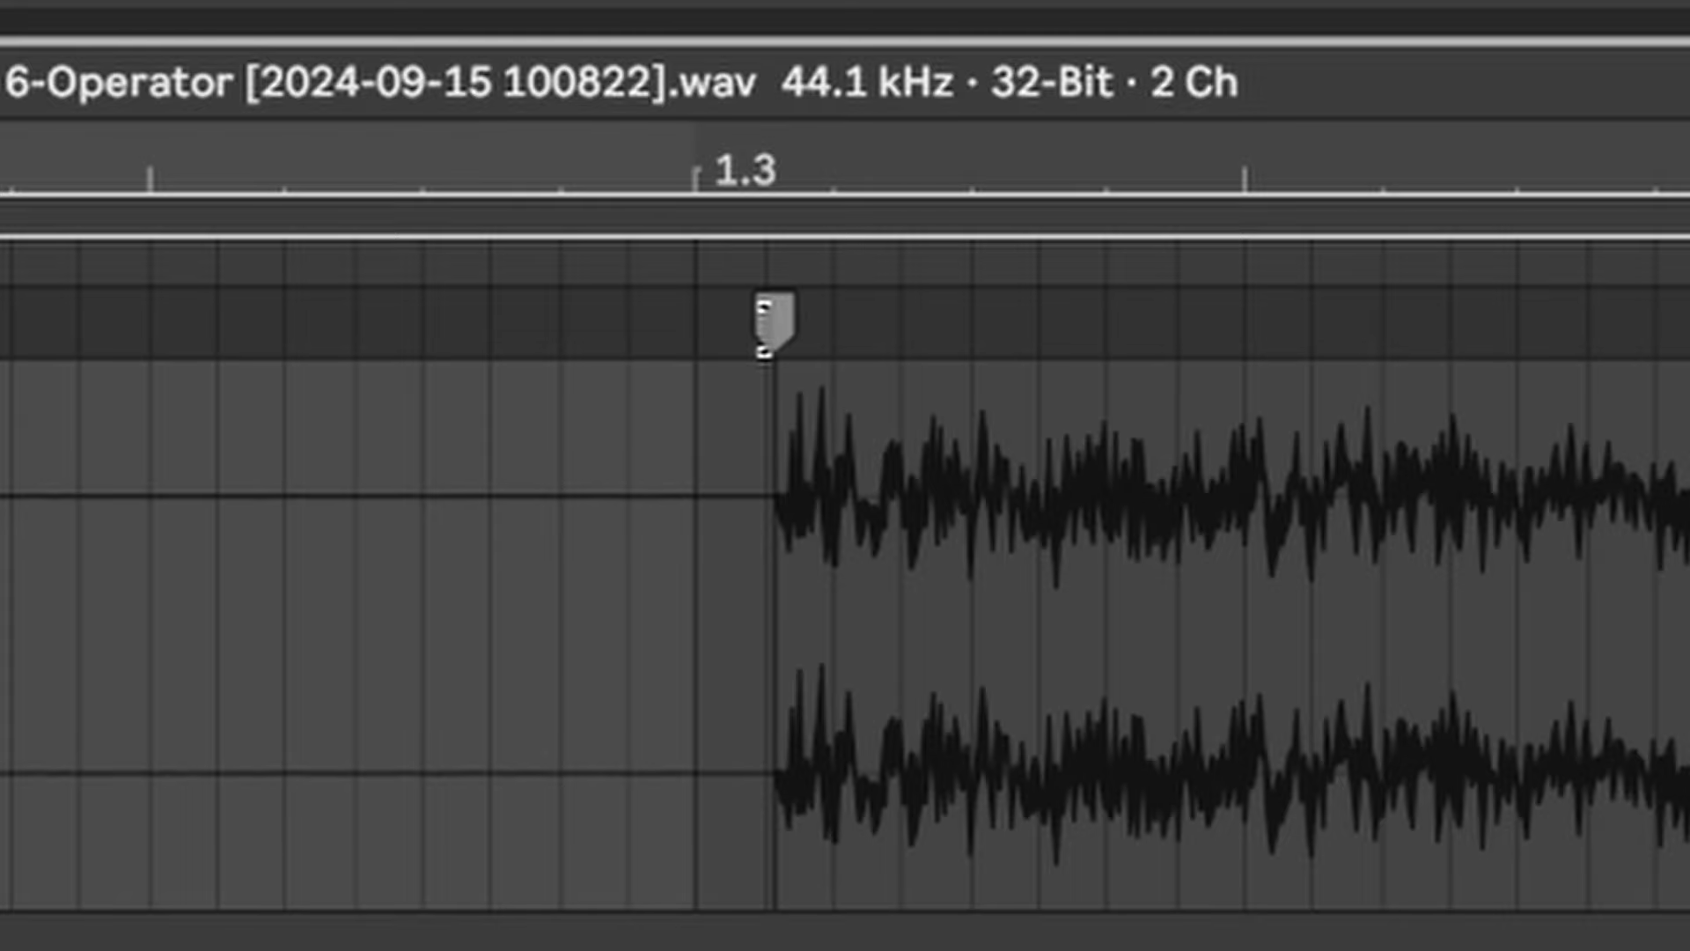
pyautogui.doubleClick(764, 325)
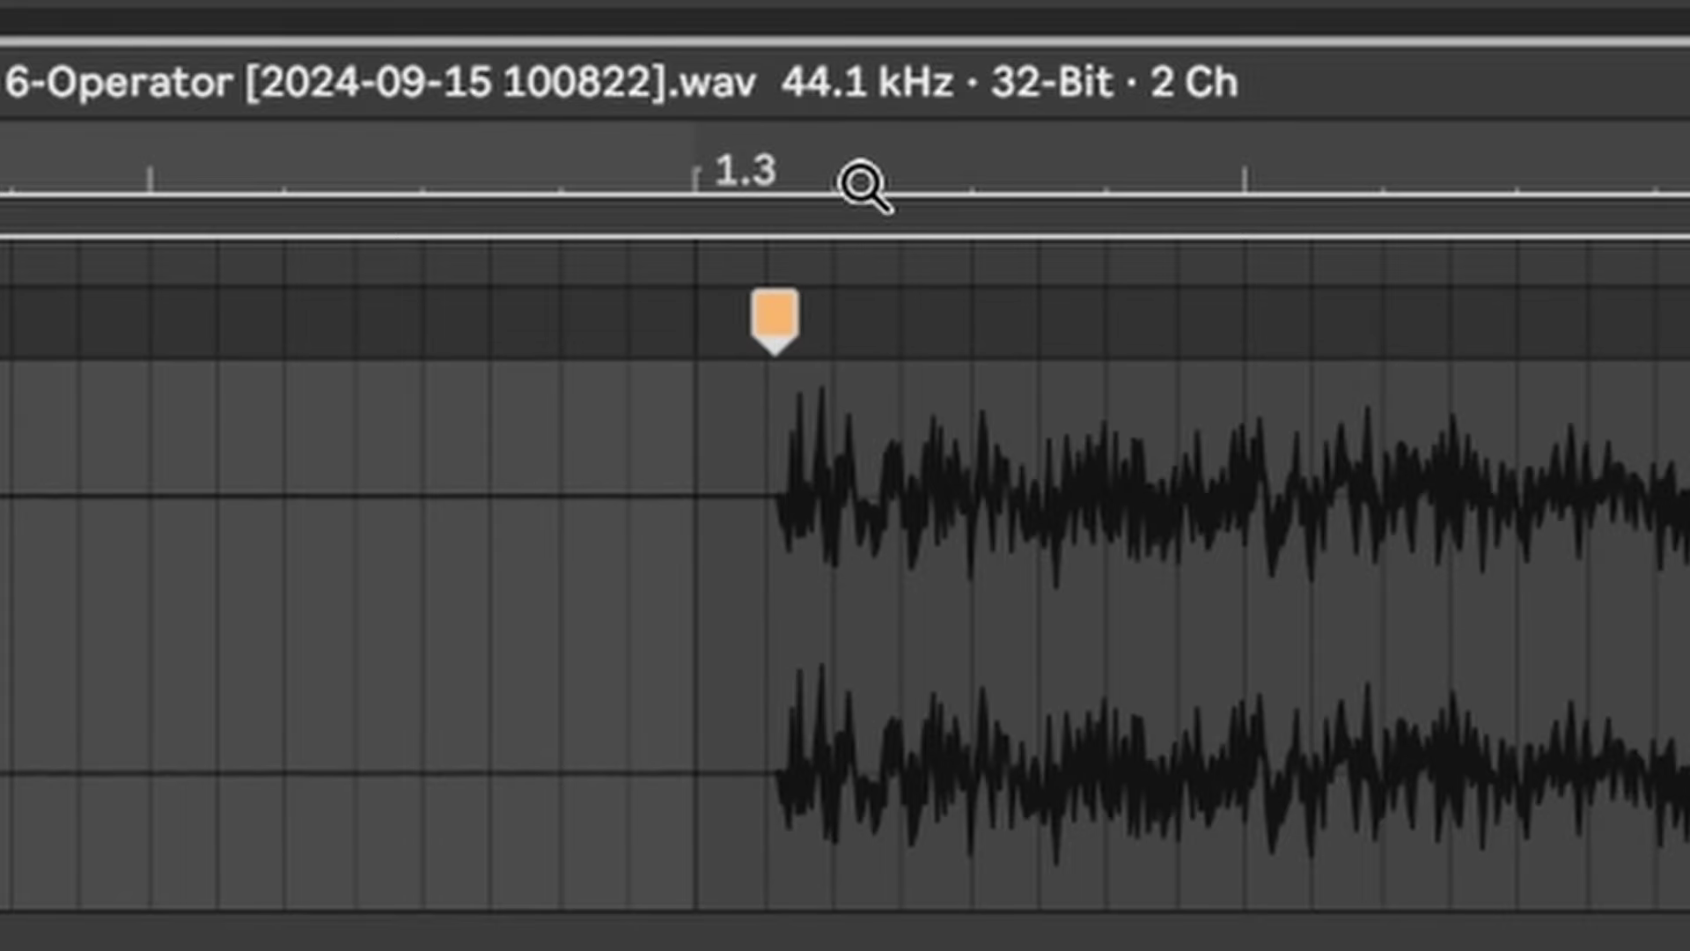
pyautogui.moveTo(863, 183); pyautogui.dragTo(862, 97)
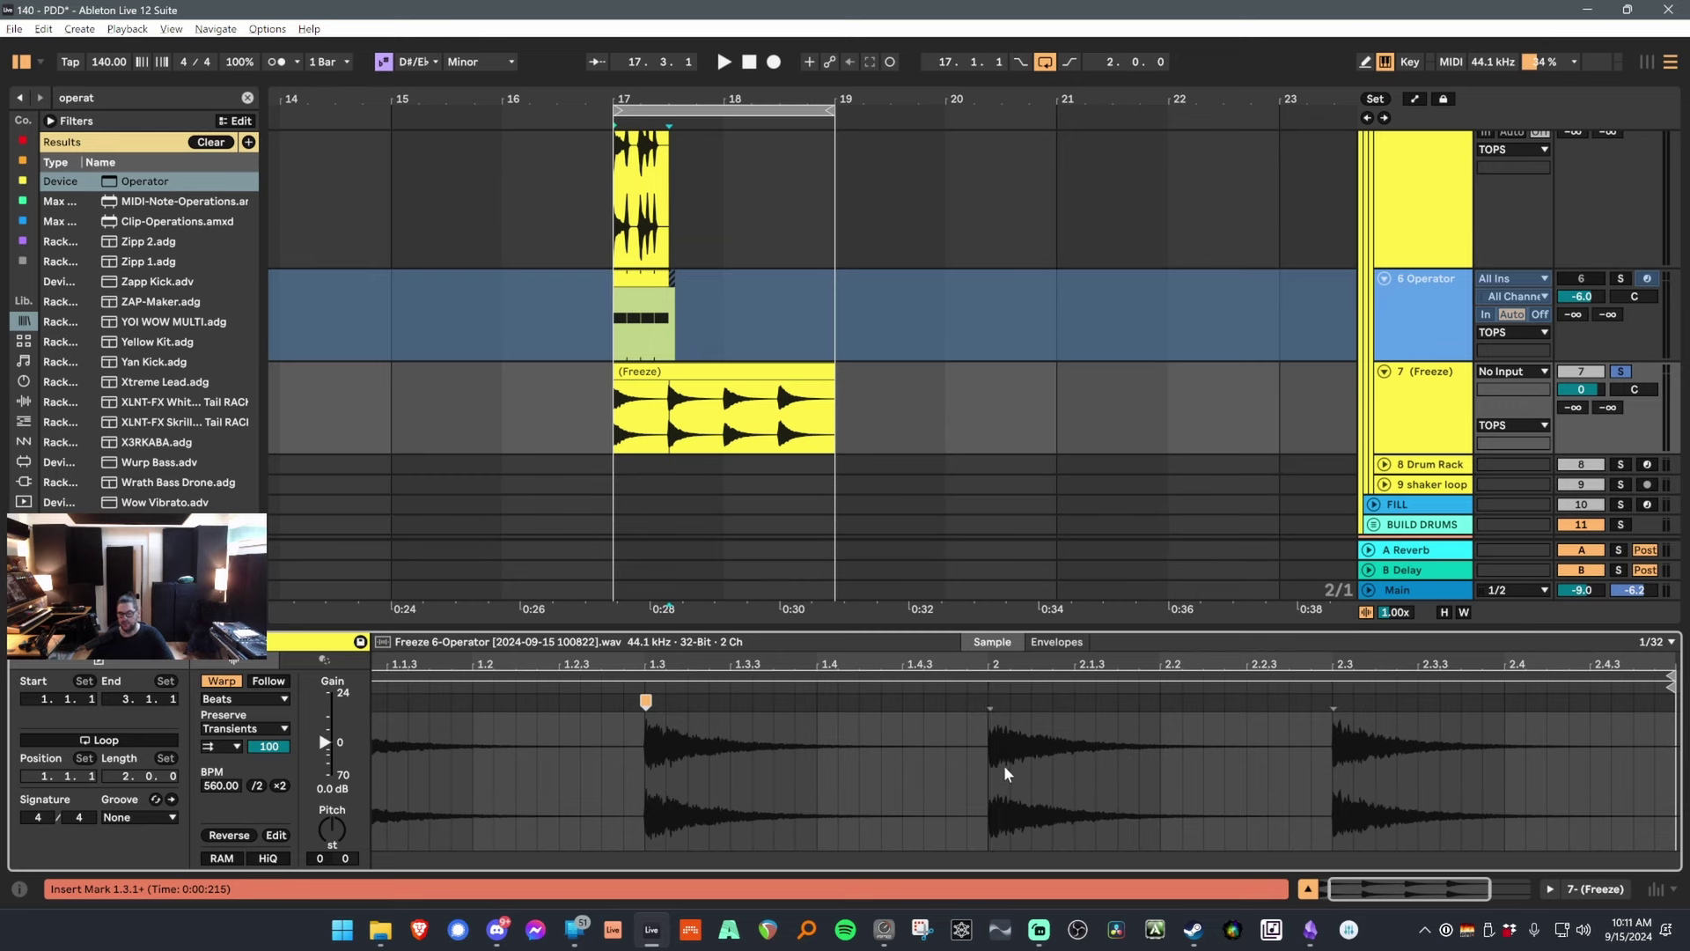
pyautogui.moveTo(646, 702); pyautogui.dragTo(643, 701)
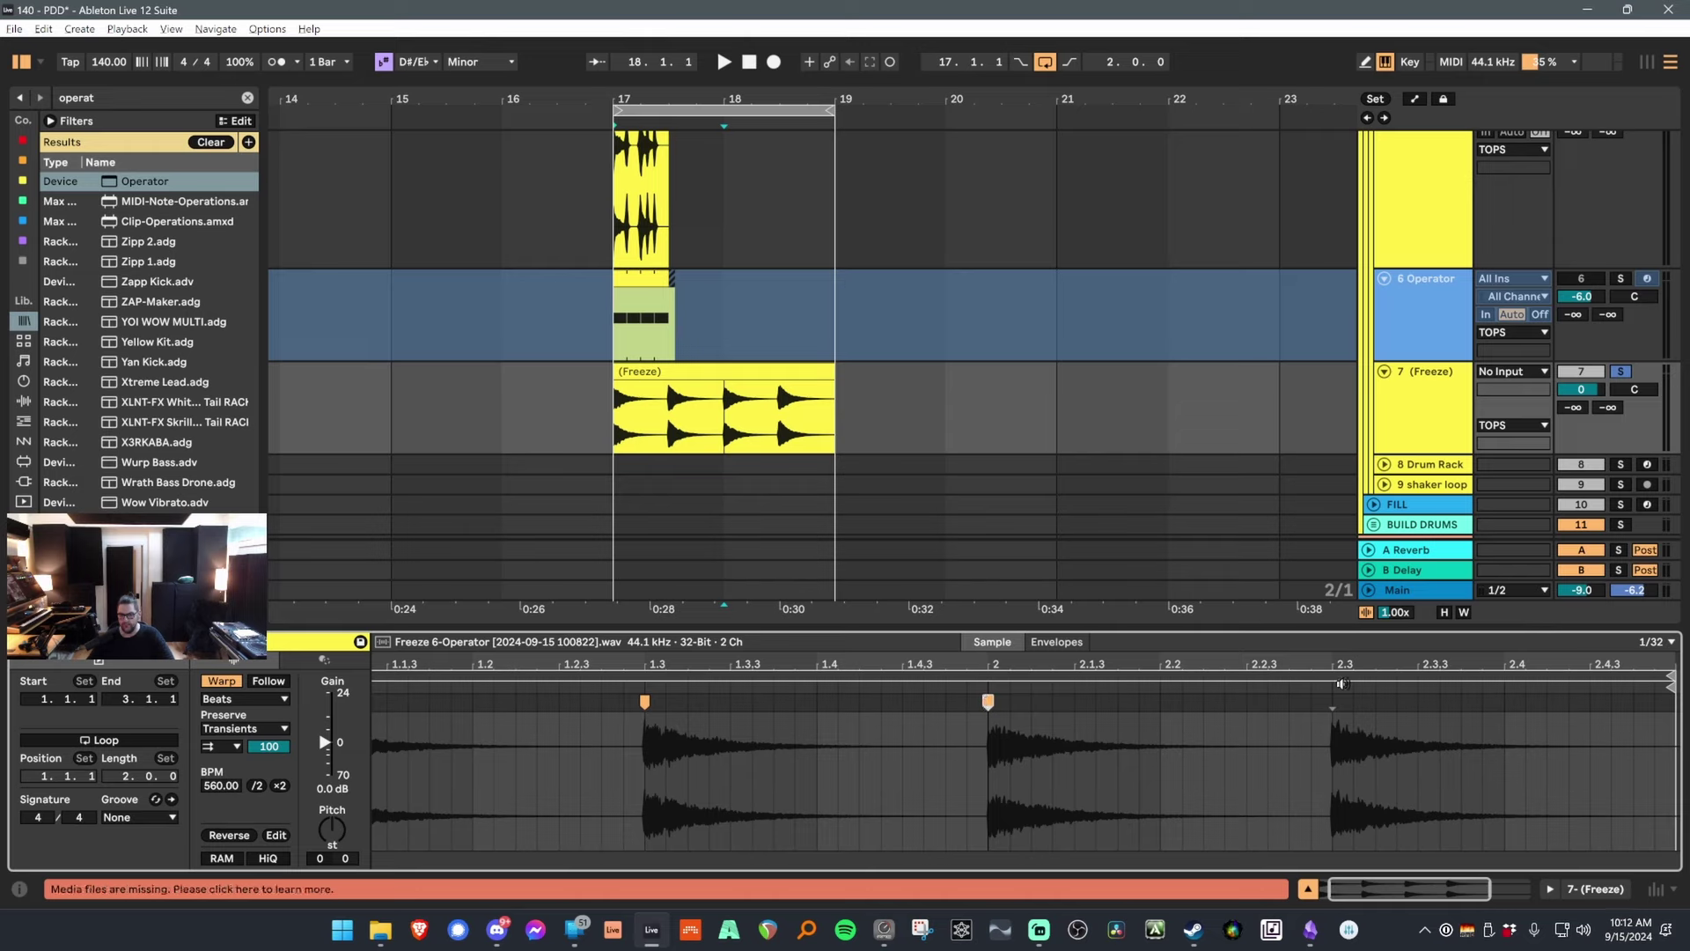
pyautogui.click(1332, 702)
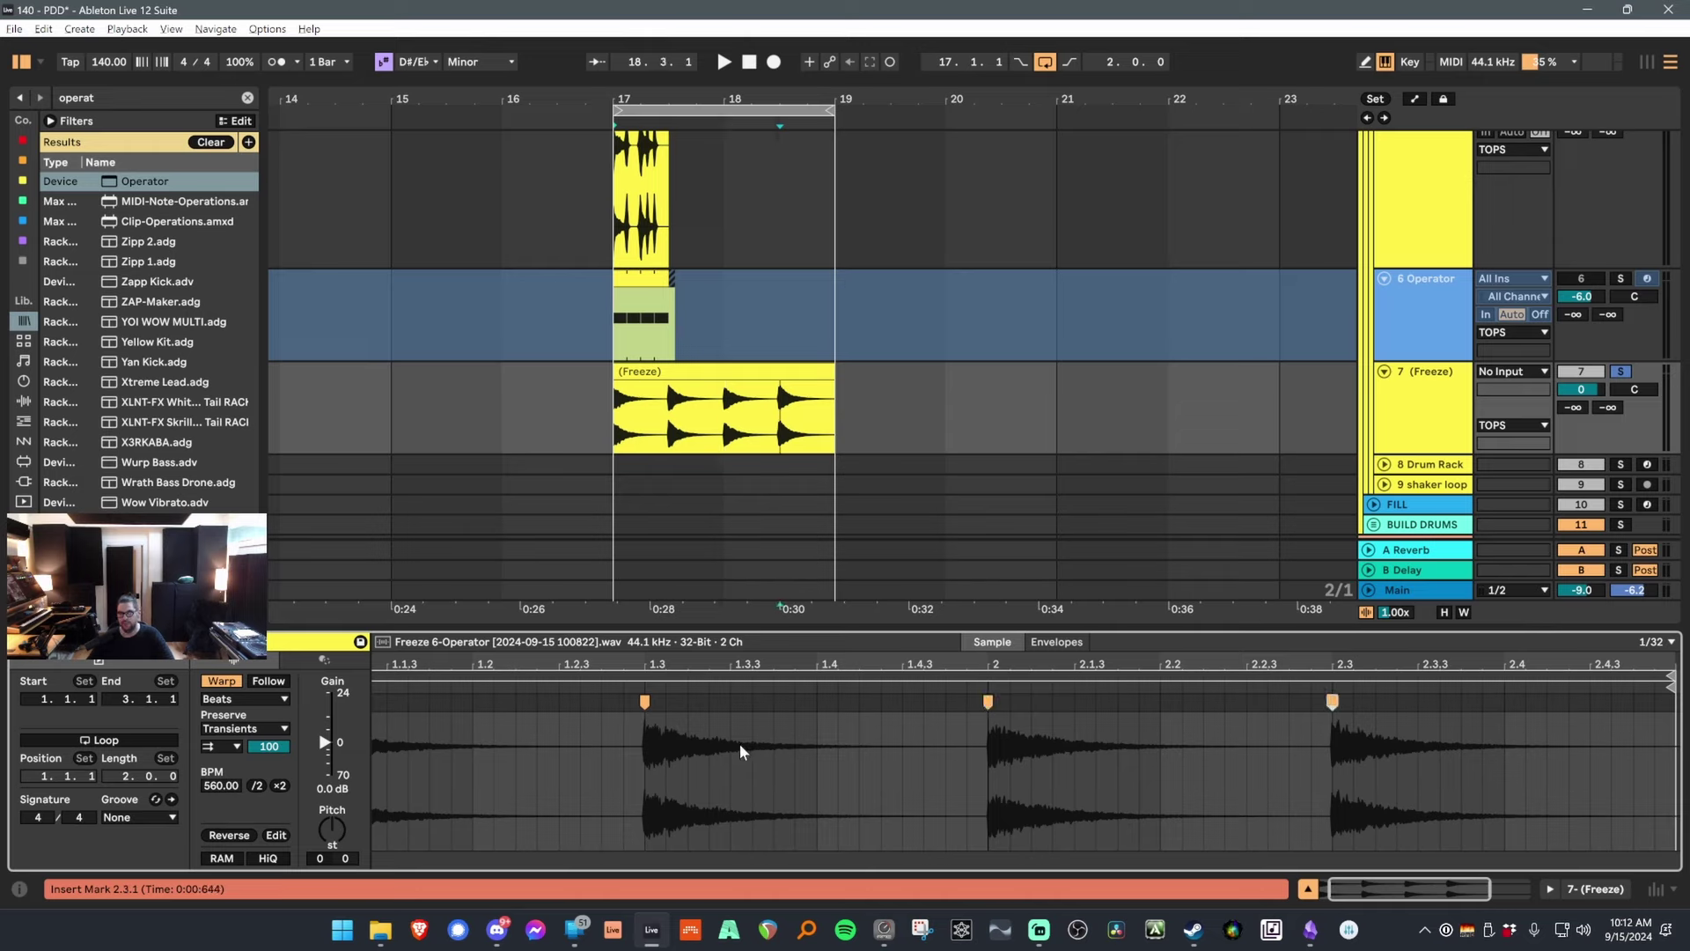
pyautogui.scroll(-2, 736, 665)
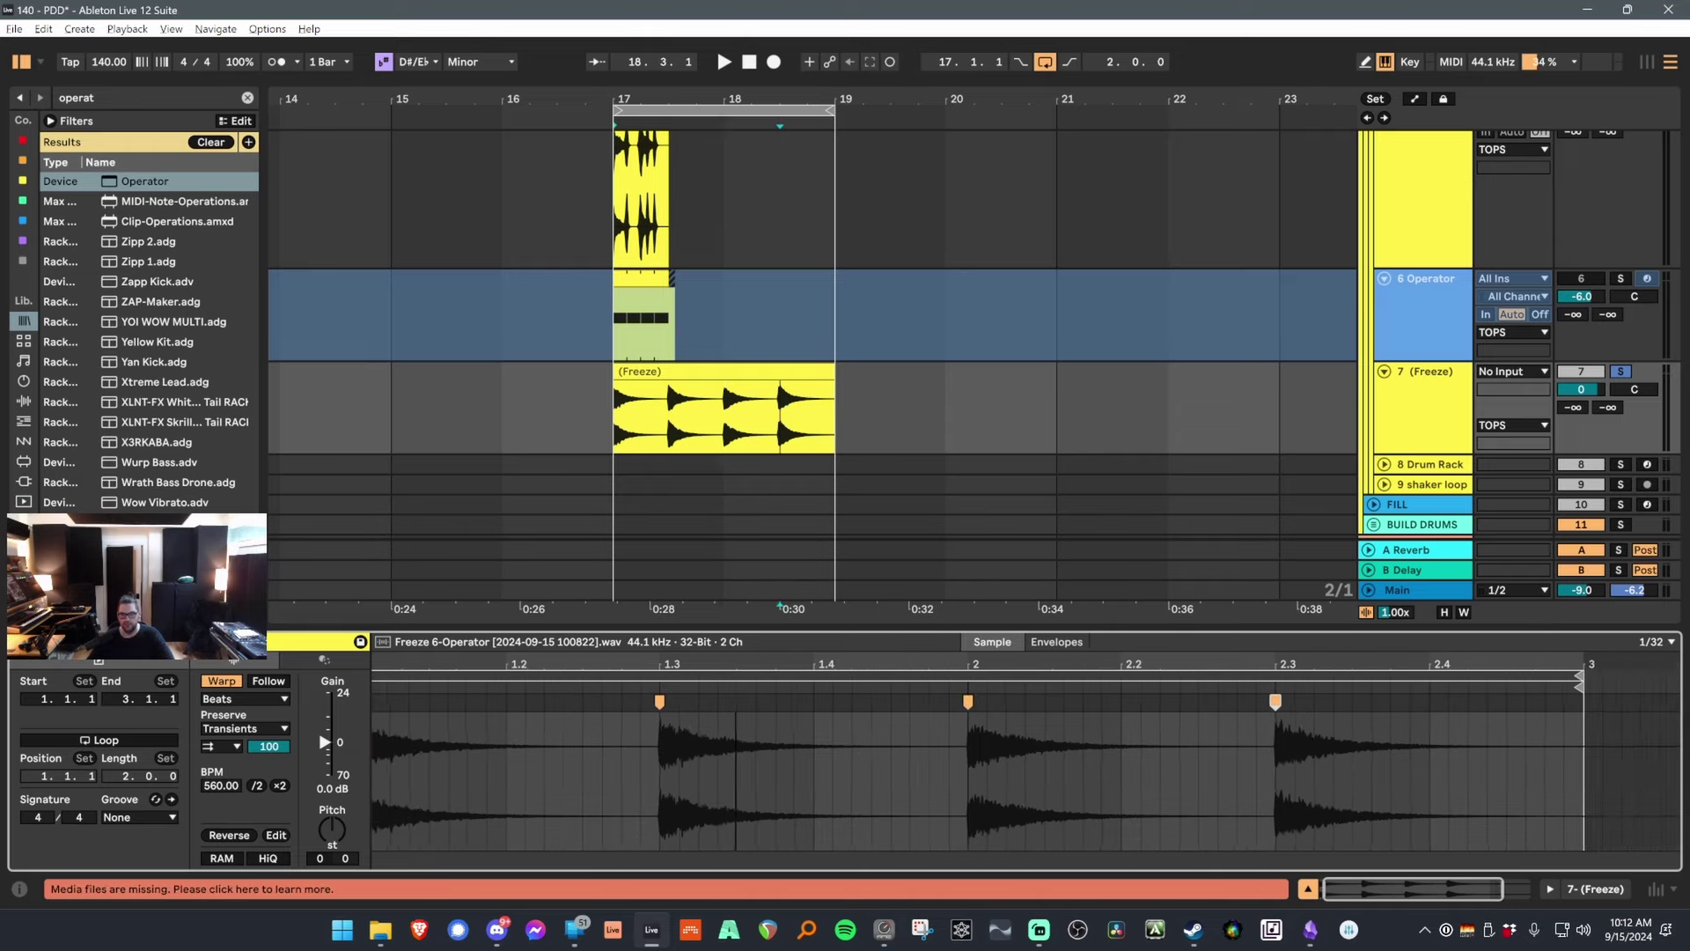
pyautogui.scroll(-1, 736, 665)
pyautogui.click(231, 747)
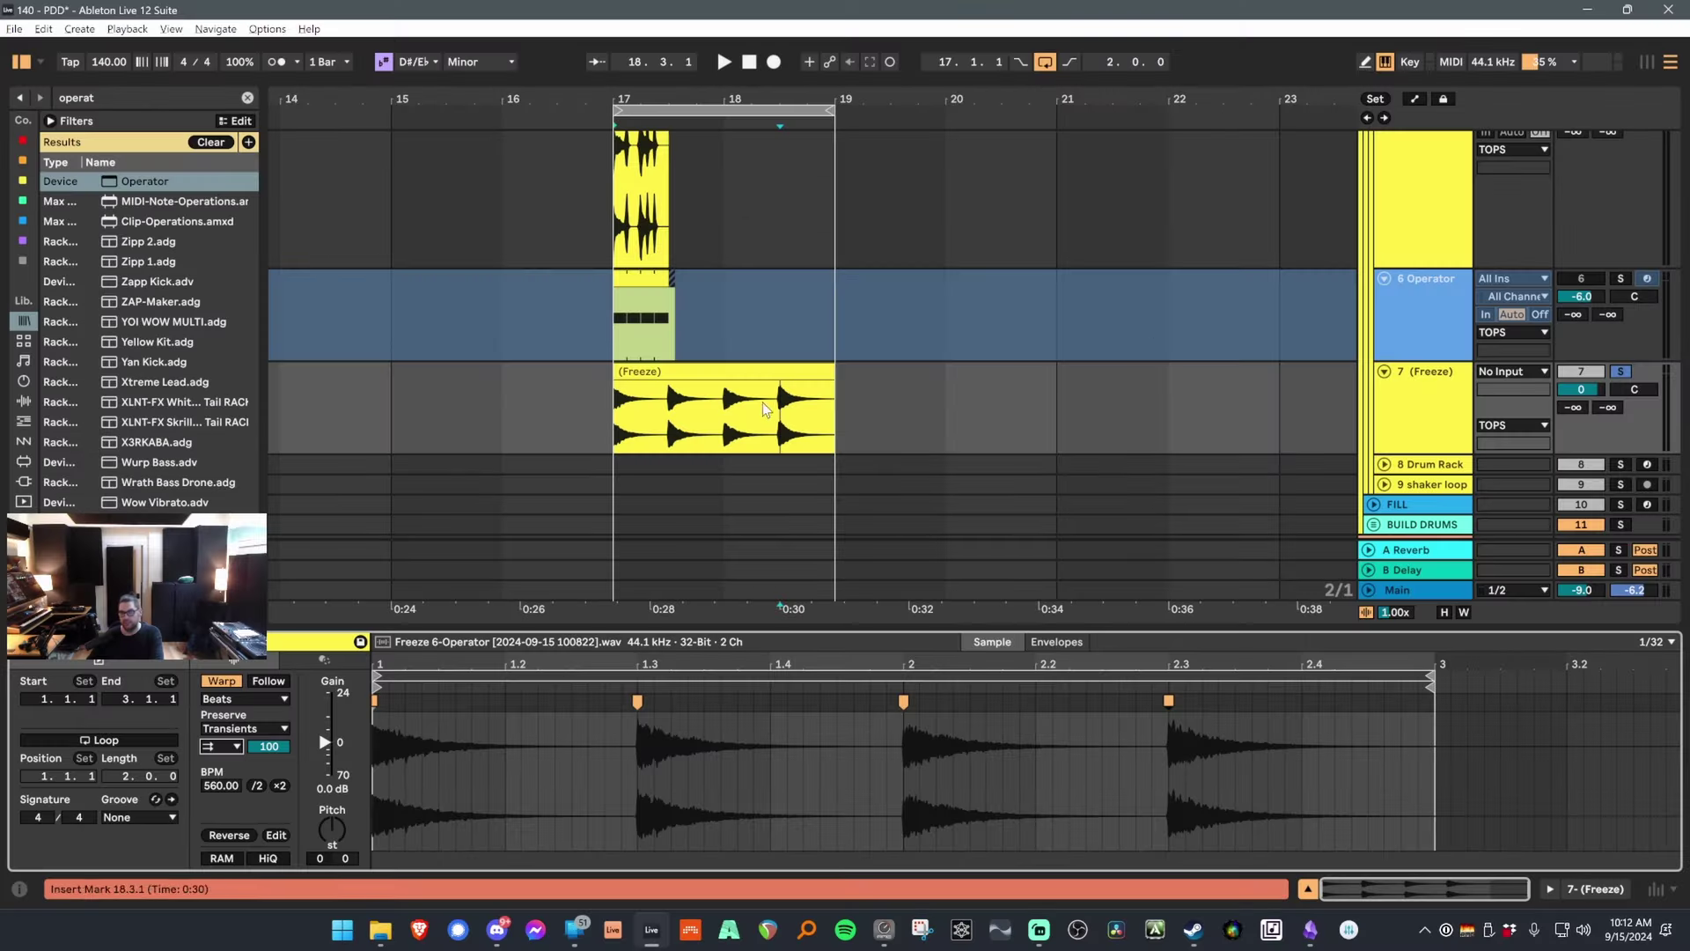
# Unfreeze the 6 Operator track.
pyautogui.click(786, 449)
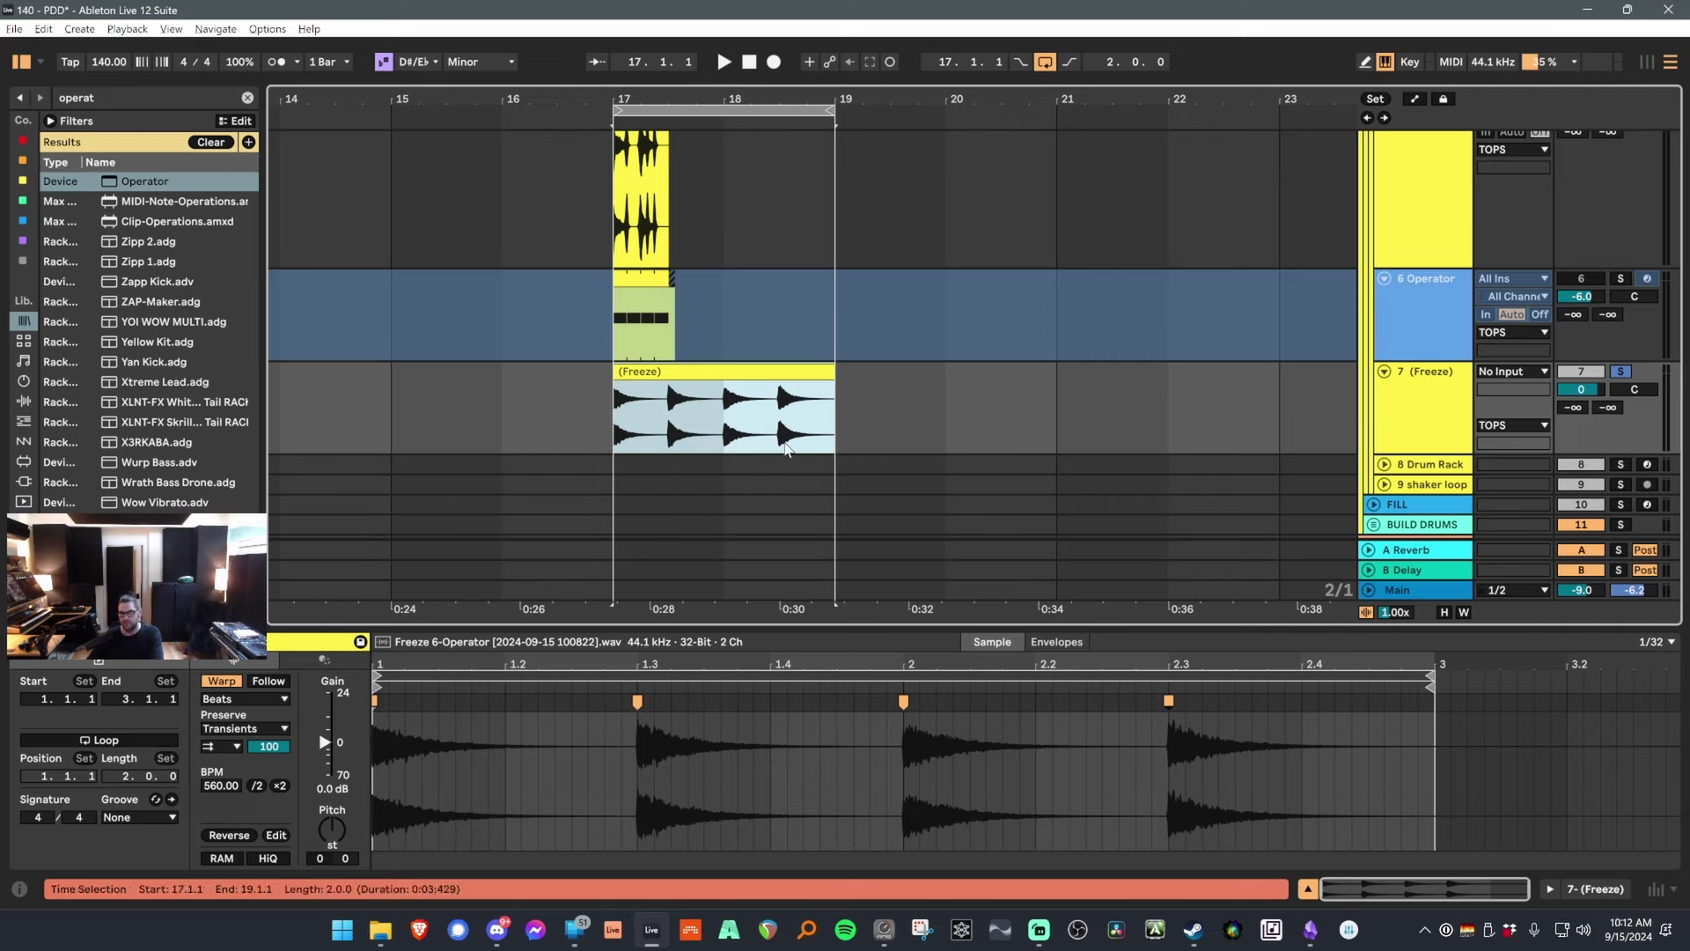
pyautogui.rightClick(1430, 282)
pyautogui.click(1232, 410)
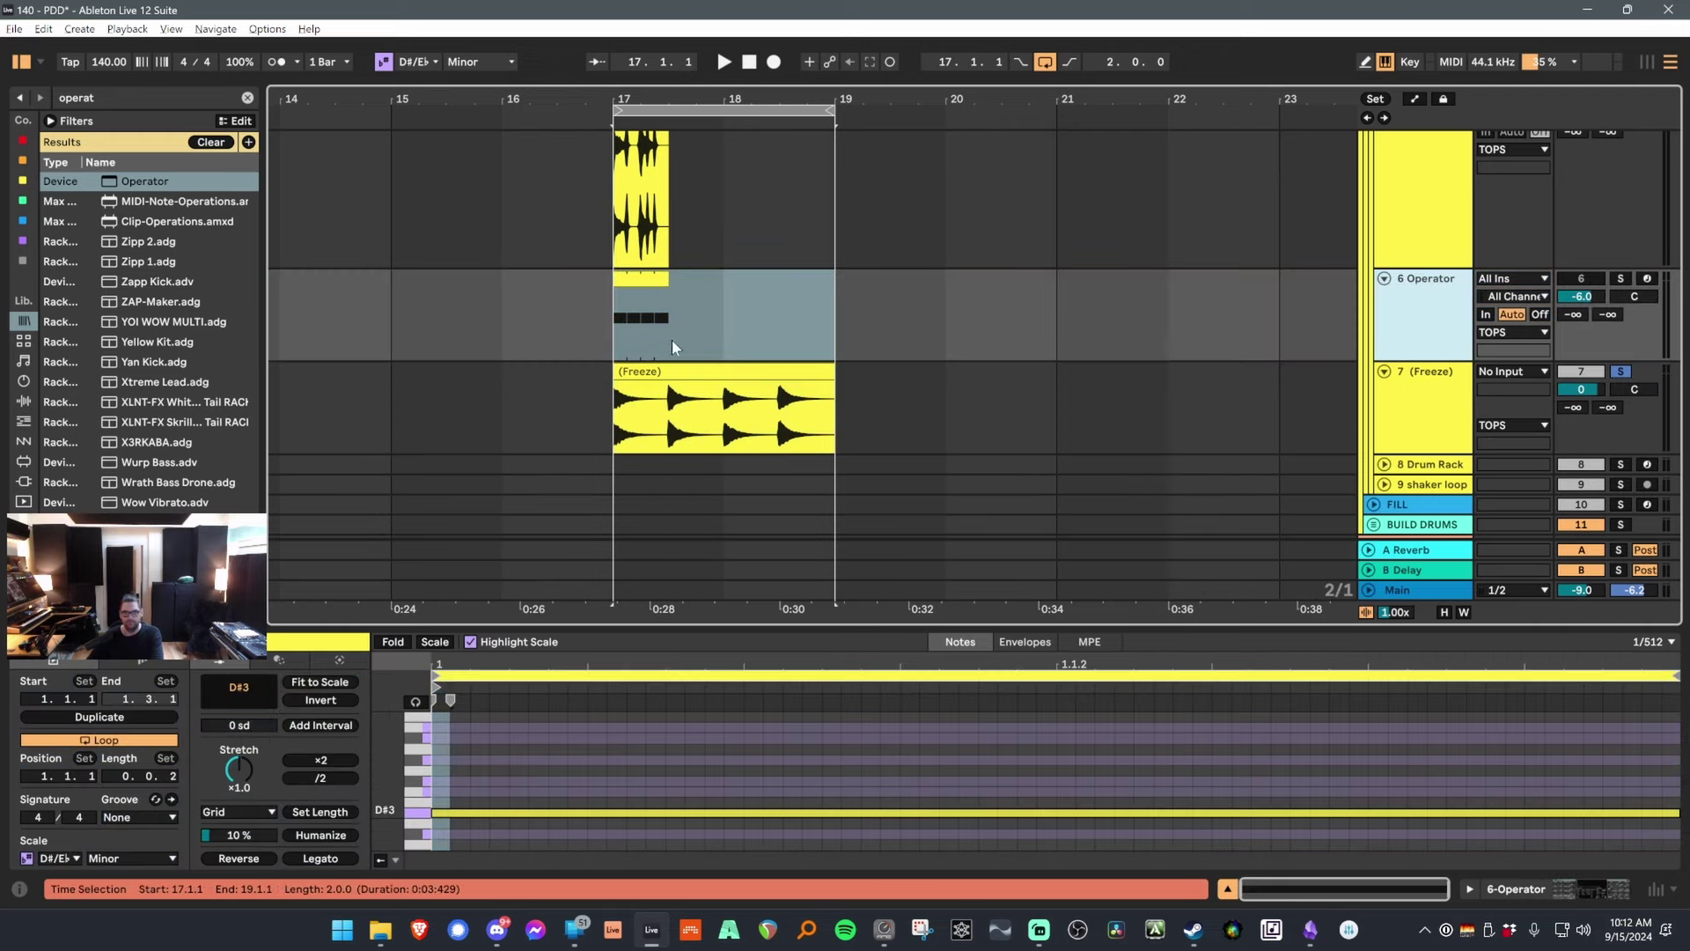
# Solo the 6 Operator track, inspect its MIDI clip and Operator device, and play it back.
pyautogui.click(641, 304)
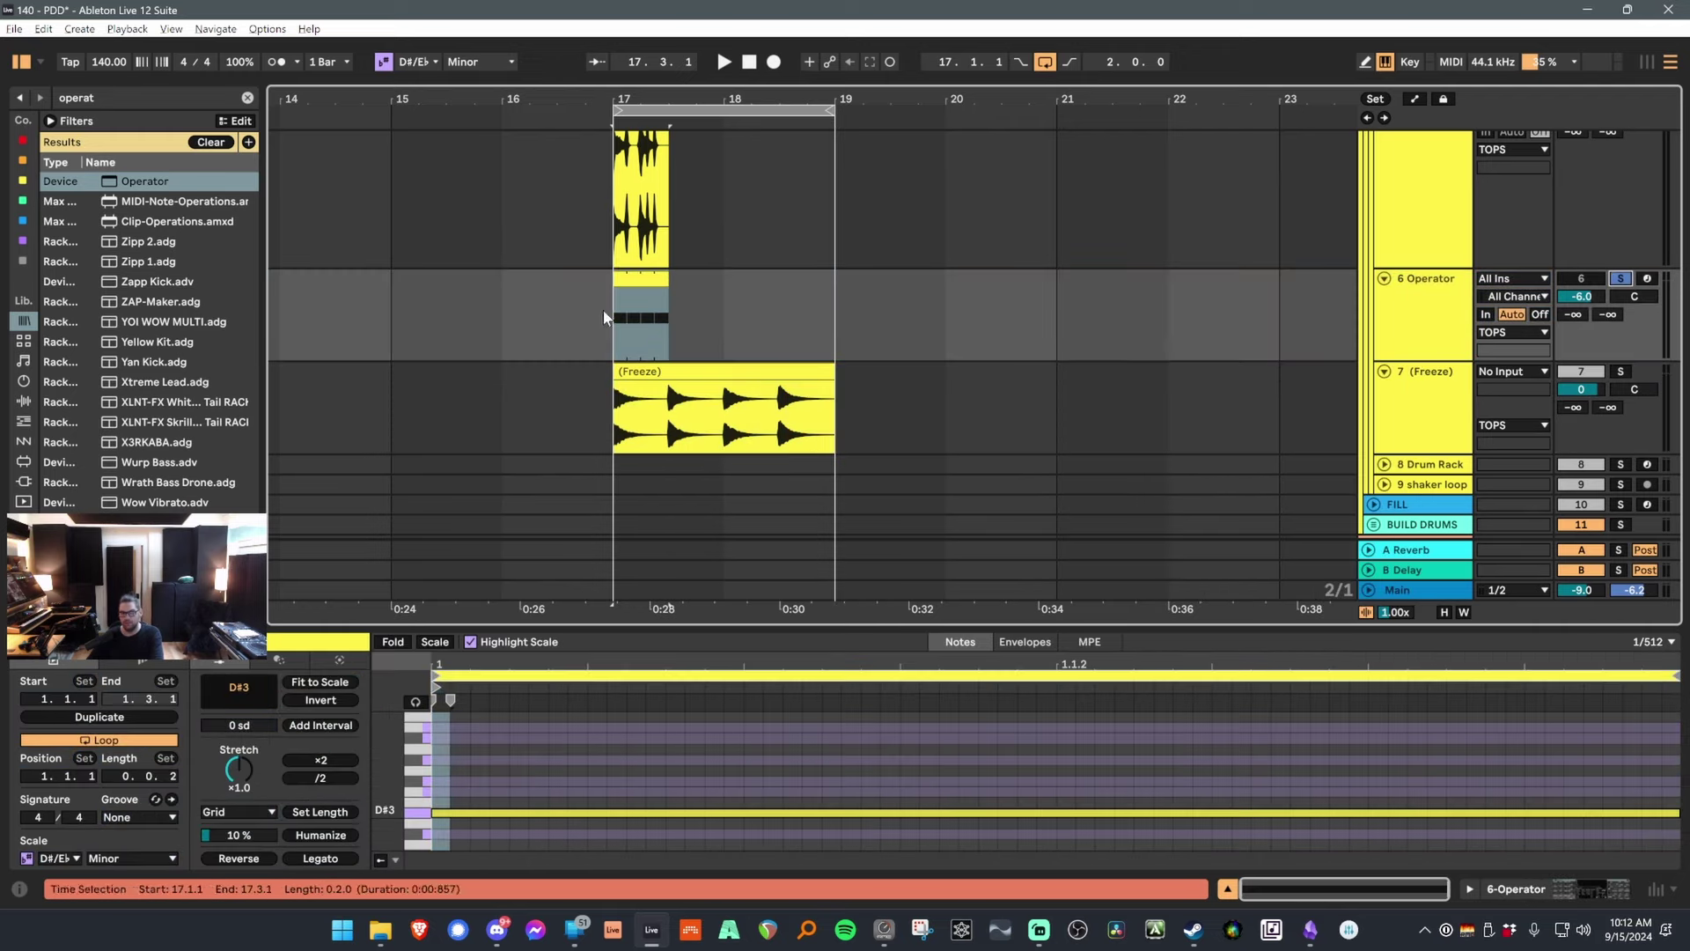
pyautogui.click(1447, 309)
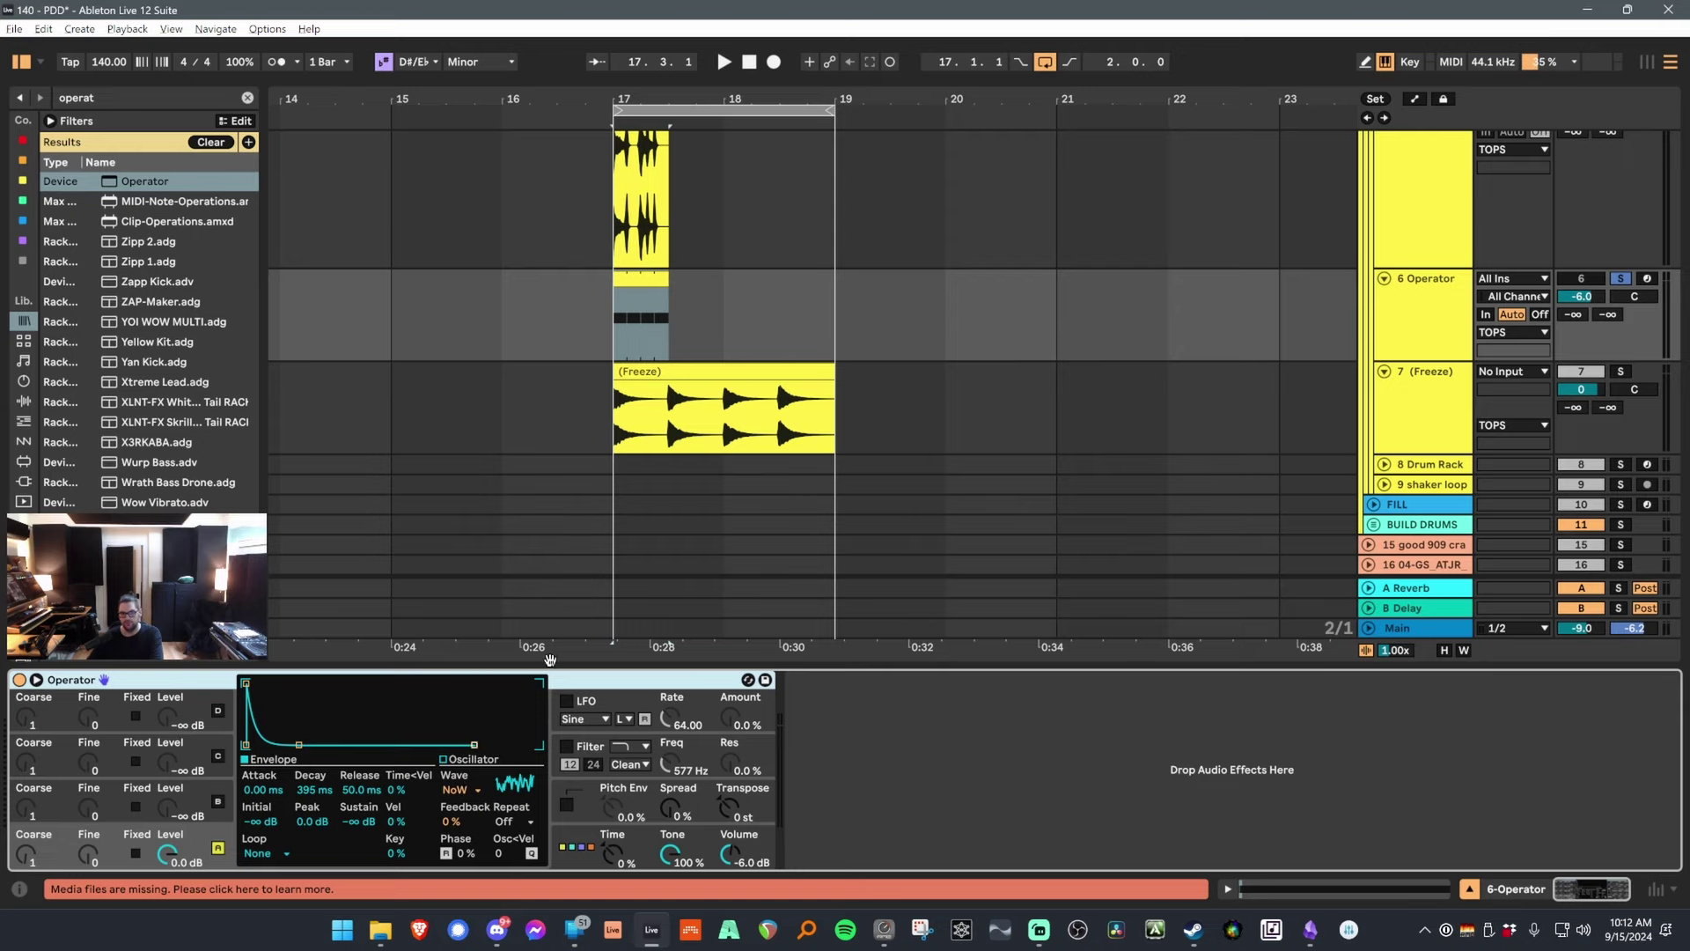
pyautogui.click(627, 278)
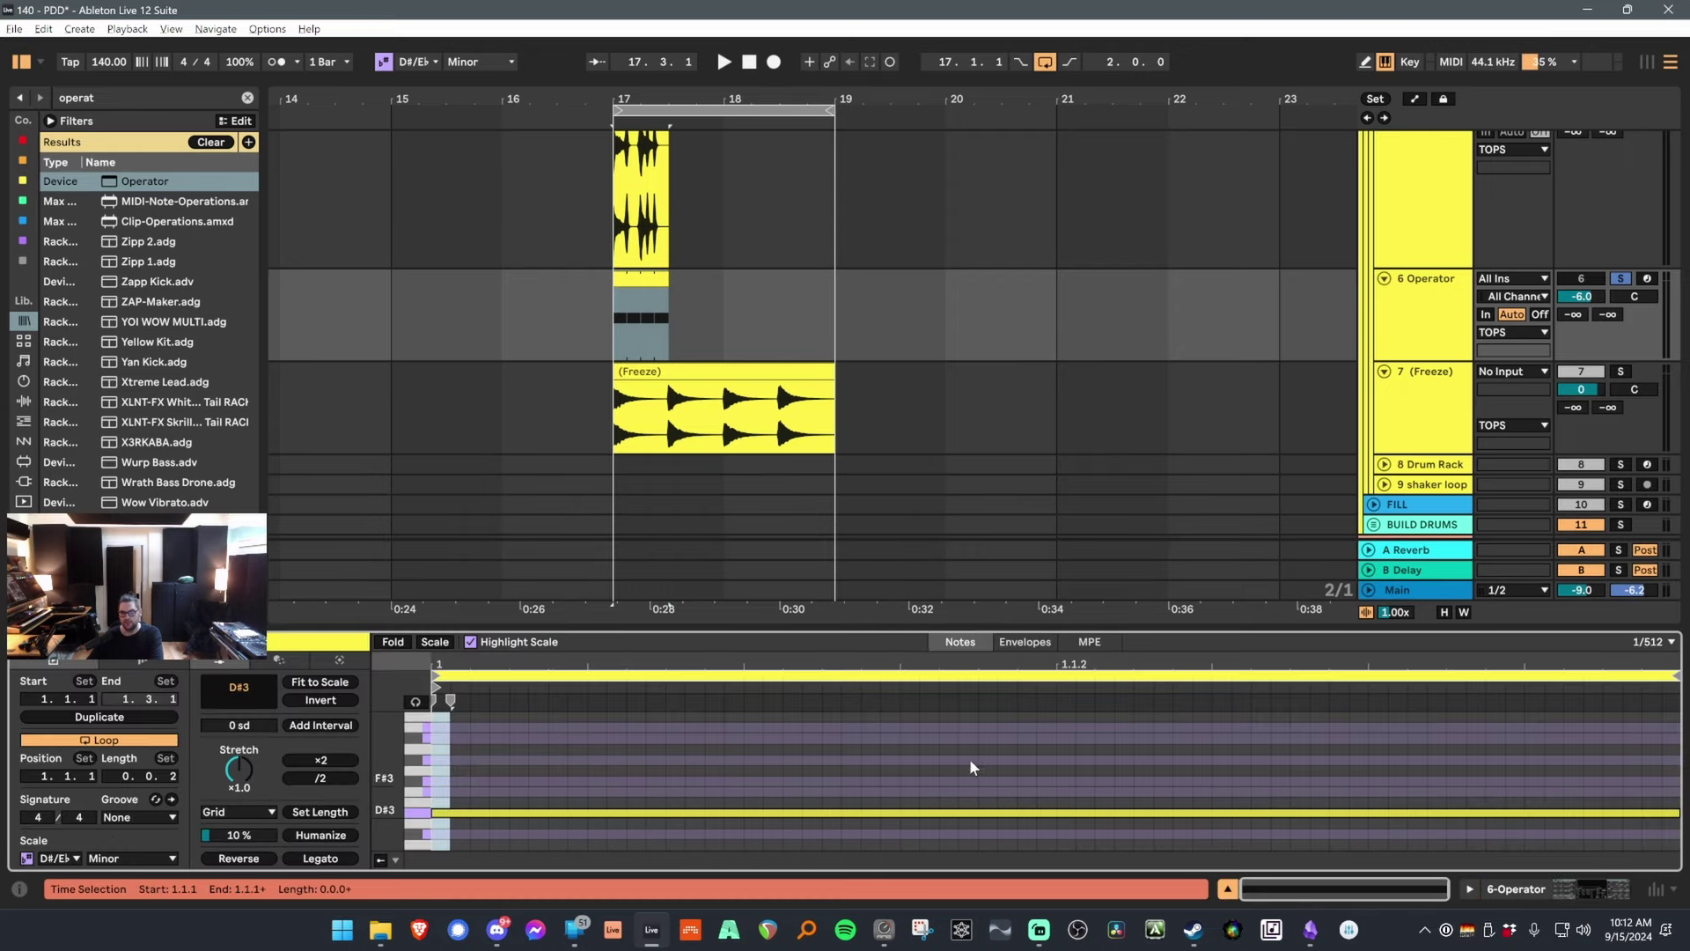
pyautogui.hotkey('shift', 'Tab')
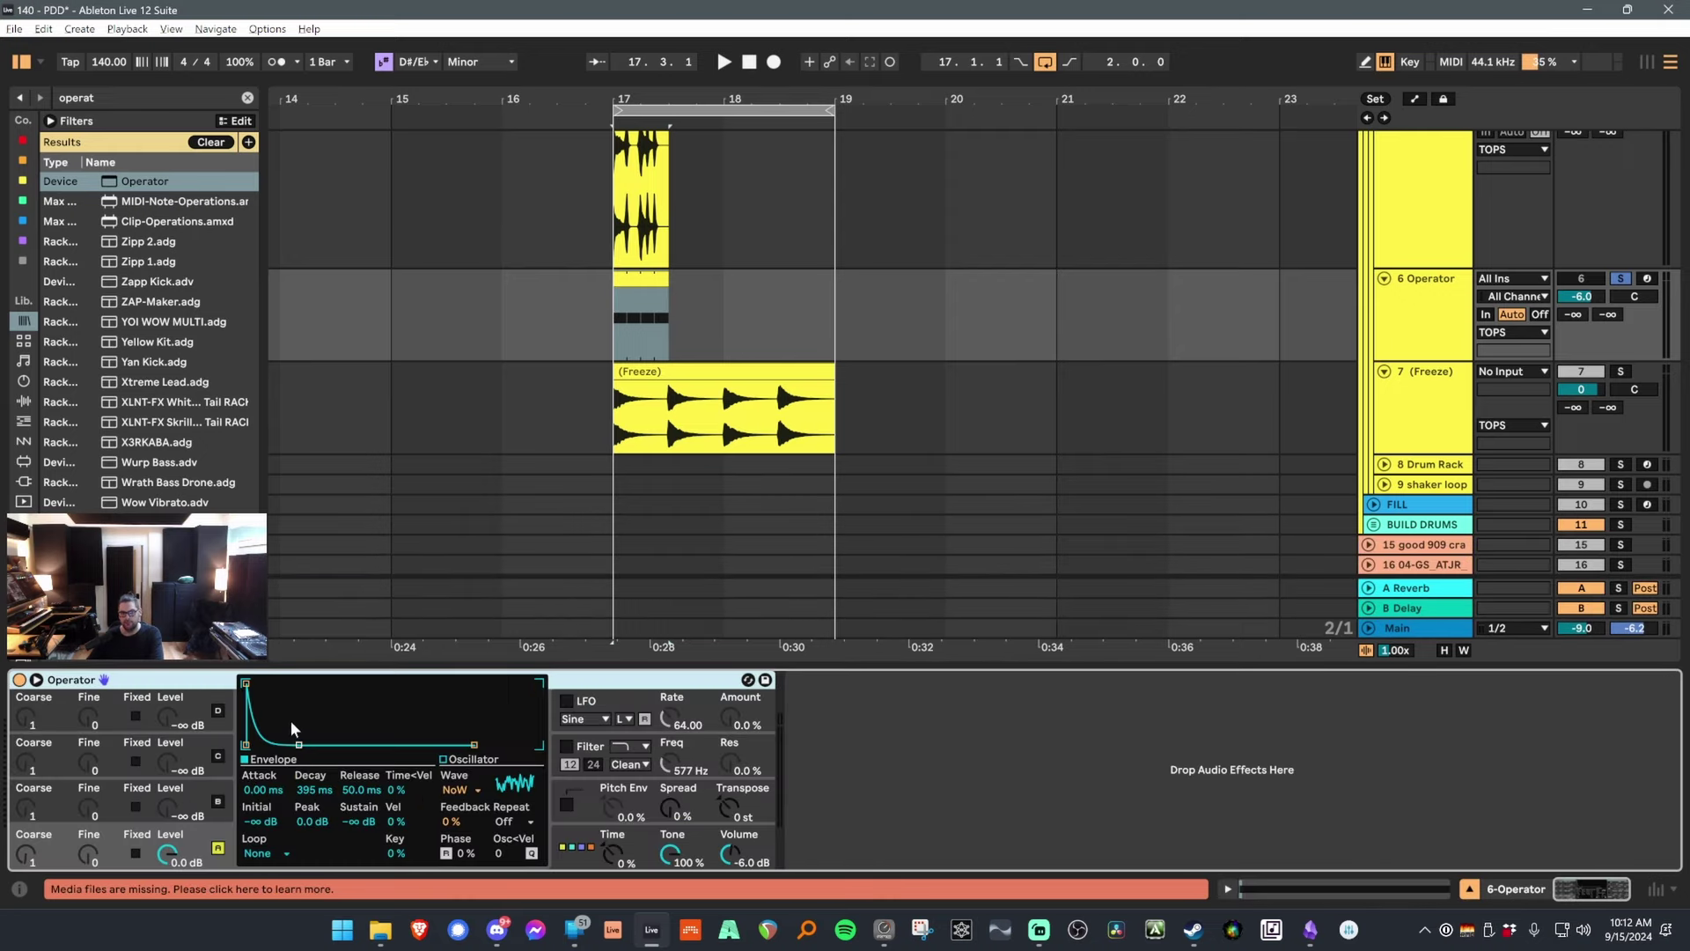
pyautogui.press('space')
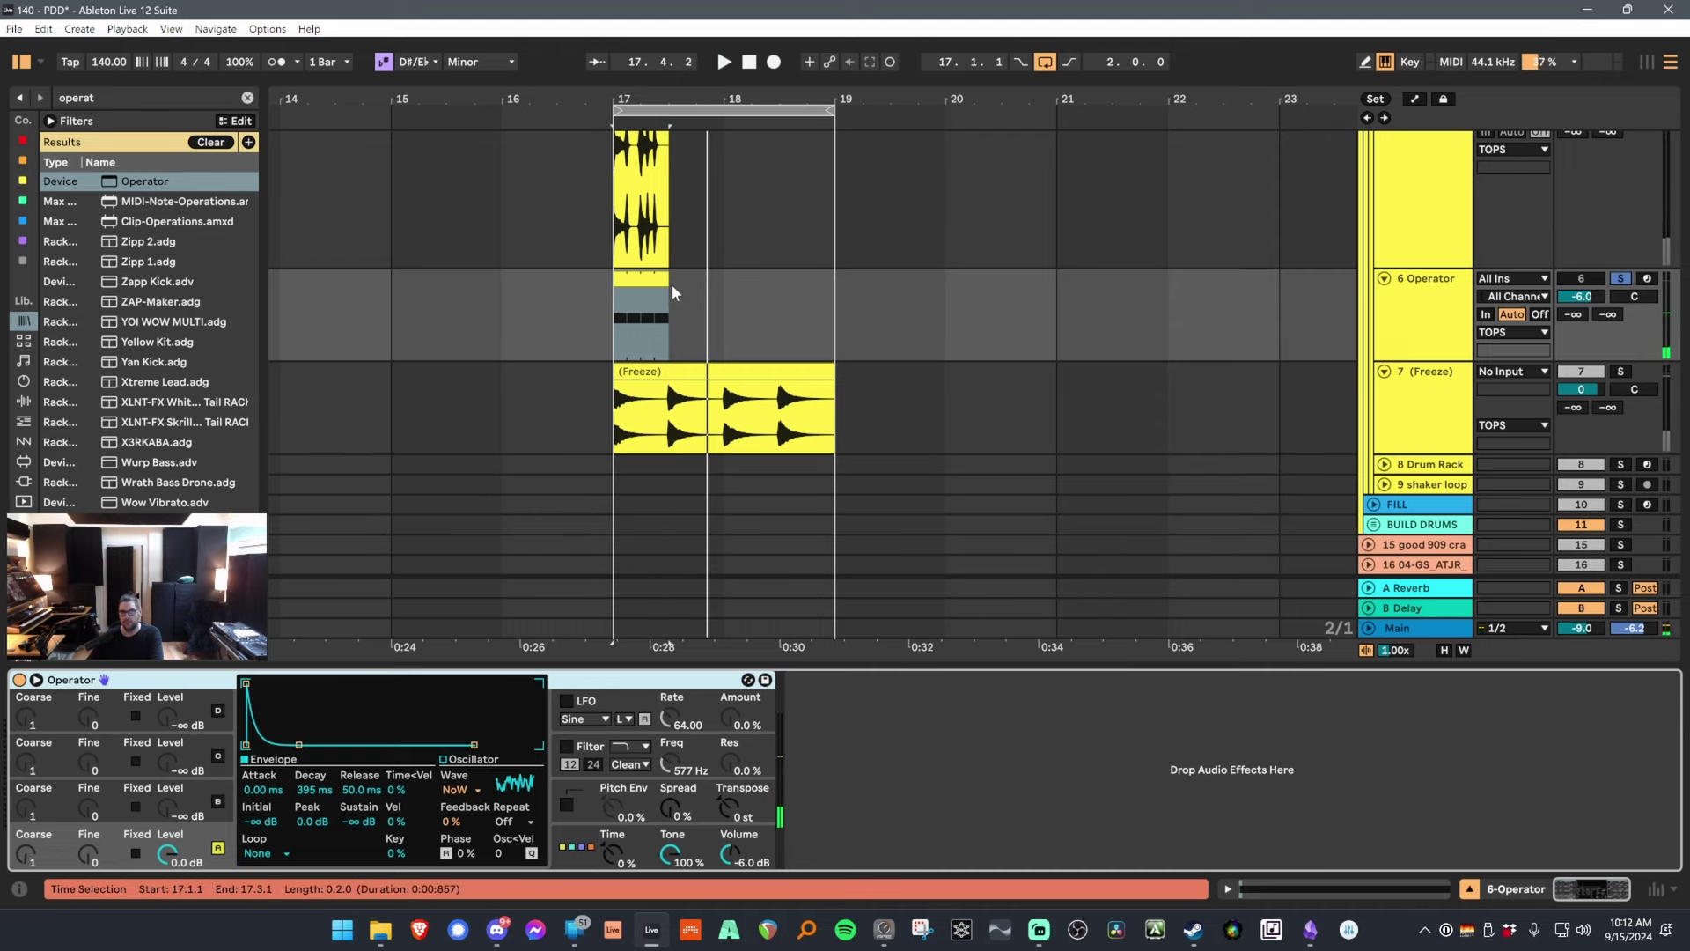
# Try extending the looped Operator MIDI clip to 19.3.1 during playback, and restore its original length.
pyautogui.moveTo(669, 291); pyautogui.dragTo(890, 290)
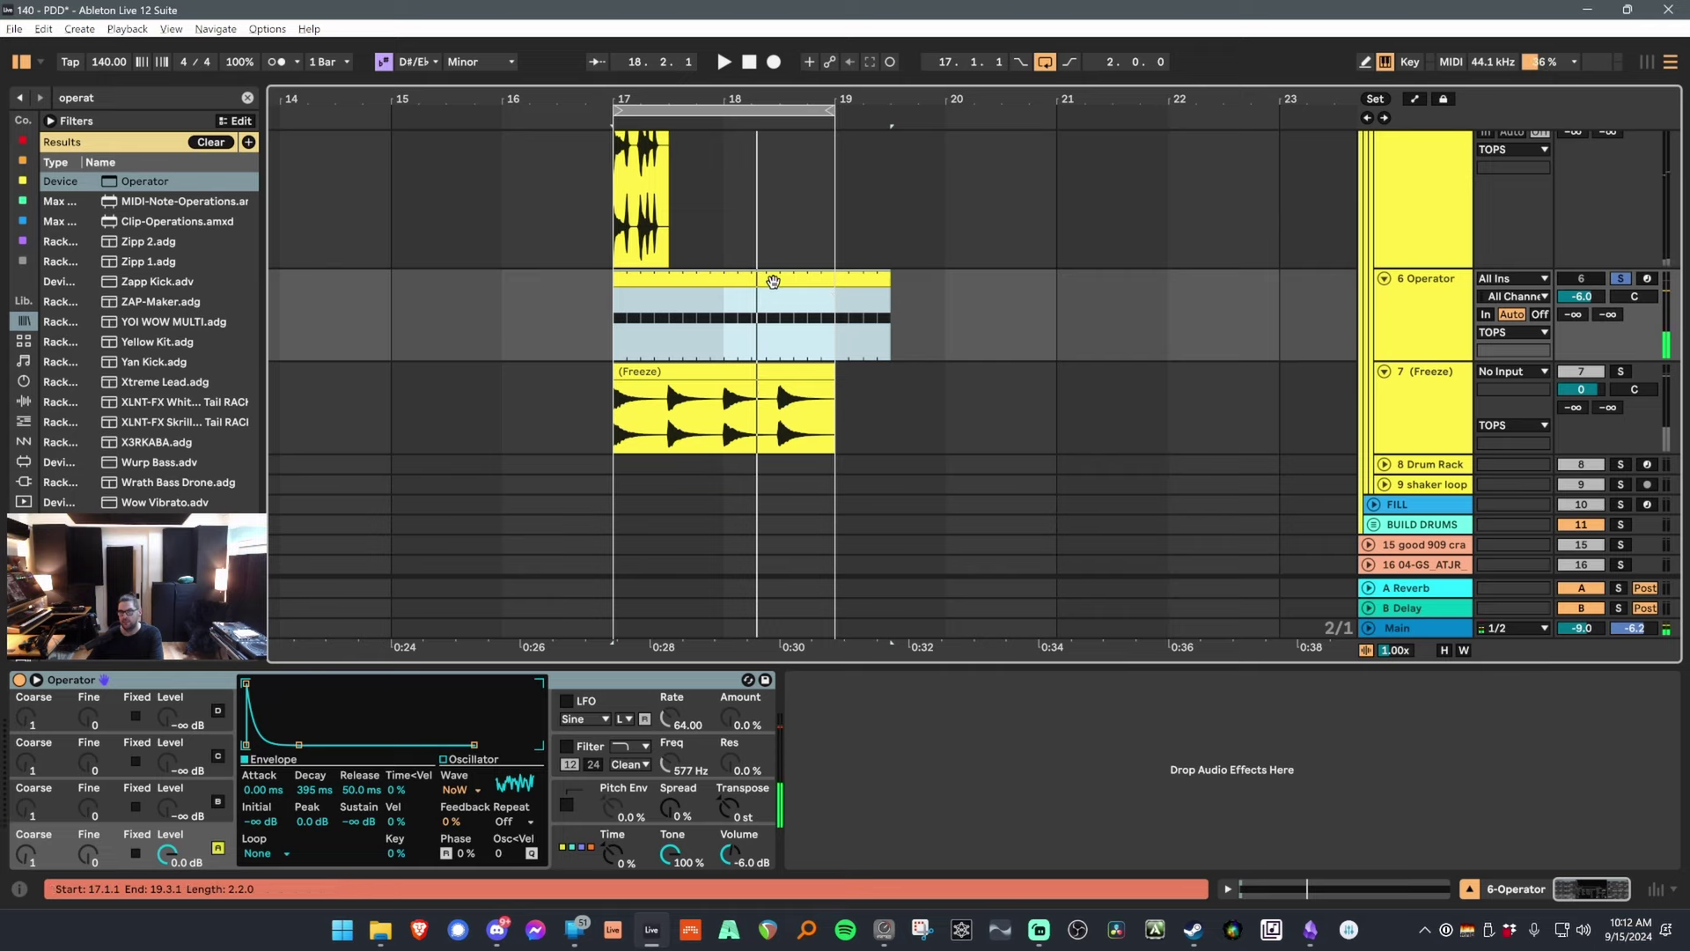
pyautogui.click(736, 368)
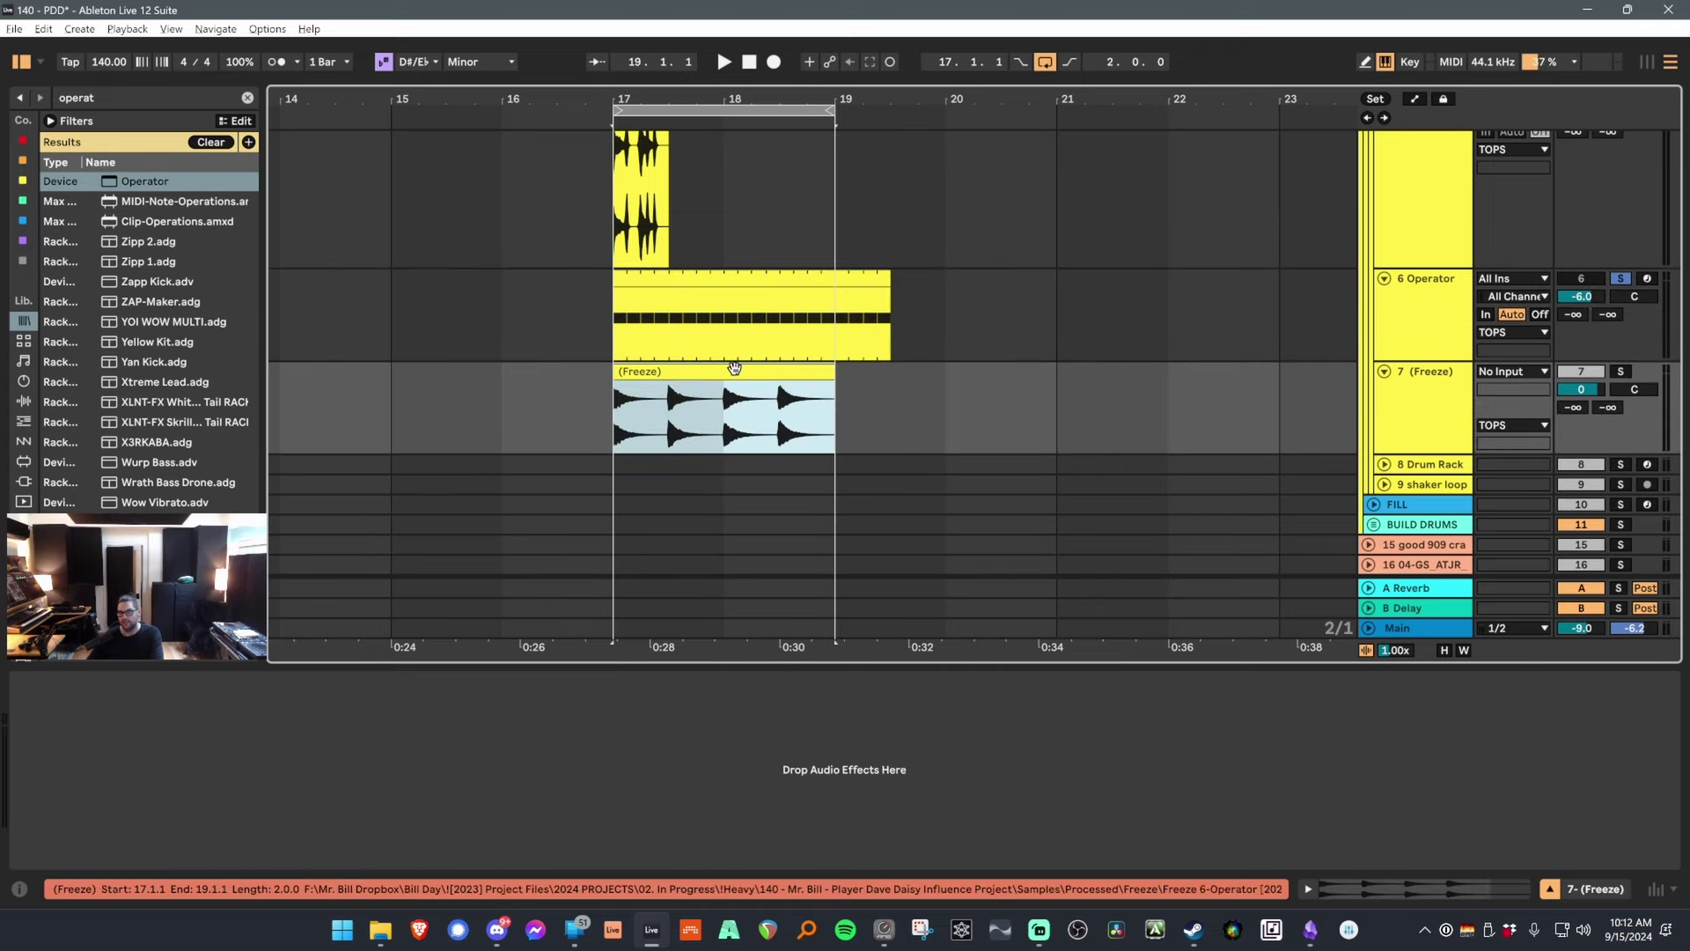
pyautogui.click(896, 334)
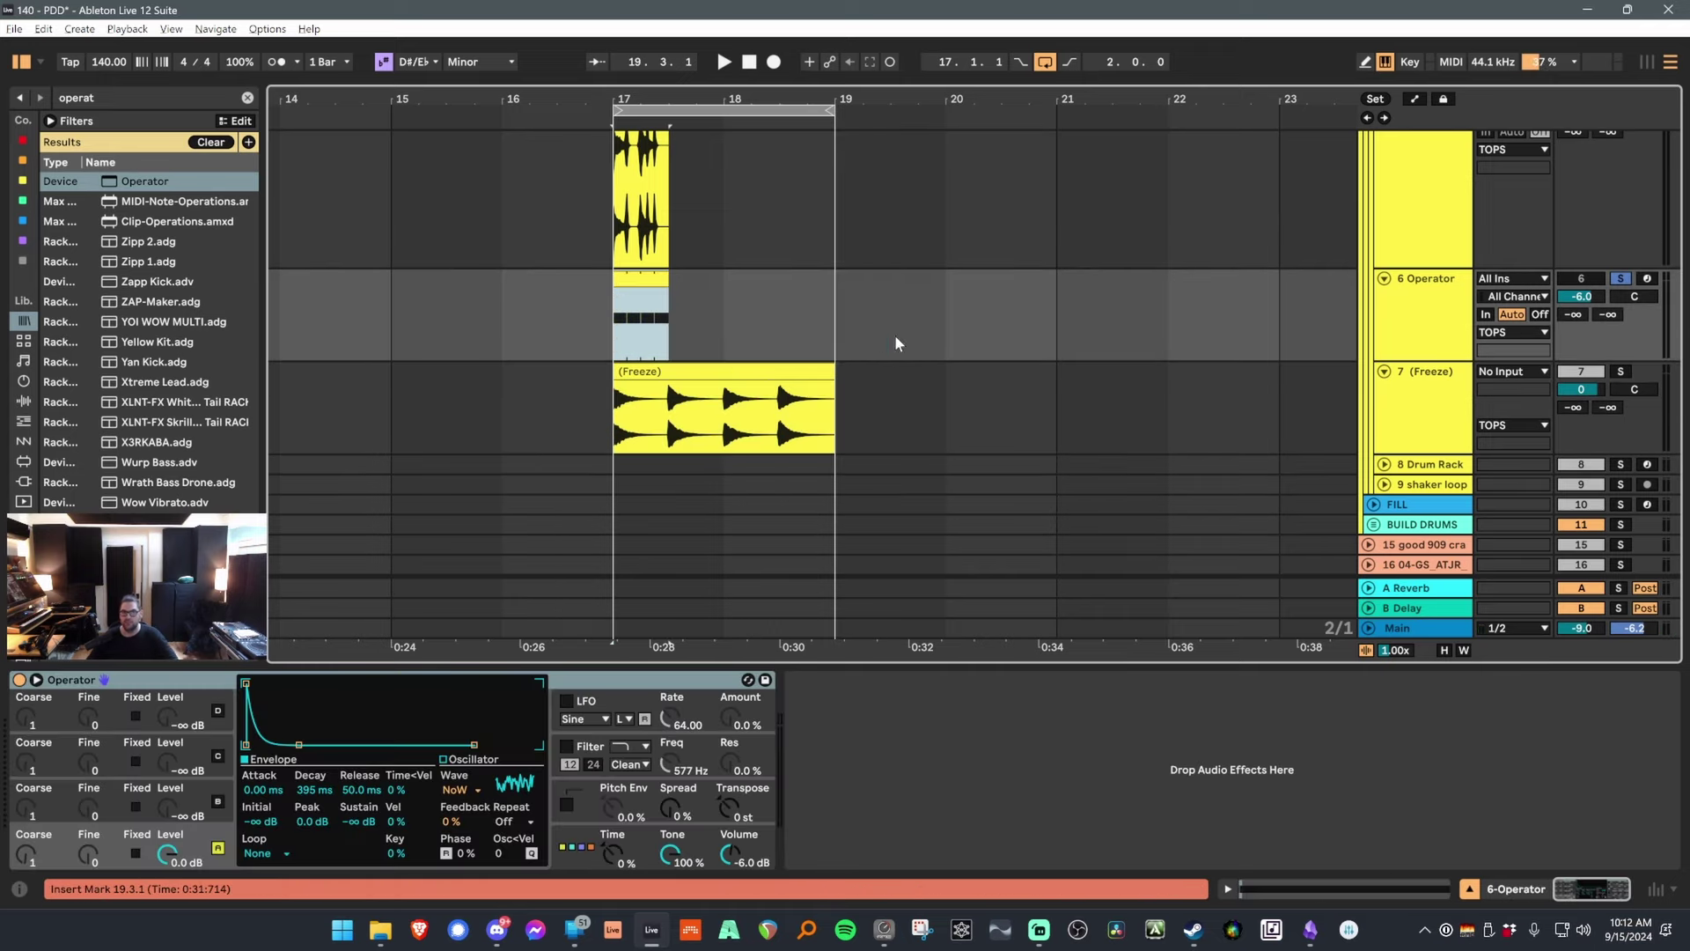
# Solo the 7 (Freeze) track, open its clip in the sample editor and play it.
pyautogui.click(663, 373)
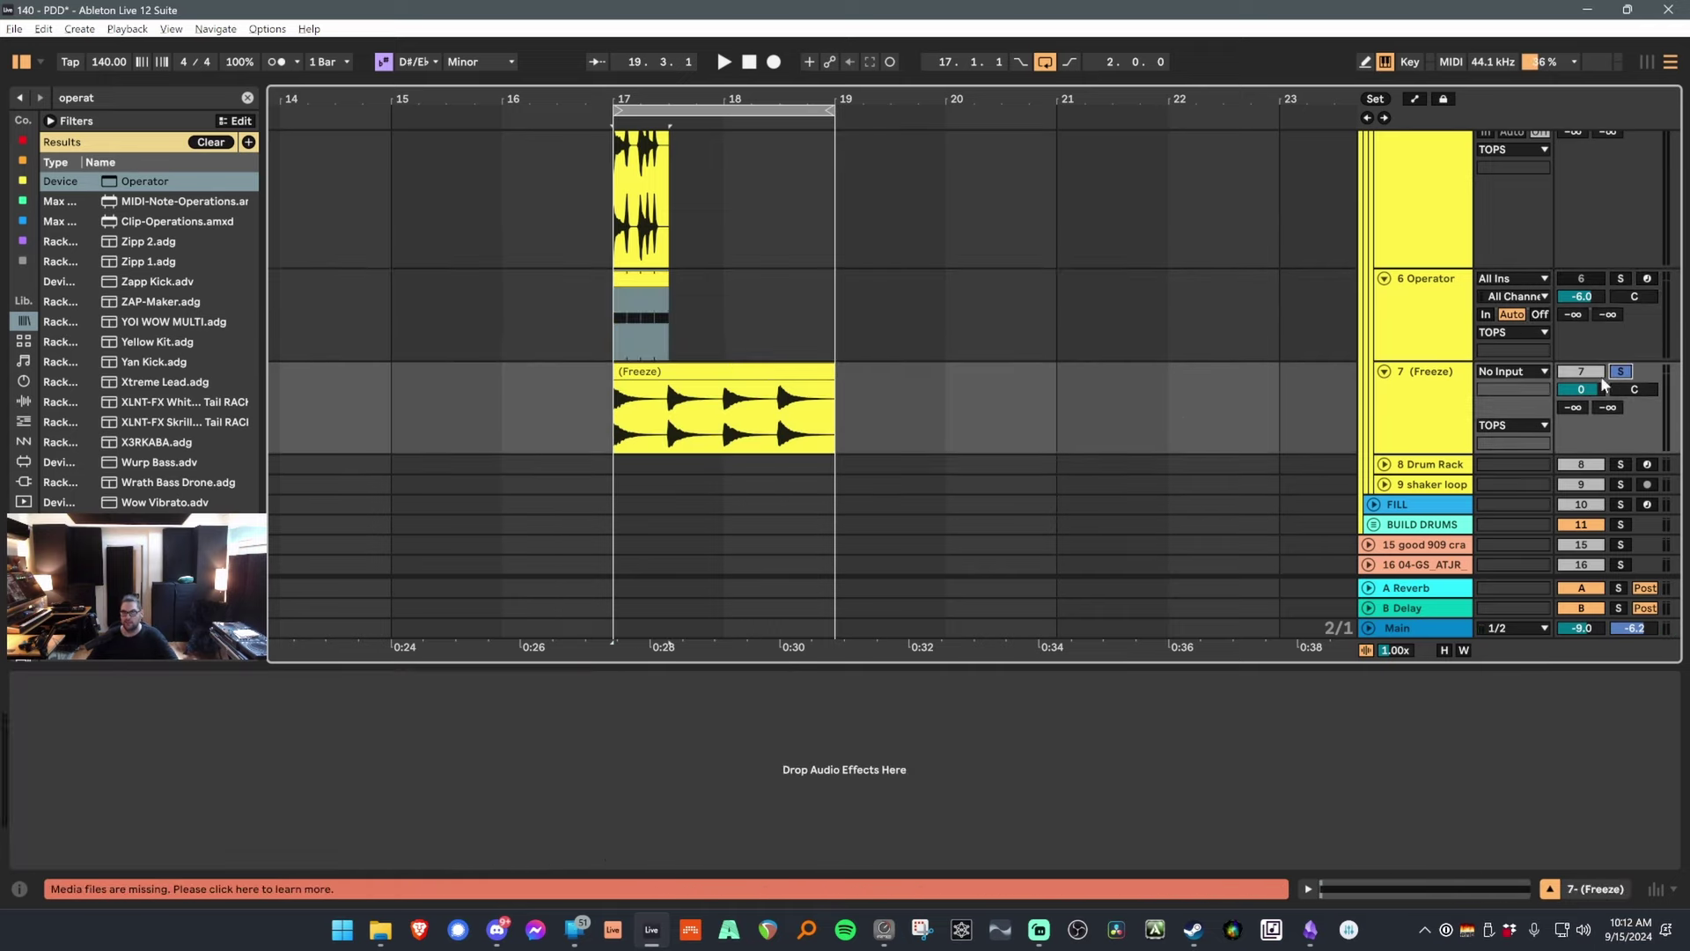
pyautogui.doubleClick(720, 372)
pyautogui.press('space')
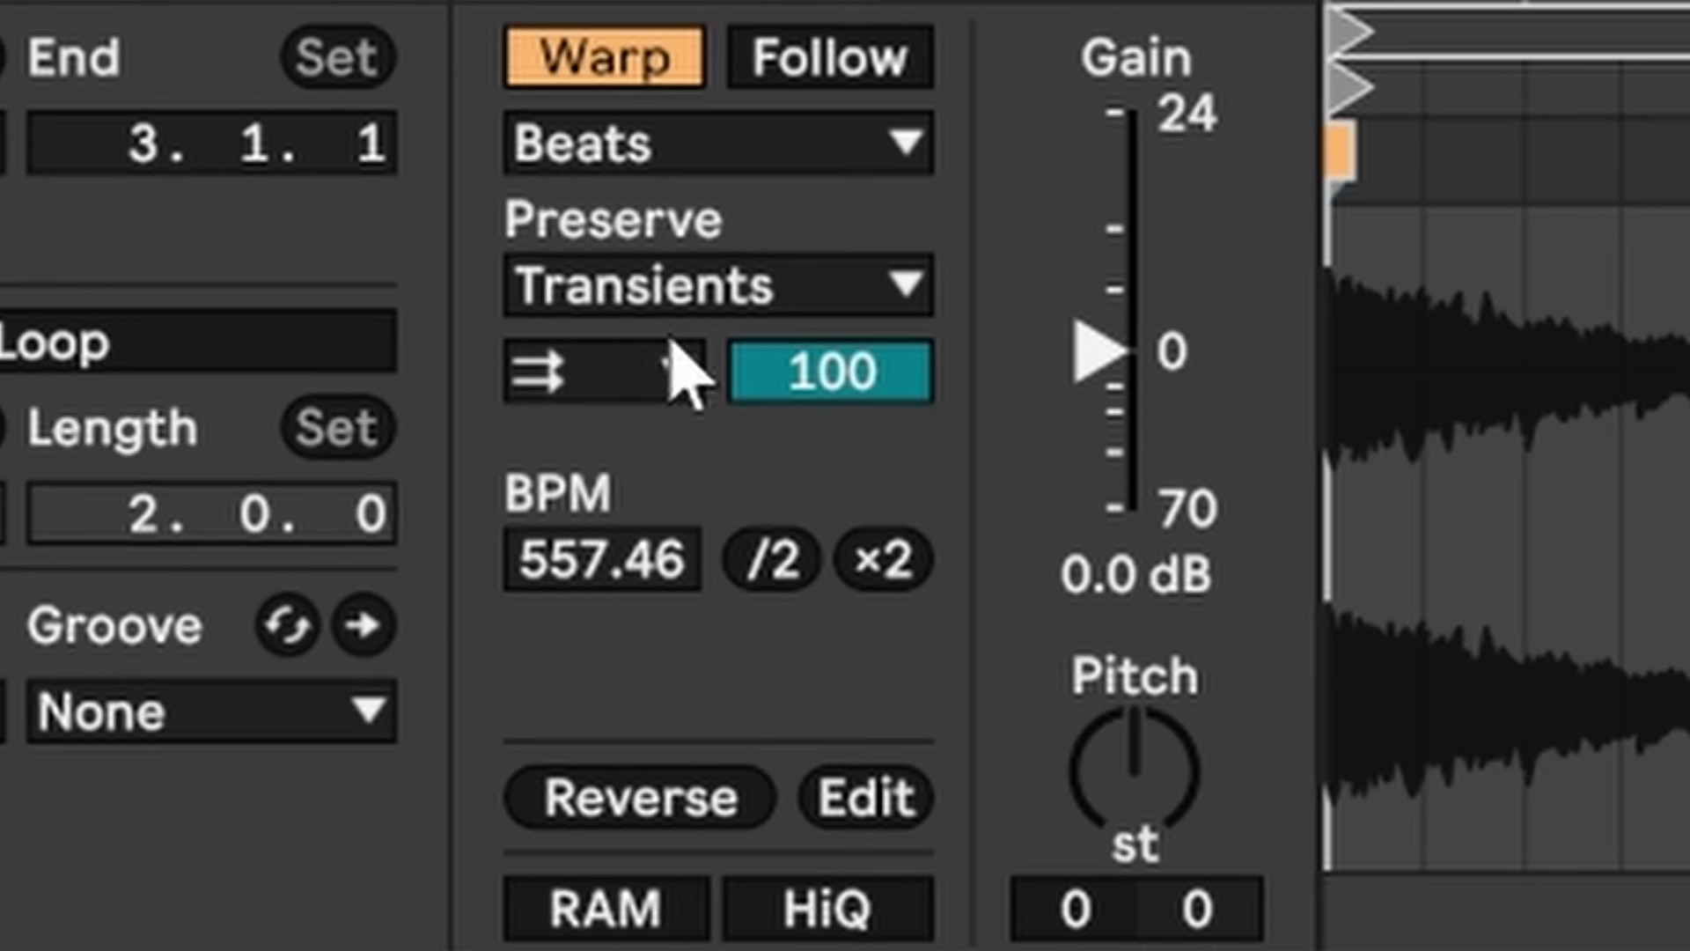
# Review the clip's transient loop modes and Preserve options, keeping Loop Forward and Transients, and highlight a short section just after the first hit.
pyautogui.click(671, 348)
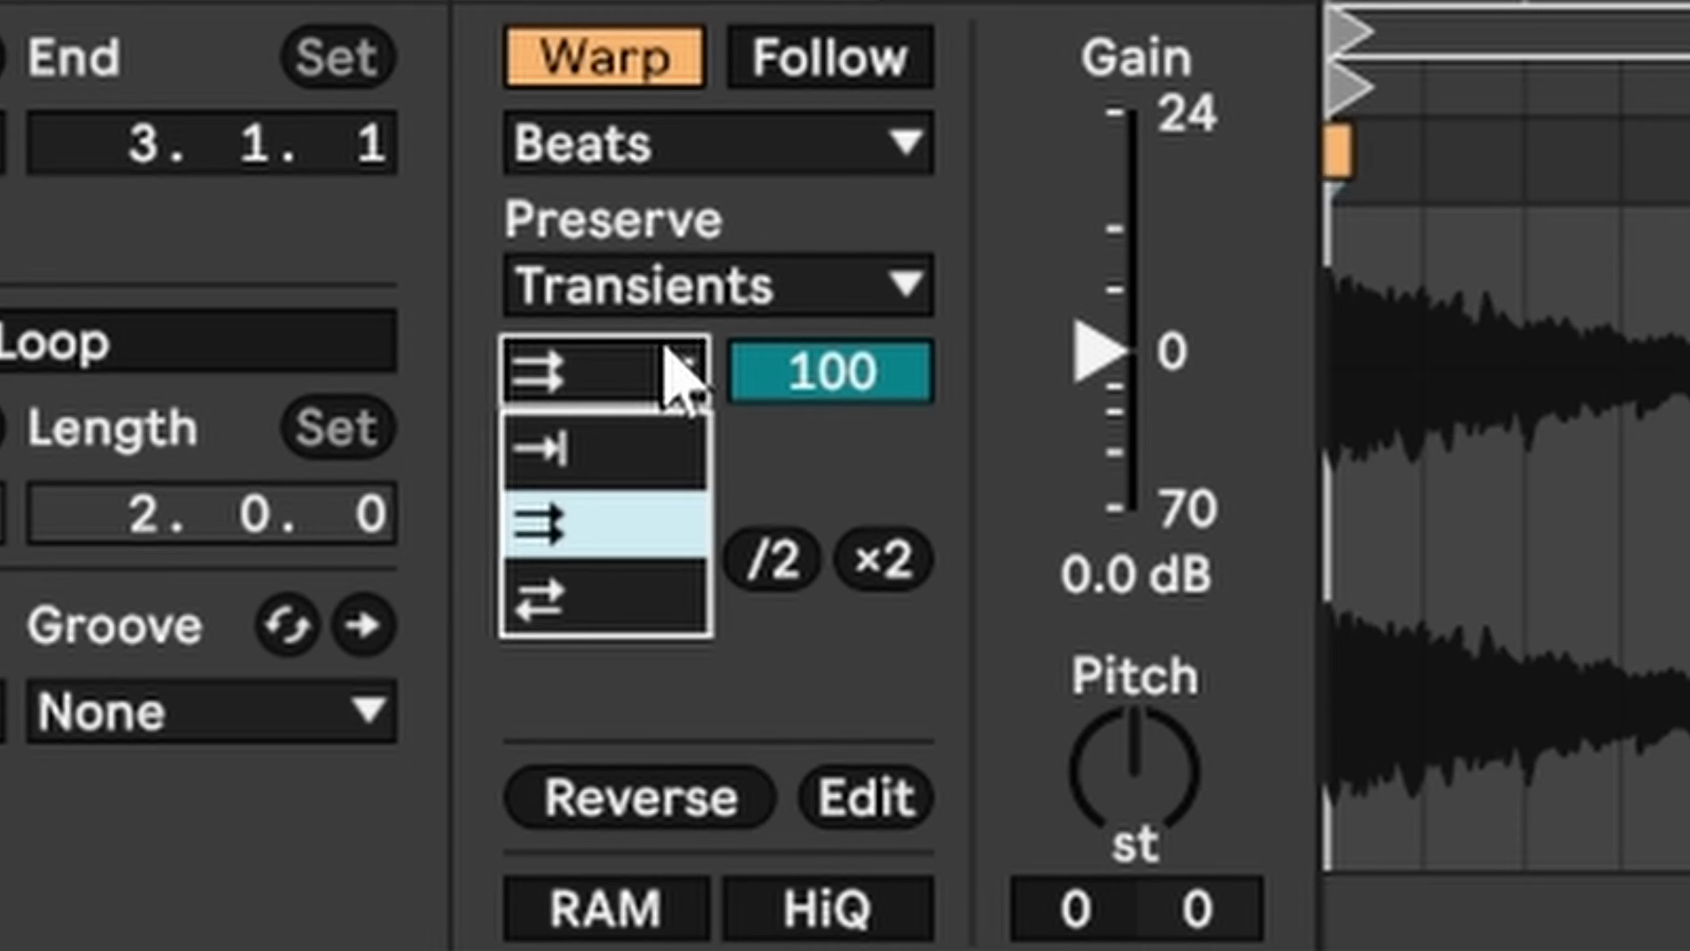
pyautogui.click(625, 524)
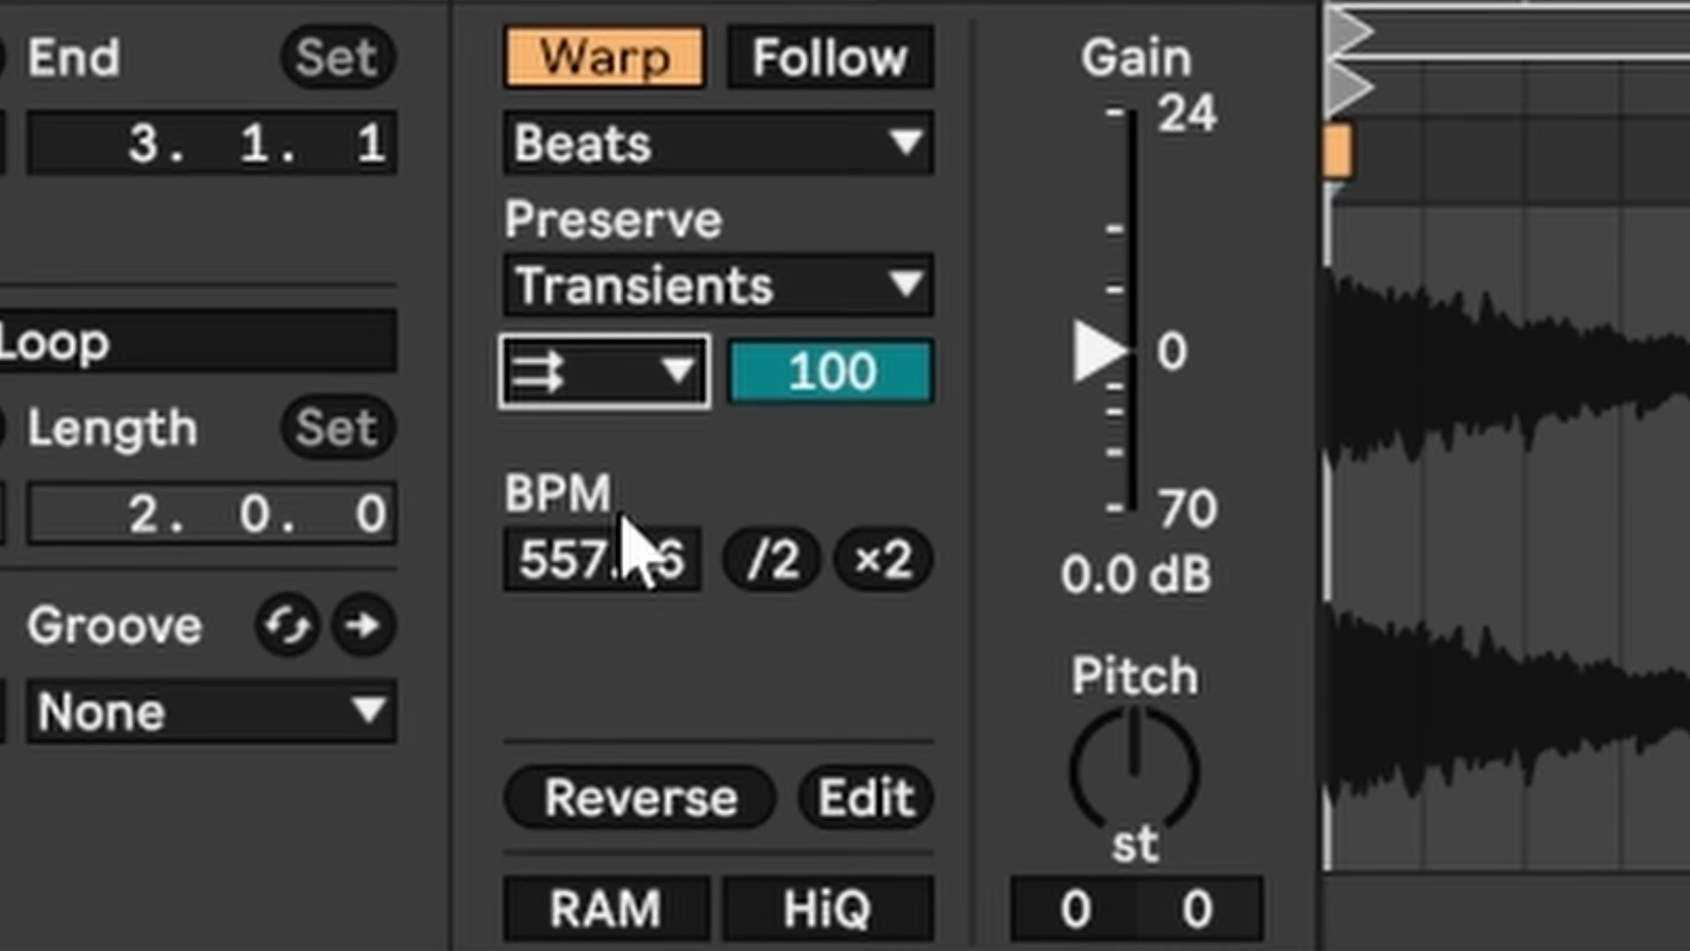
pyautogui.click(679, 304)
pyautogui.click(686, 309)
pyautogui.click(1347, 396)
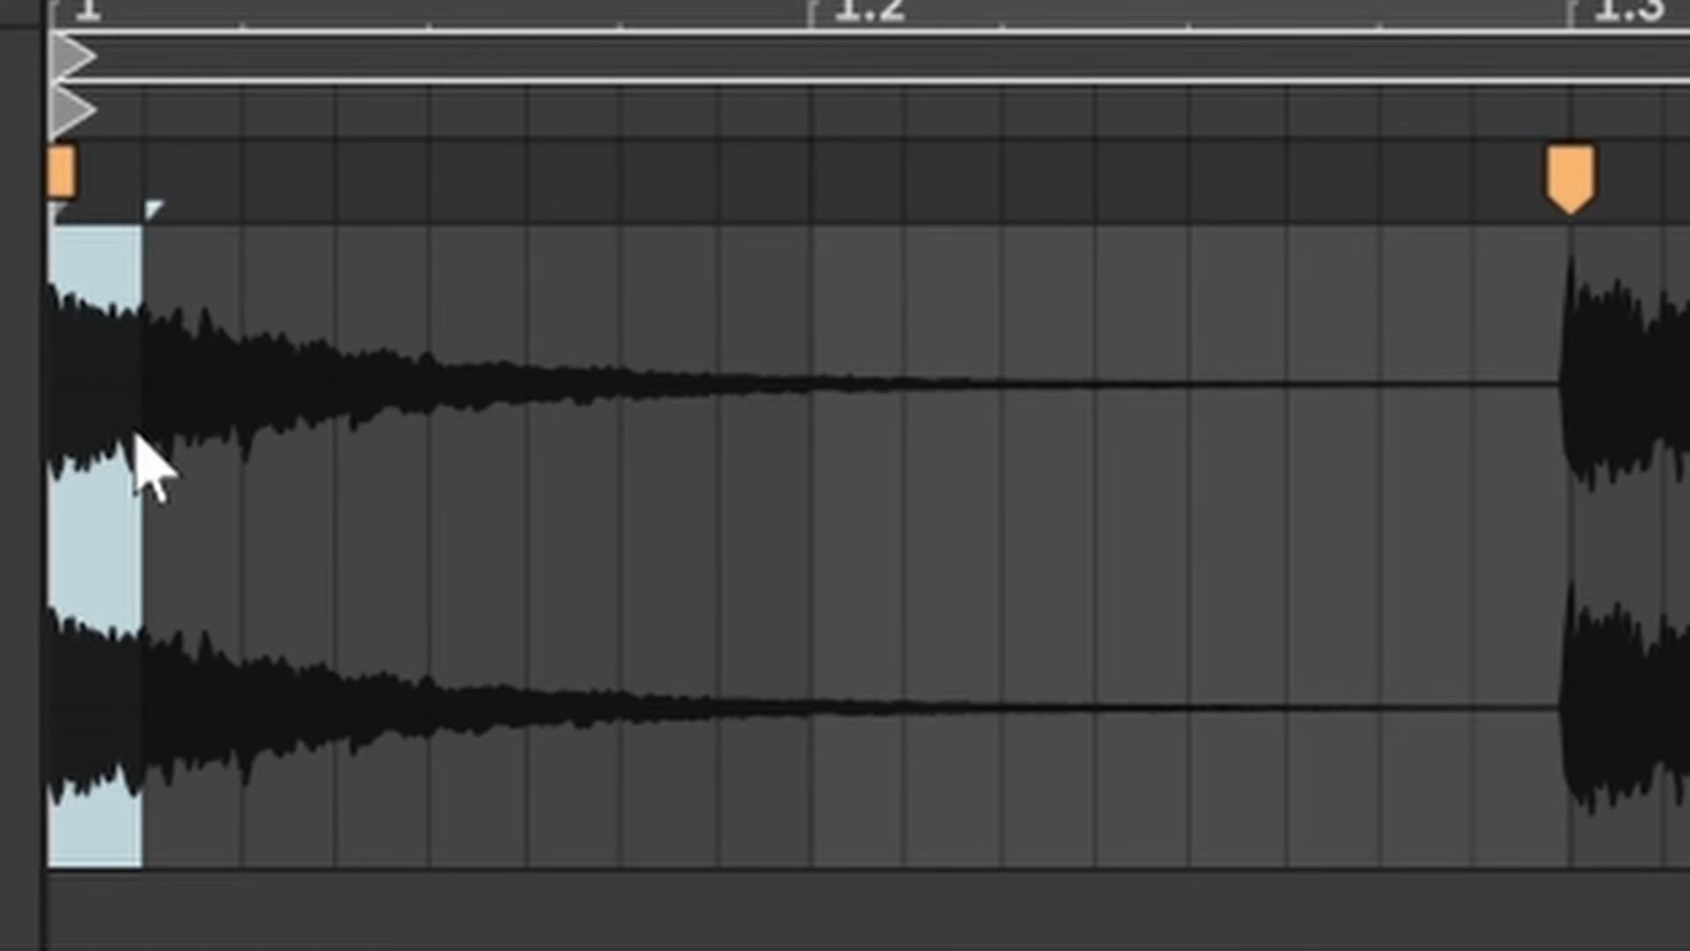
pyautogui.click(211, 453)
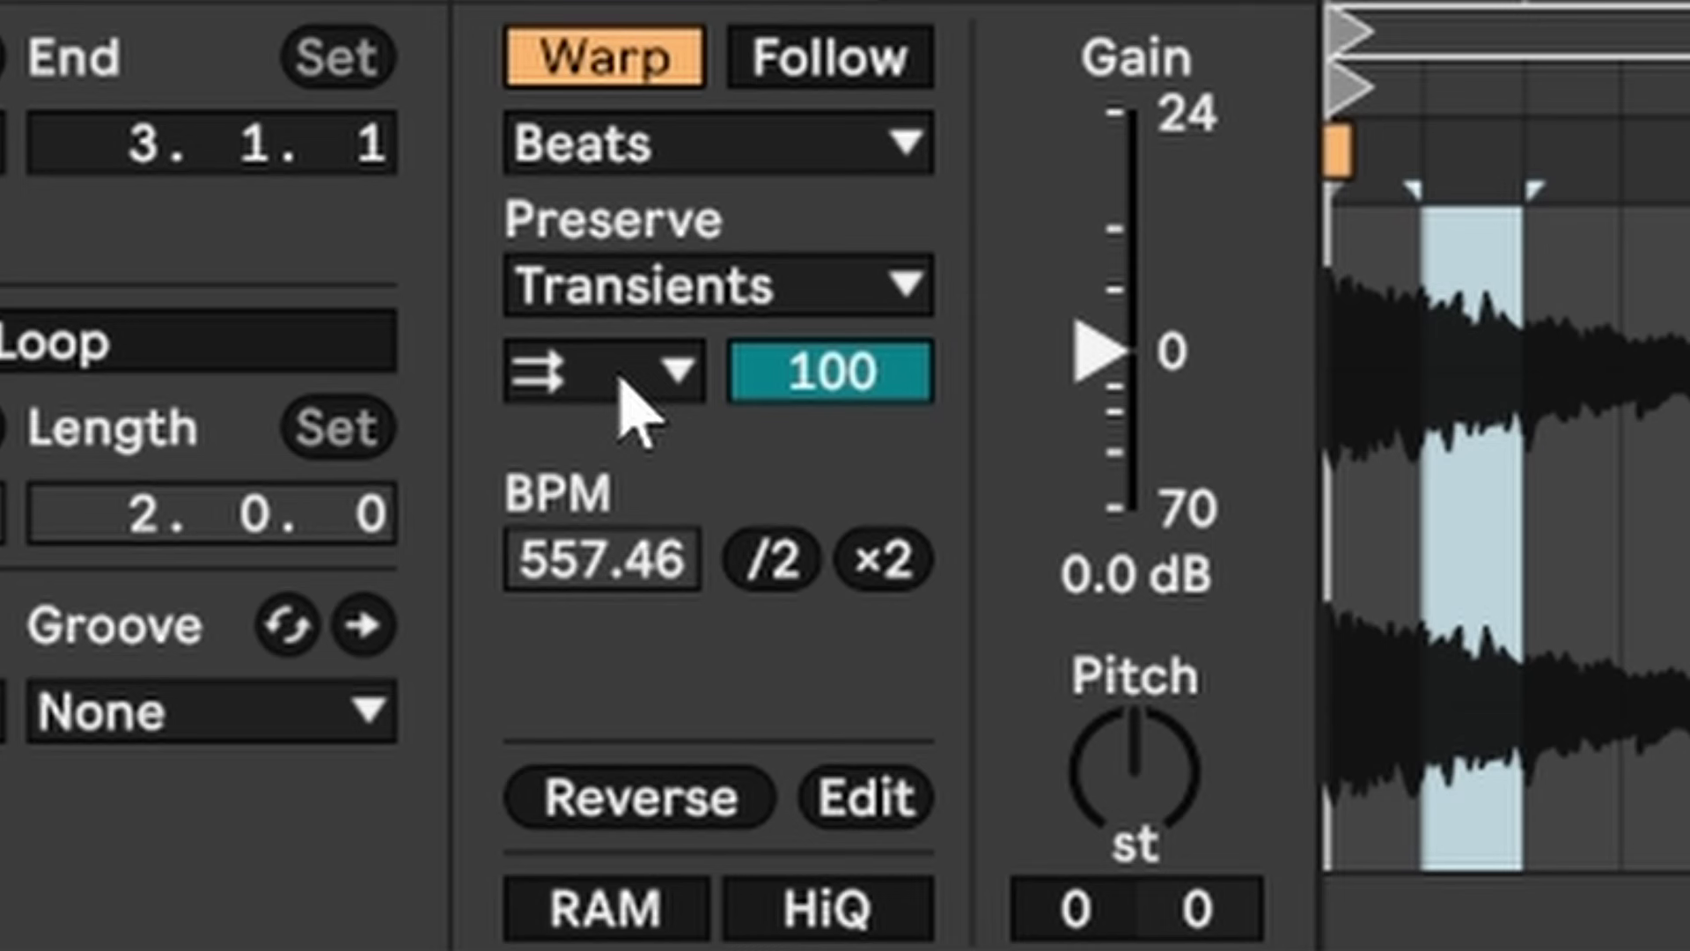
# Switch the (Freeze) clip's transient loop mode to Loop Back-and-Forth.
pyautogui.click(227, 750)
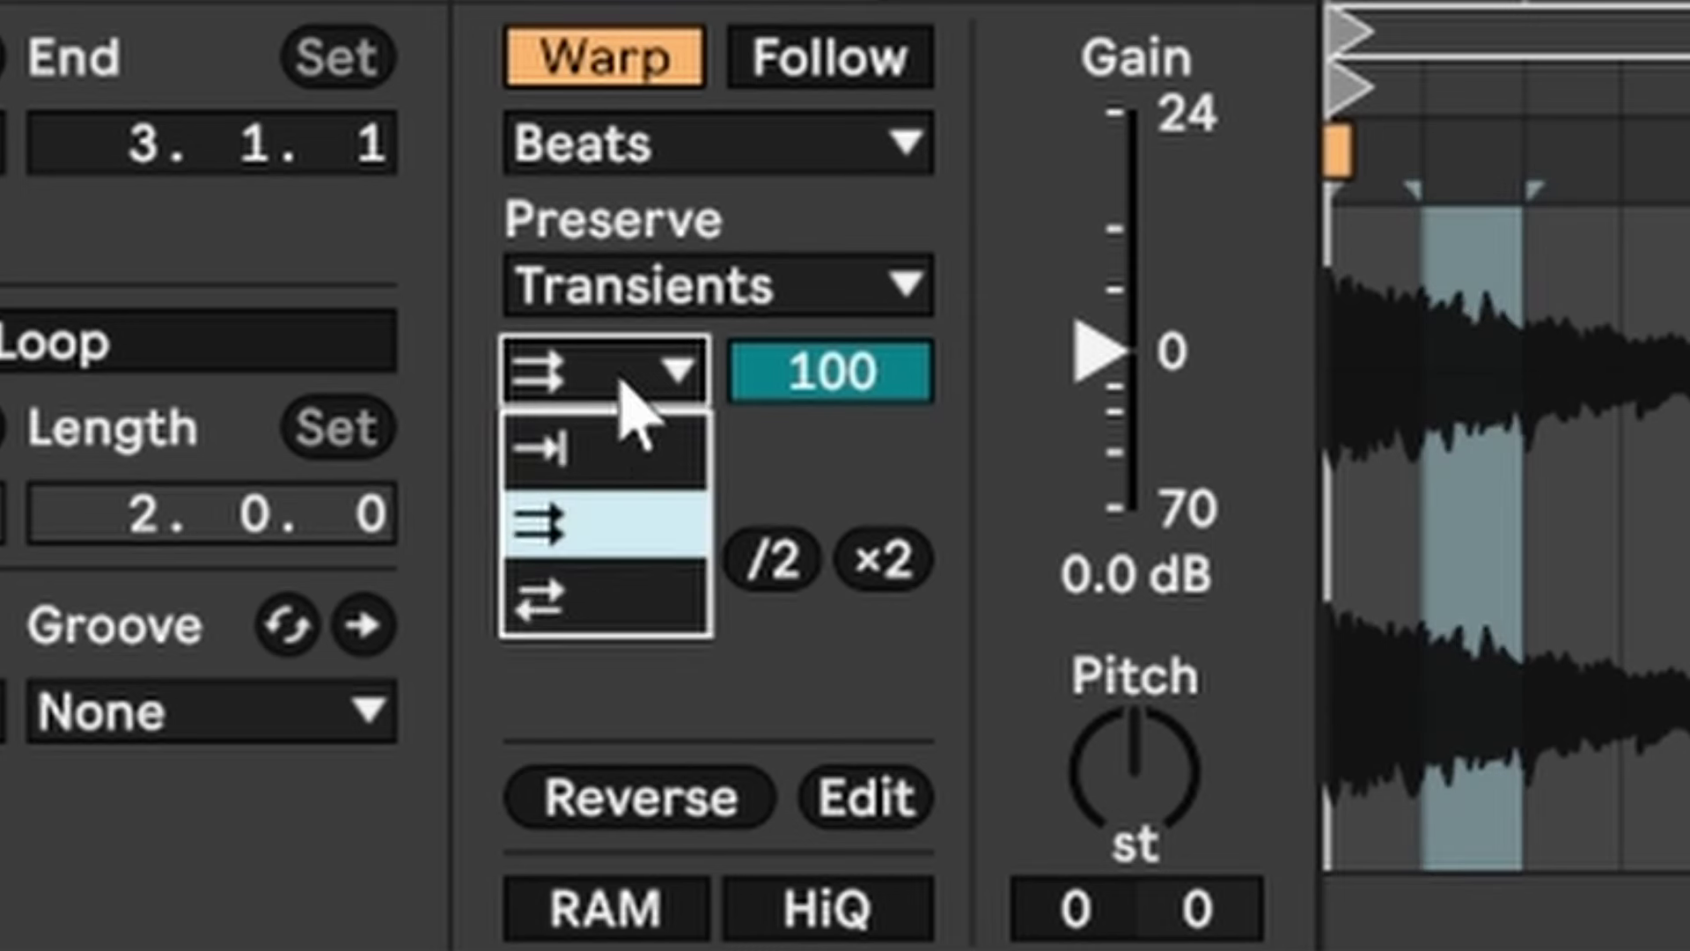
pyautogui.click(568, 616)
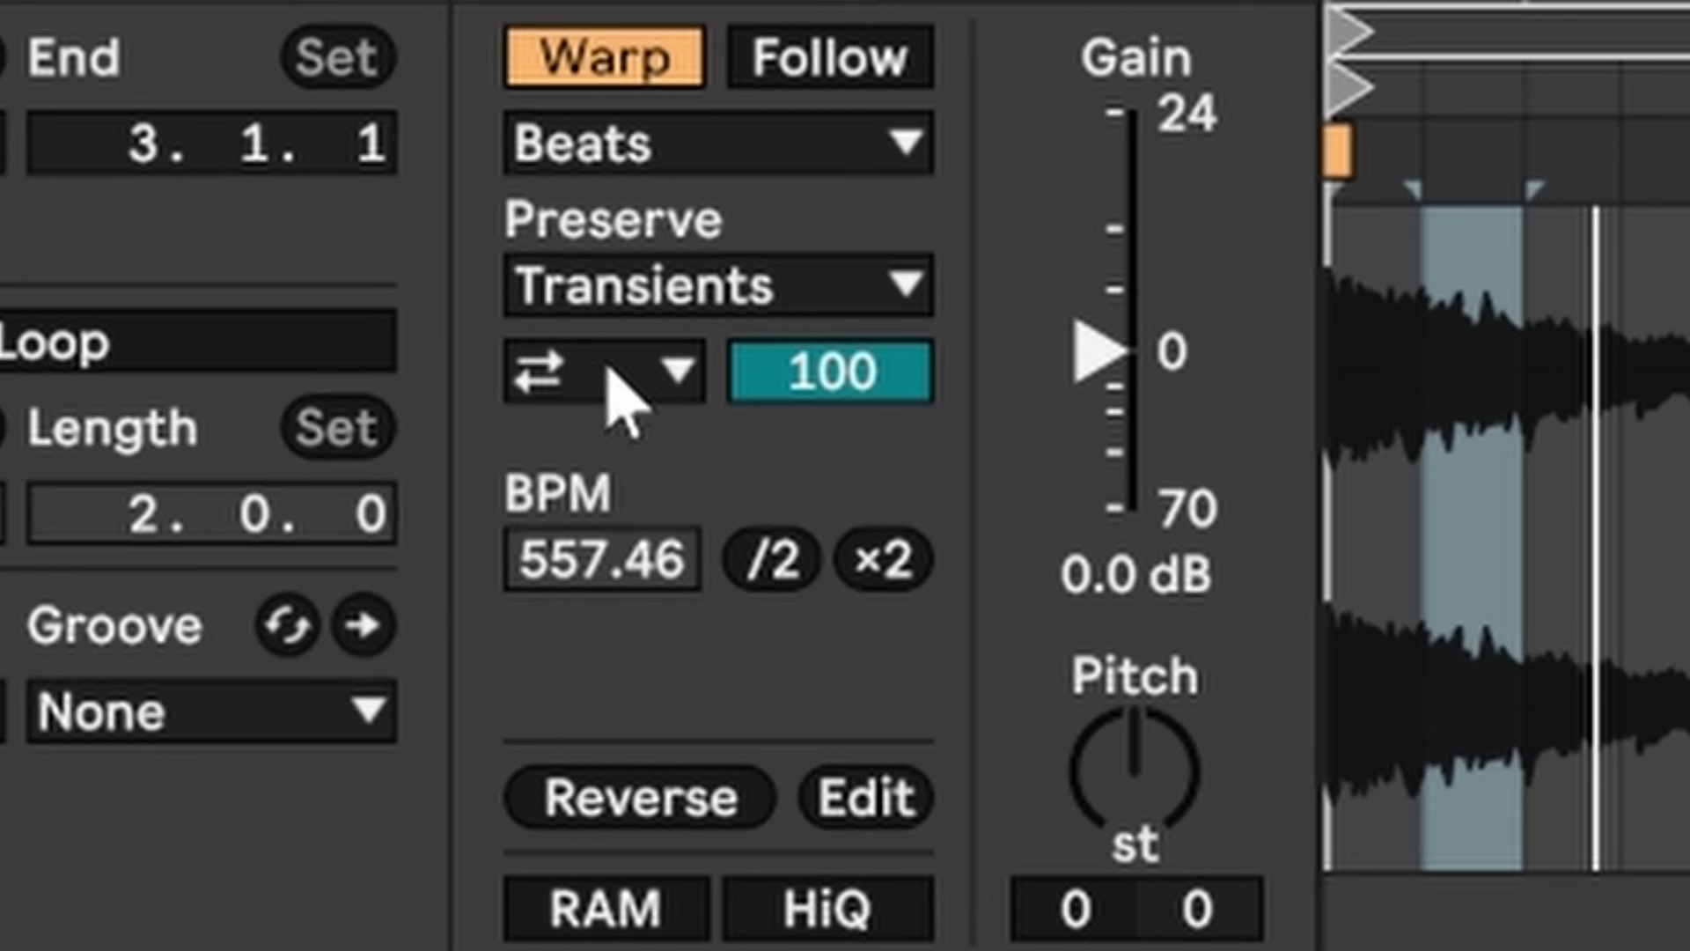
# Set the (Freeze) clip's transient loop mode to Loop Off and its transient envelope to 62.
pyautogui.click(221, 745)
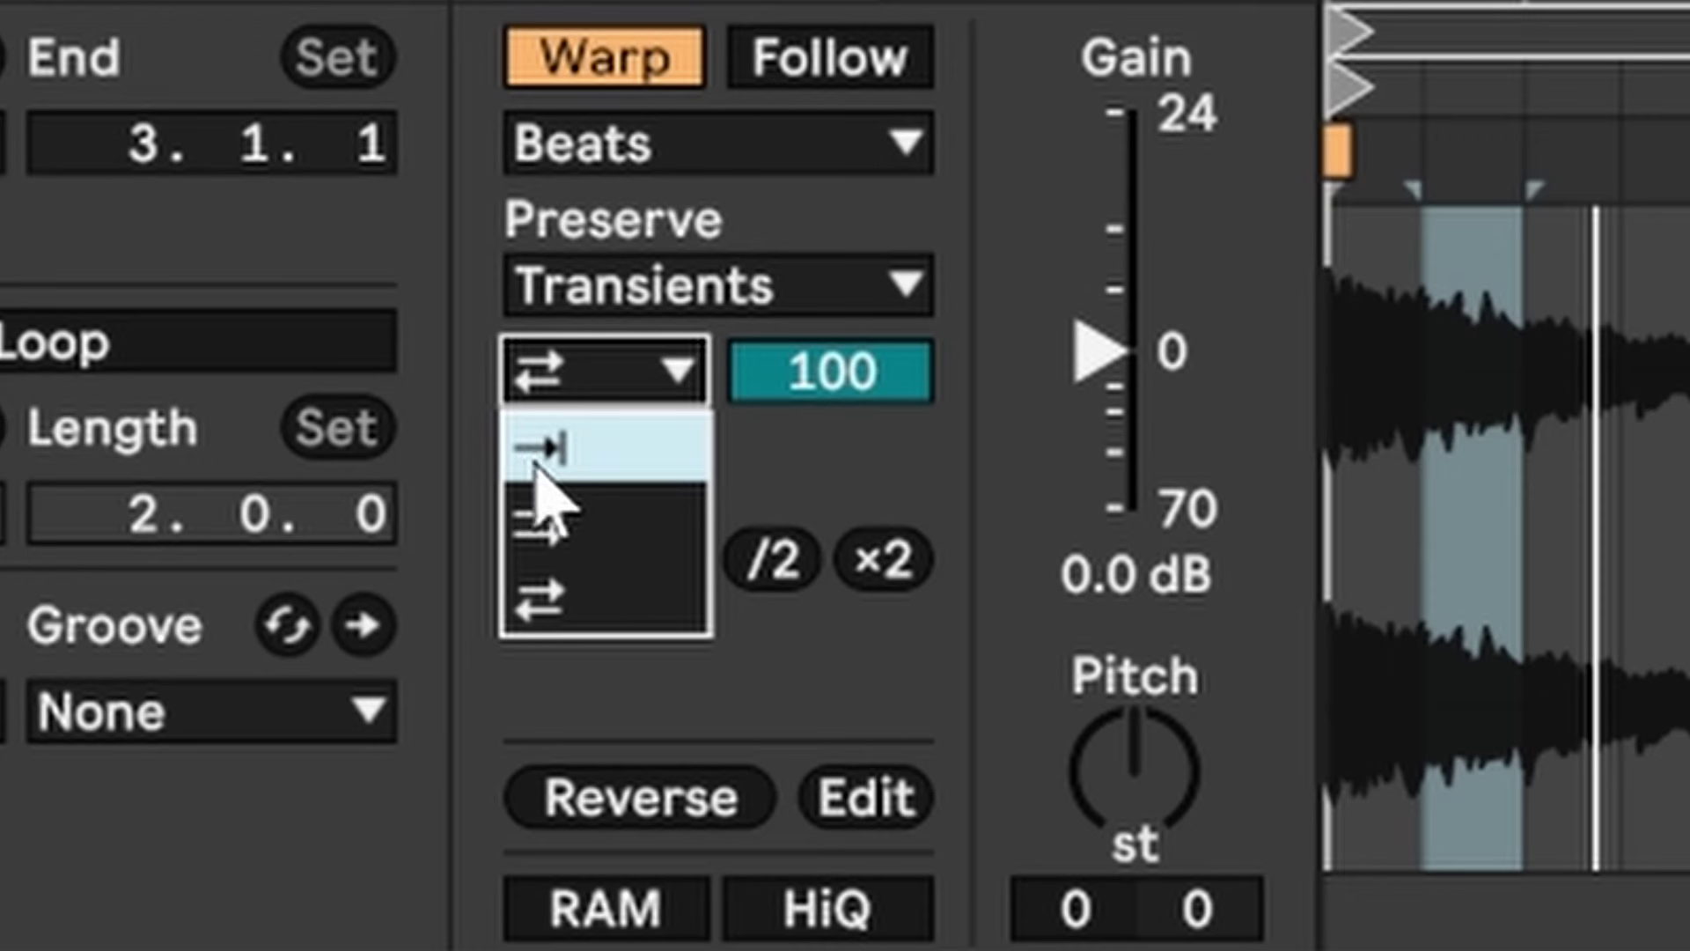
pyautogui.click(589, 470)
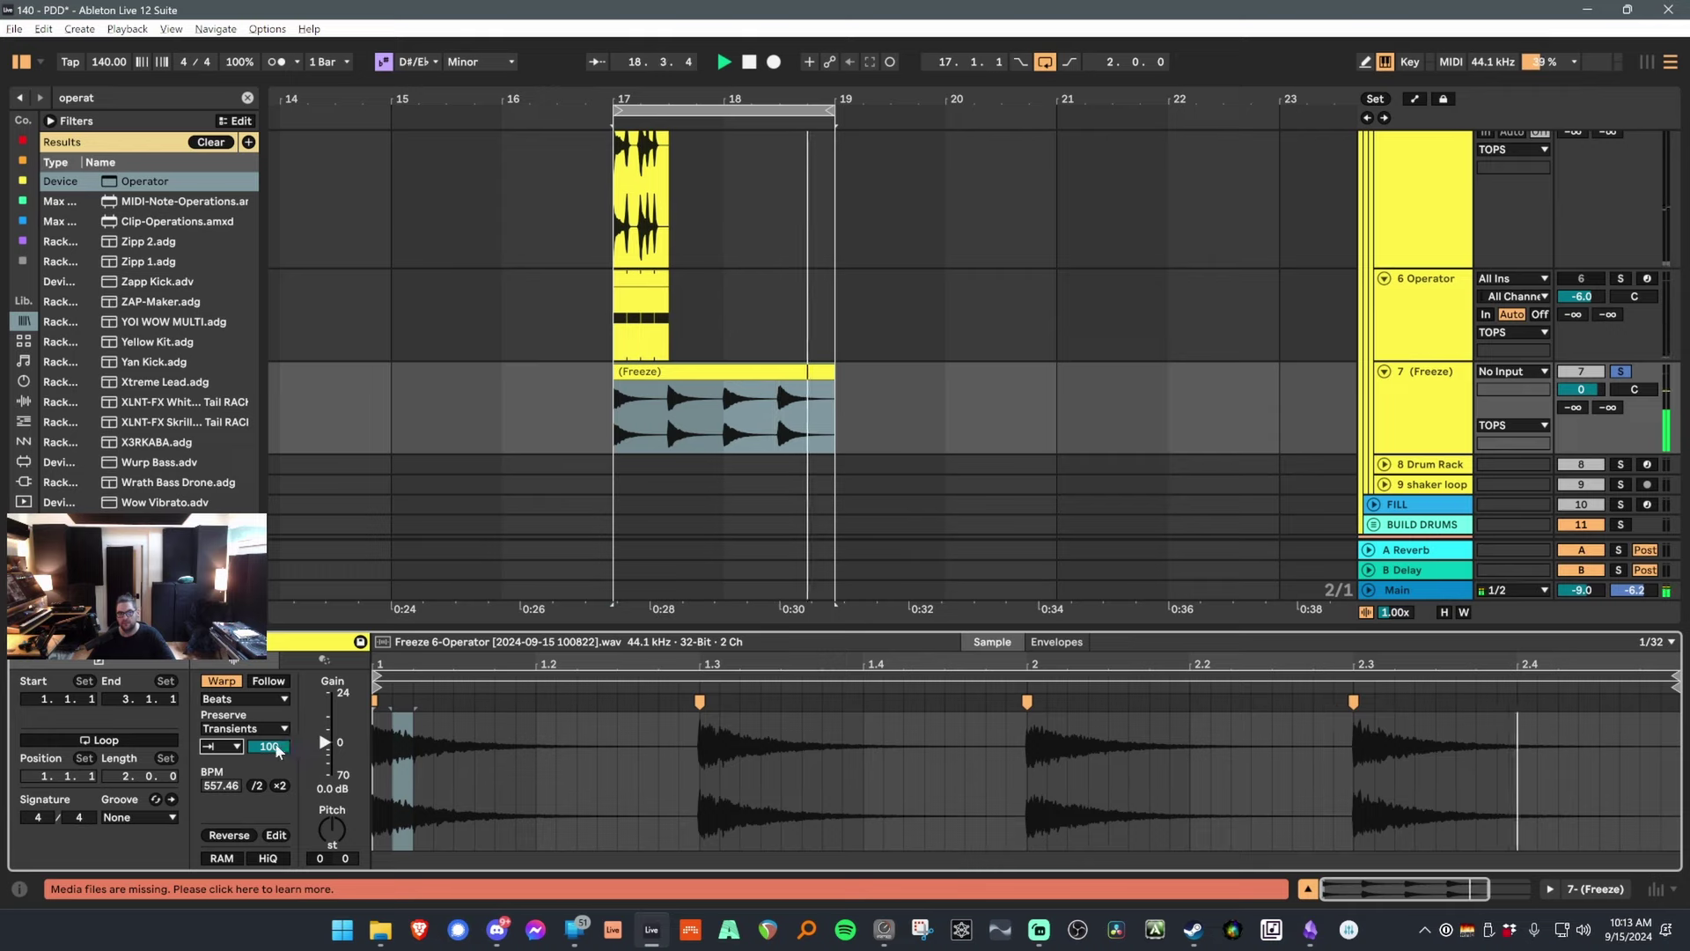
pyautogui.moveTo(268, 746); pyautogui.dragTo(269, 811)
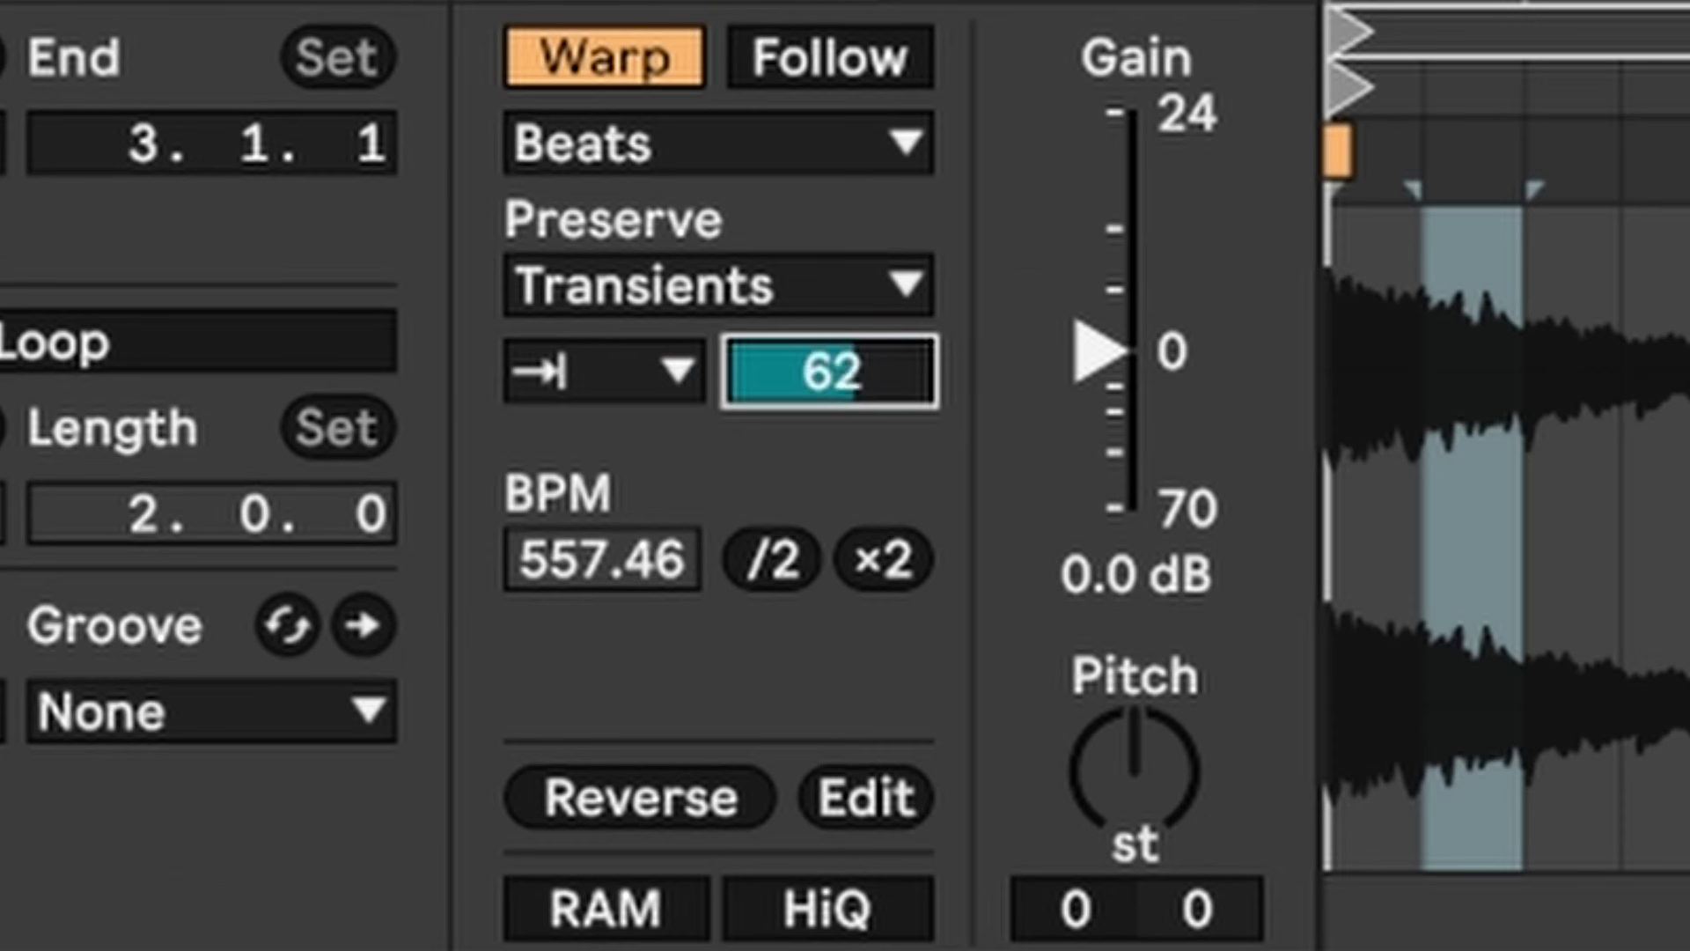
# Set the (Freeze) clip's transient envelope to 1, keeping its Loop Off transient mode.
pyautogui.moveTo(828, 370); pyautogui.dragTo(832, 414)
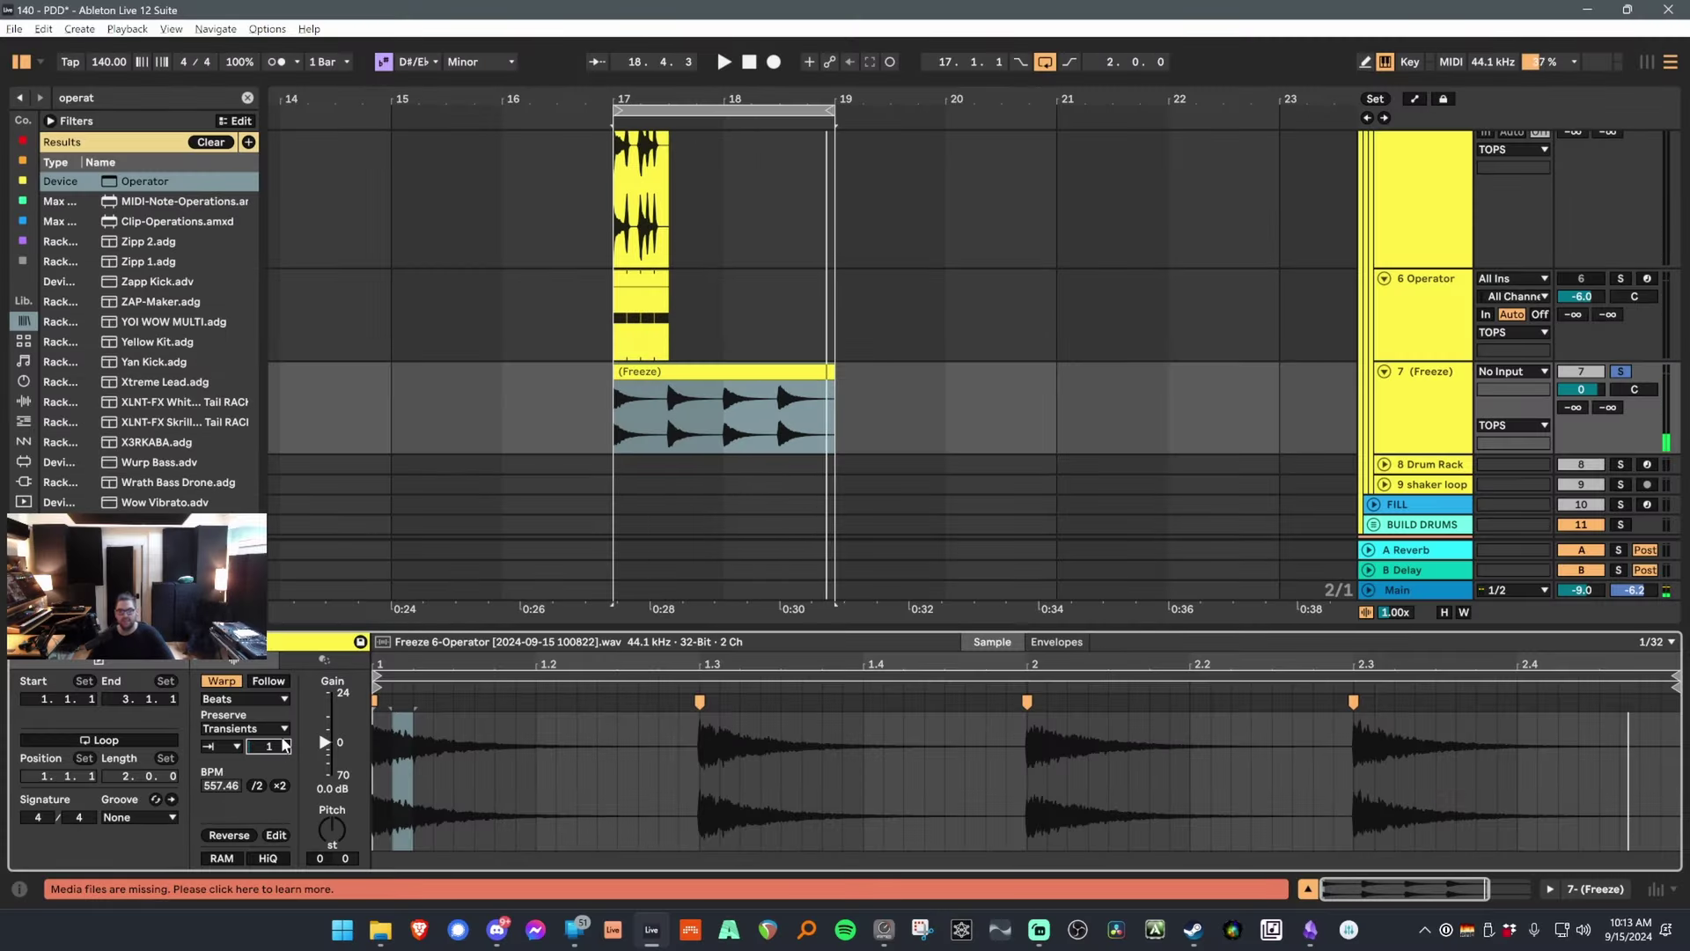
pyautogui.scroll(4, 709, 472)
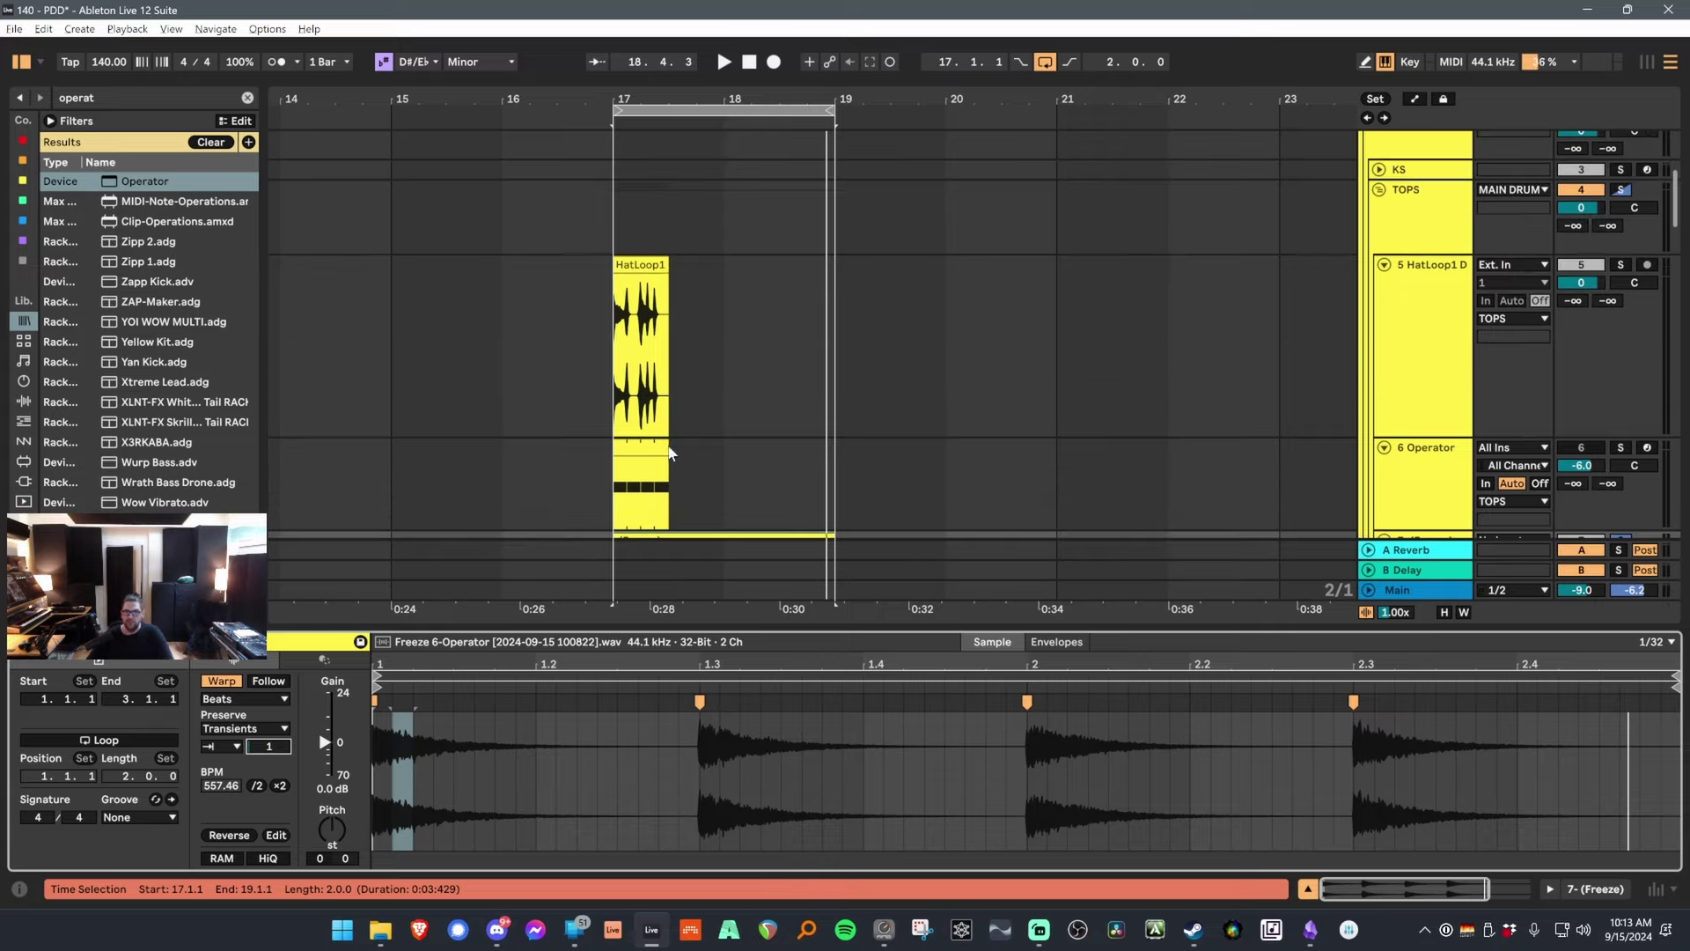
pyautogui.click(233, 746)
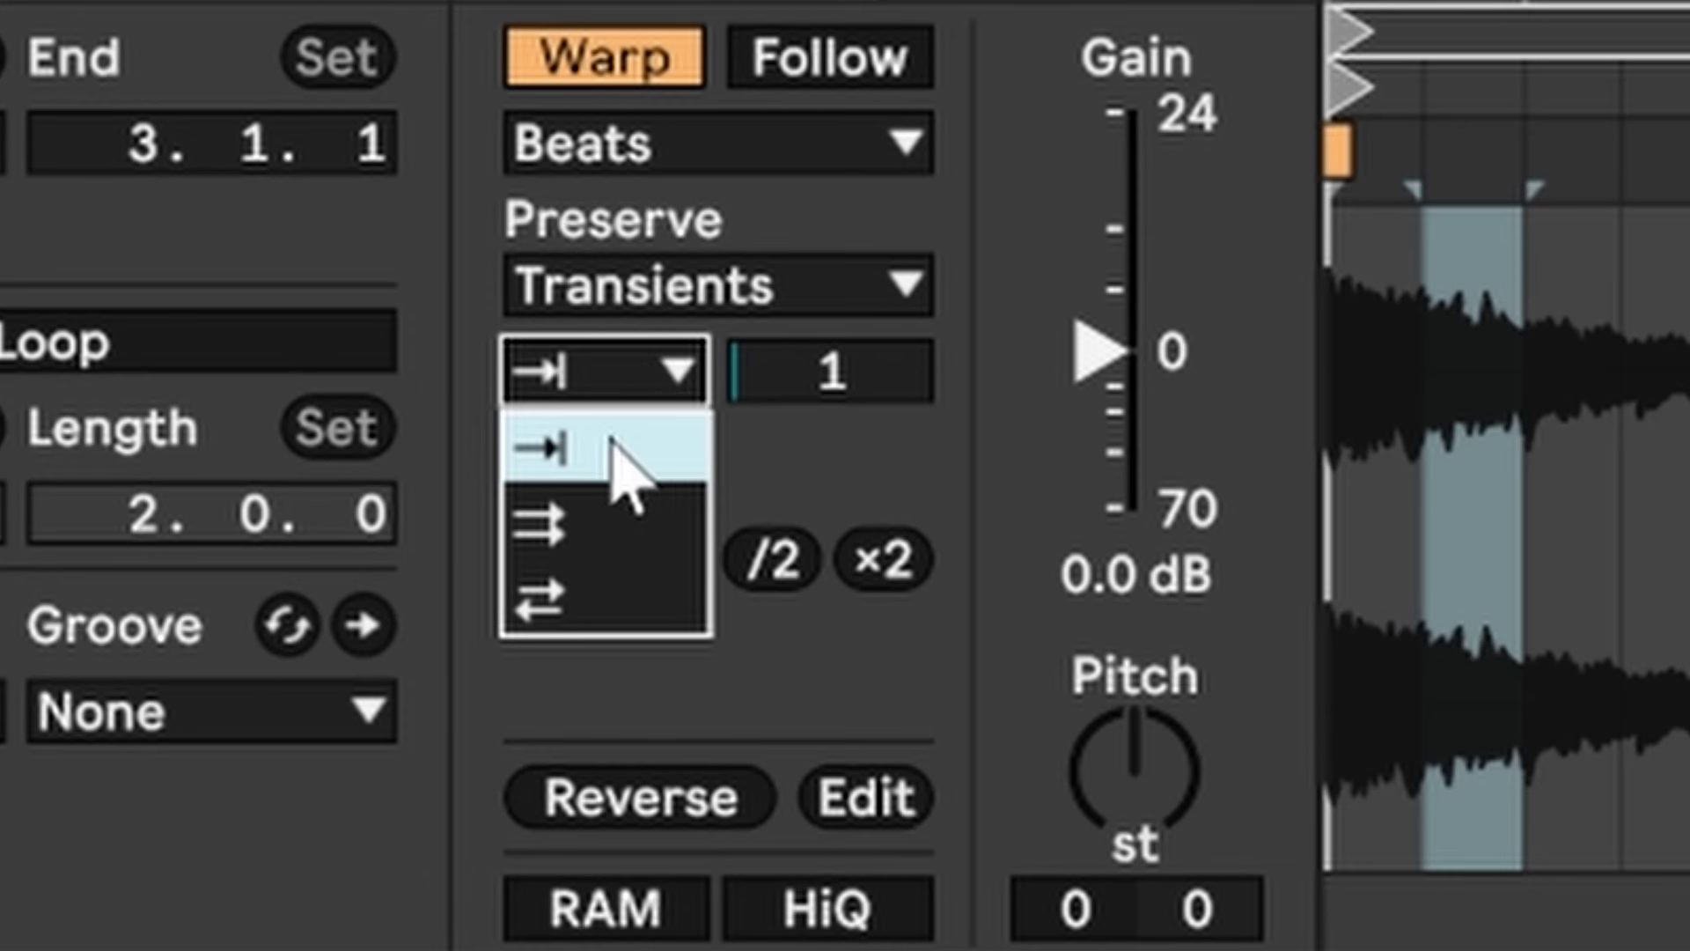
pyautogui.click(660, 377)
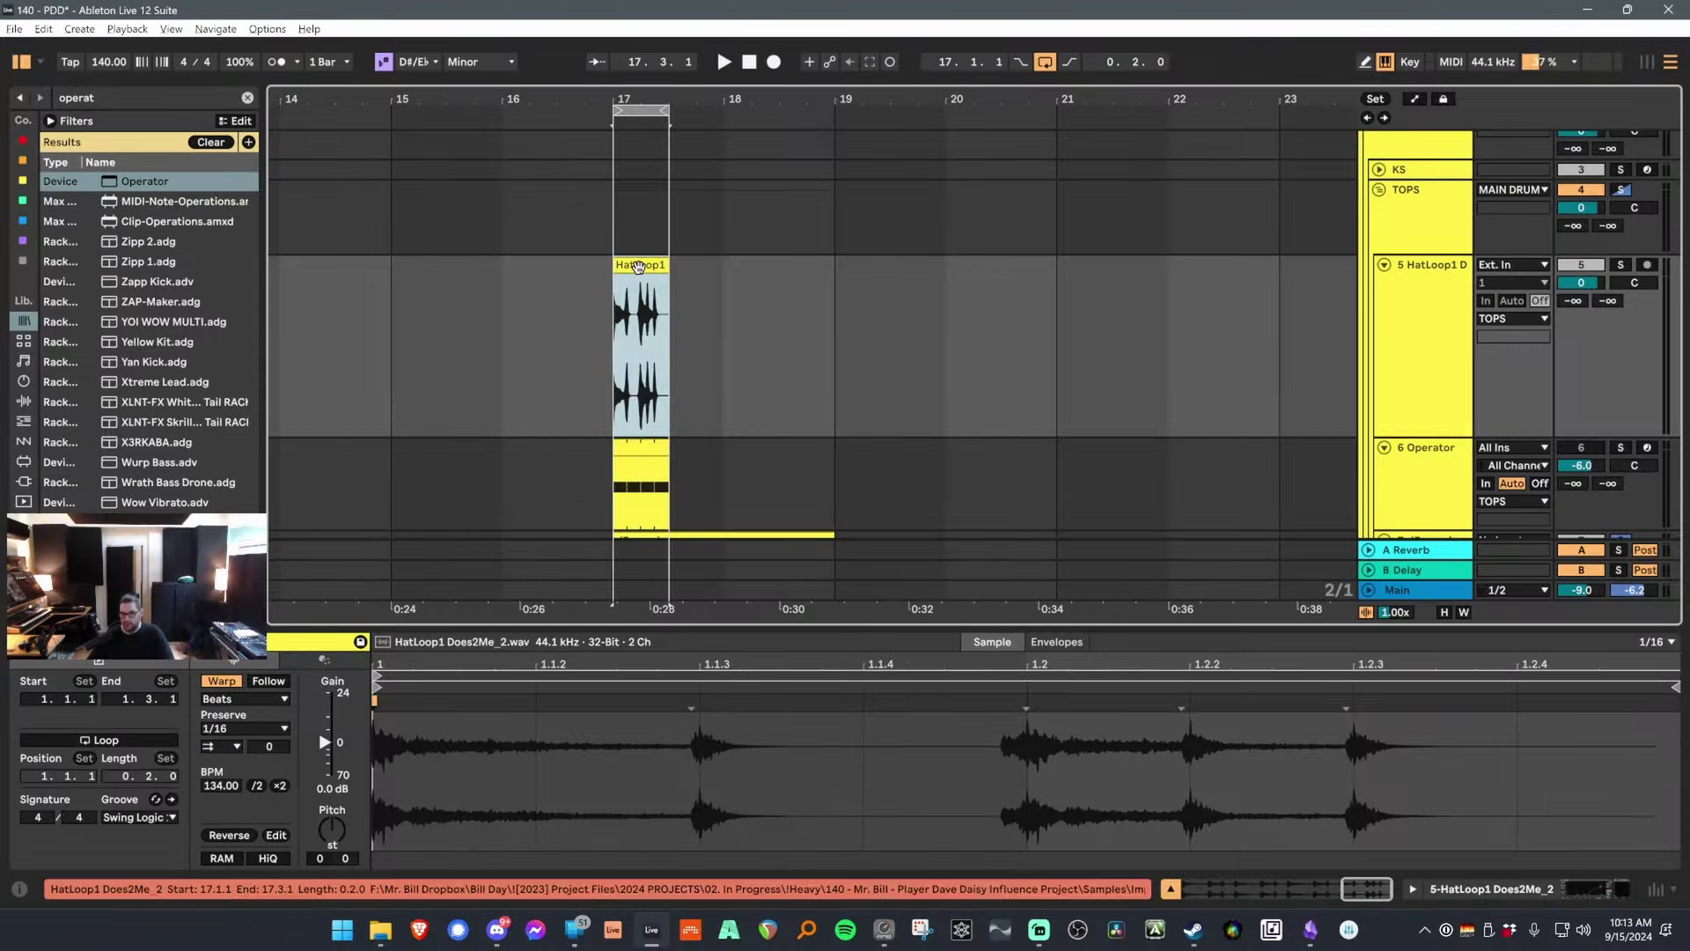
# Solo the 5 HatLoop1 track and show its device chain.
pyautogui.click(1617, 247)
pyautogui.click(1620, 265)
pyautogui.click(1423, 296)
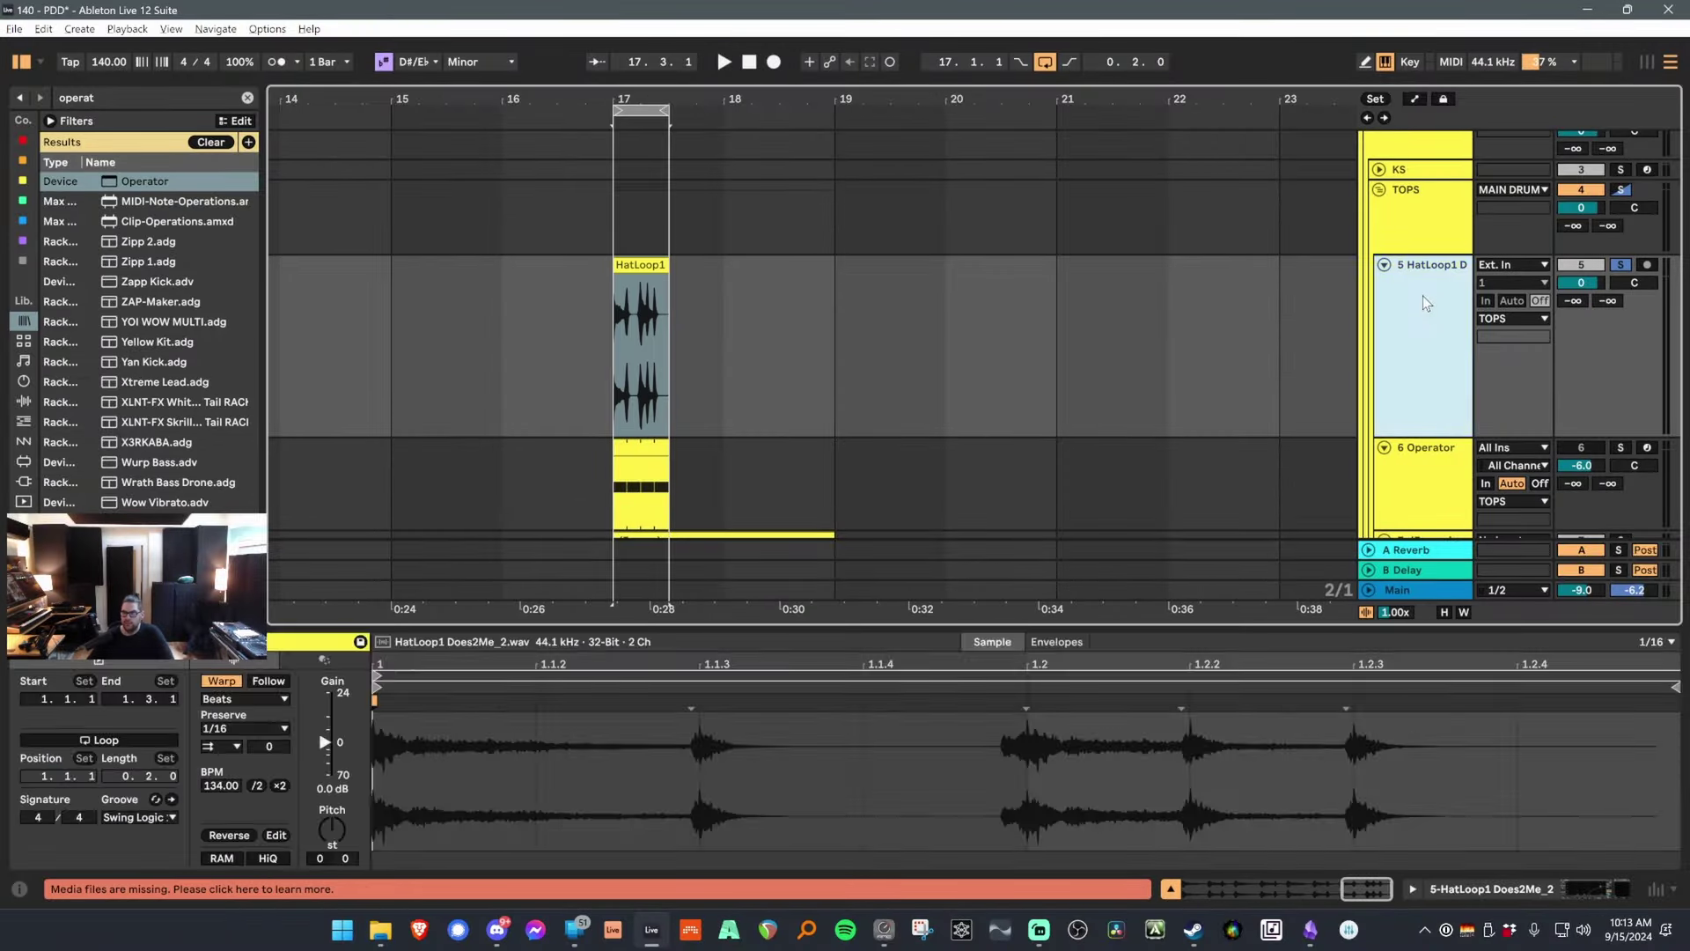
pyautogui.hotkey('shift', 'Tab')
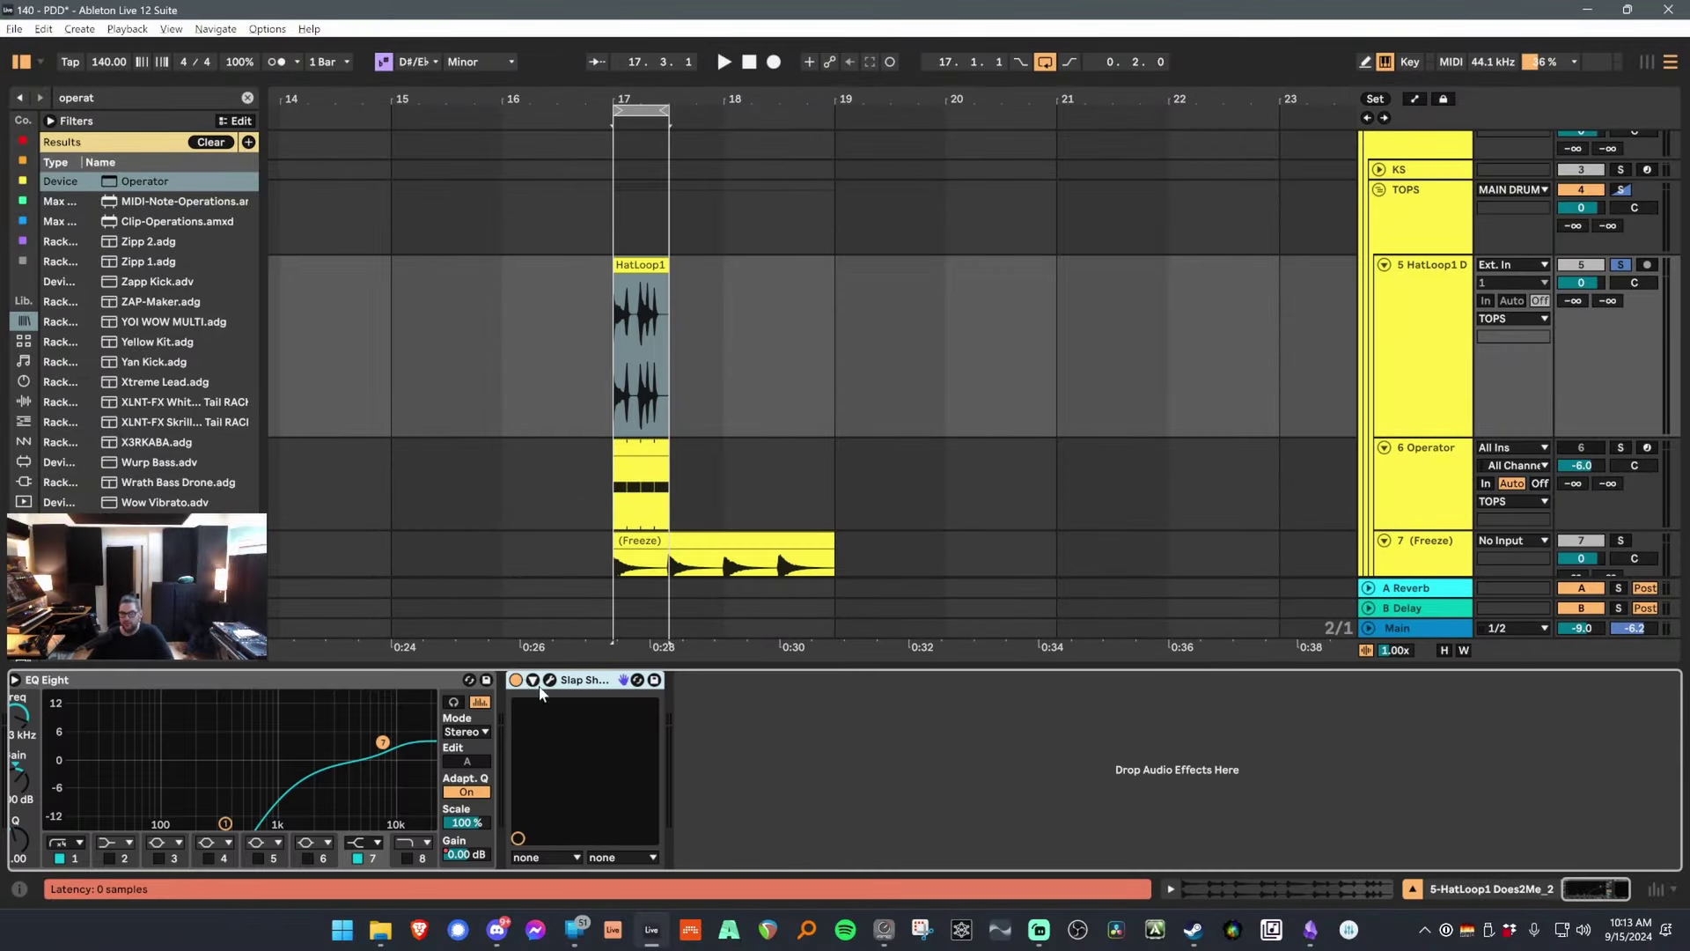
# Open the HatLoop1 clip in the sample editor, set its warp mode to Re-Pitch and play it.
pyautogui.click(656, 320)
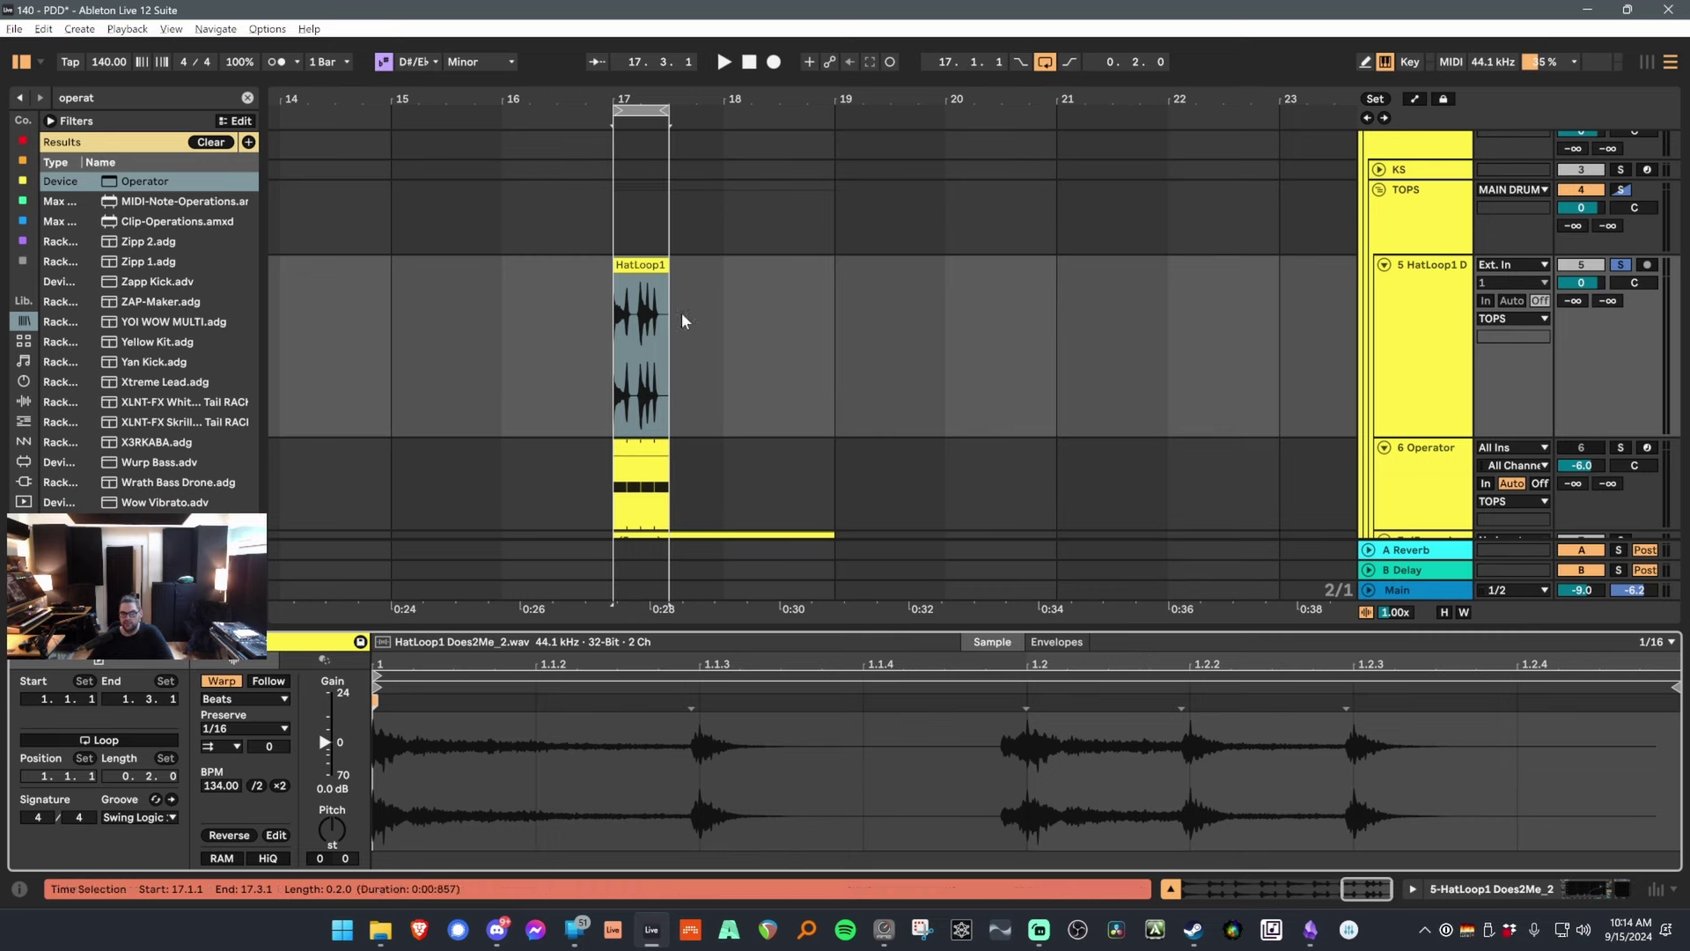
pyautogui.click(244, 699)
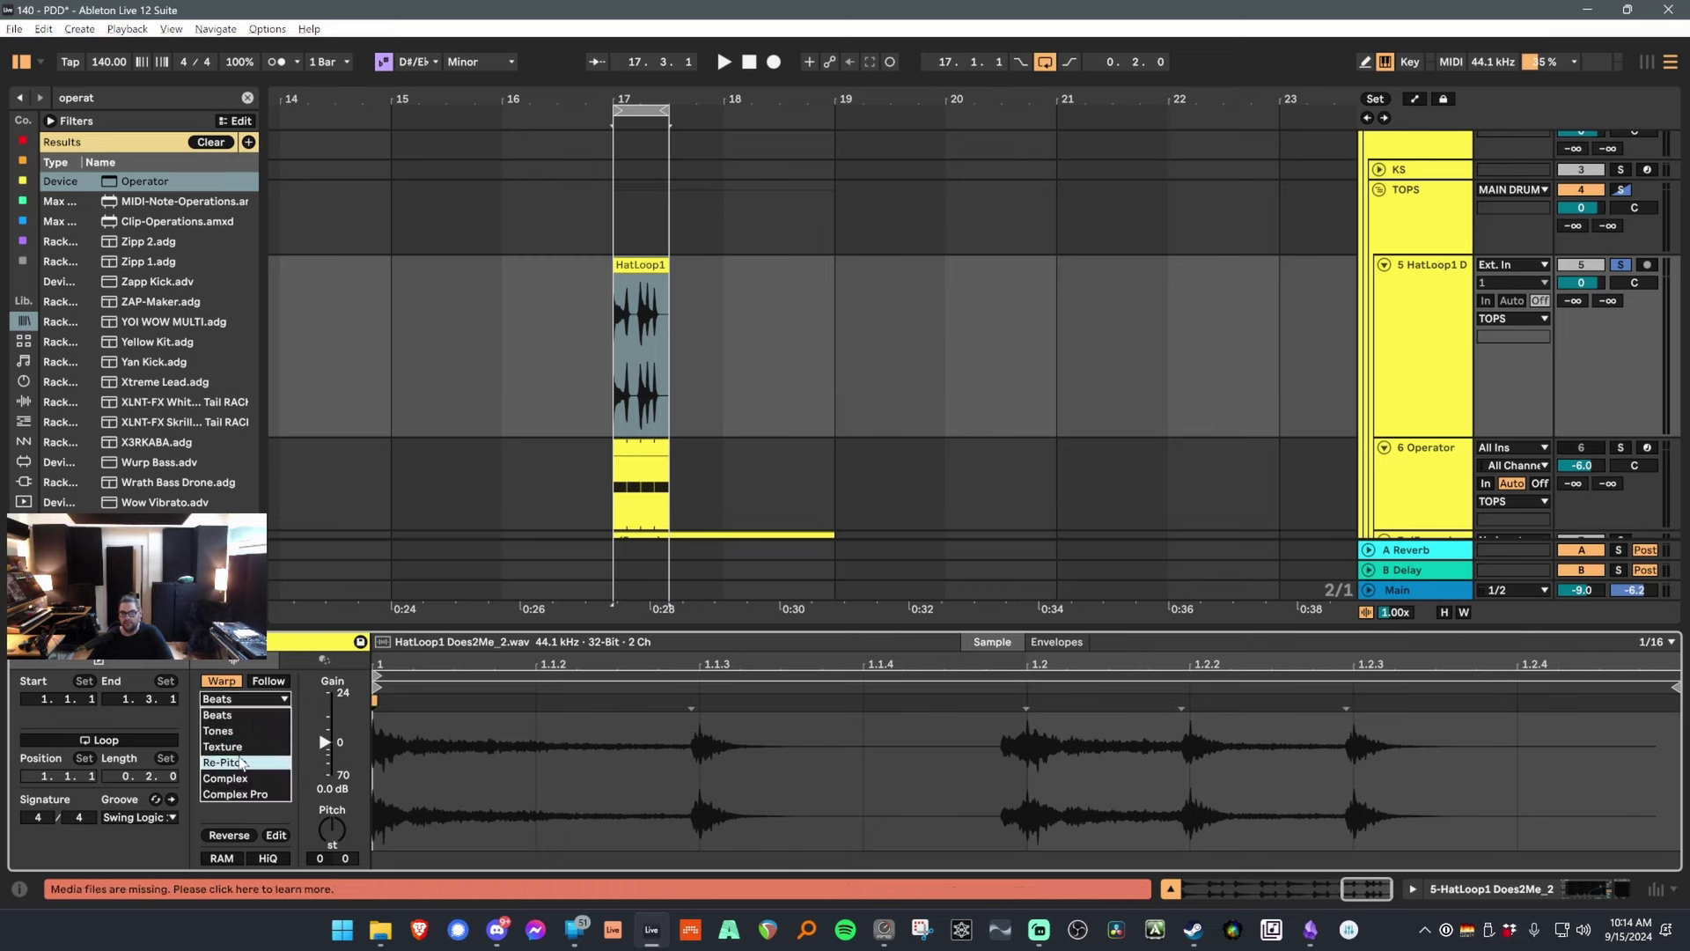
pyautogui.click(239, 756)
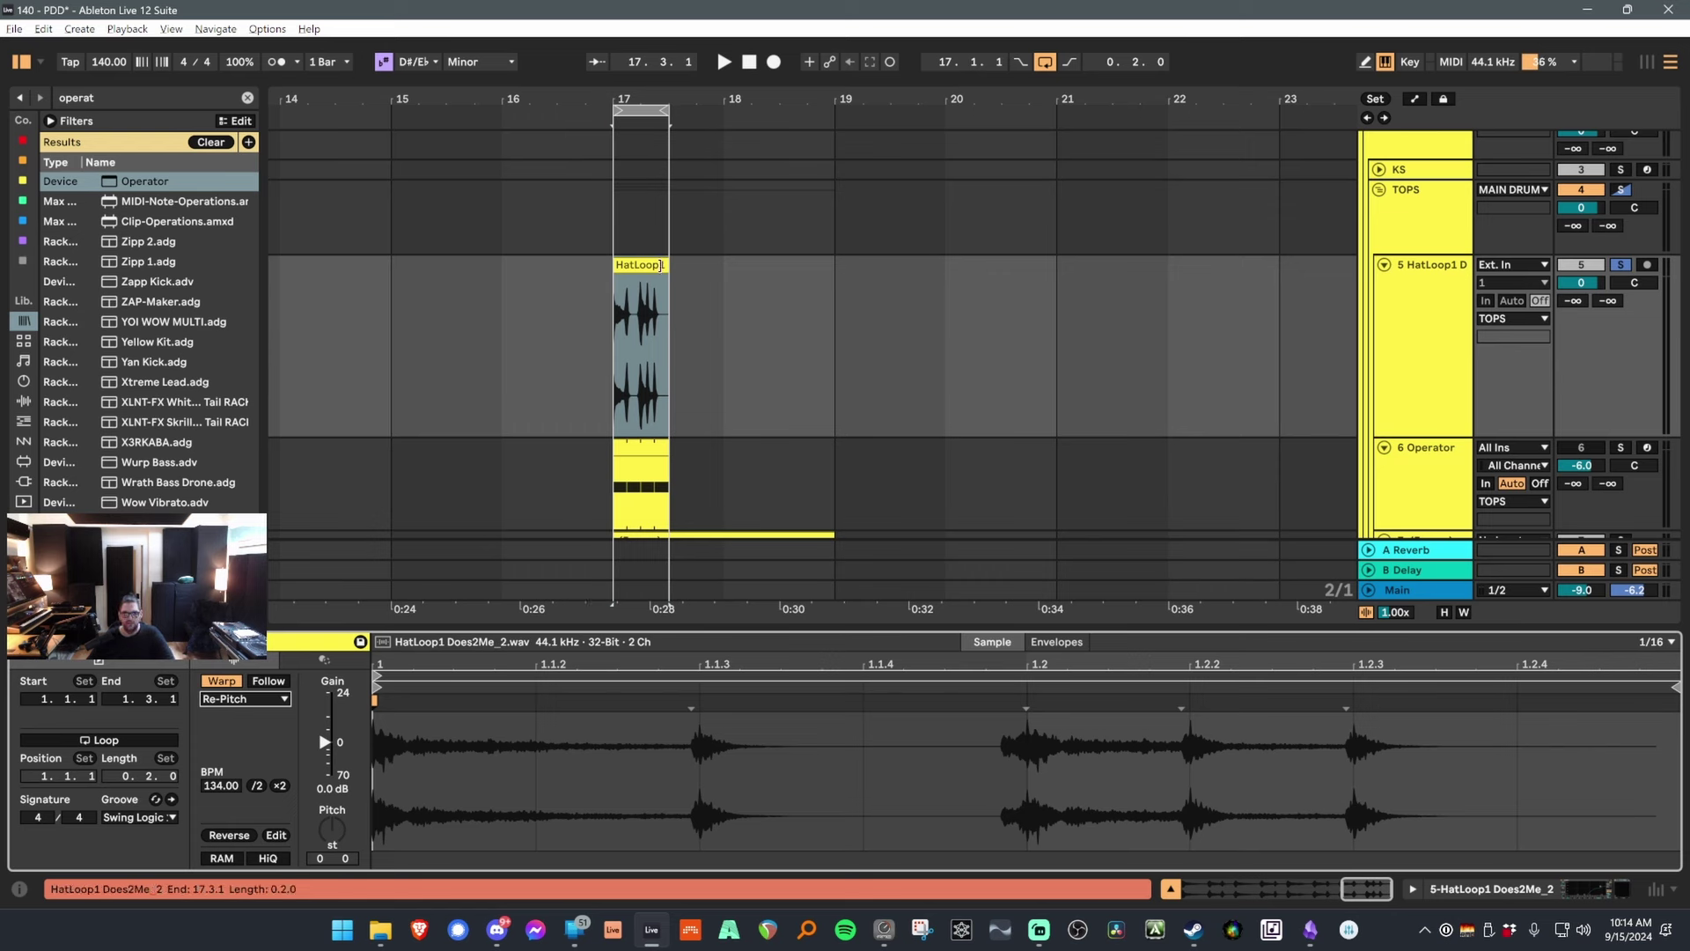
pyautogui.click(661, 266)
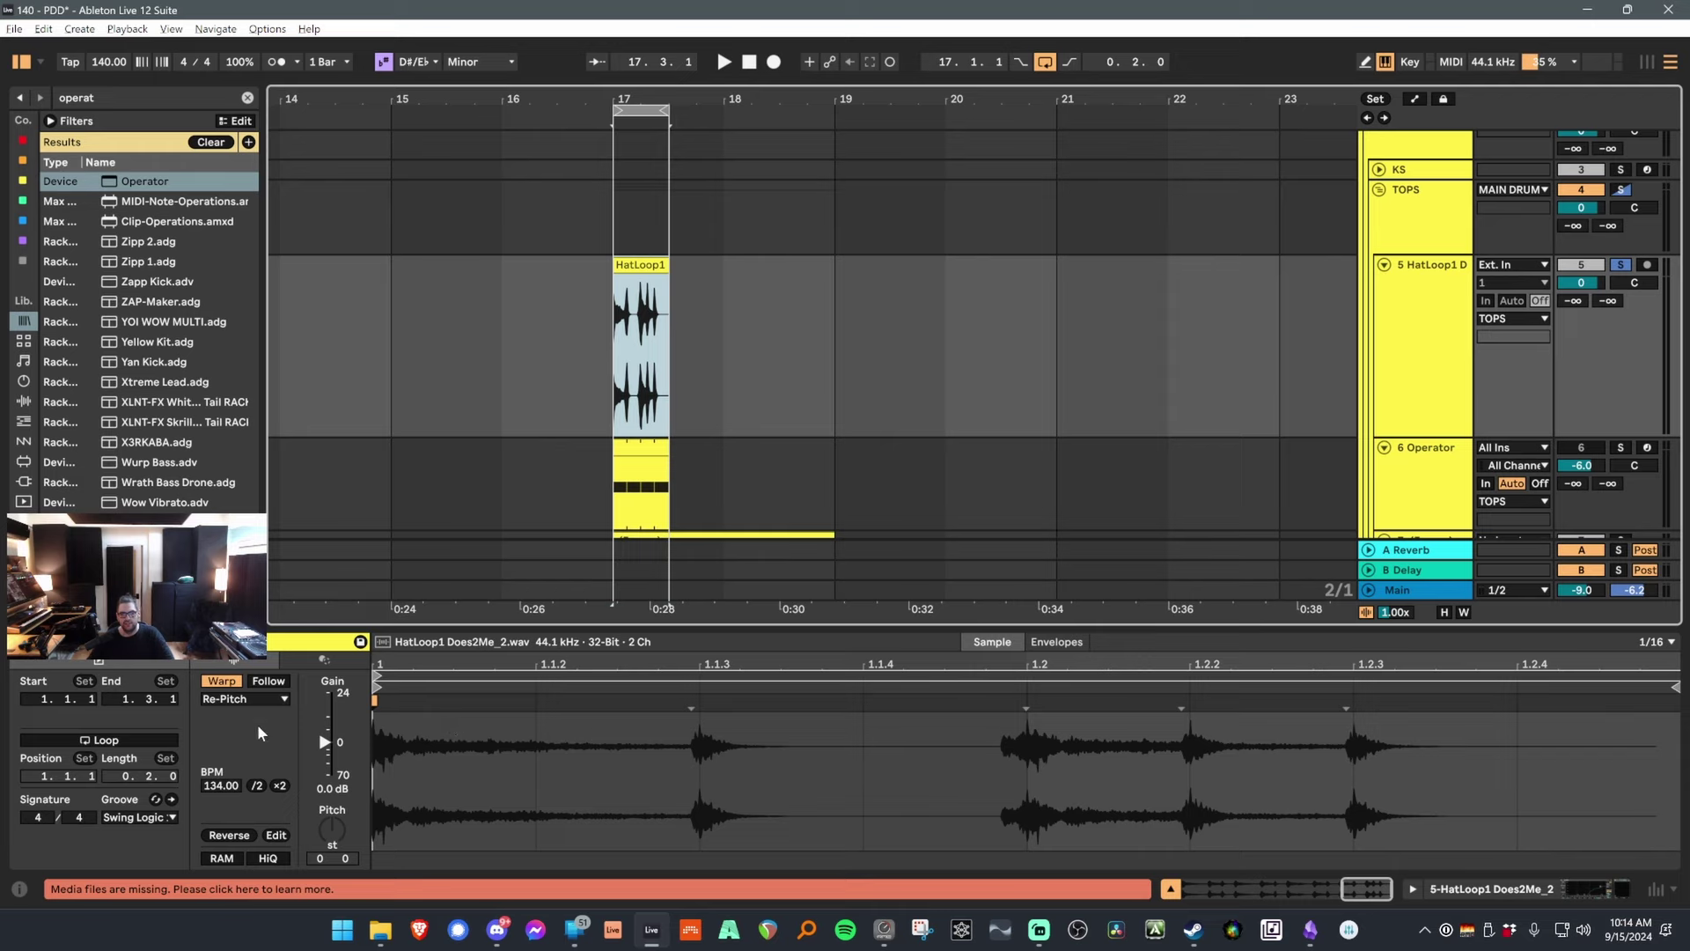
pyautogui.press('space')
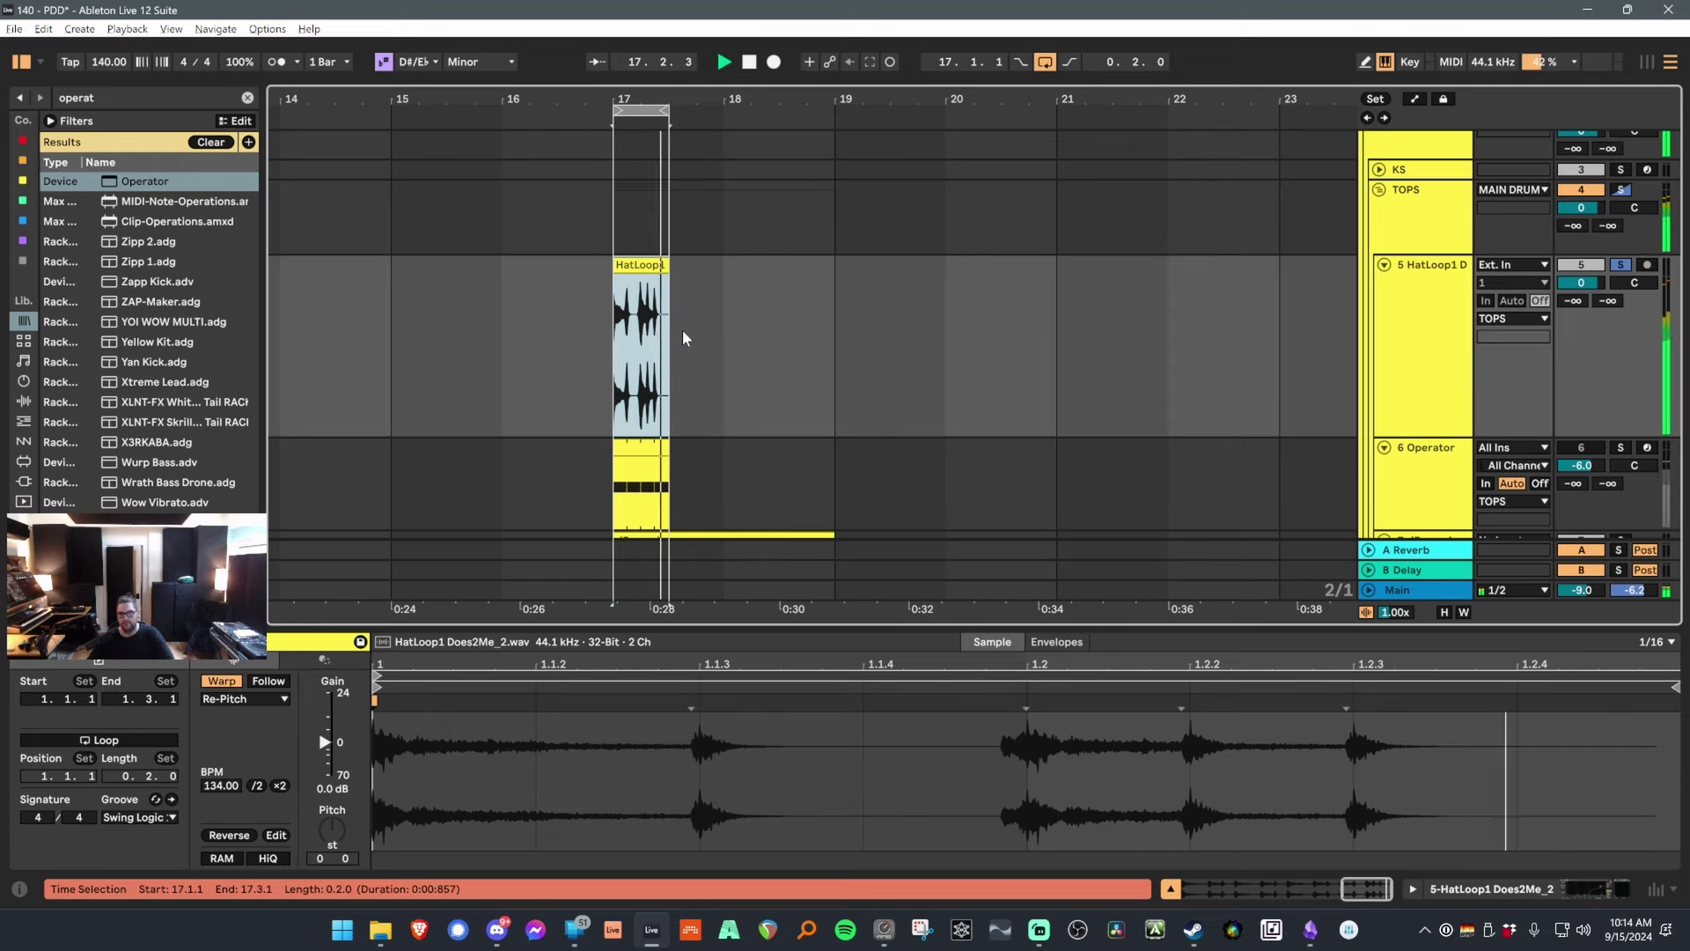
pyautogui.press('space')
pyautogui.click(662, 265)
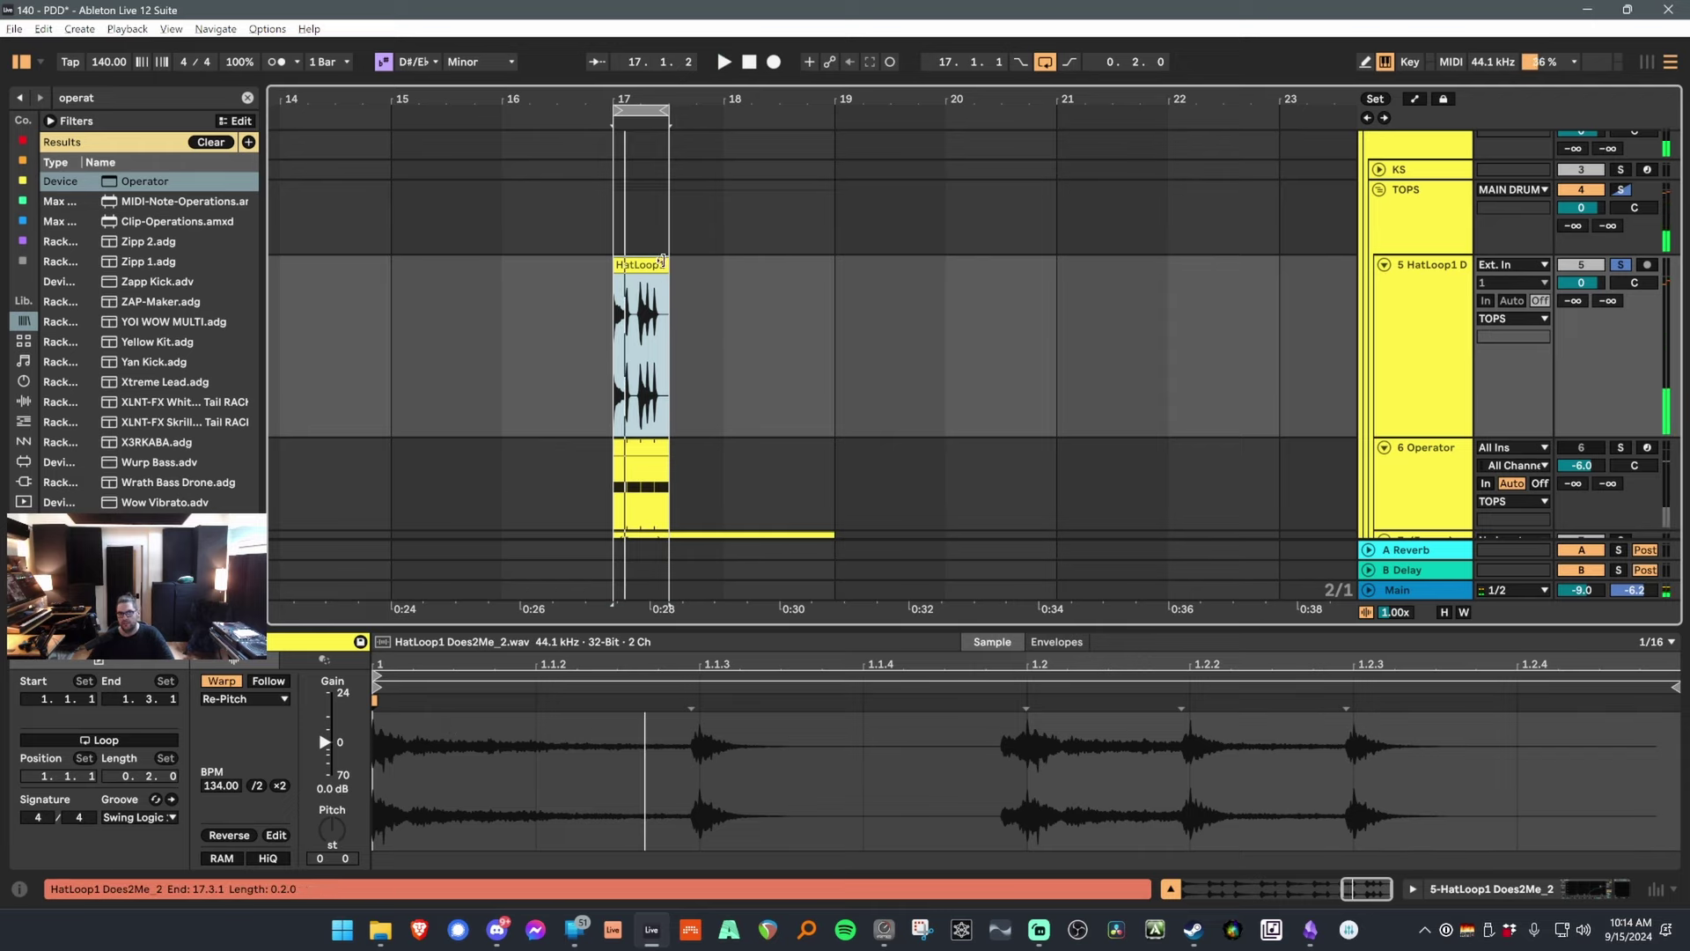
# Try stretching the HatLoop1 clip to end at bar 19, play it and undo the stretch.
pyautogui.moveTo(713, 262); pyautogui.dragTo(834, 265)
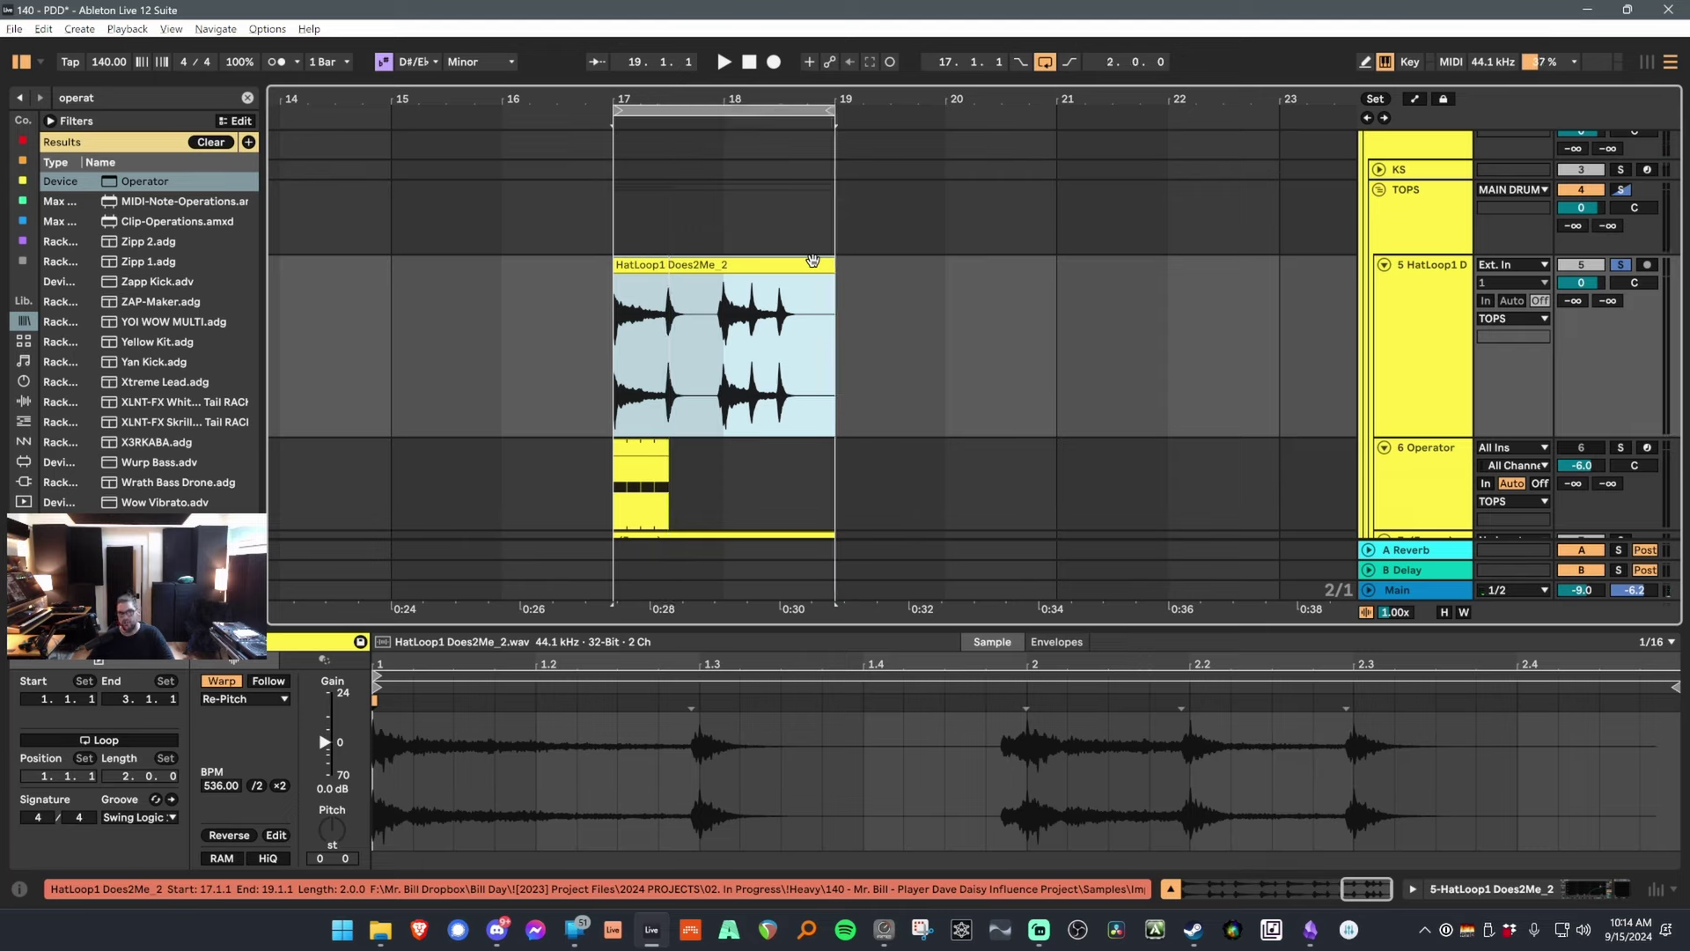
pyautogui.press('space')
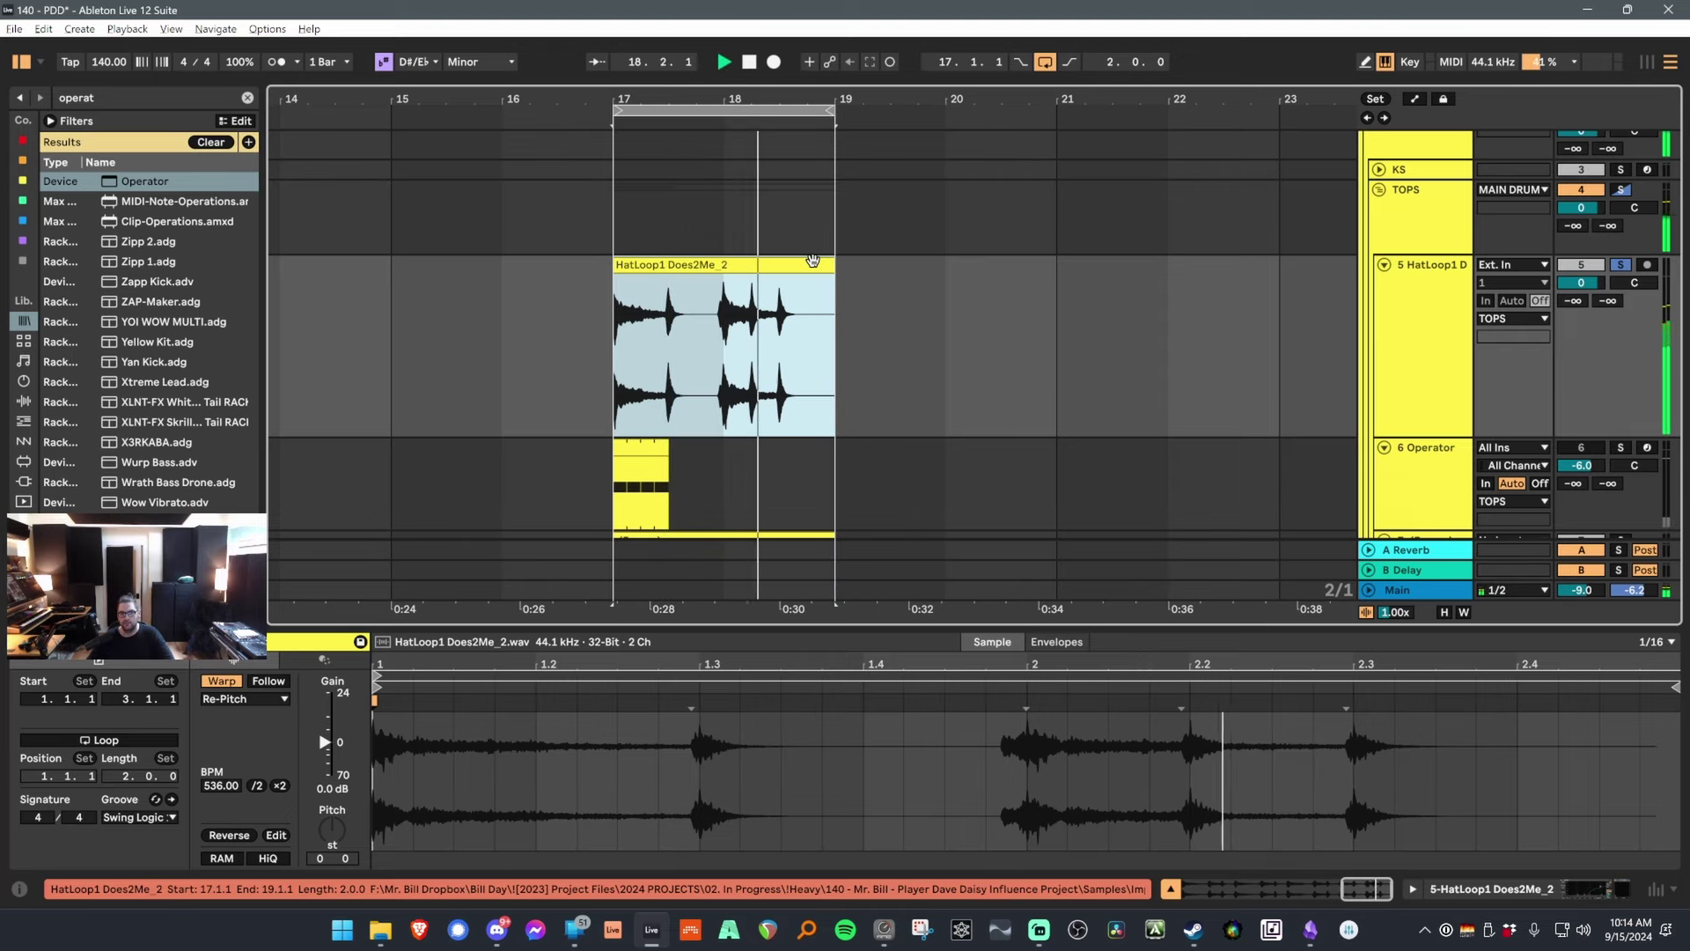
pyautogui.hotkey('ctrl', 'z')
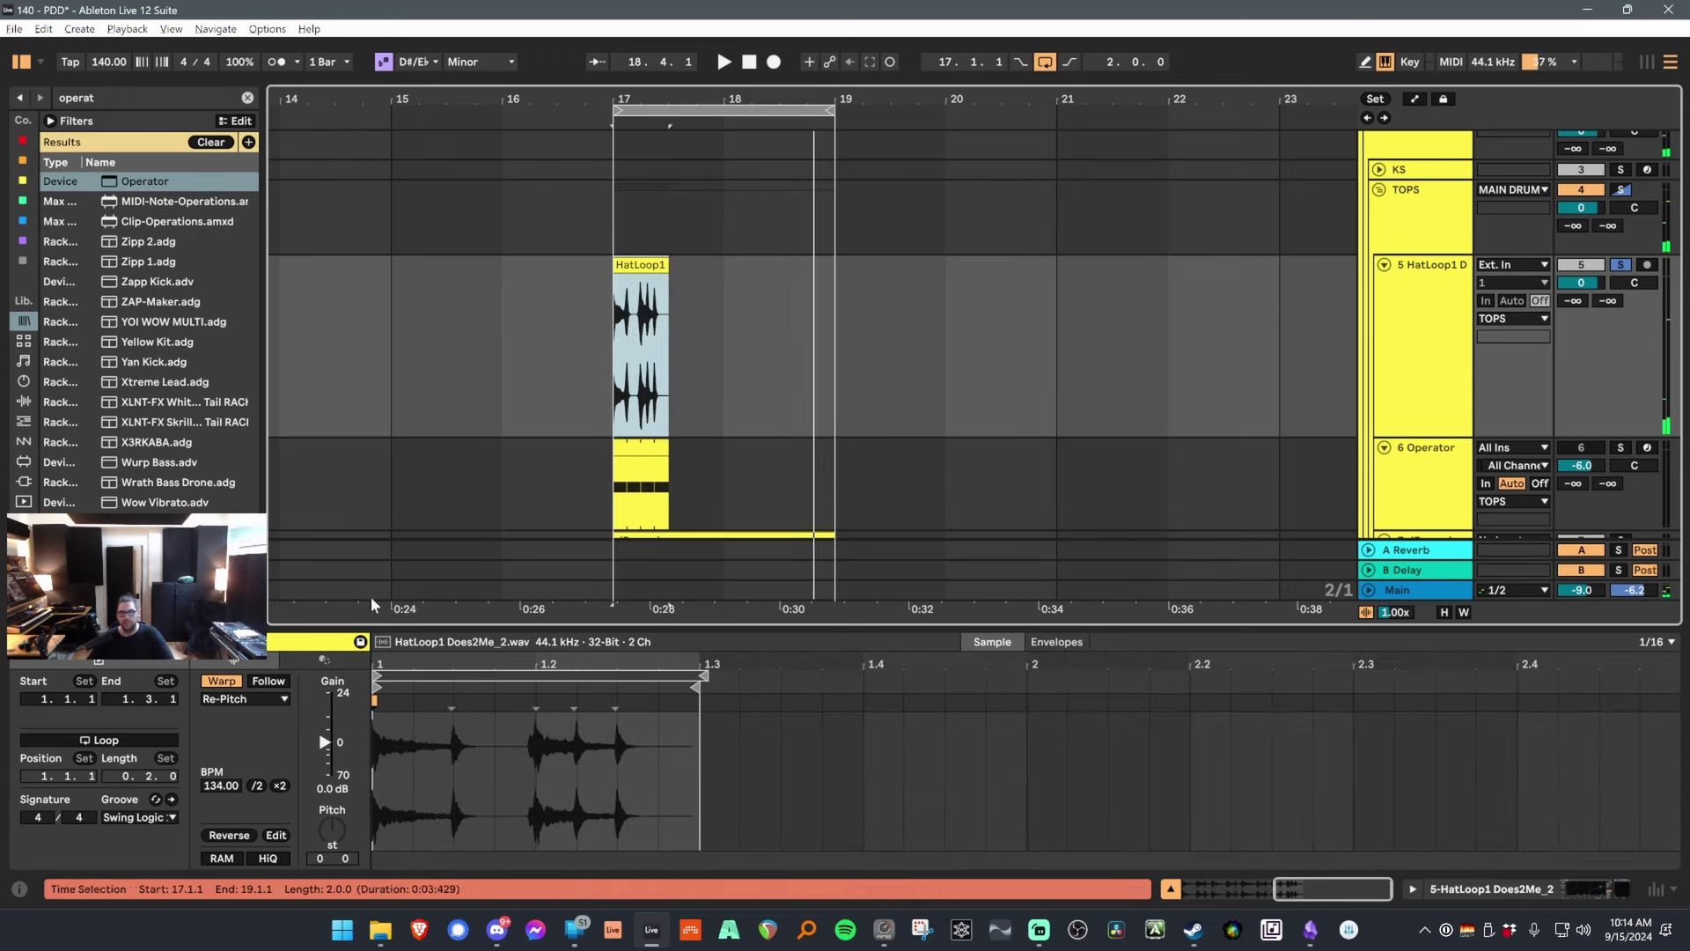
# Turn off warping for the HatLoop1 clip, set its pitch to -24 st and play it.
pyautogui.hotkey('ctrl', 'z')
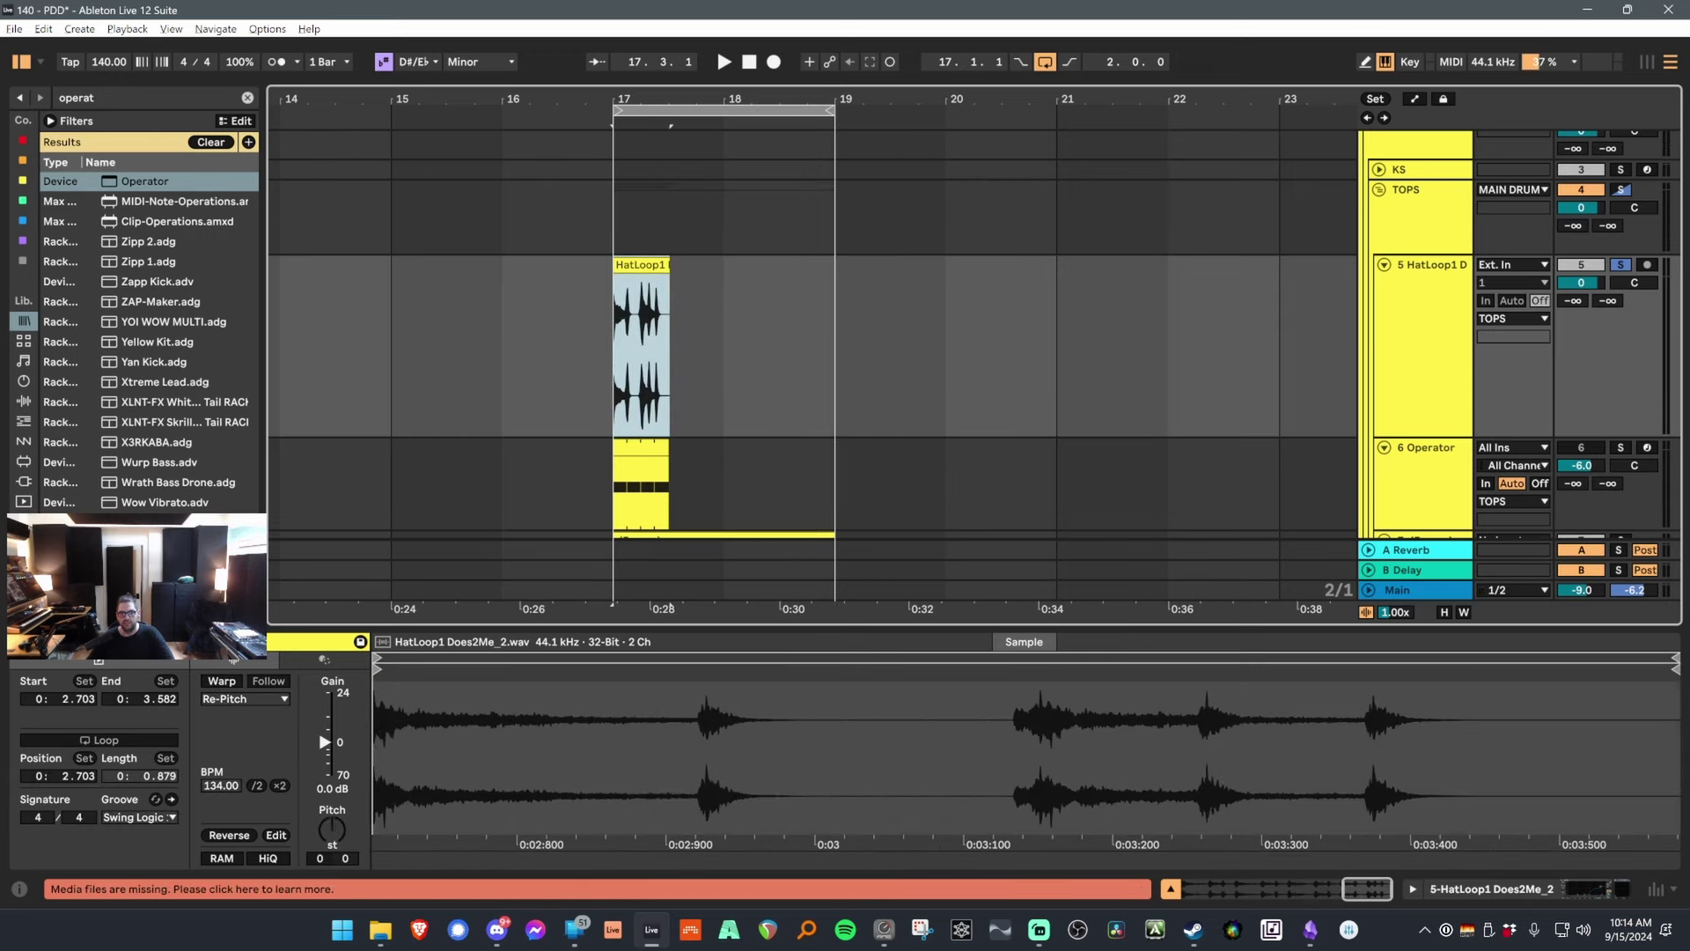
pyautogui.moveTo(333, 828); pyautogui.dragTo(337, 828)
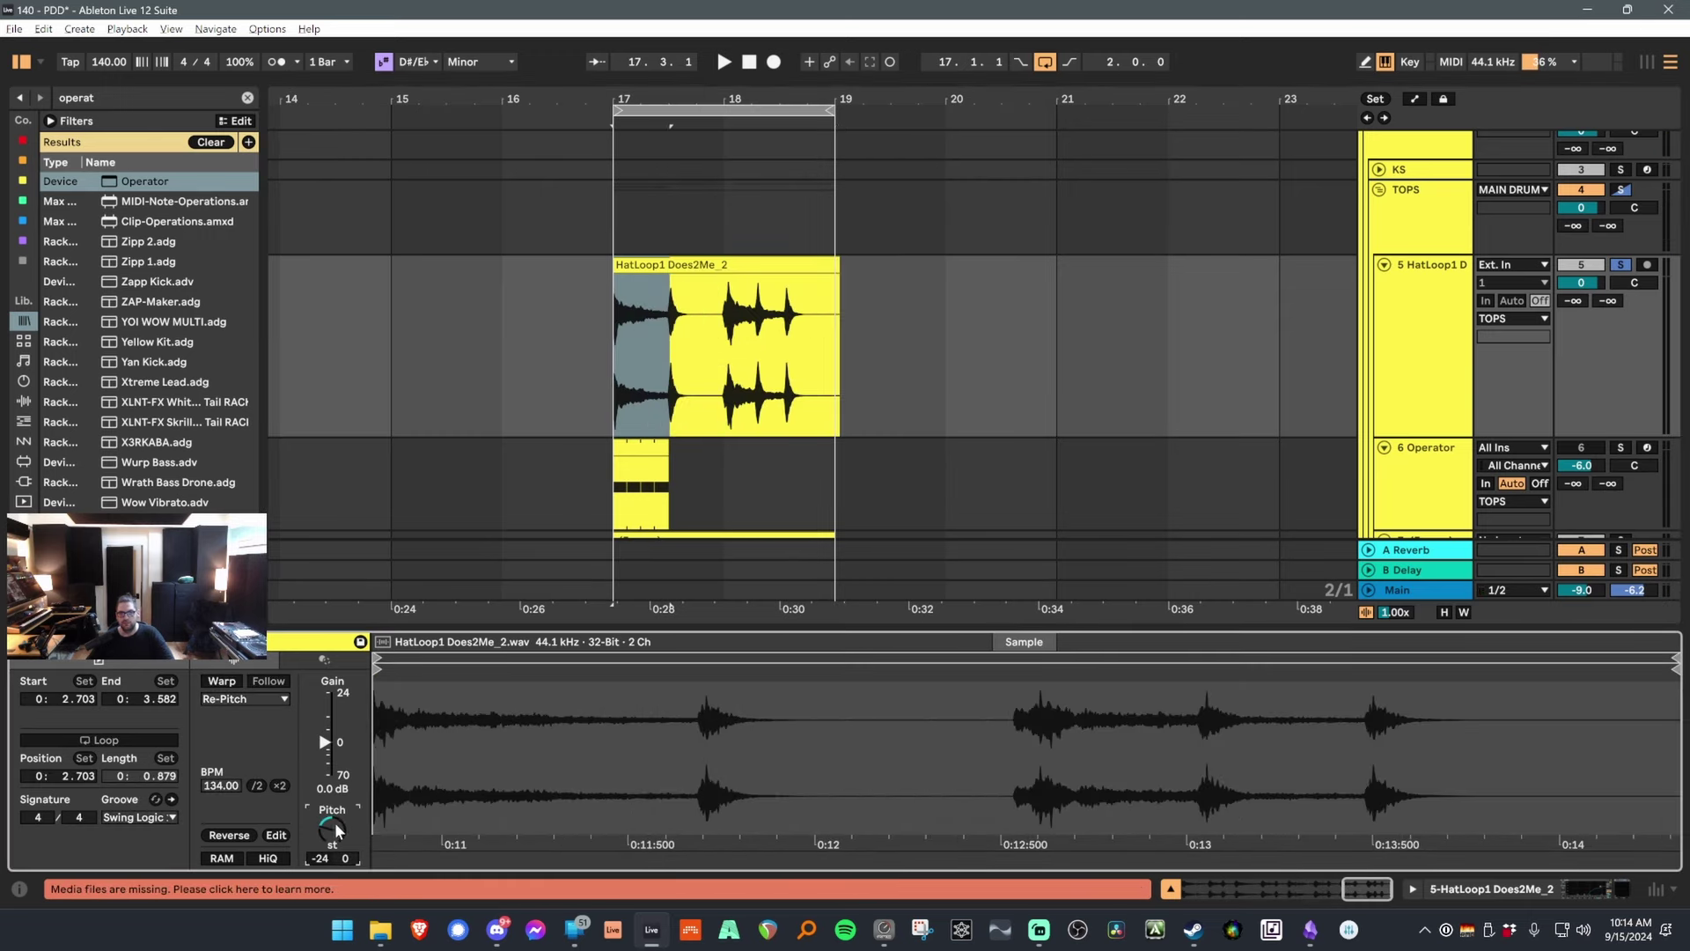
pyautogui.click(762, 353)
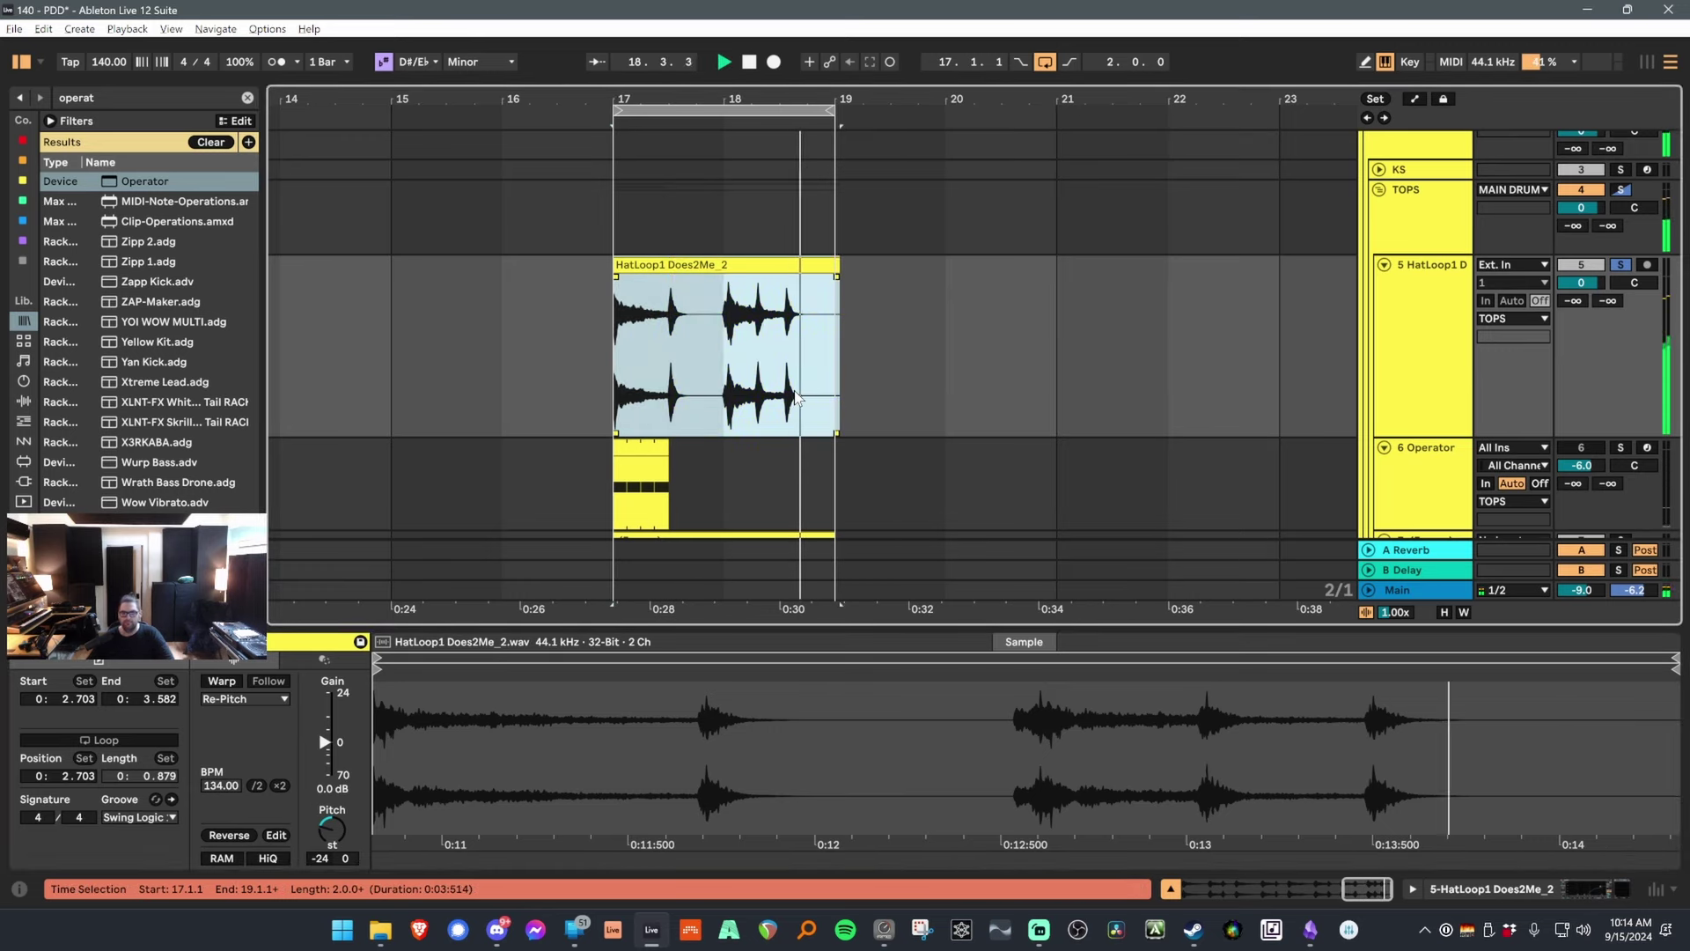
# Undo the pitch and warp changes on the HatLoop1 clip.
pyautogui.hotkey('ctrl', 'z')
pyautogui.hotkey('ctrl', 'z')
pyautogui.hotkey('ctrl', 'z')
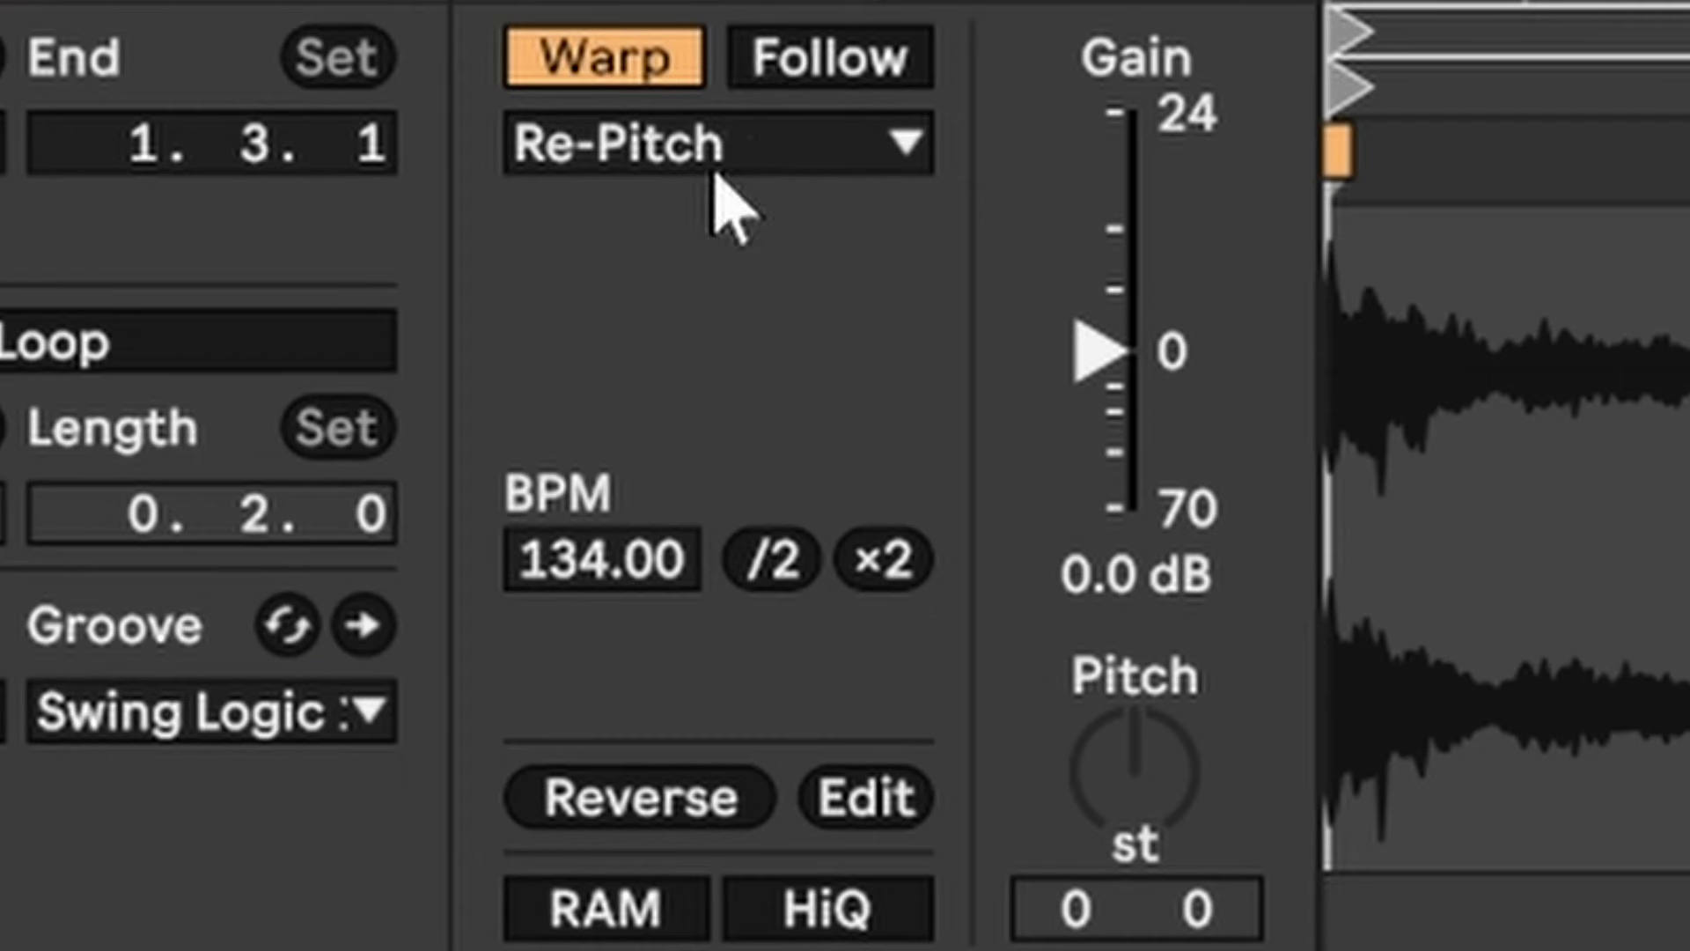
# Try Beats warp mode on the HatLoop1 clip with transient loop mode Loop Off and transient envelope 10.
pyautogui.click(245, 701)
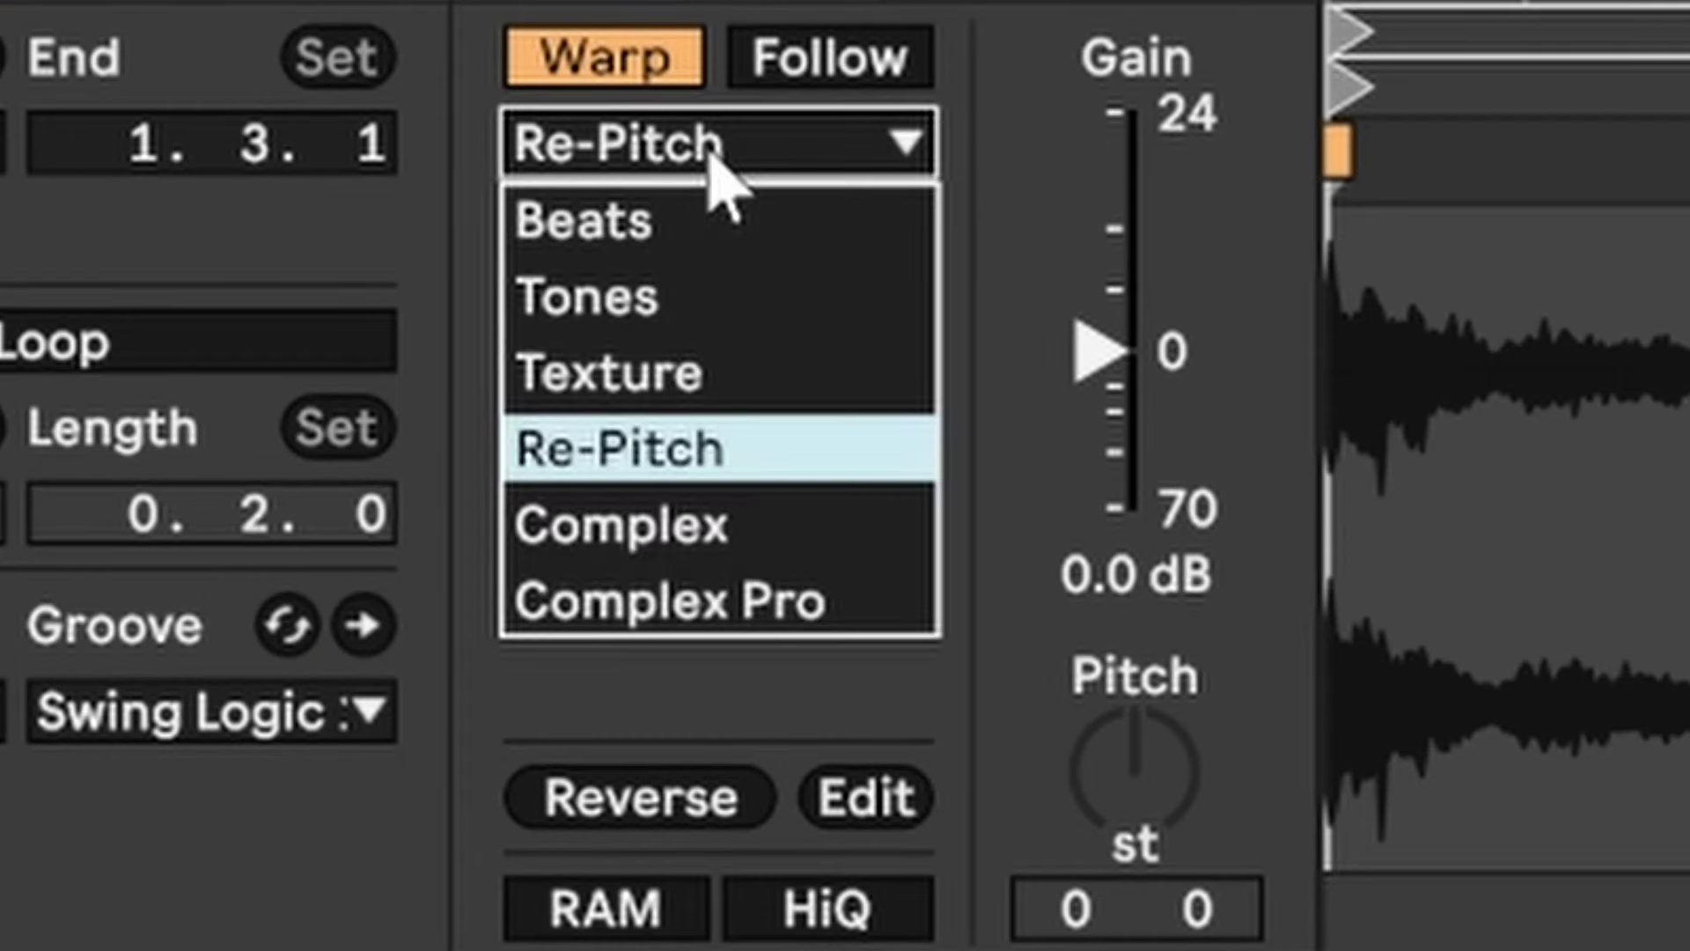
pyautogui.click(243, 712)
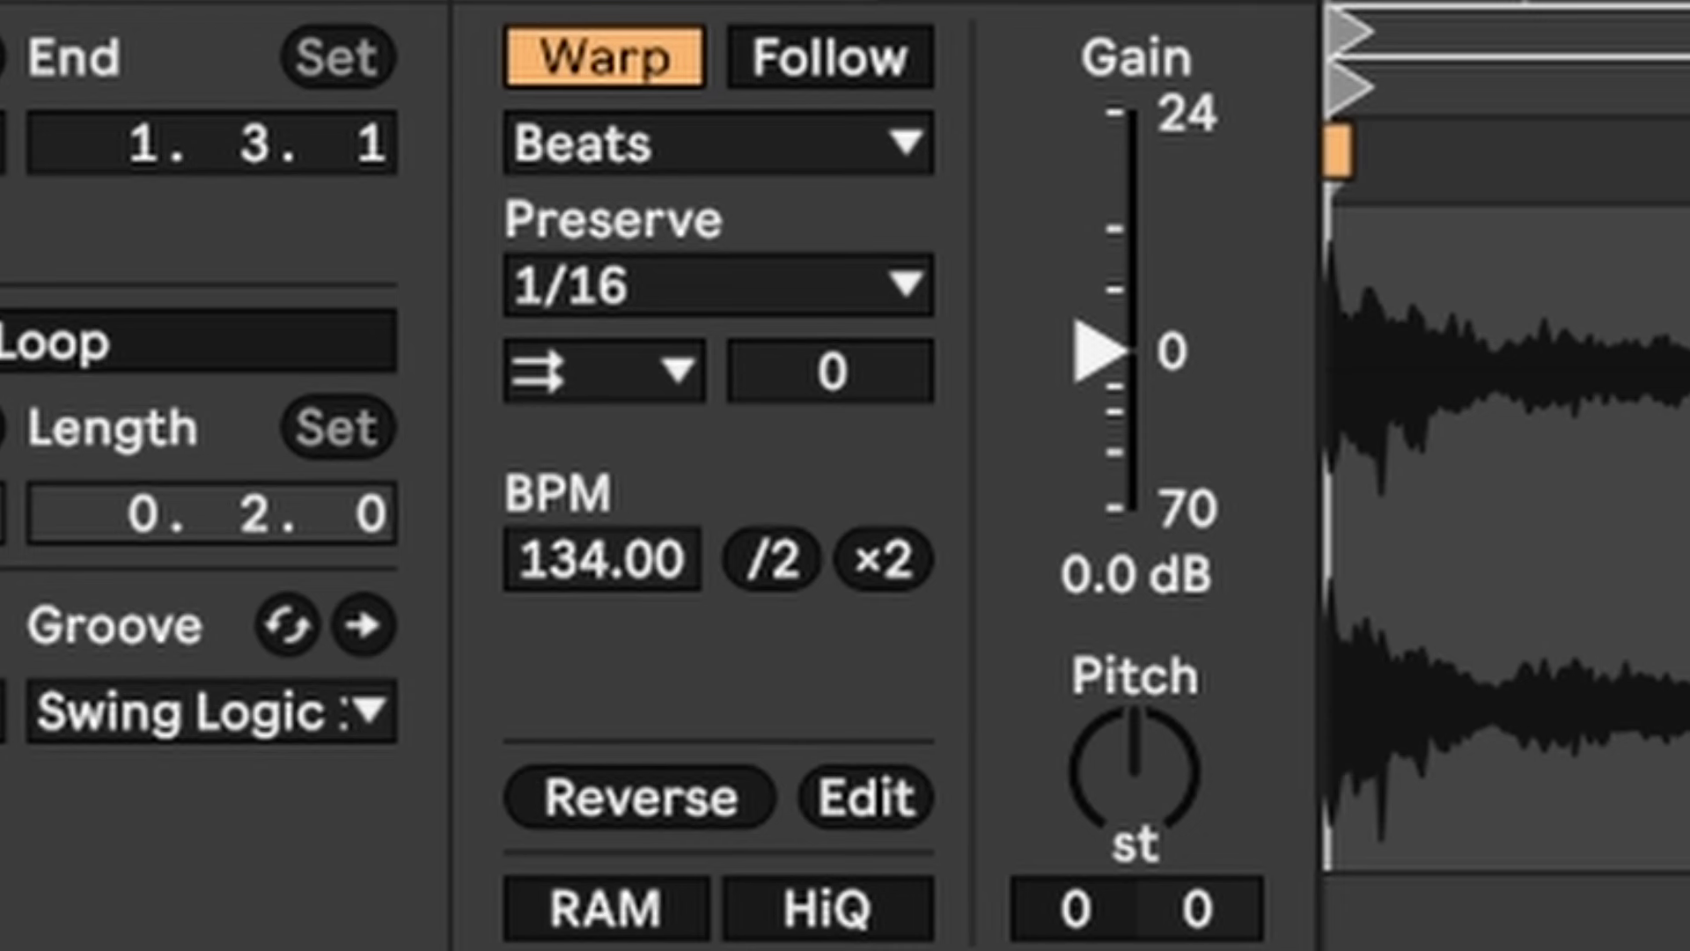
pyautogui.click(616, 377)
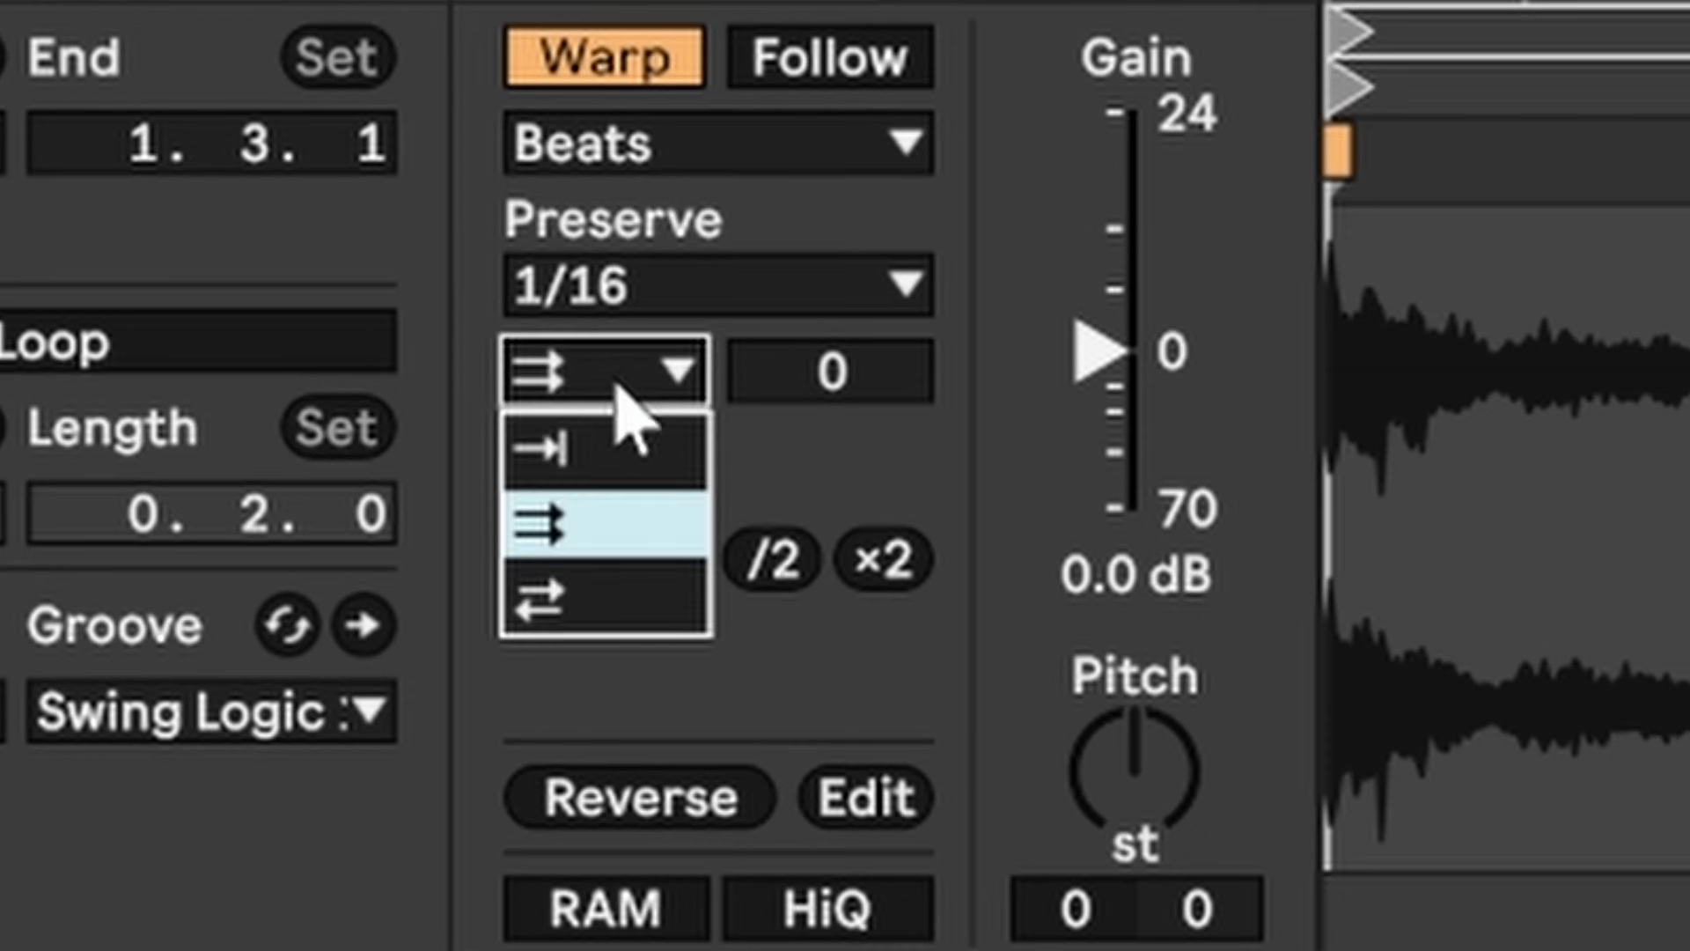
pyautogui.click(615, 442)
pyautogui.moveTo(828, 387); pyautogui.dragTo(701, 483)
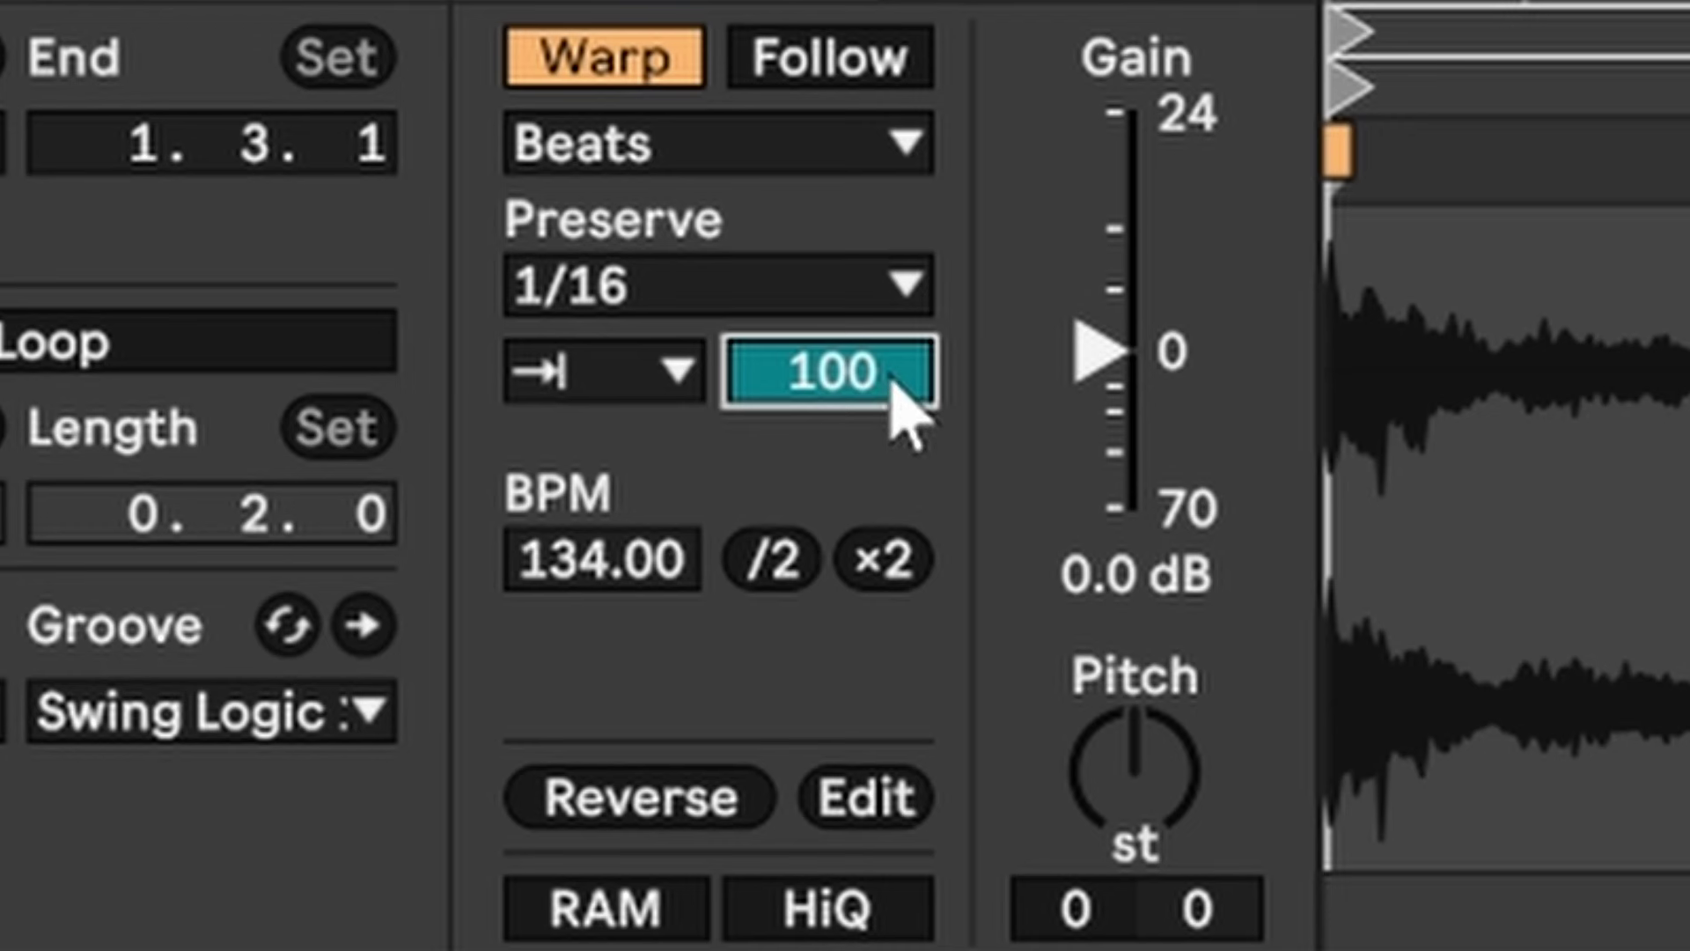
pyautogui.moveTo(920, 394); pyautogui.dragTo(920, 474)
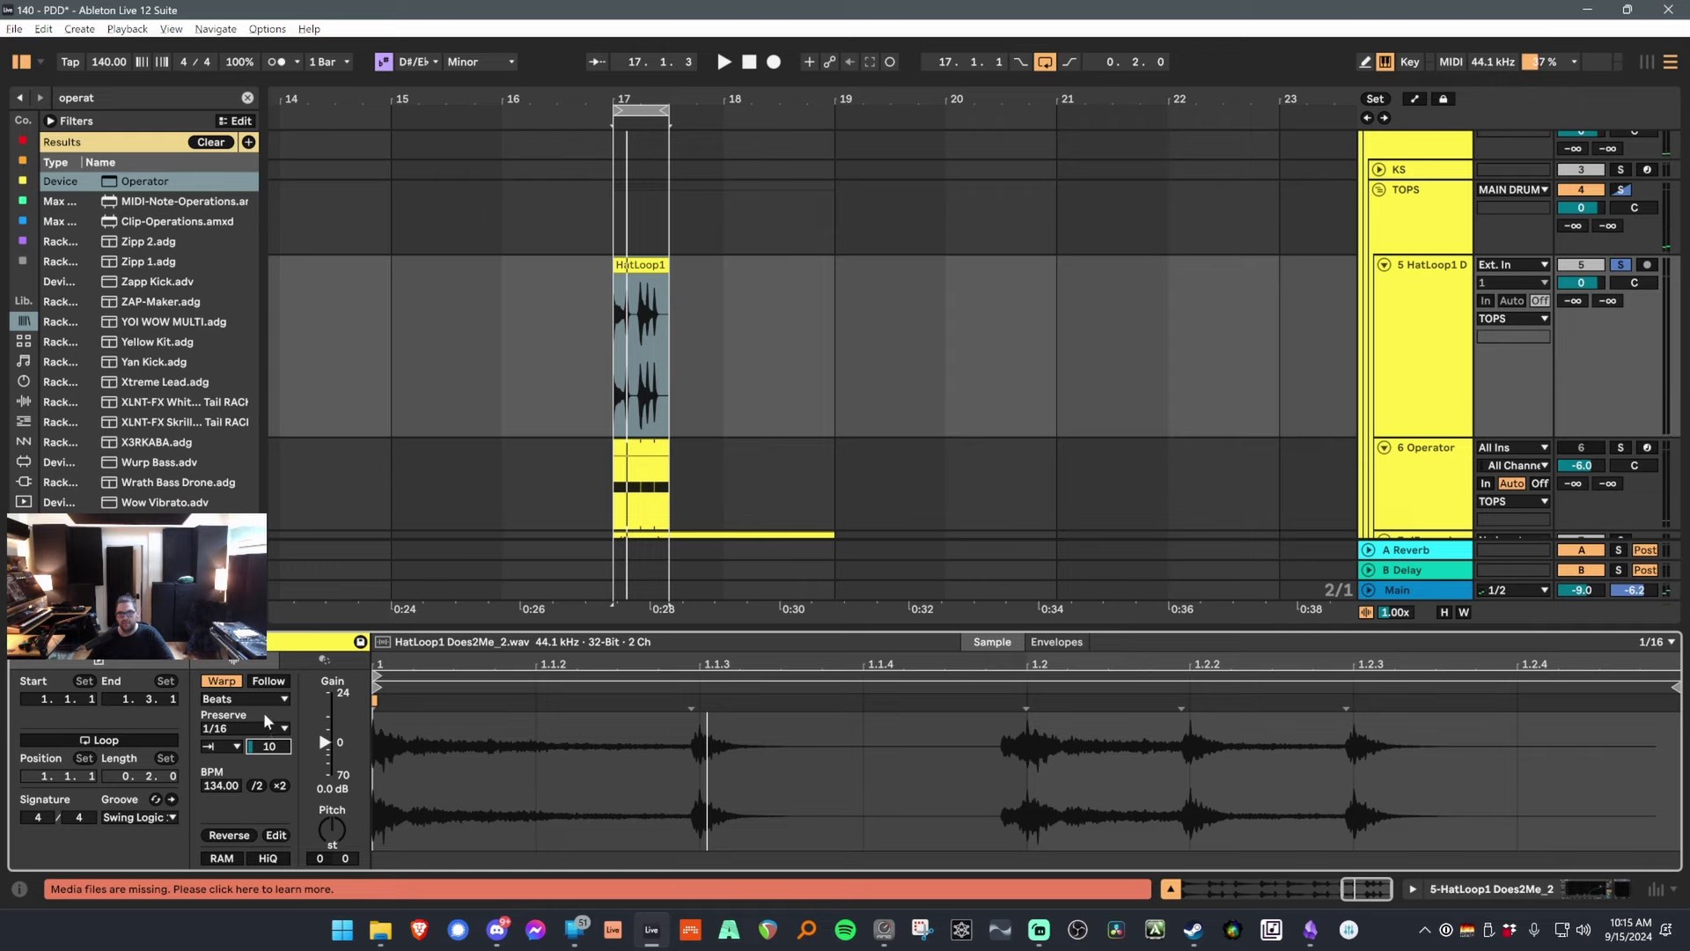
# Set the HatLoop1 clip's warp mode back to Re-Pitch and open the track's Slap Shape plug-in window.
pyautogui.click(260, 699)
pyautogui.click(262, 758)
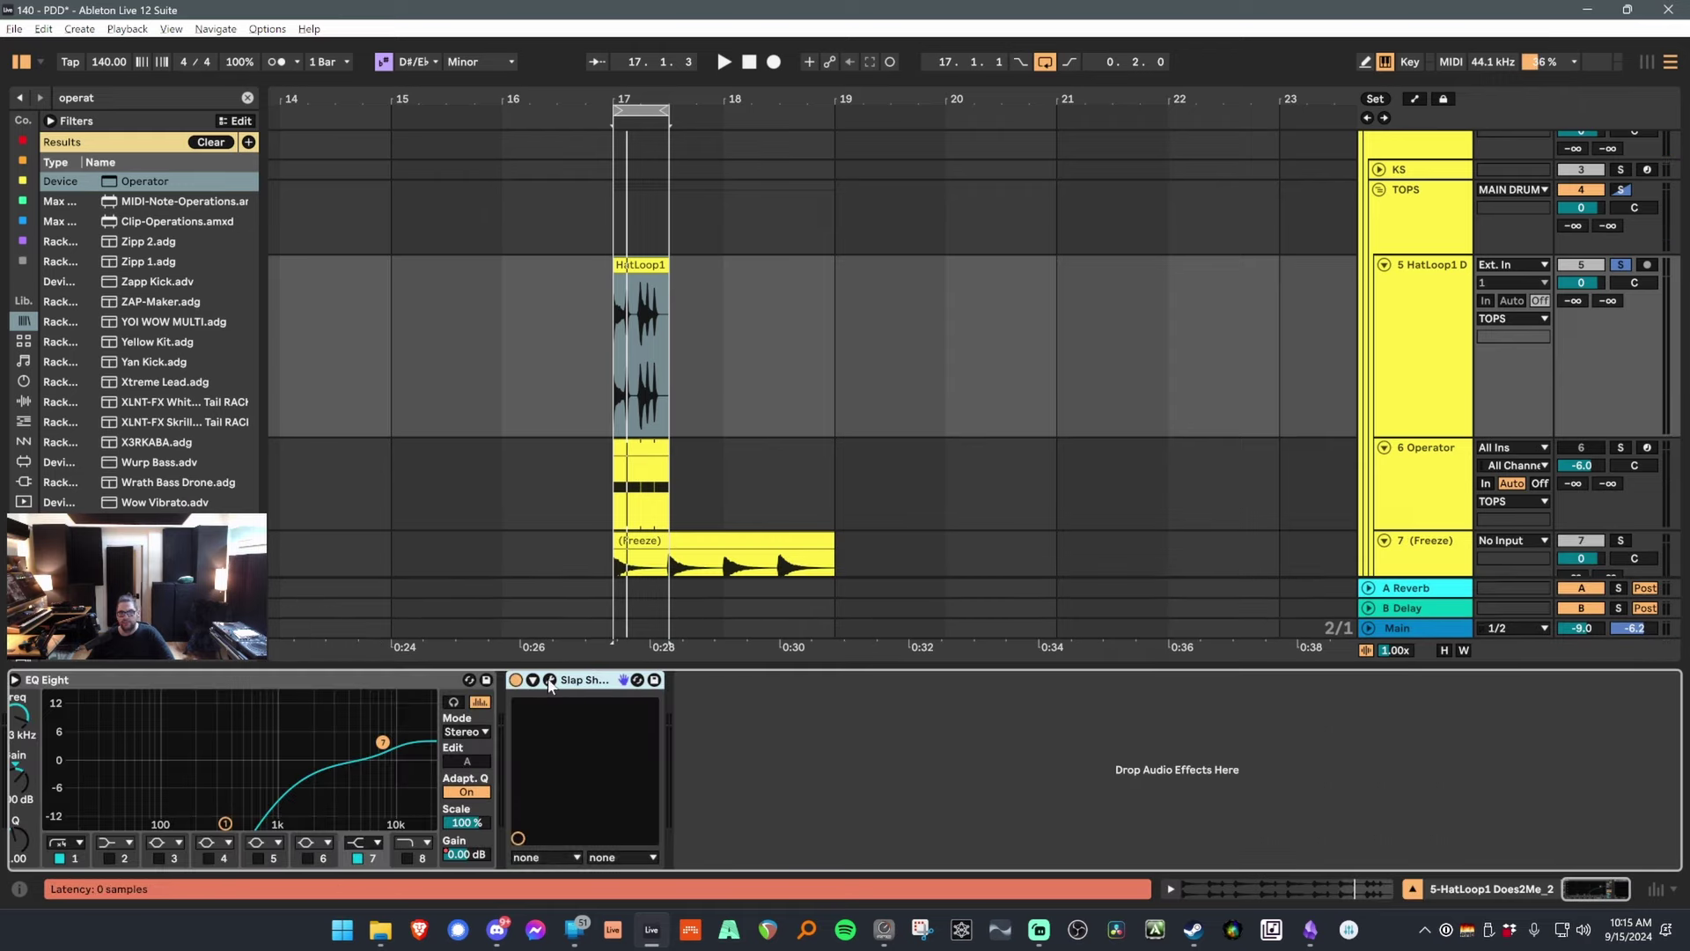
pyautogui.click(550, 679)
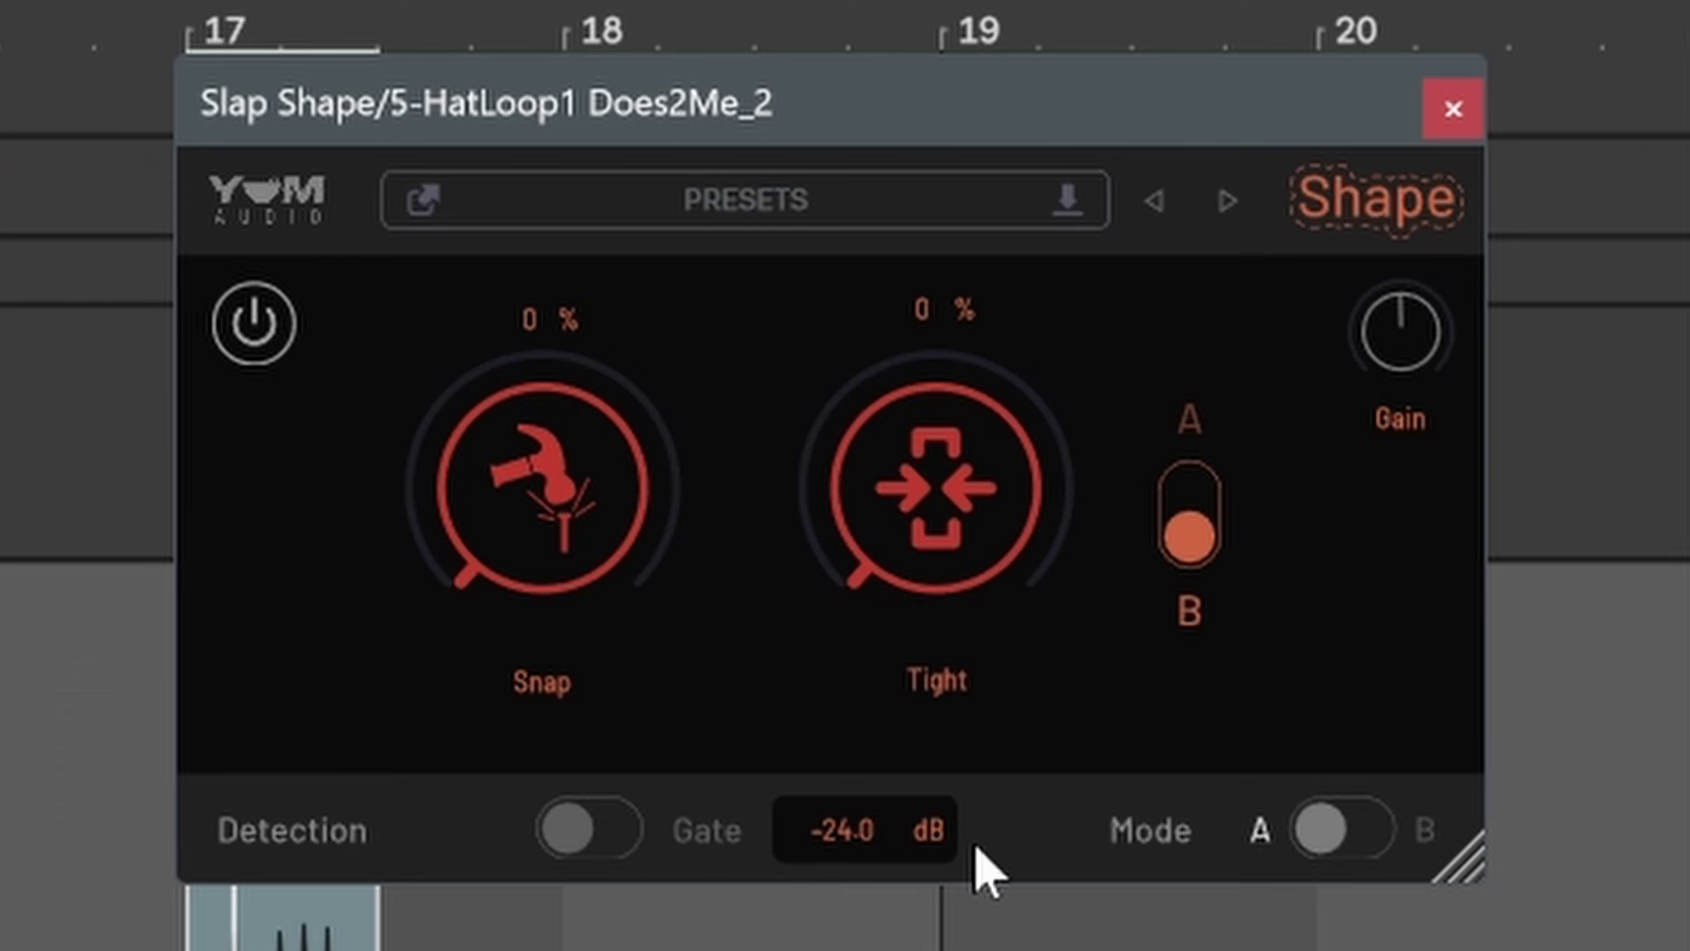
# Try Slap Shape's A setting with different Tight amounts while the hat loop plays, and reset Tight to 0%.
pyautogui.click(1215, 529)
pyautogui.click(1228, 539)
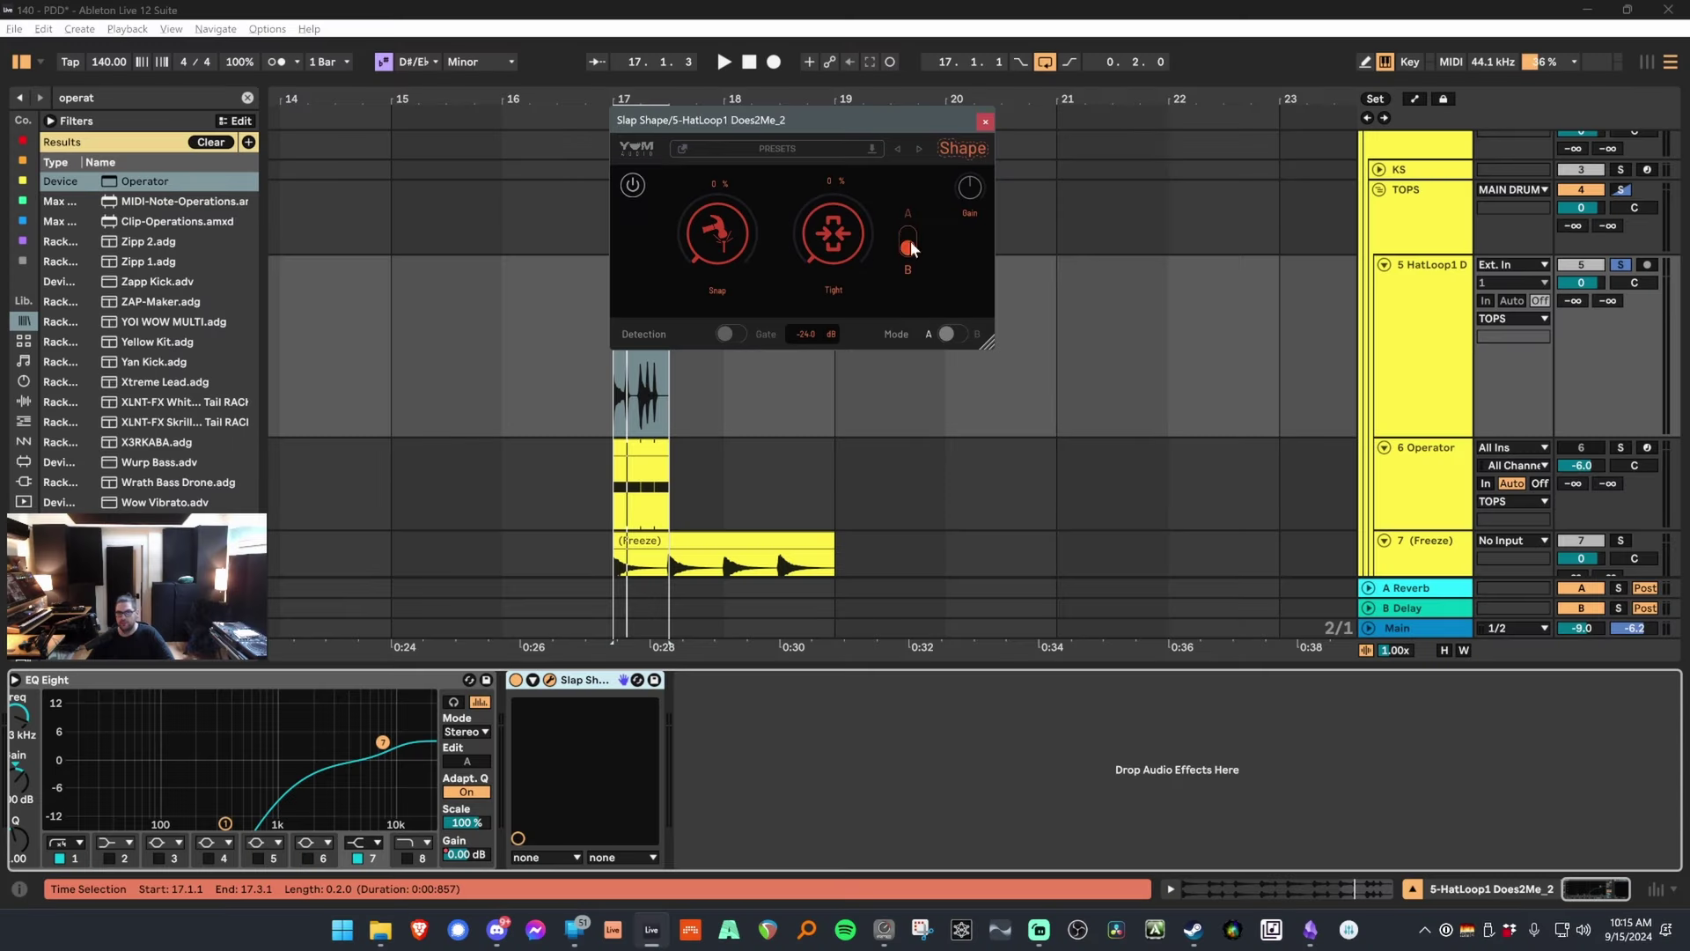
pyautogui.click(910, 240)
pyautogui.moveTo(822, 120); pyautogui.dragTo(1007, 187)
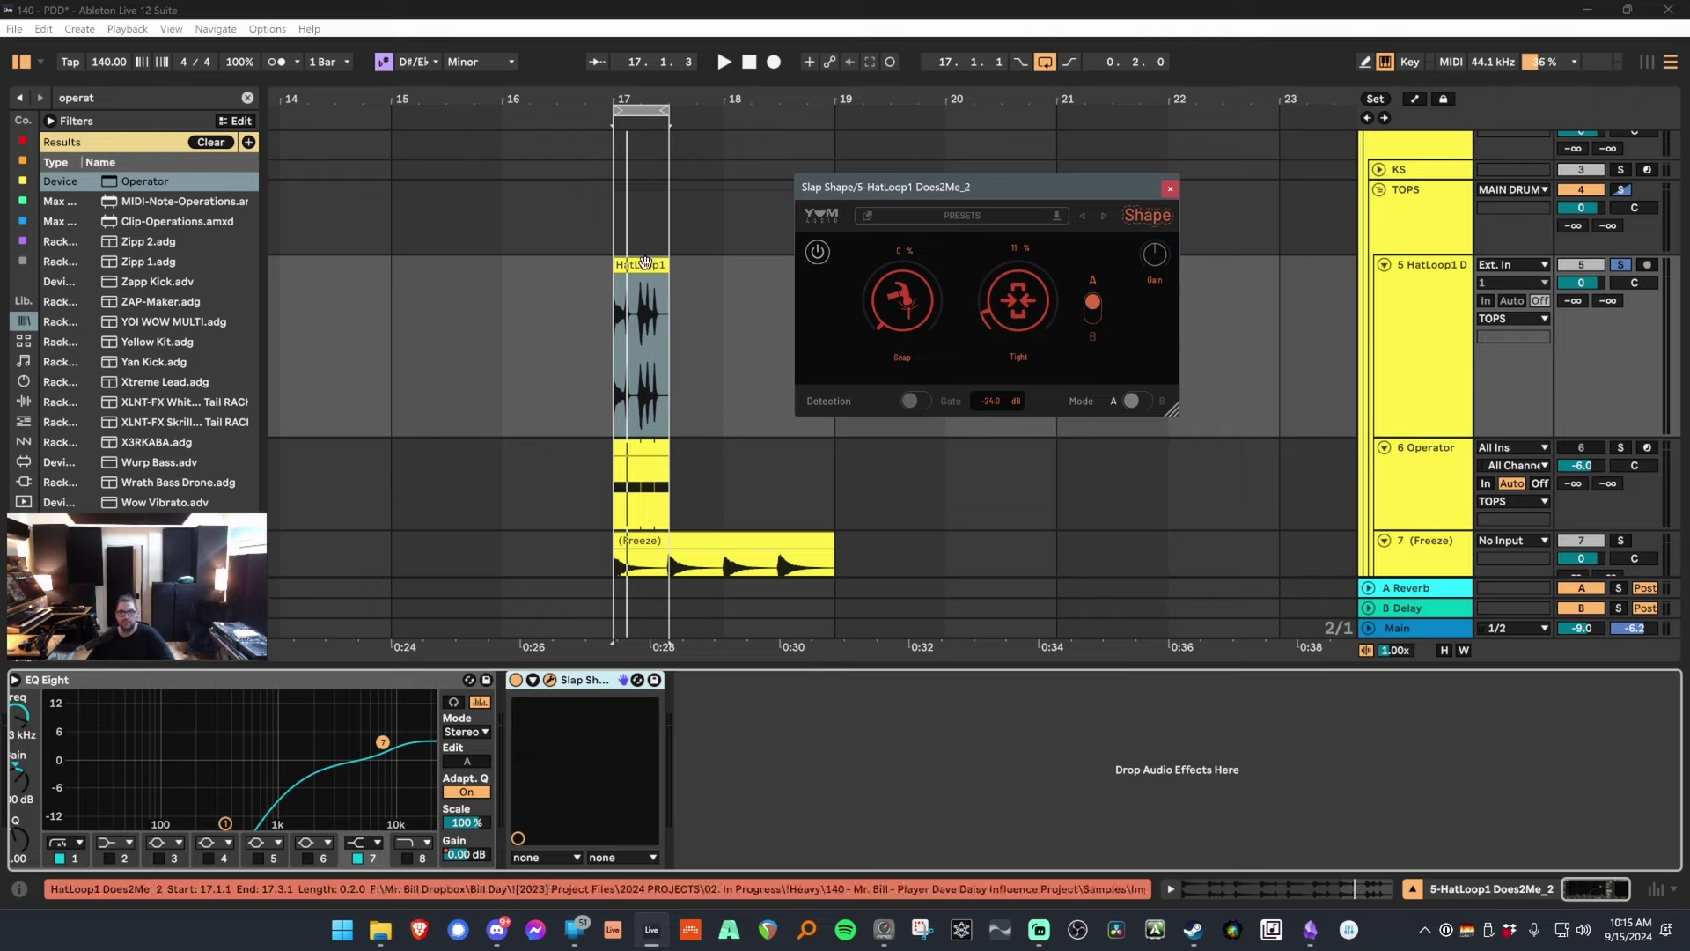
pyautogui.moveTo(948, 186); pyautogui.dragTo(943, 207)
pyautogui.press('space')
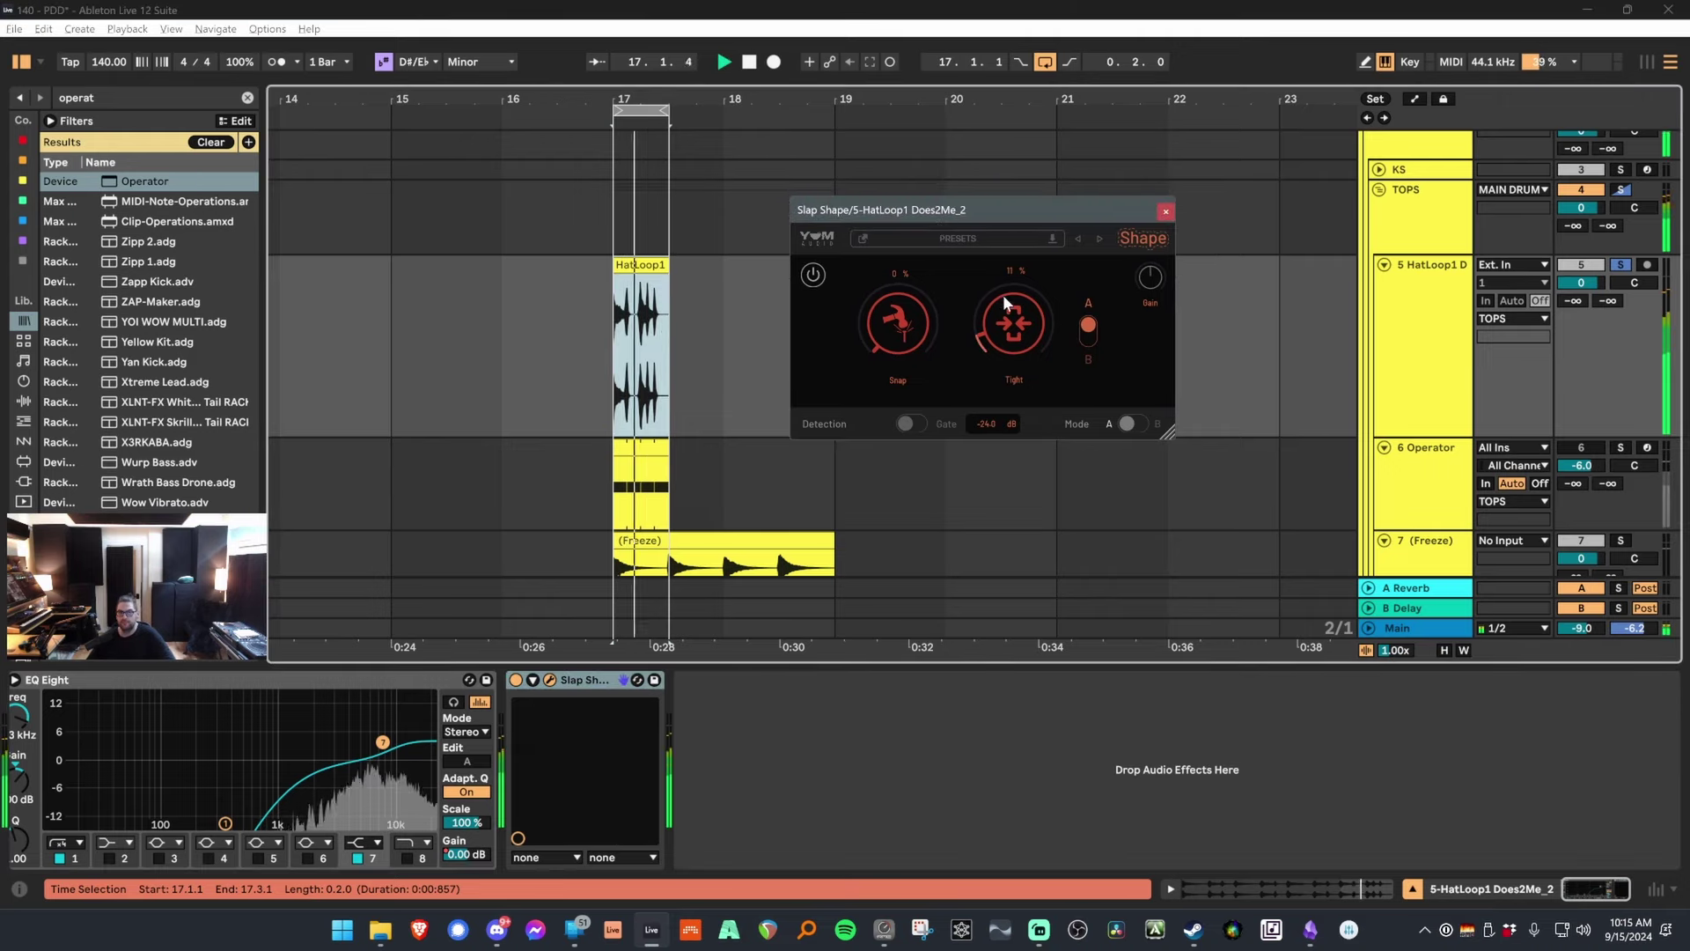
pyautogui.moveTo(1011, 331); pyautogui.dragTo(1016, 310)
pyautogui.doubleClick(1016, 308)
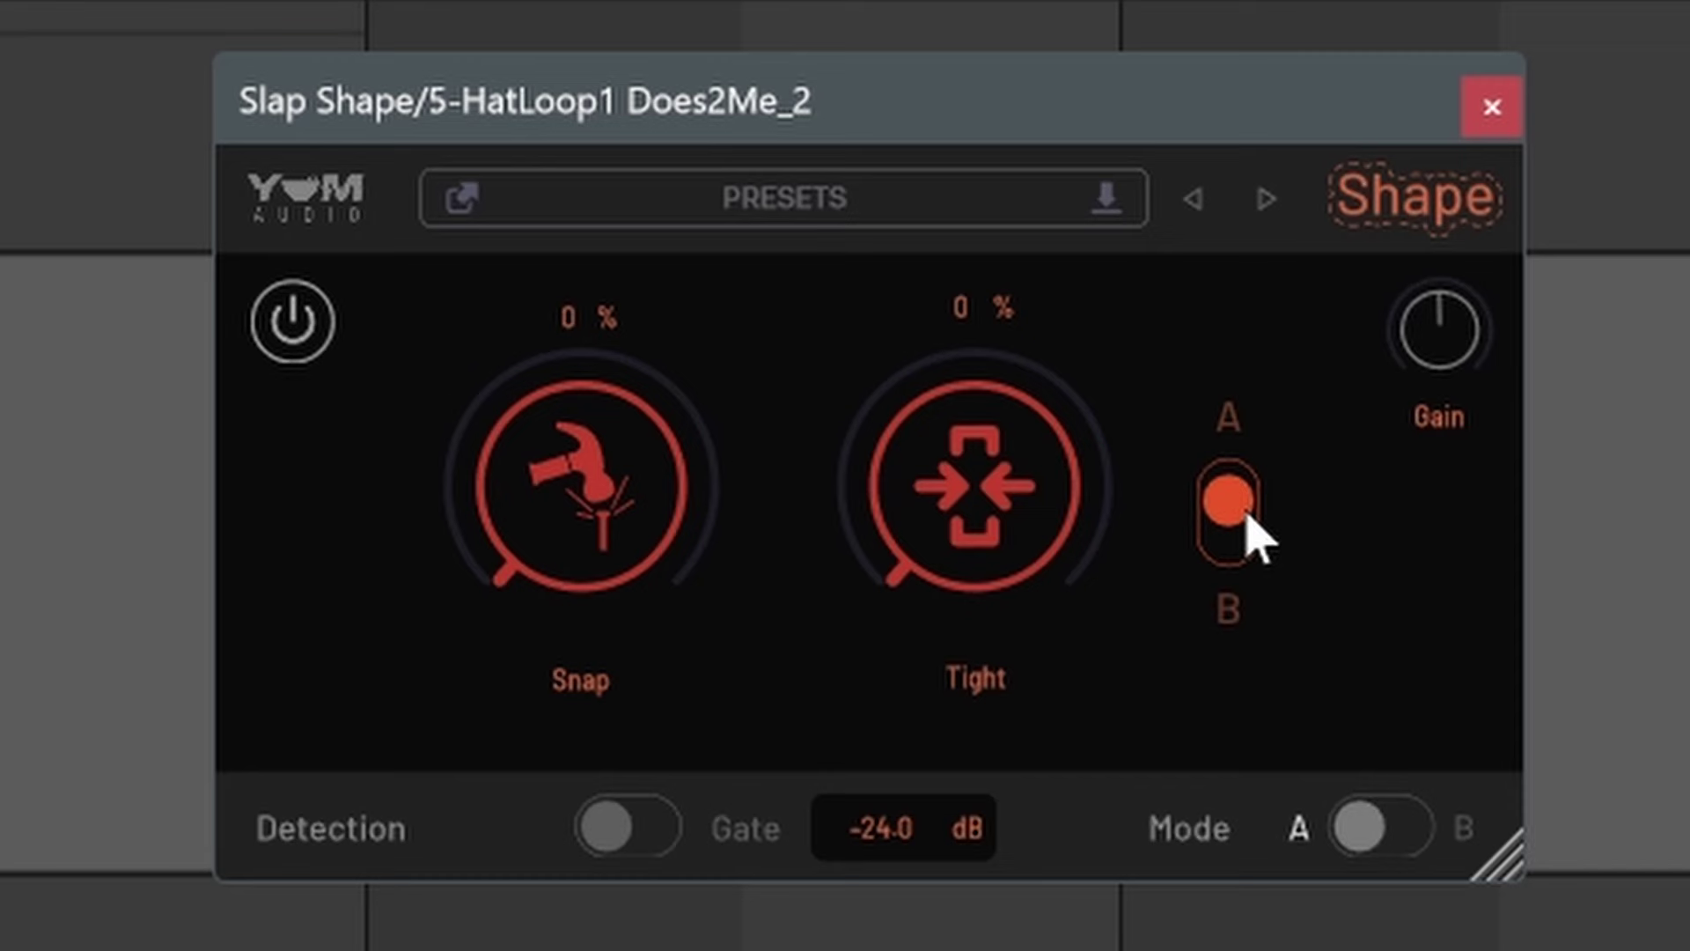
# Switch Slap Shape to its B setting and raise Tight to about 78%.
pyautogui.click(1245, 516)
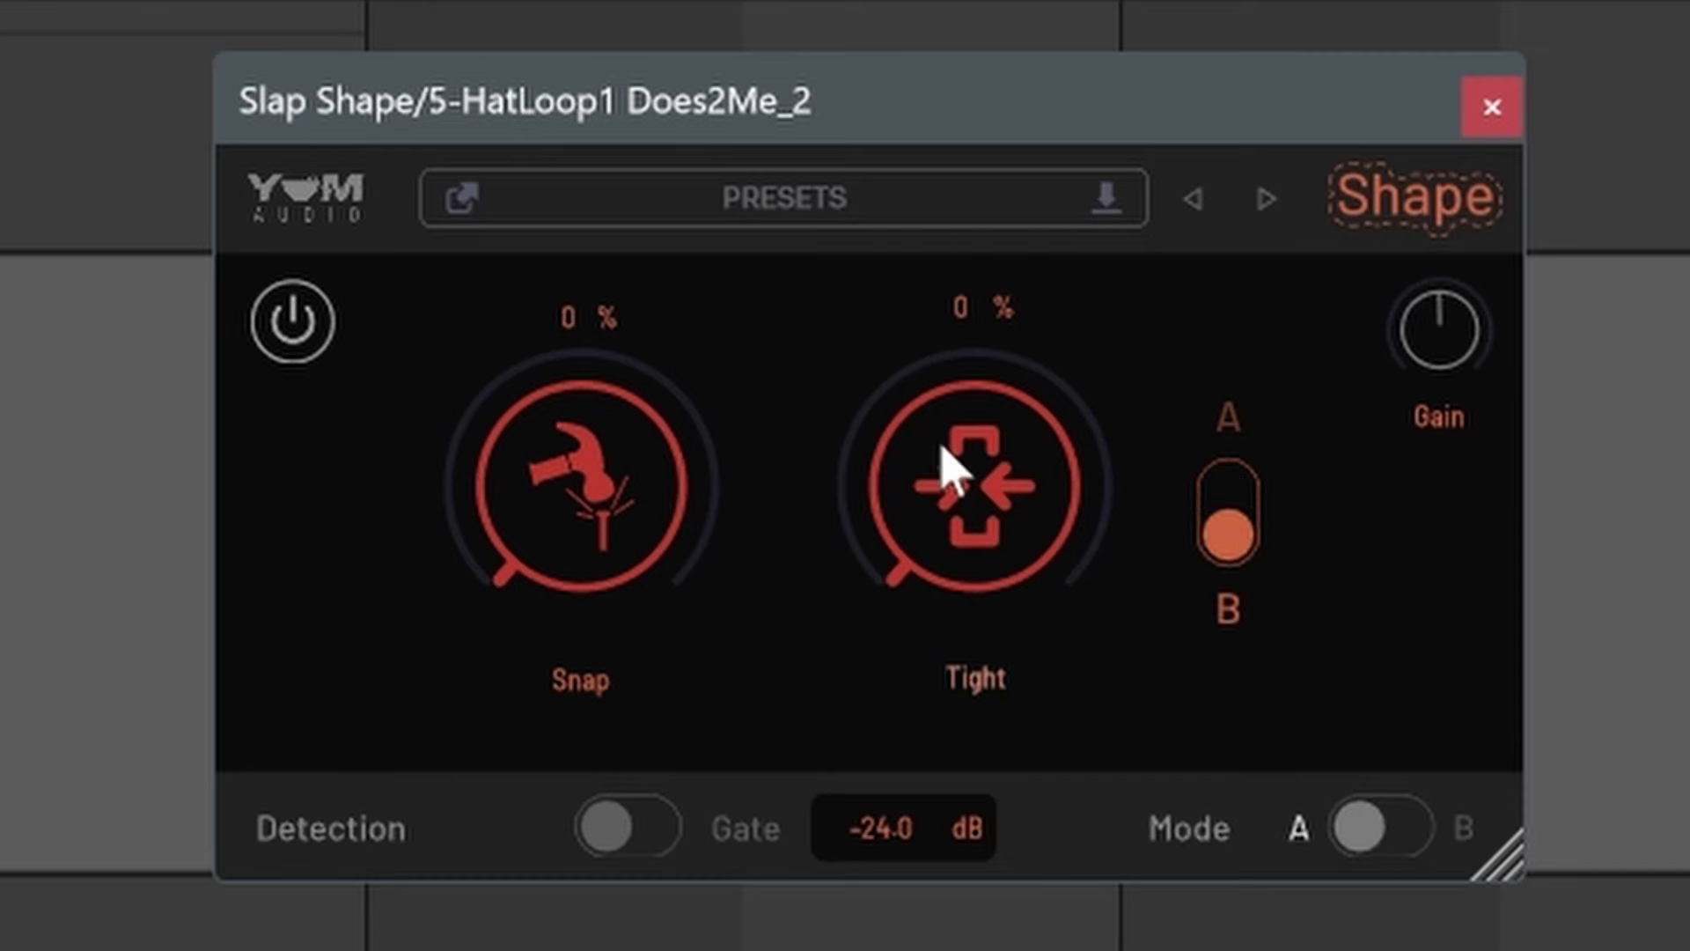
pyautogui.moveTo(973, 490); pyautogui.dragTo(975, 379)
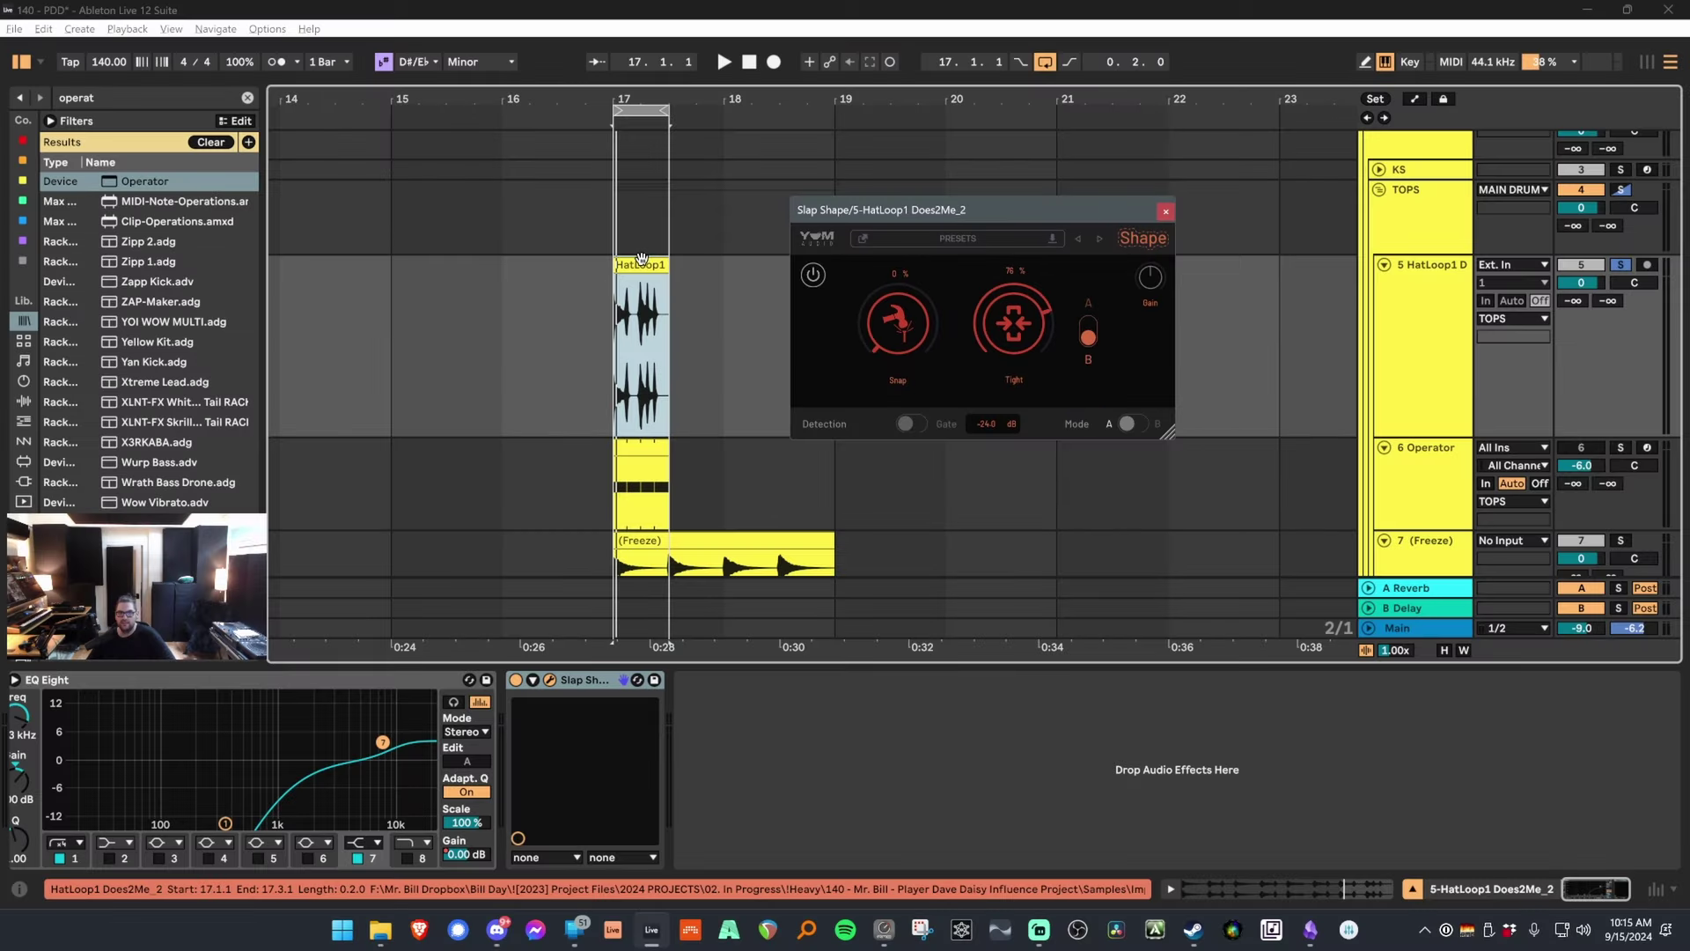
# Reopen the HatLoop1 clip in the sample editor and show its envelopes.
pyautogui.click(647, 369)
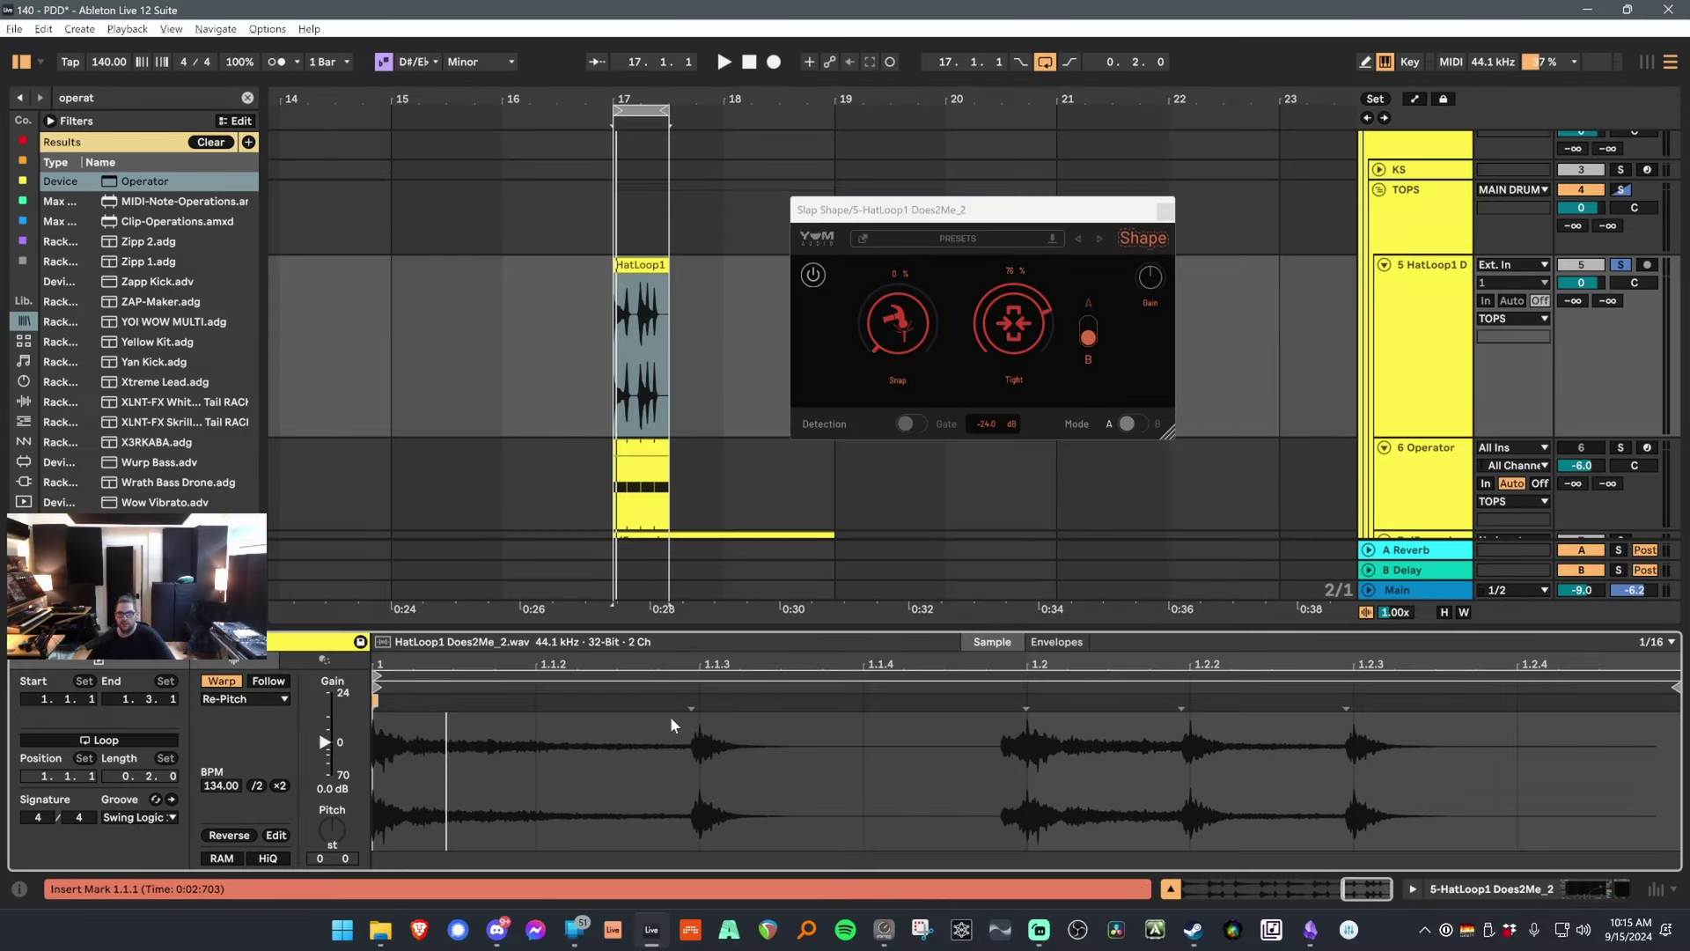
pyautogui.click(1389, 367)
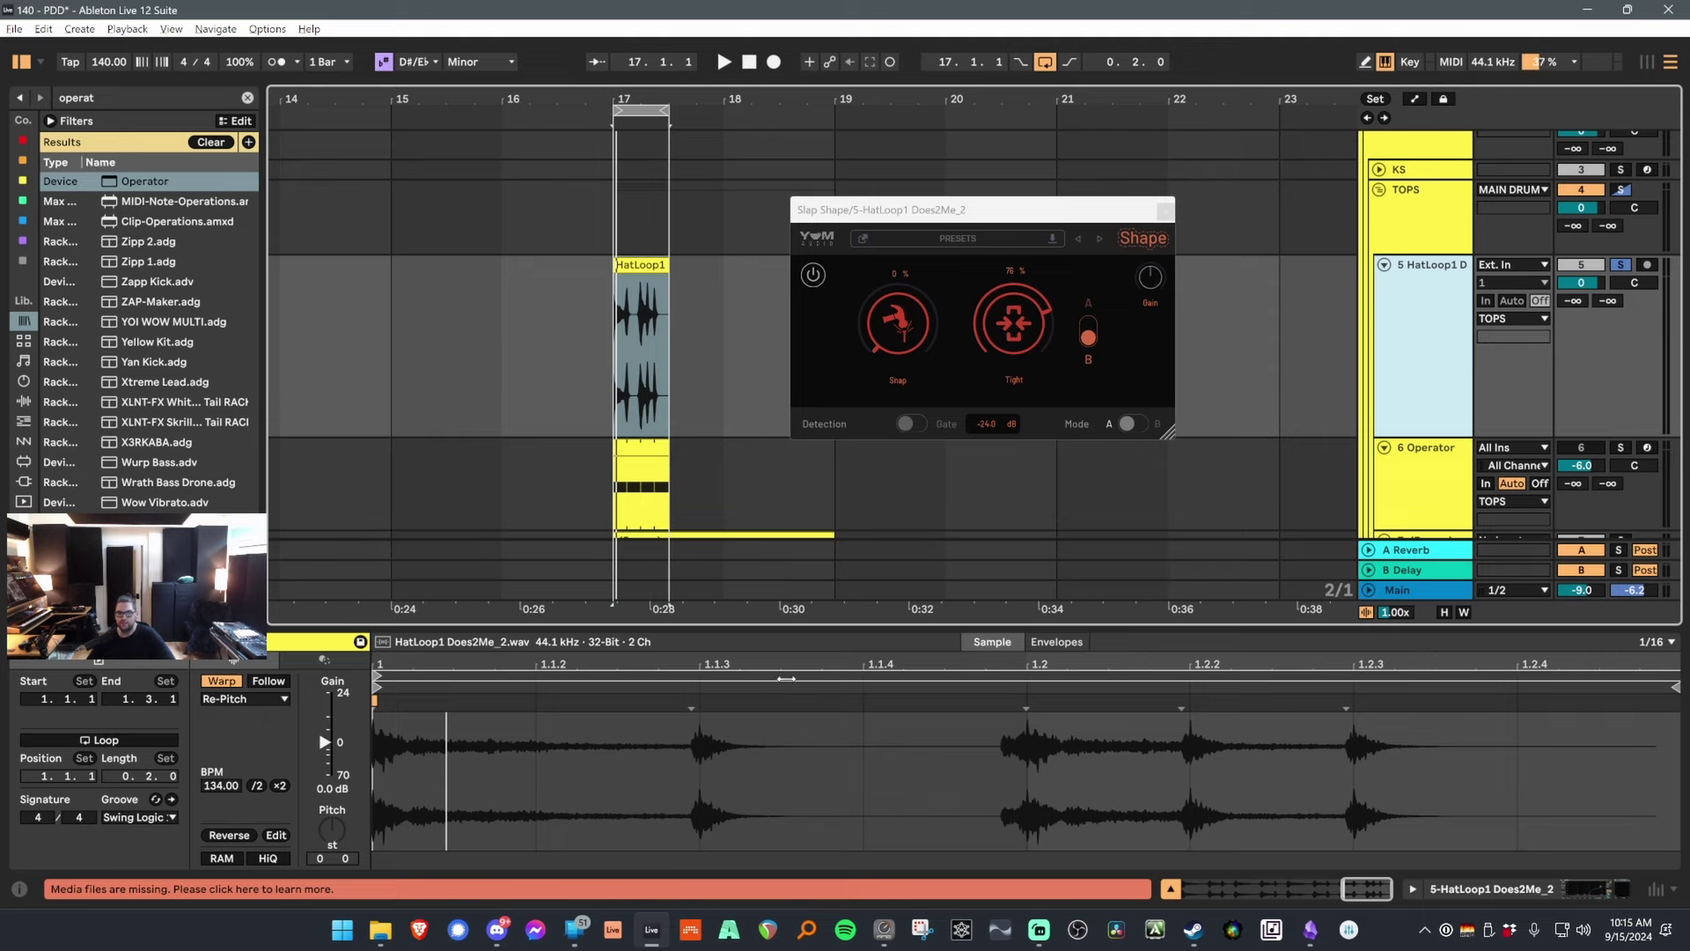
pyautogui.click(1052, 642)
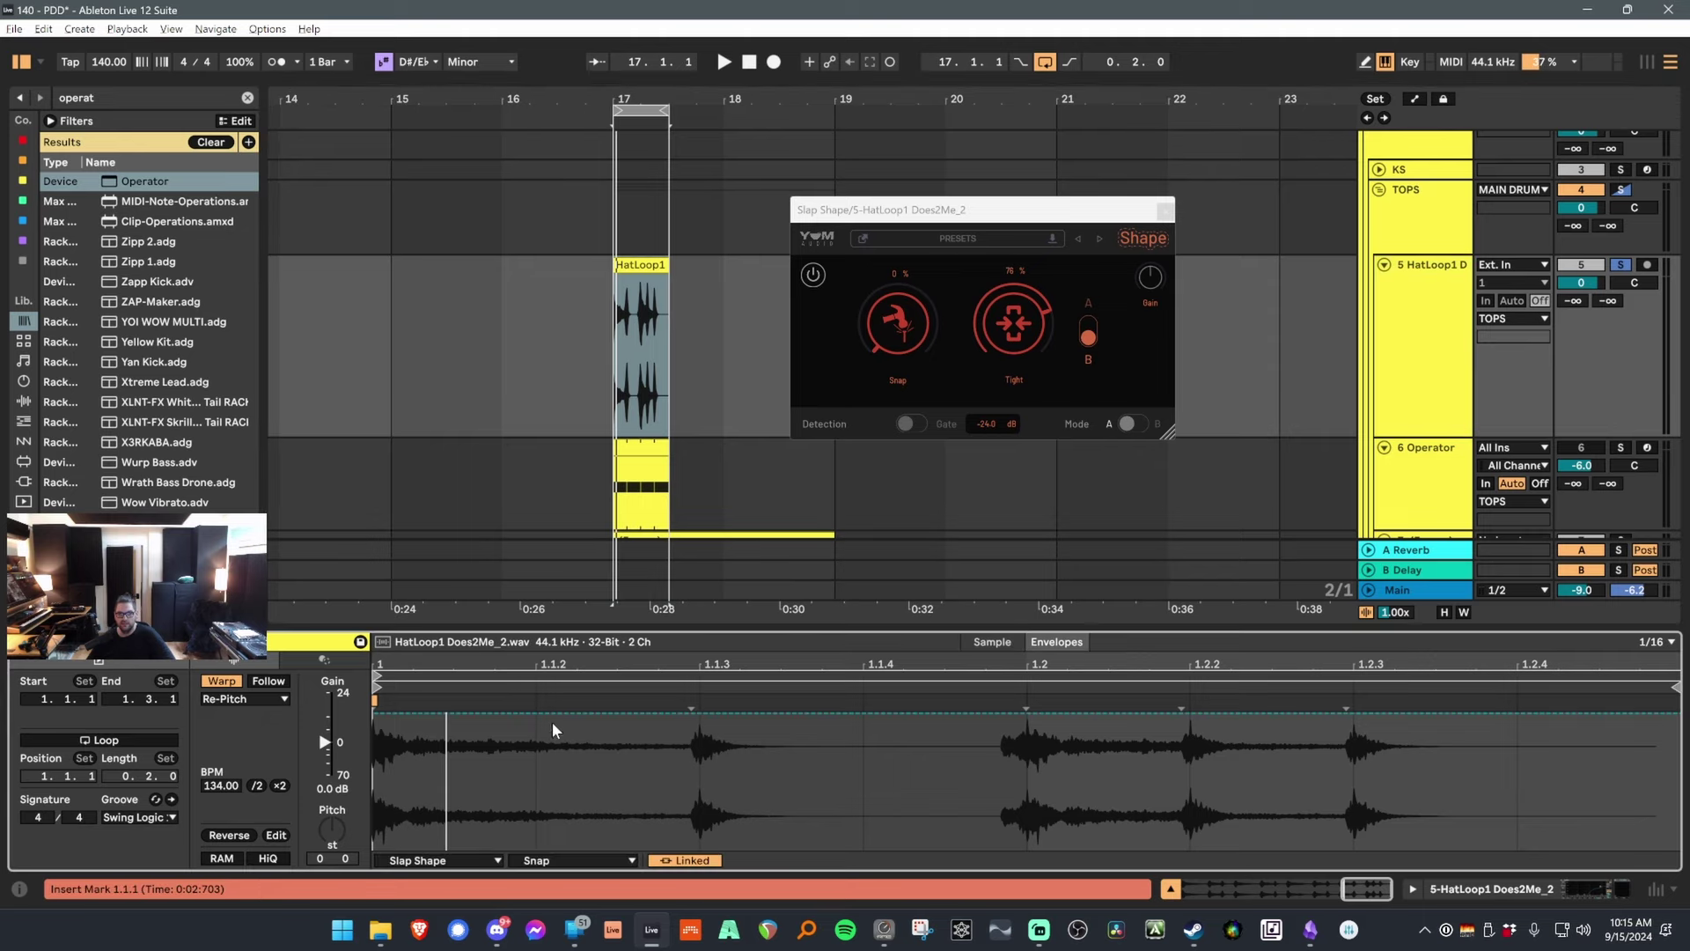
# Show the HatLoop1 clip's Gain envelope and draw a curved decay from 100% at the first hit down to silence at 1.1.3.
pyautogui.click(416, 861)
pyautogui.click(445, 793)
pyautogui.click(570, 861)
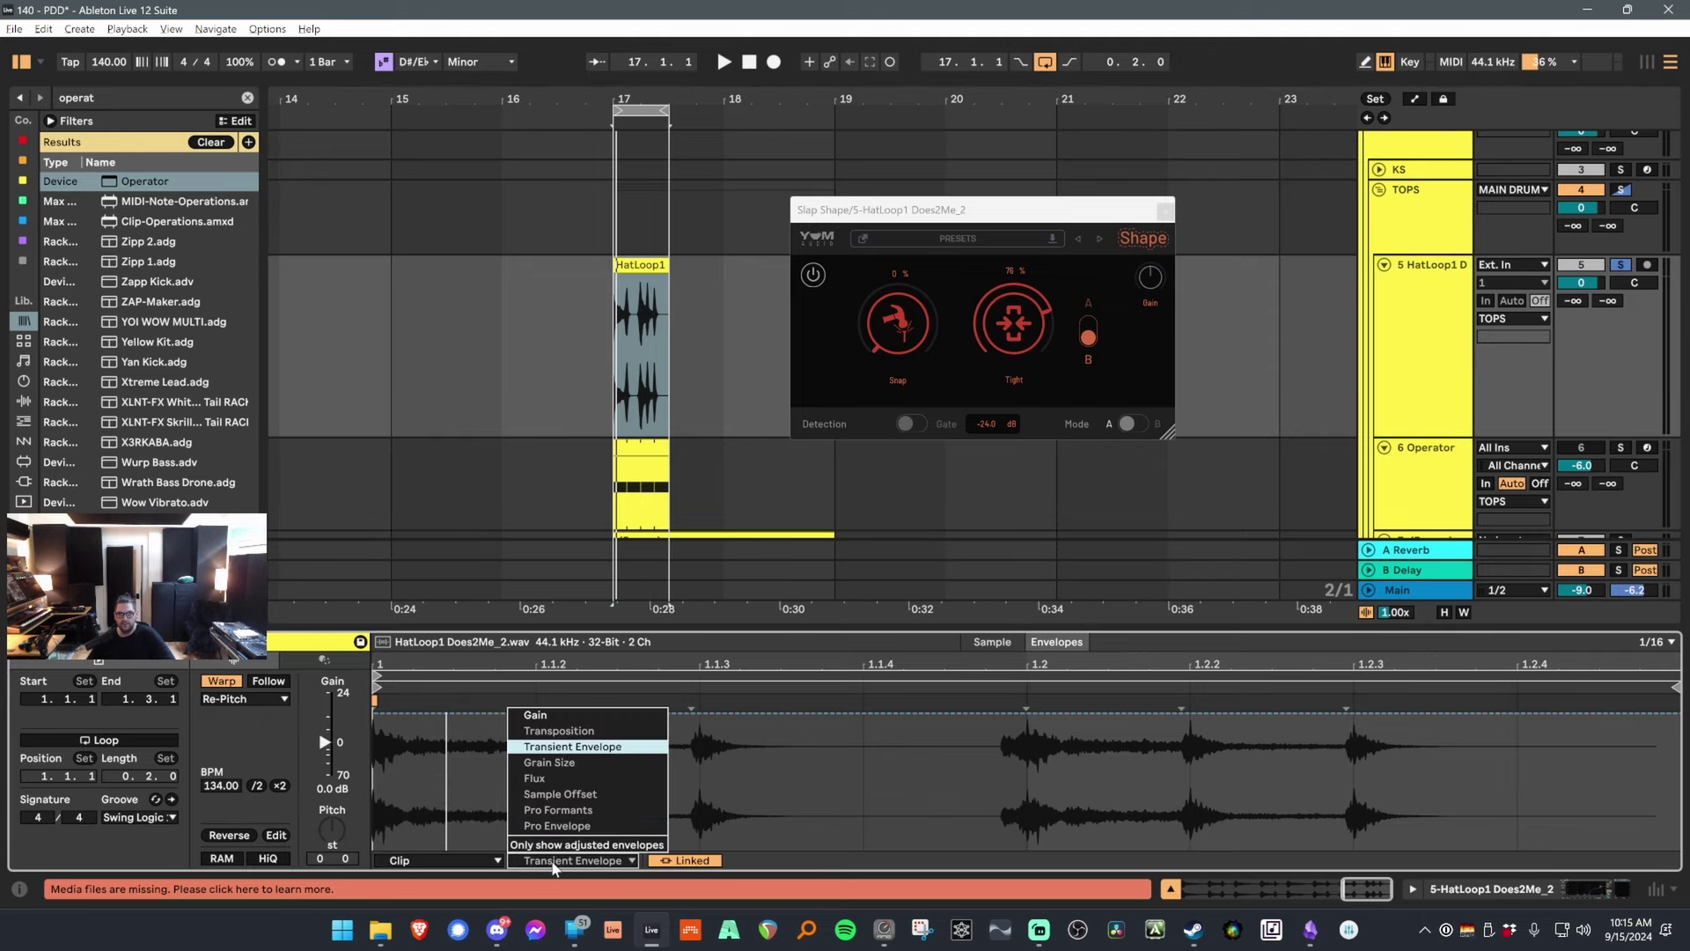
pyautogui.click(536, 715)
pyautogui.click(387, 724)
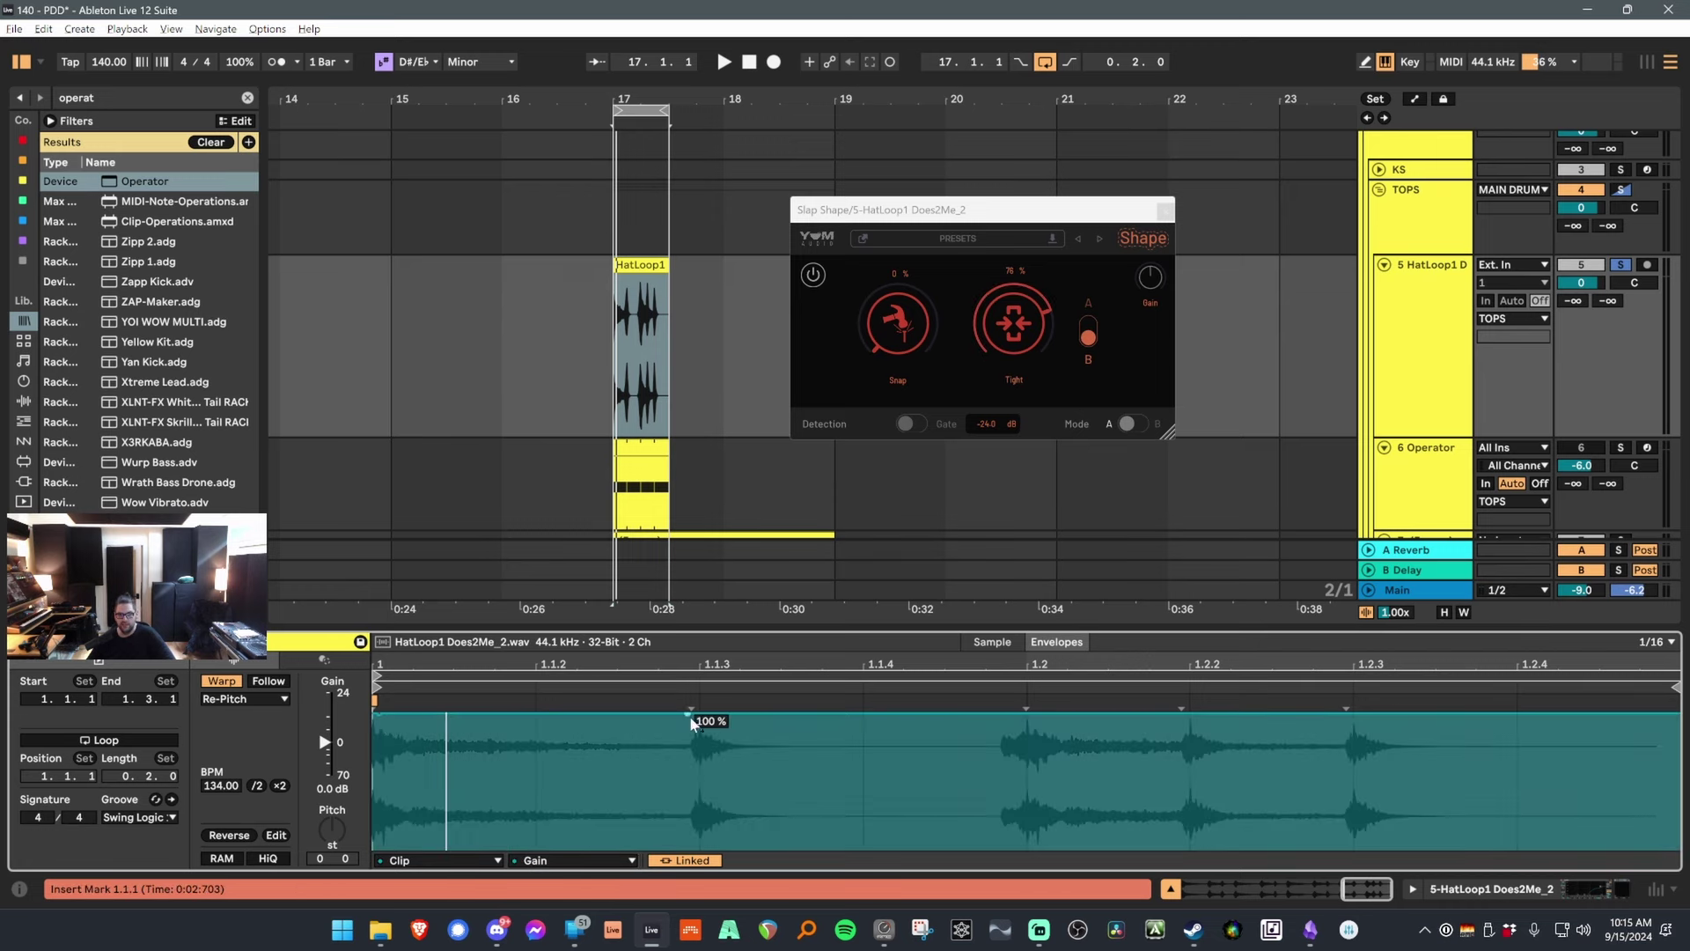
pyautogui.moveTo(694, 722); pyautogui.dragTo(697, 848)
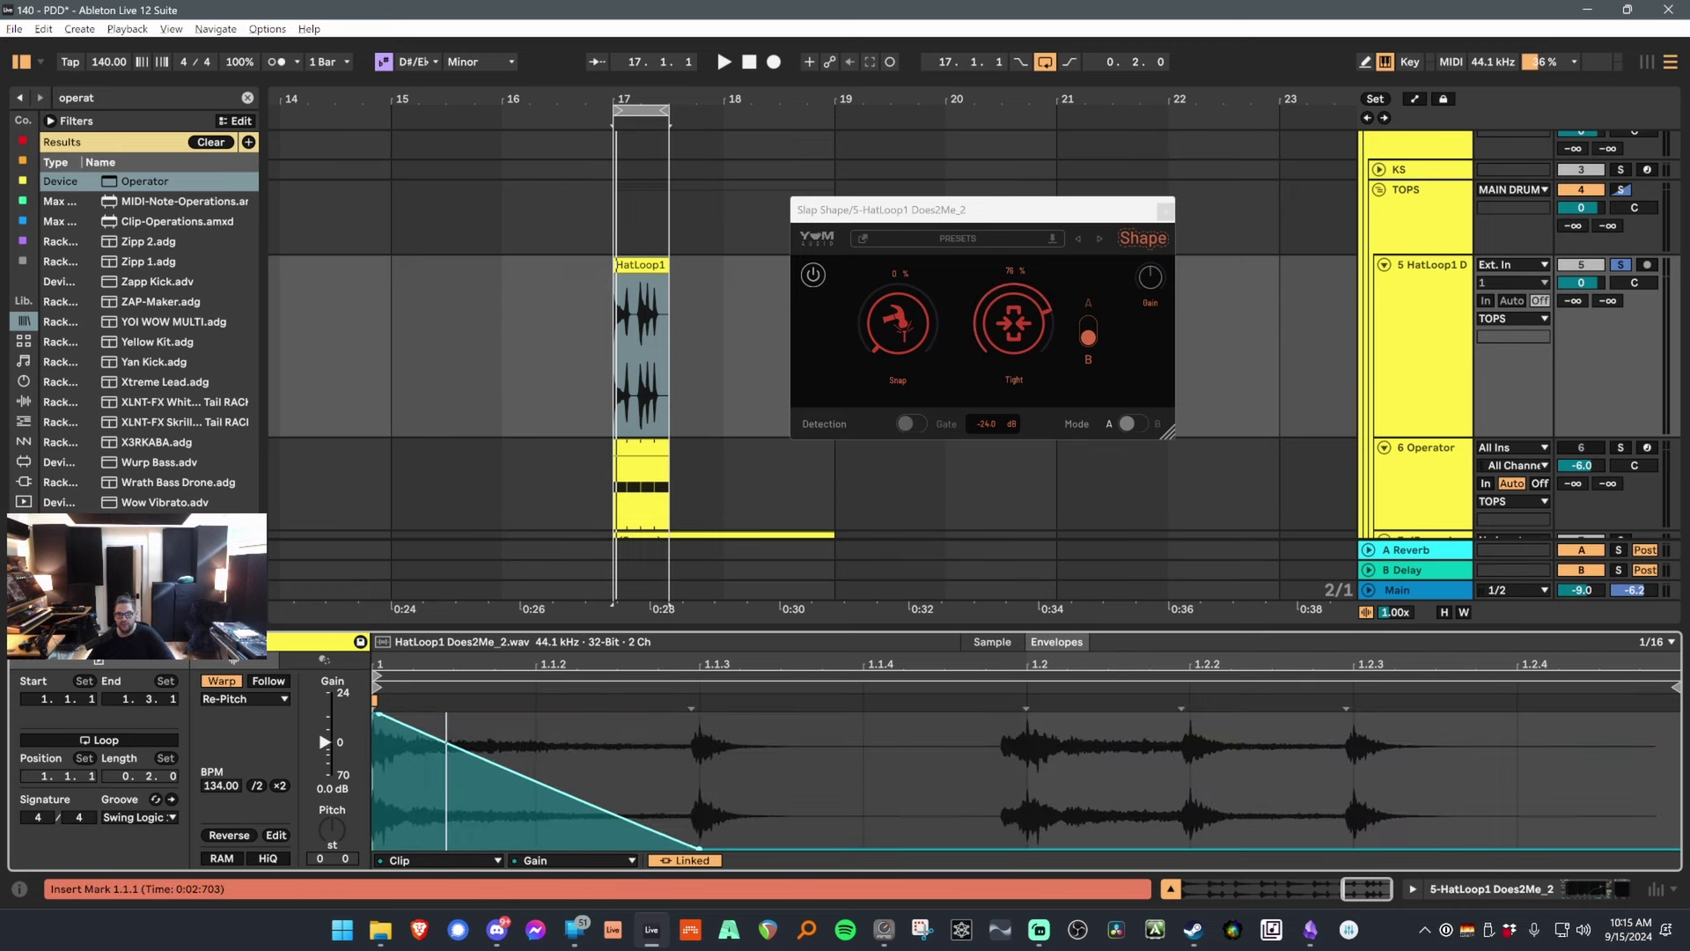
pyautogui.moveTo(537, 785); pyautogui.dragTo(493, 827)
# Select the first hit's Gain decay from 1.1.1 to the second hit and duplicate it twice along the clip.
pyautogui.moveTo(593, 749); pyautogui.dragTo(415, 763)
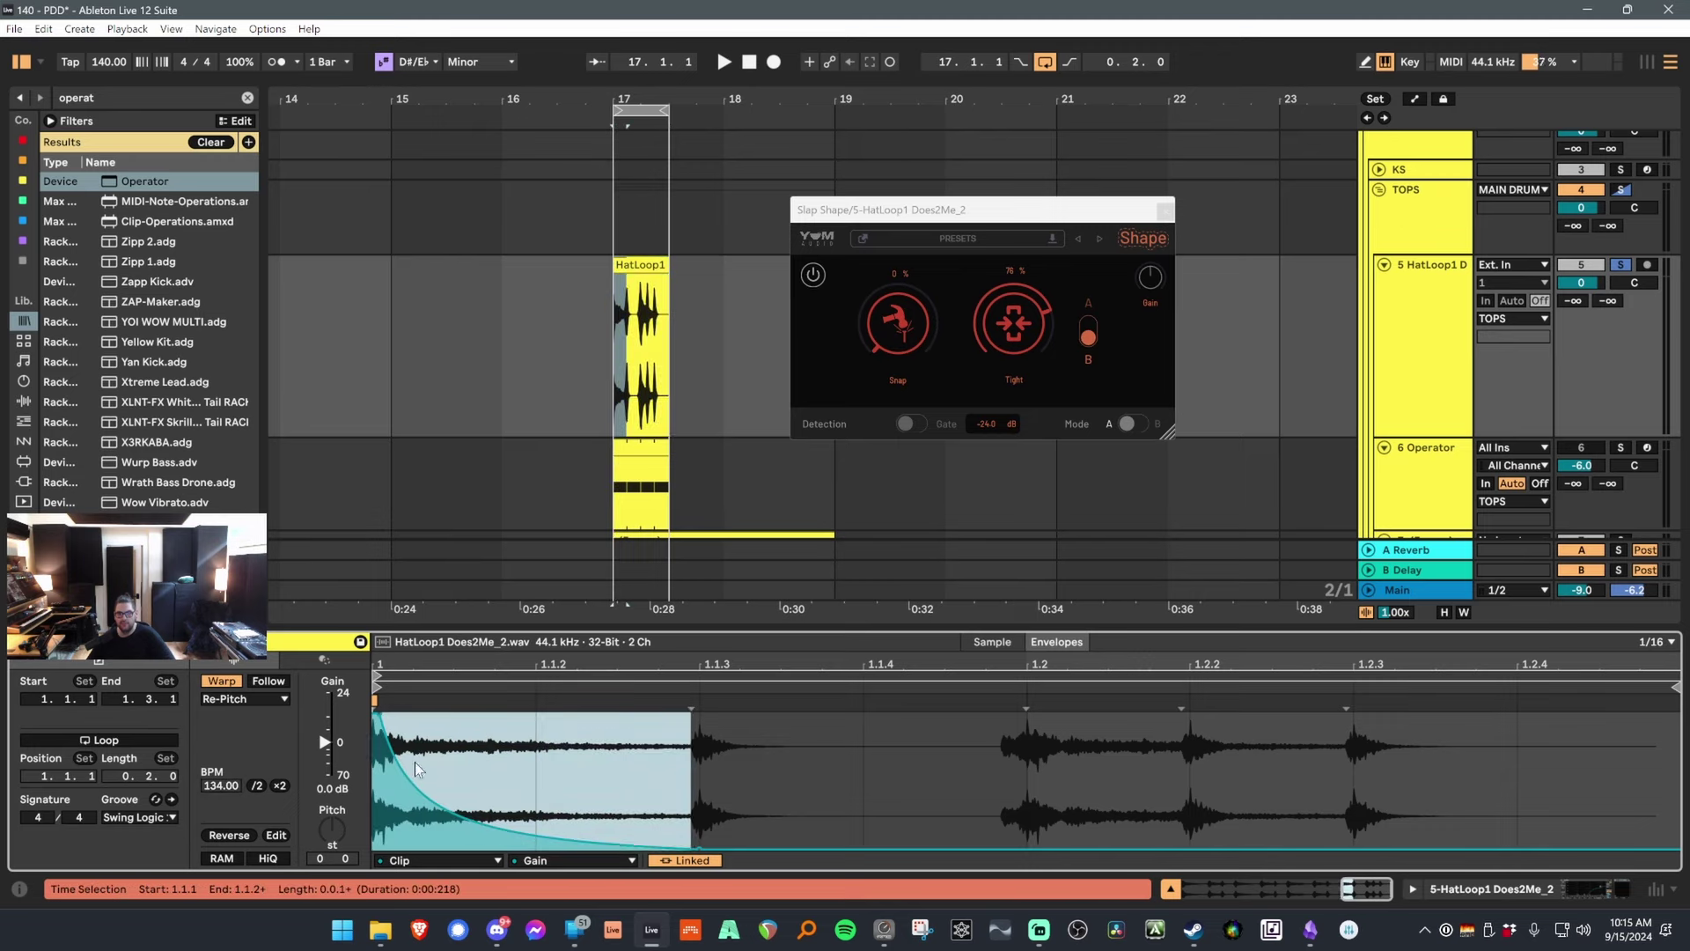
pyautogui.click(744, 762)
pyautogui.moveTo(733, 757); pyautogui.dragTo(415, 762)
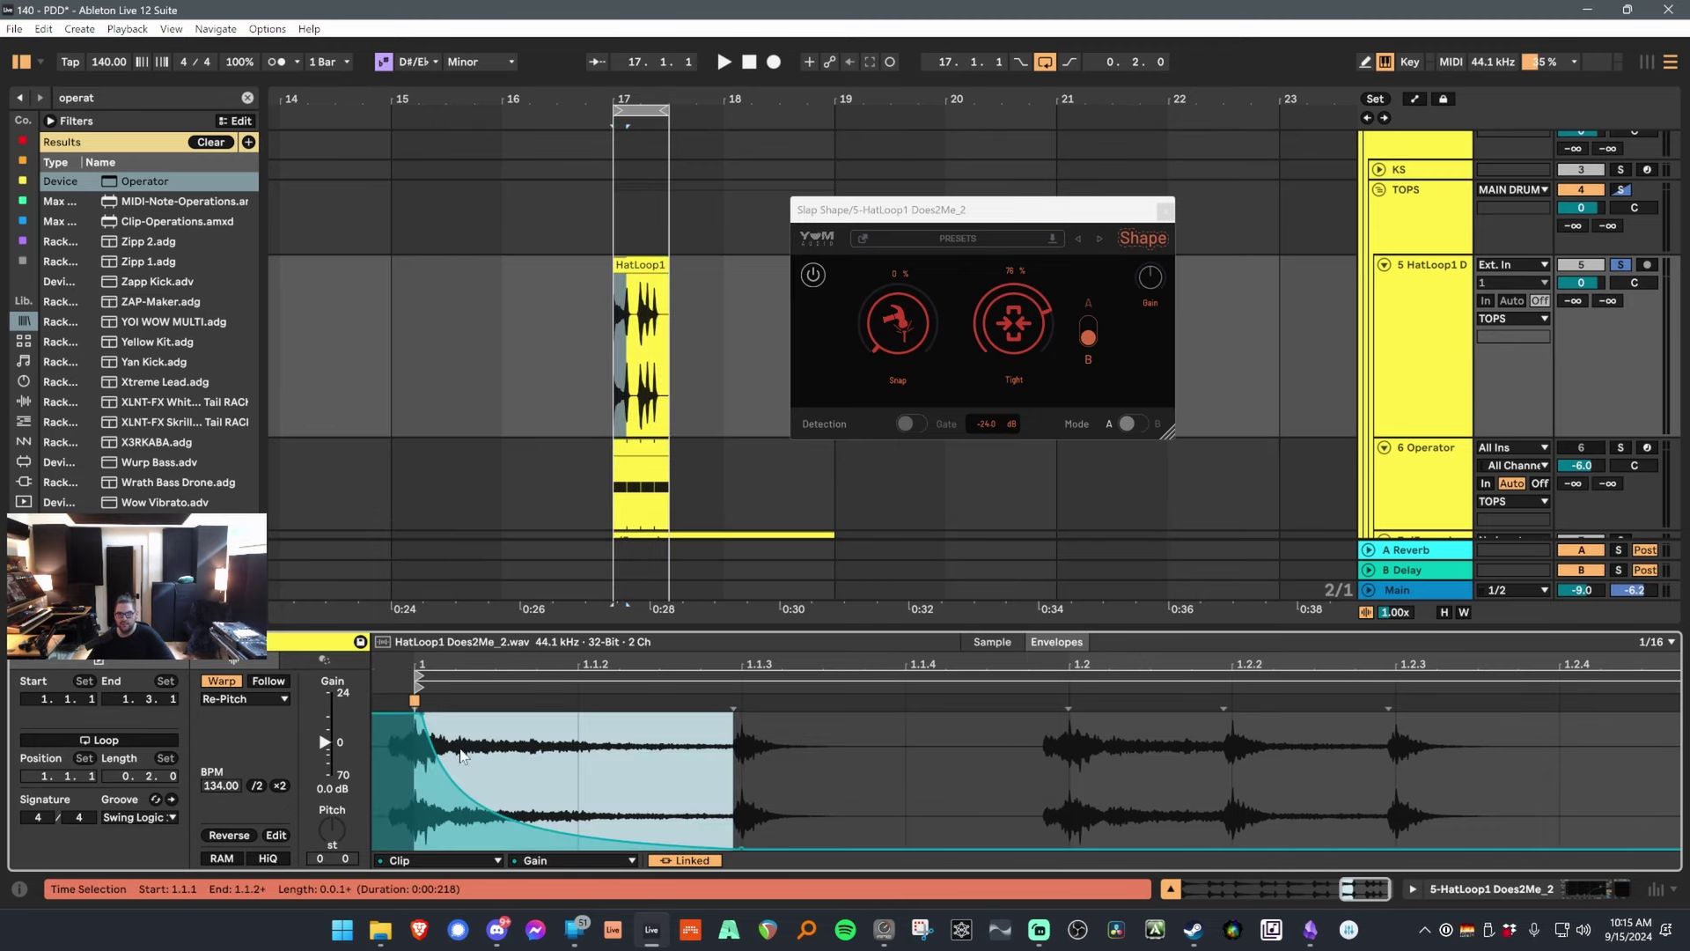
pyautogui.hotkey('ctrl', 'd')
pyautogui.hotkey('ctrl', 'd')
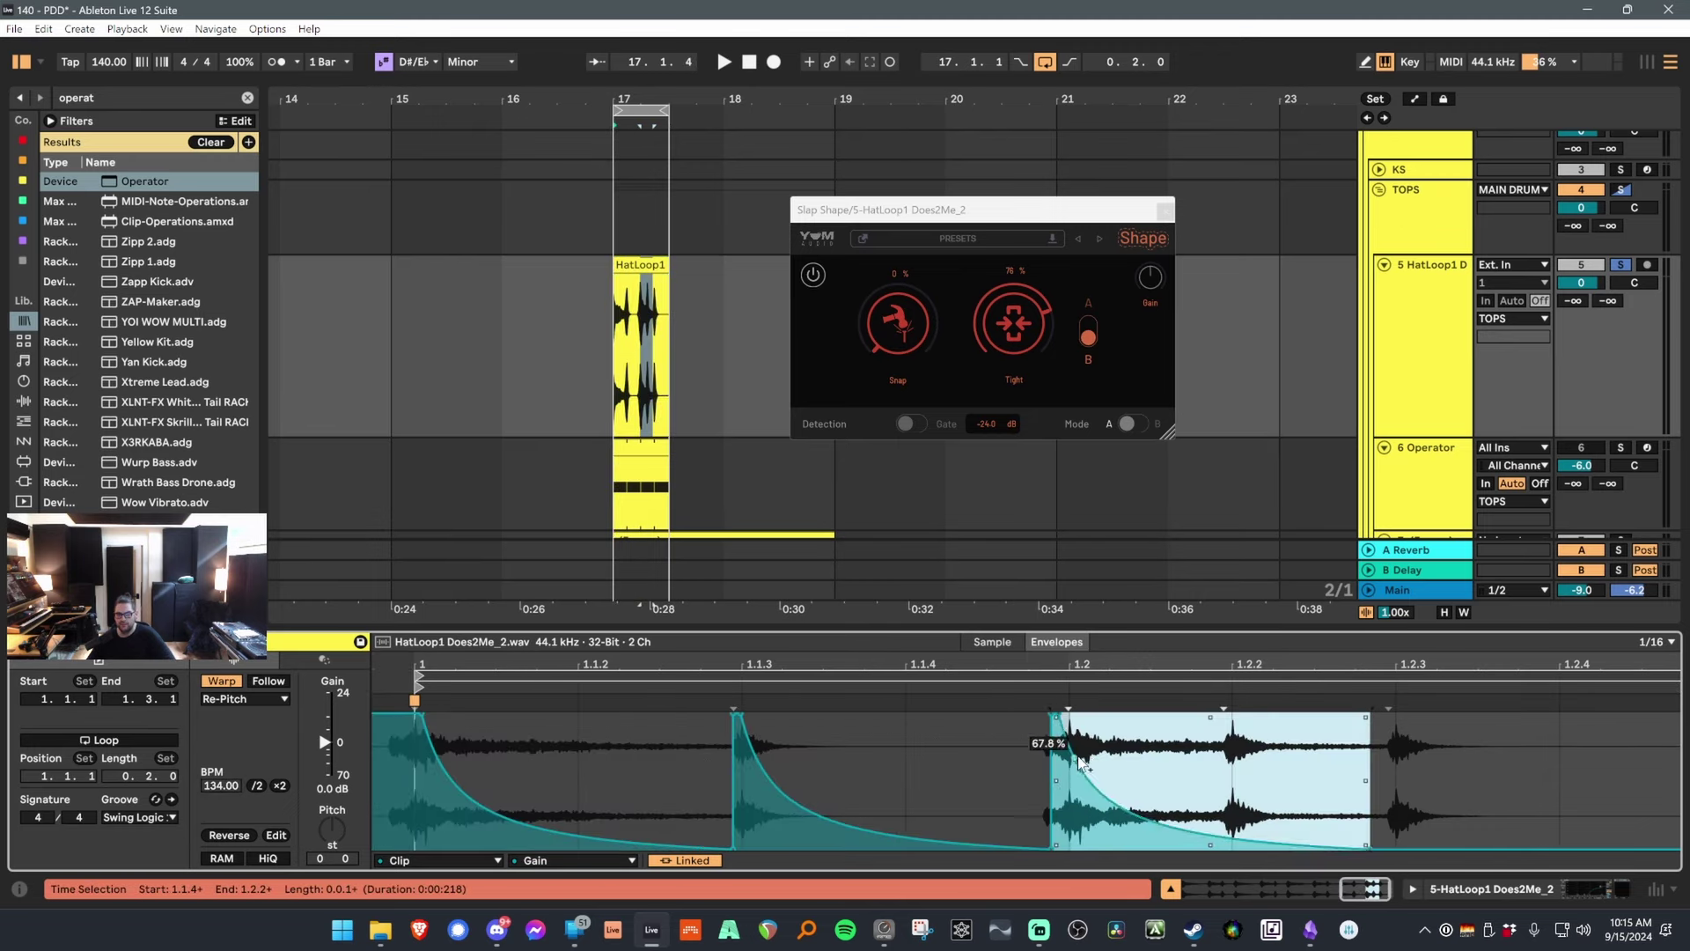
# Replace the third decay copy with one pasted at 1.2.1, shortened to one sixteenth, and duplicate it at 1.2.2 and 1.2.3.
pyautogui.hotkey('ctrl', 'z')
pyautogui.click(1068, 758)
pyautogui.hotkey('ctrl', 'v')
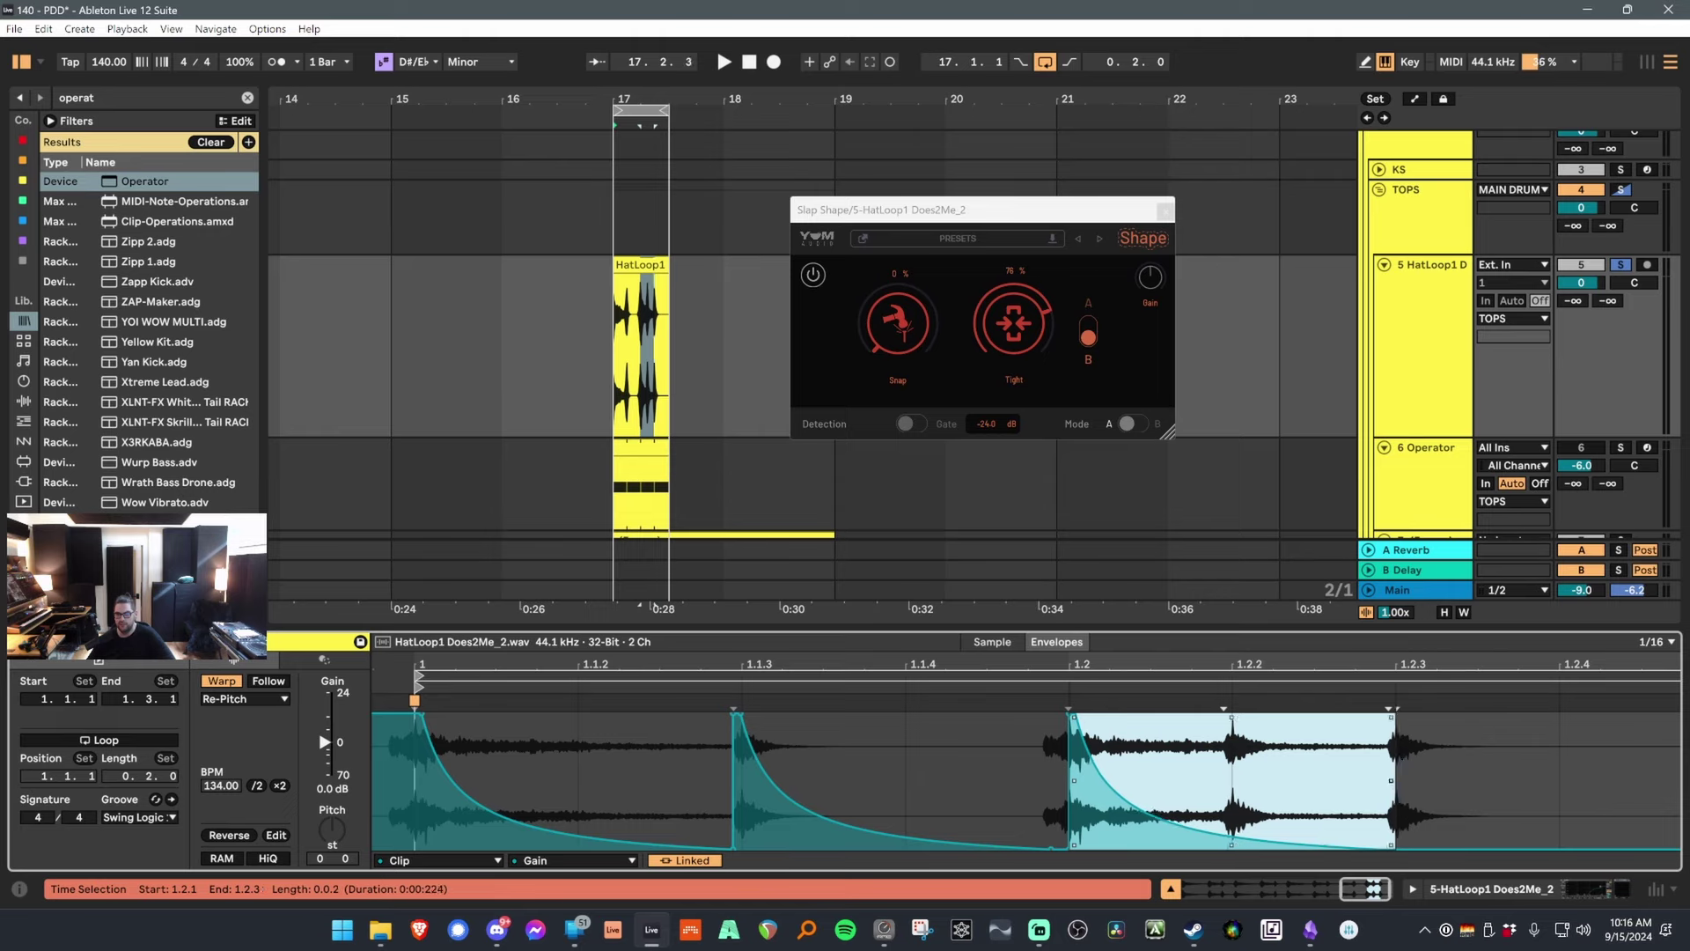
pyautogui.moveTo(1071, 748); pyautogui.dragTo(1229, 726)
pyautogui.hotkey('ctrl', 'd')
pyautogui.hotkey('ctrl', 'd')
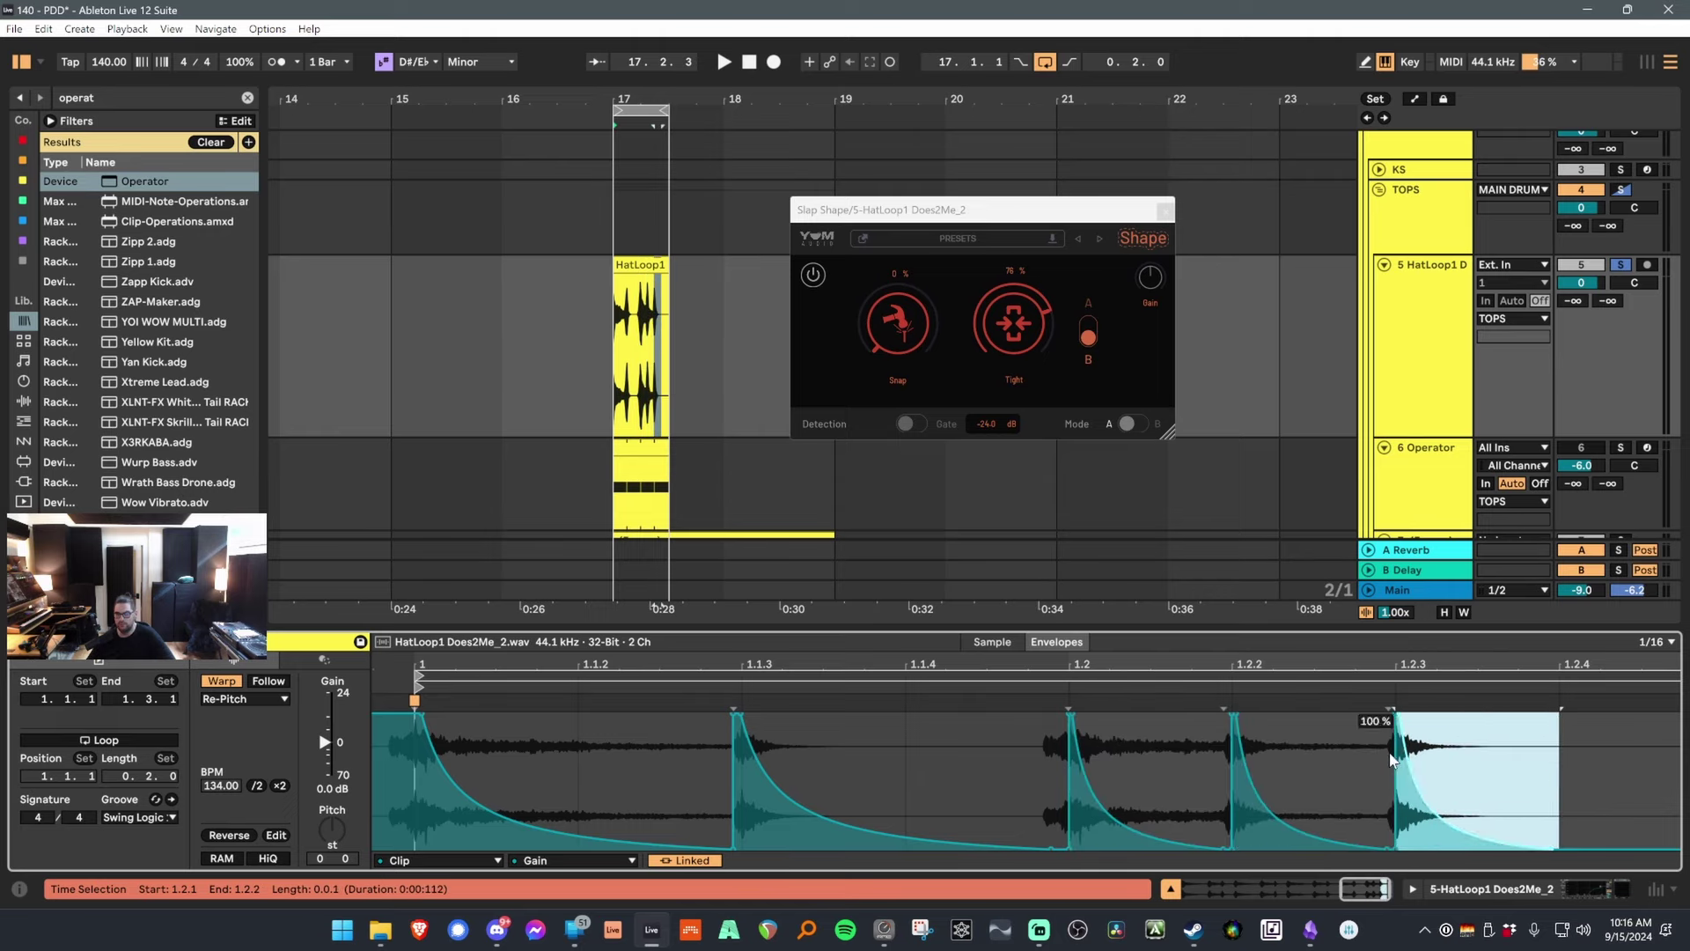
# Show HatLoop1's EQ Eight Output Gain automation on a 1/16 grid and draw a curved 5.68 dB boost decaying from the first hit.
pyautogui.click(1419, 387)
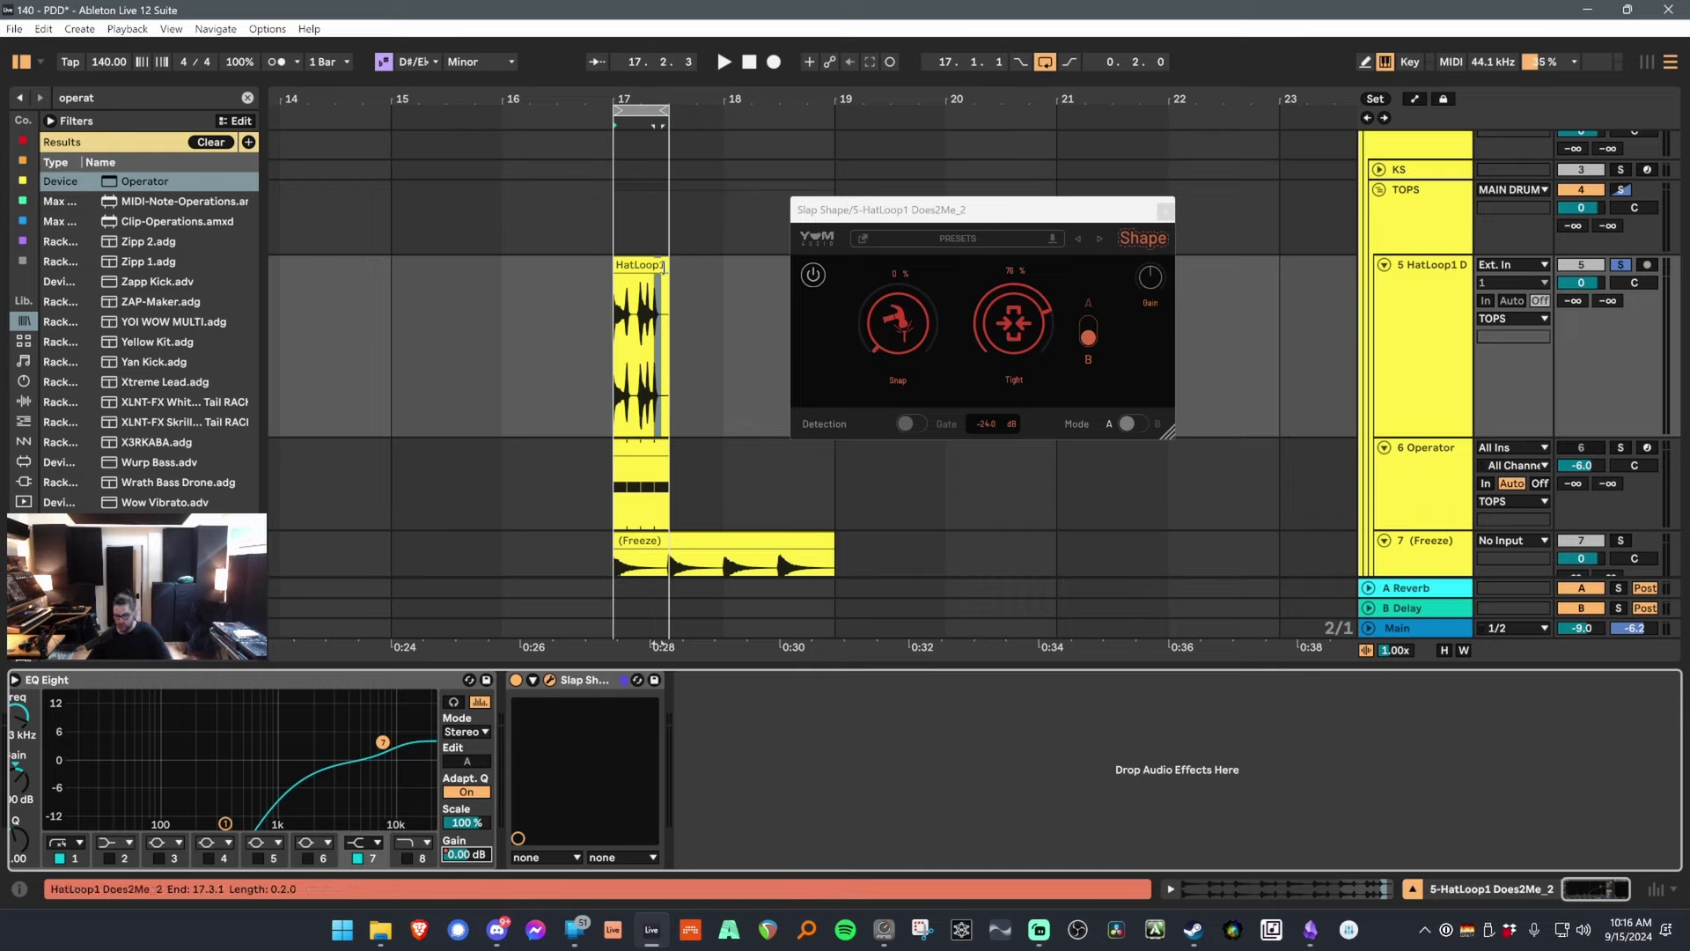
pyautogui.press('a')
pyautogui.press('z')
pyautogui.rightClick(538, 268)
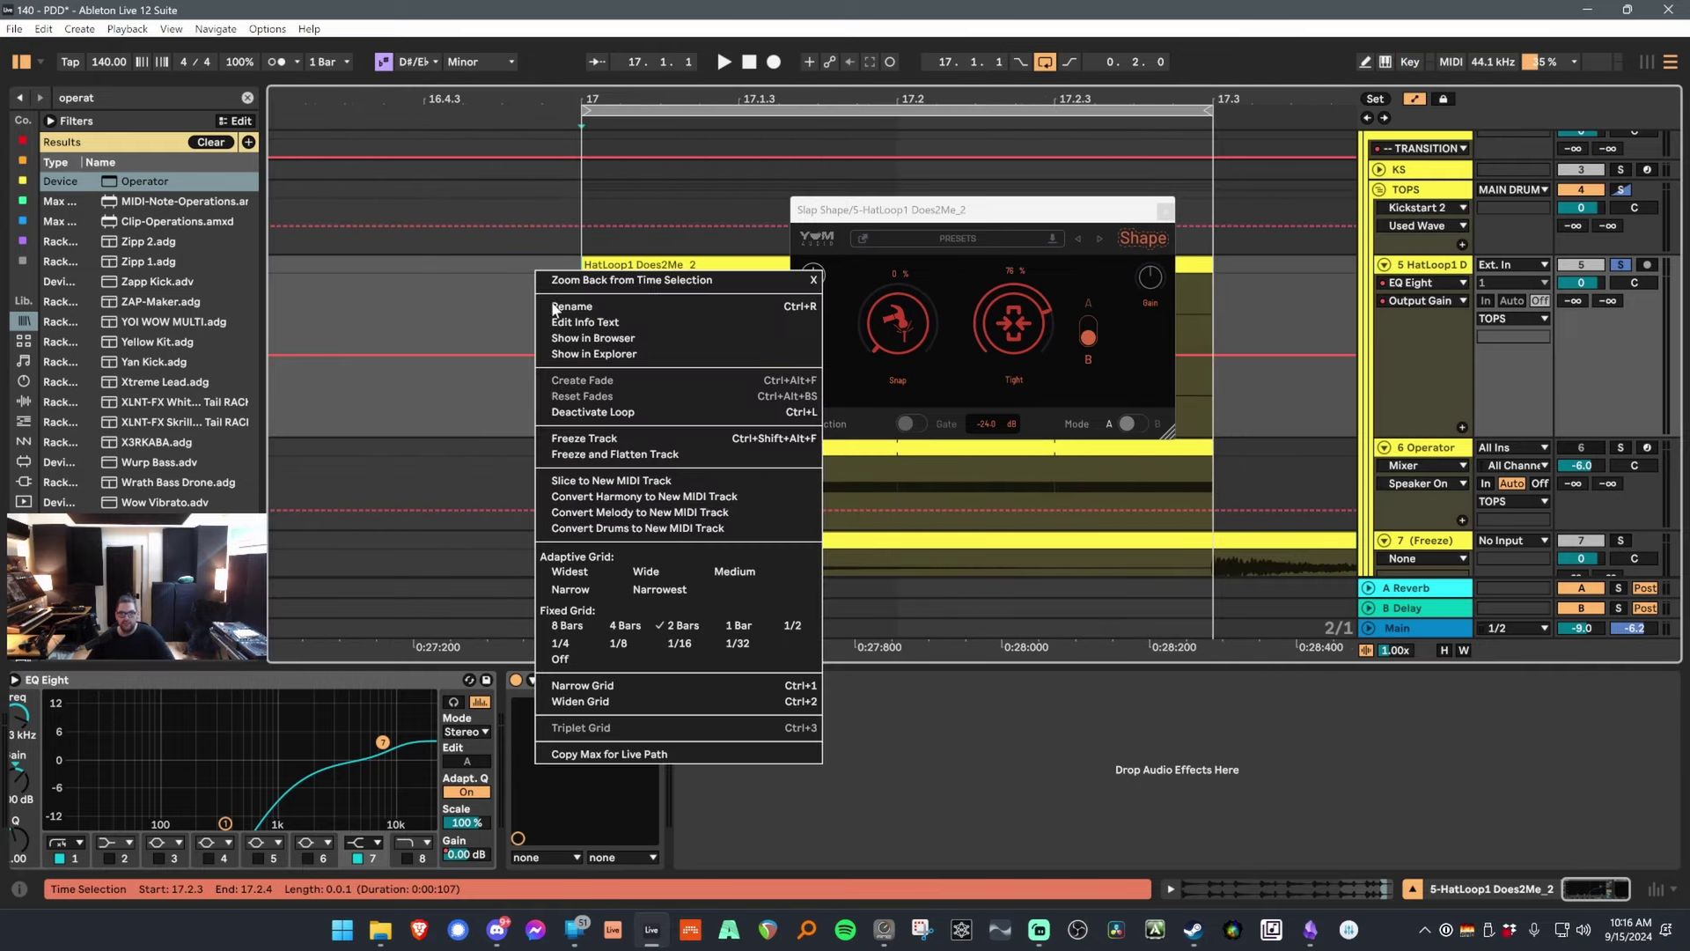
pyautogui.click(664, 632)
pyautogui.click(660, 355)
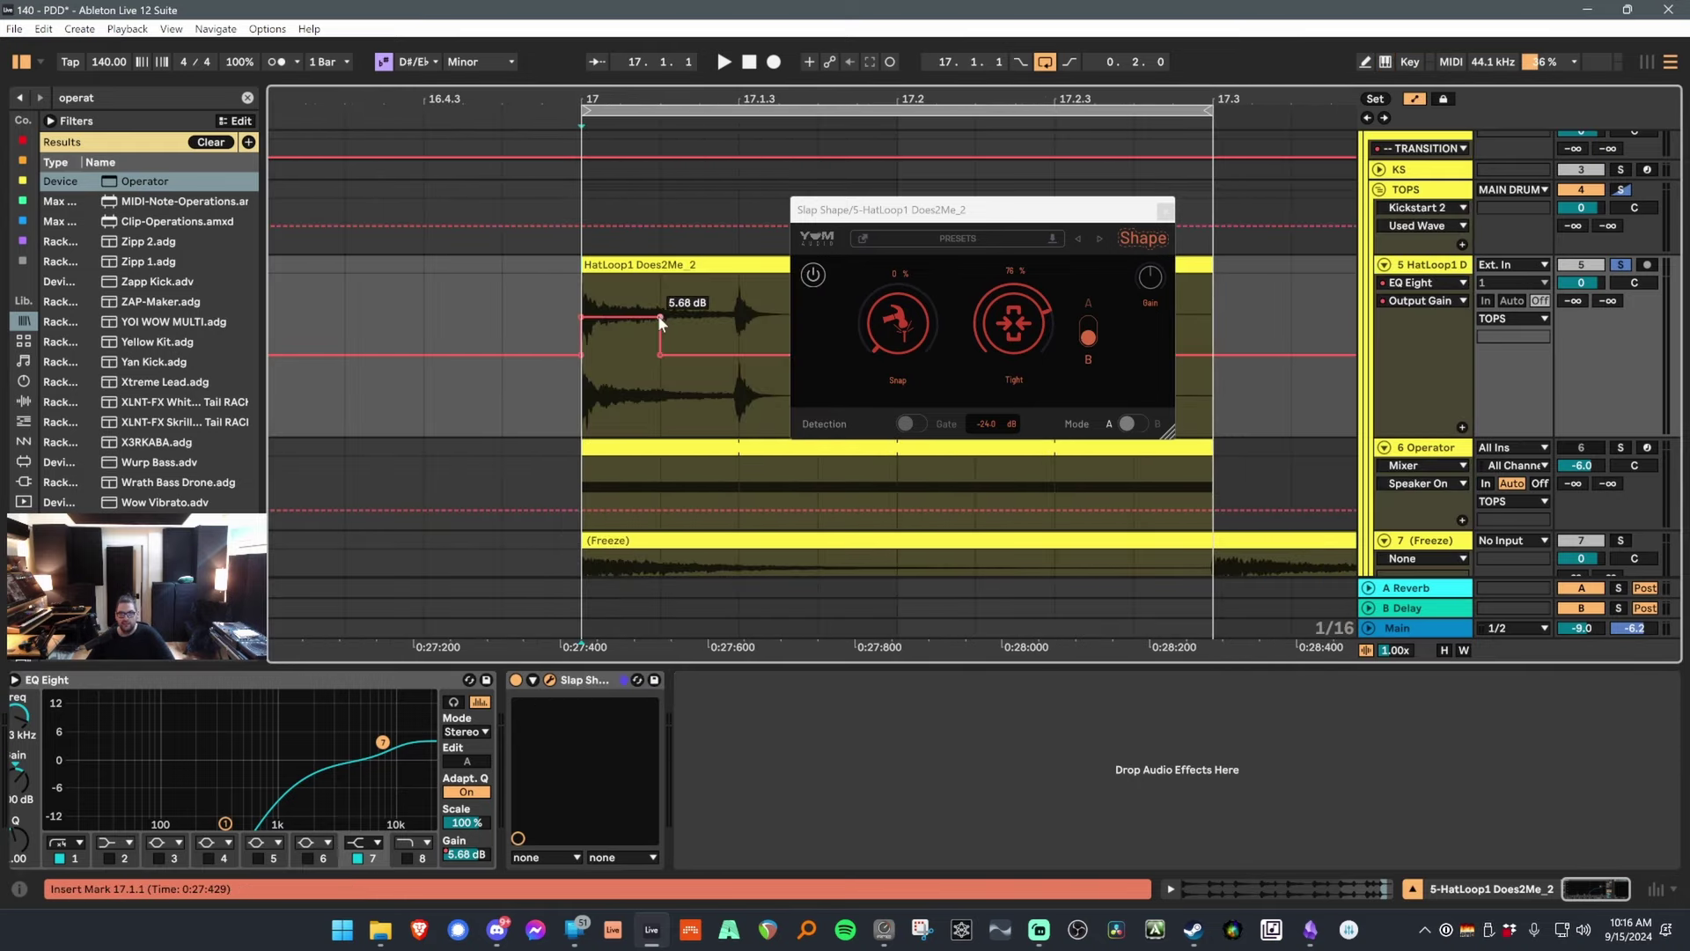
pyautogui.moveTo(658, 315); pyautogui.dragTo(616, 339)
# Copy the Output Gain spike onto the loop's remaining hits, moving the Slap Shape window out of the way.
pyautogui.moveTo(740, 312); pyautogui.dragTo(583, 317)
pyautogui.hotkey('ctrl', 'd')
pyautogui.moveTo(880, 209); pyautogui.dragTo(1160, 500)
pyautogui.moveTo(897, 330); pyautogui.dragTo(738, 321)
pyautogui.hotkey('ctrl', 'd')
pyautogui.moveTo(898, 352); pyautogui.dragTo(971, 352)
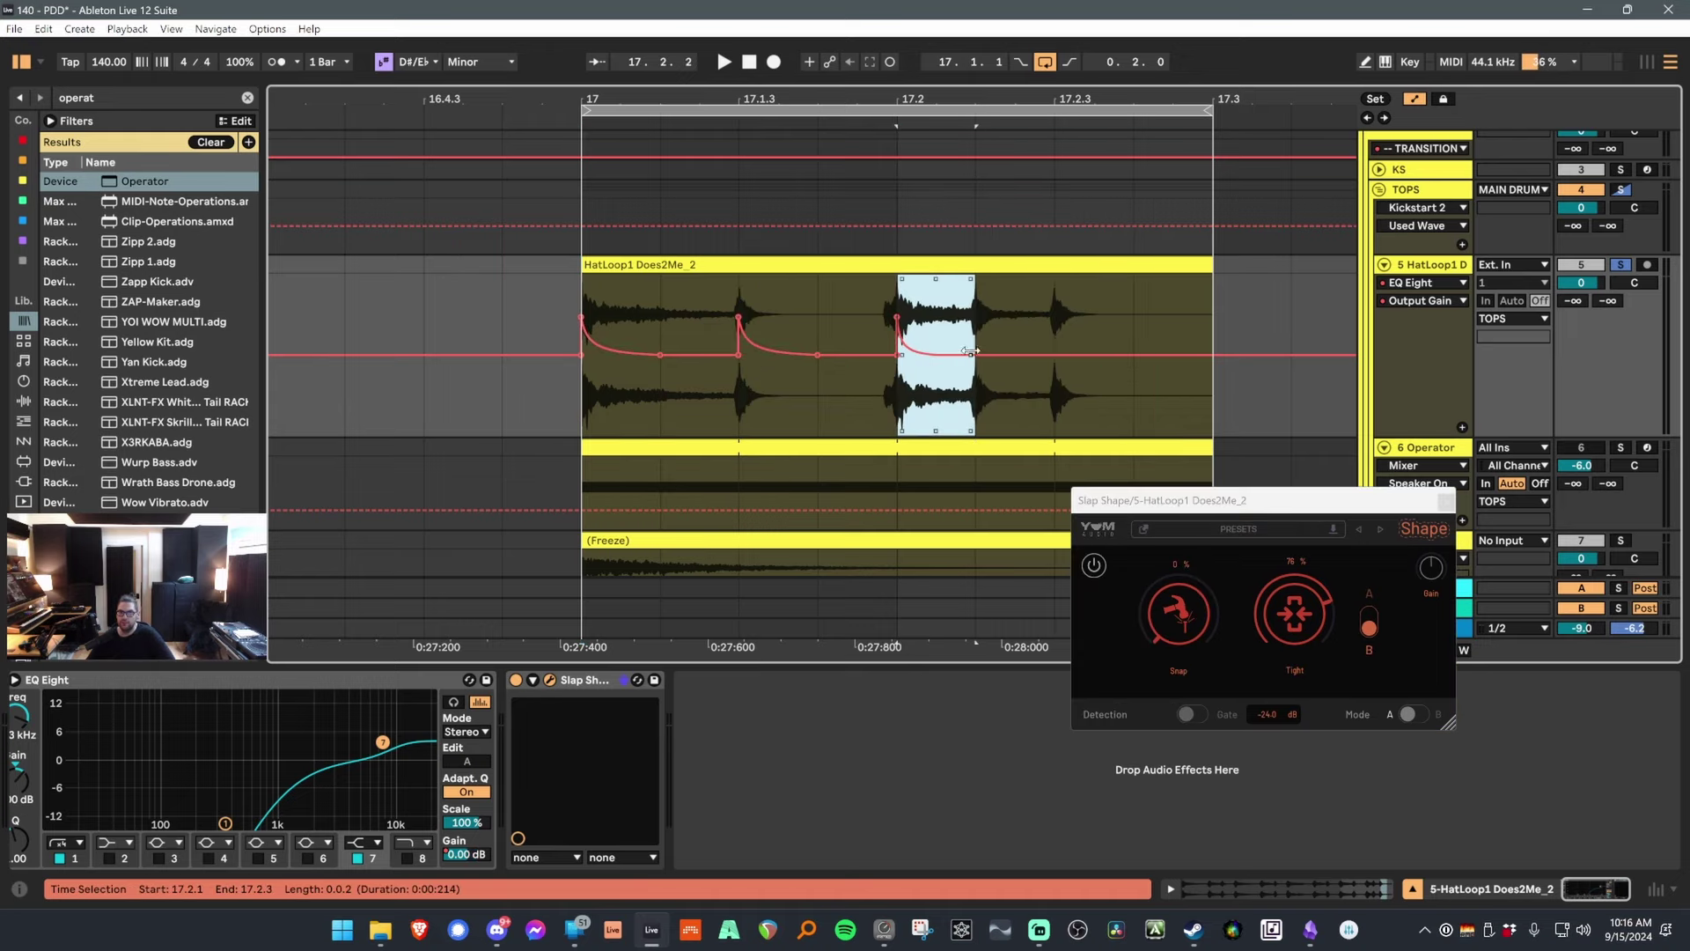
pyautogui.hotkey('ctrl', 'd')
pyautogui.hotkey('ctrl', 'd')
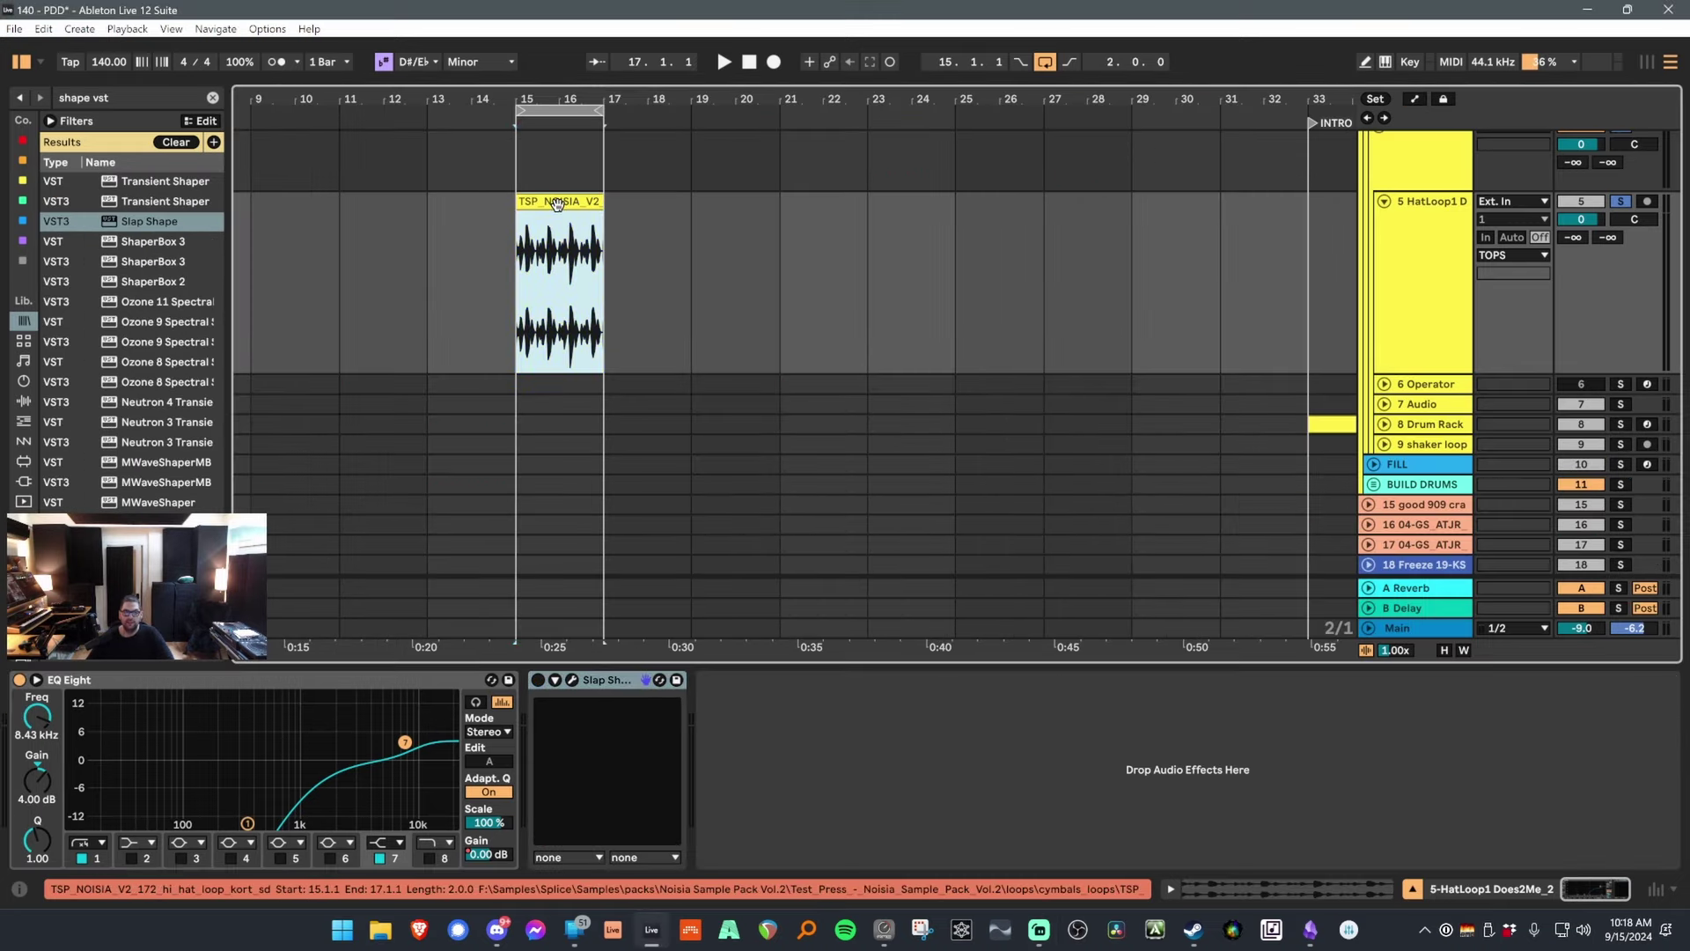
# Open the TSP_NOISIA_V2_172_hi_hat_loop_kort_sd clip, review its warp modes, and play it zoomed in with Complex warping.
pyautogui.doubleClick(556, 204)
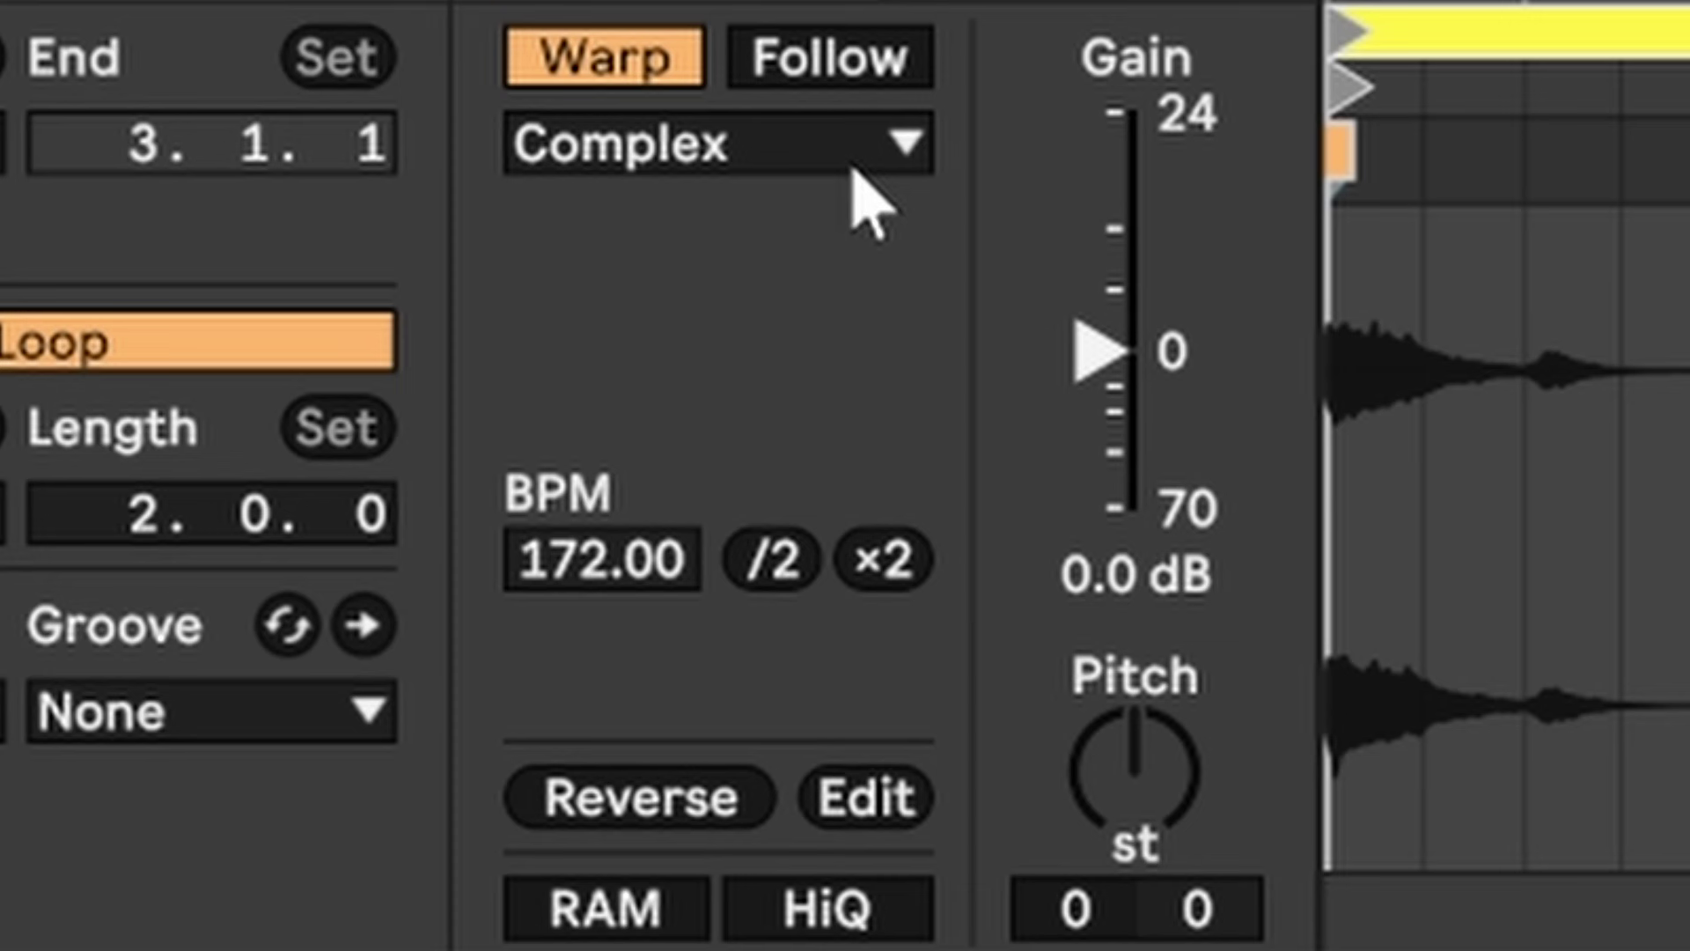
pyautogui.click(851, 164)
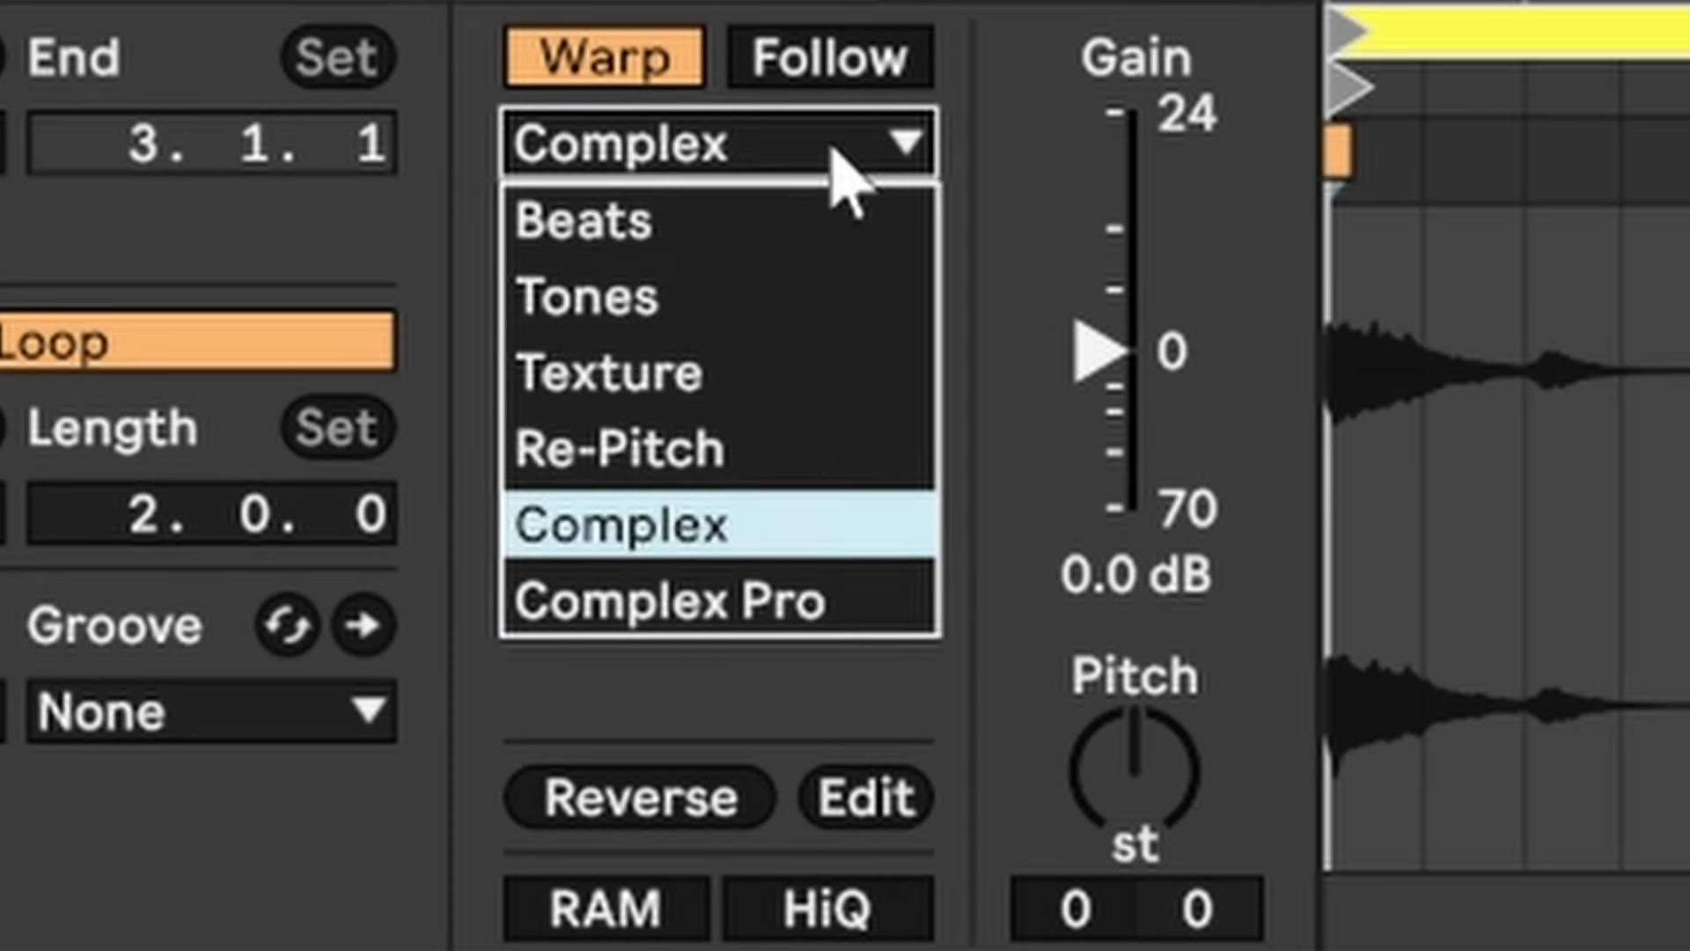
pyautogui.click(827, 161)
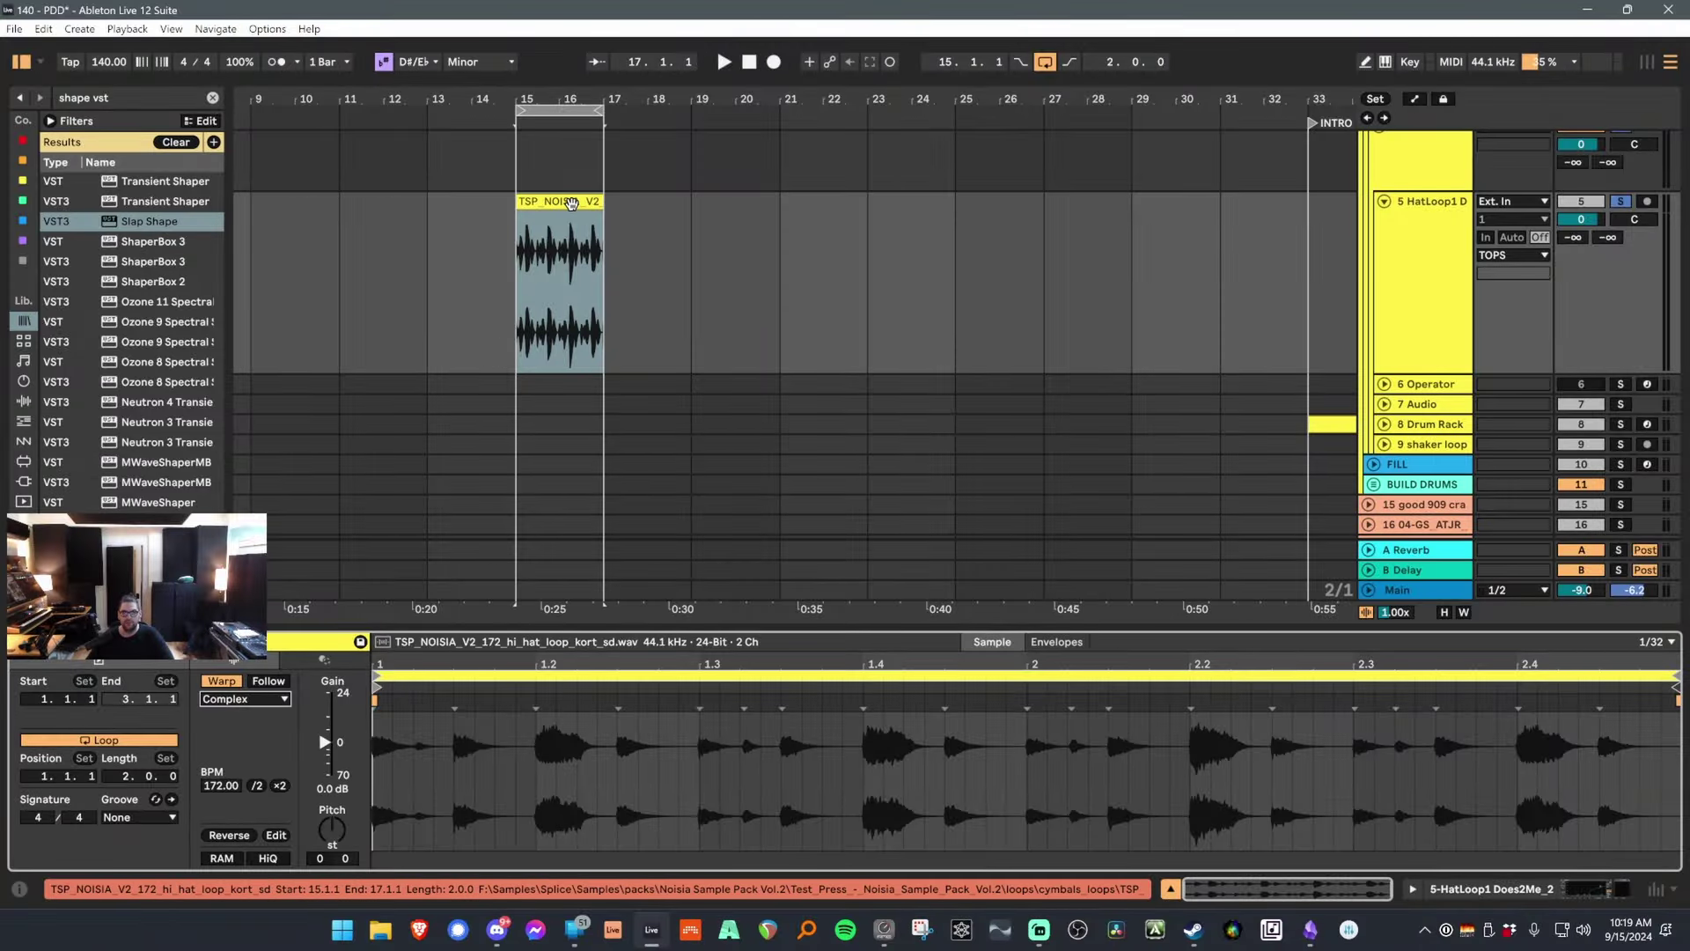
pyautogui.click(572, 203)
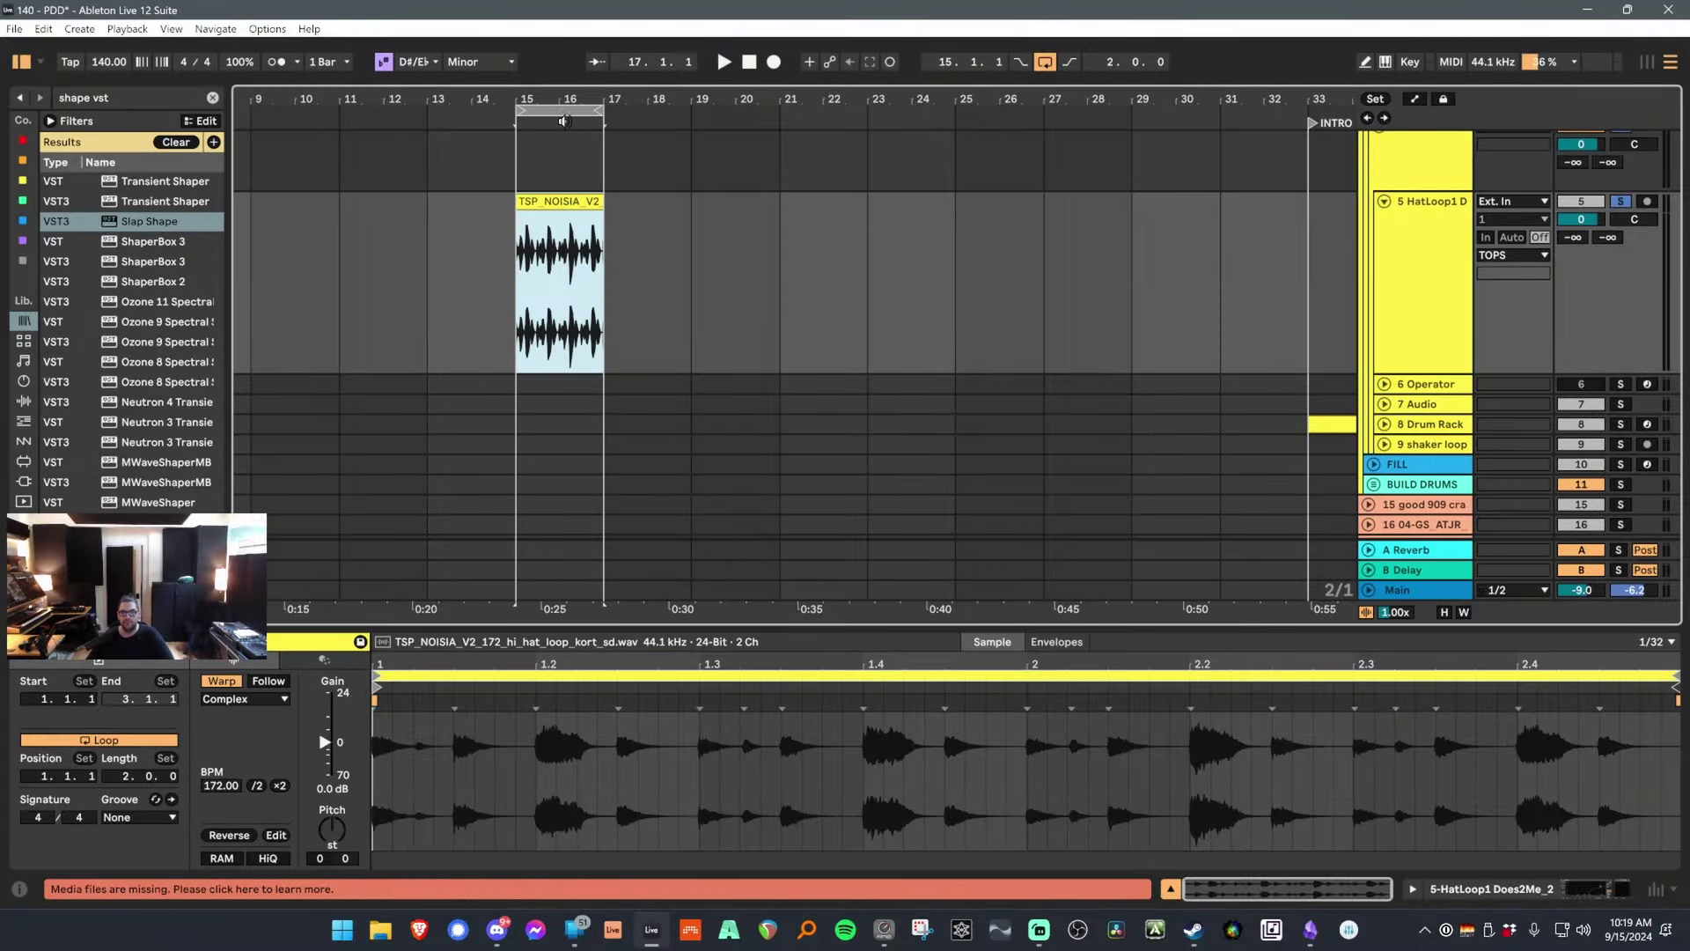
pyautogui.moveTo(555, 100); pyautogui.dragTo(622, 121)
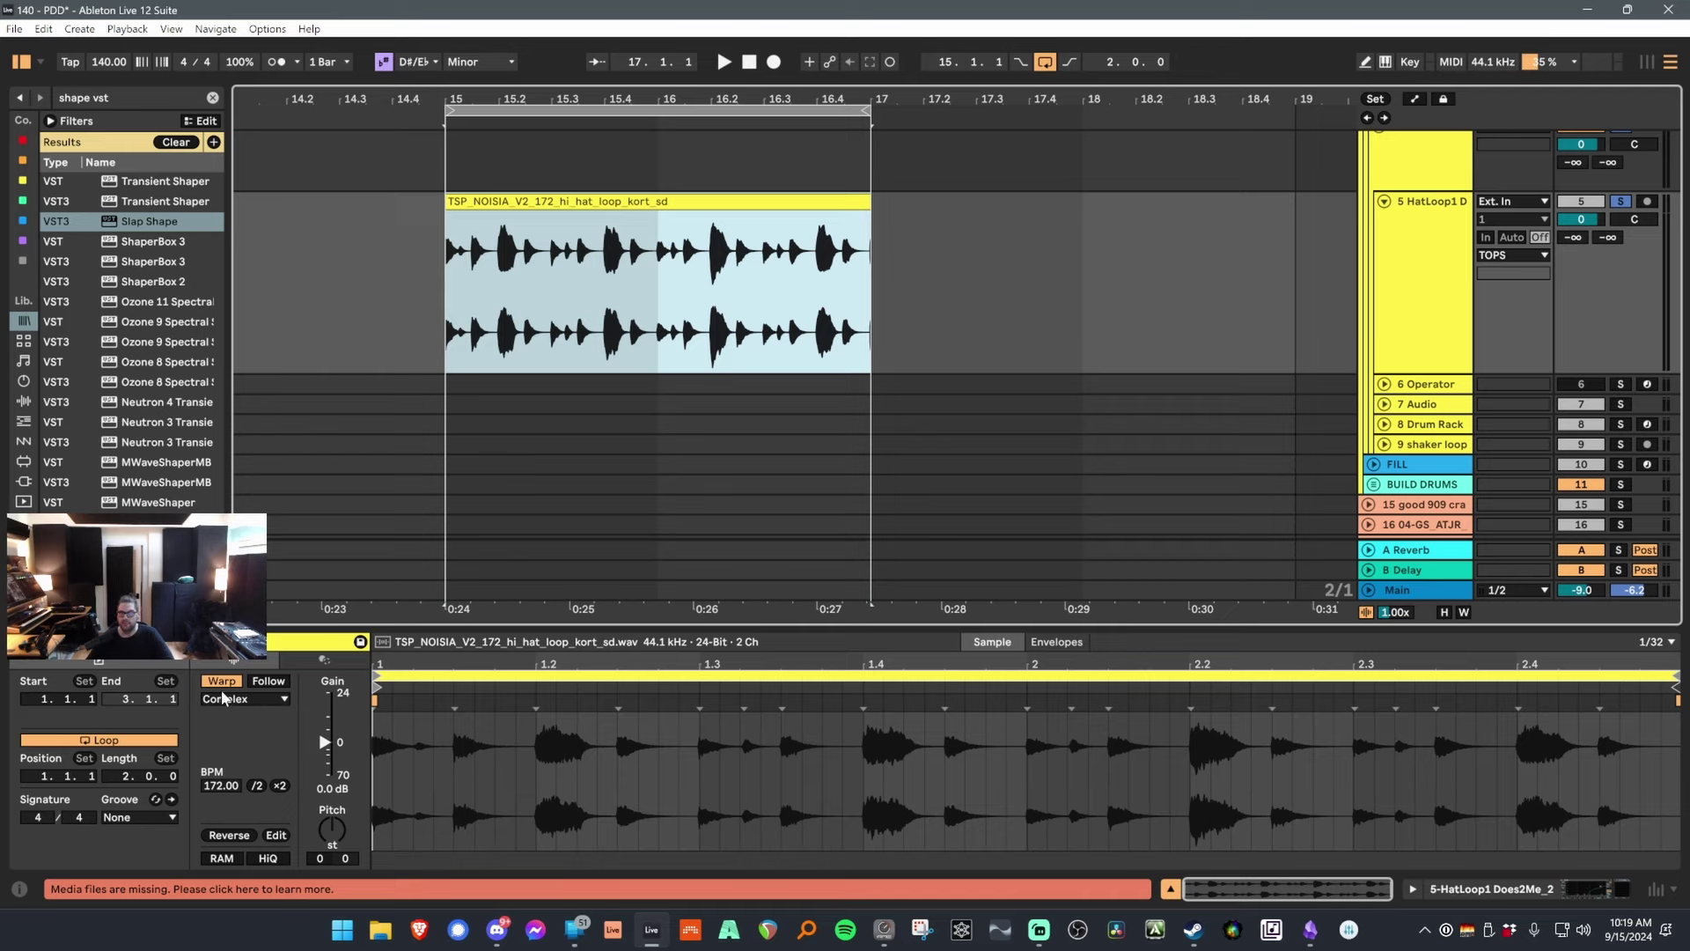
pyautogui.press('space')
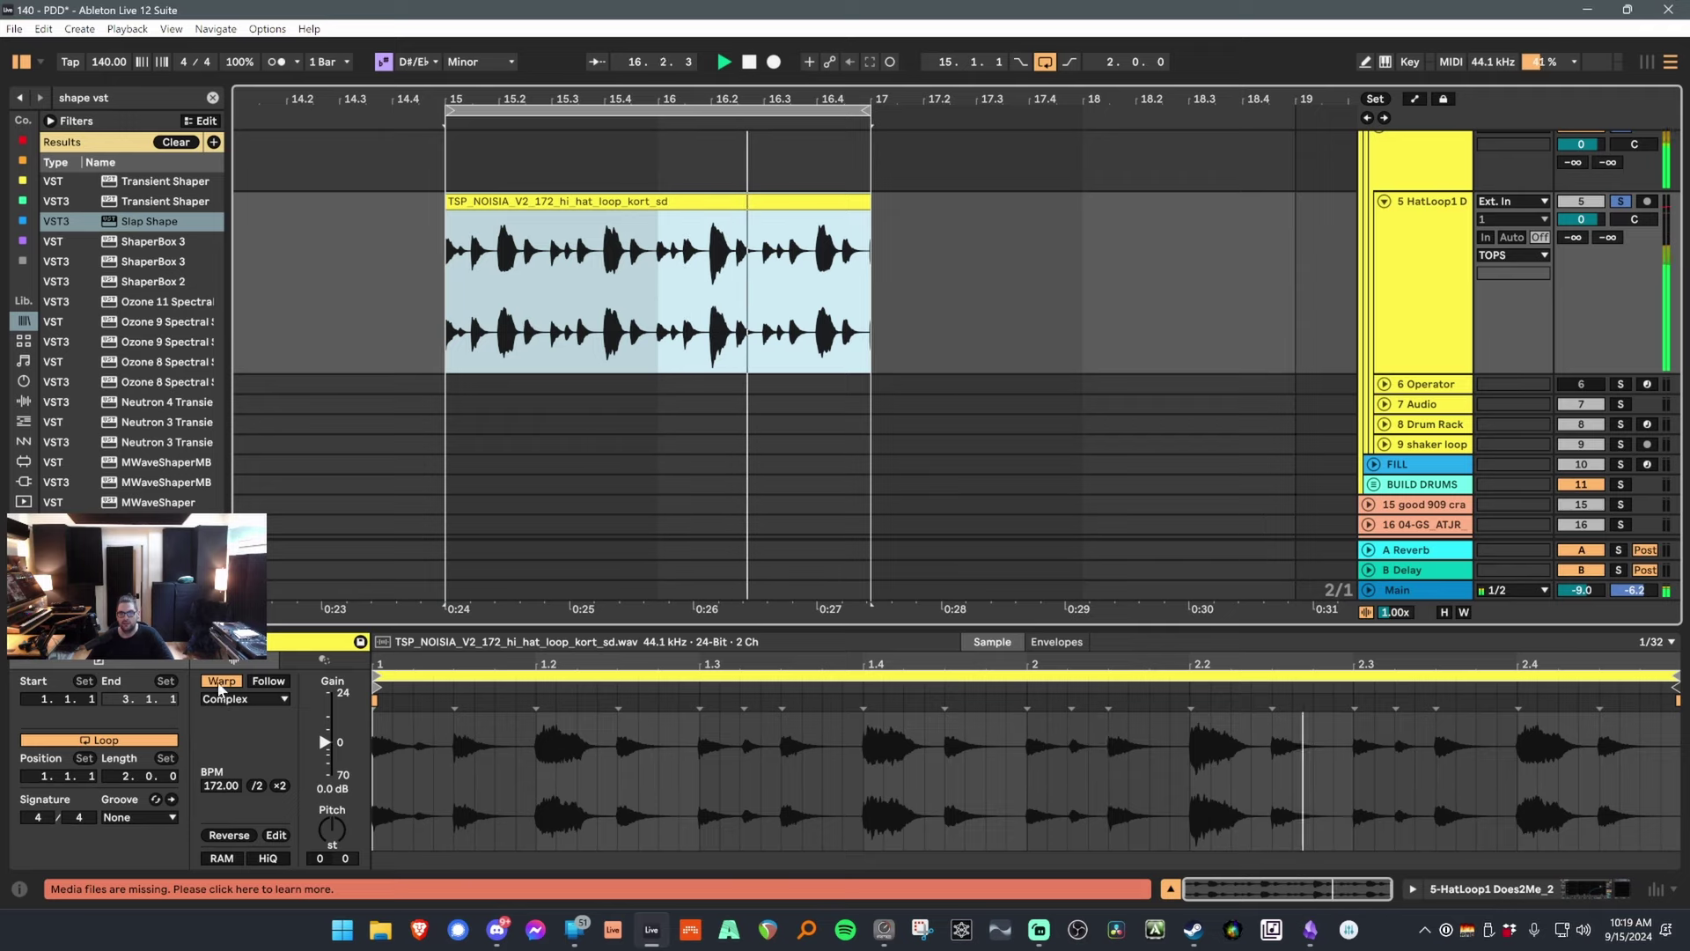
pyautogui.press('space')
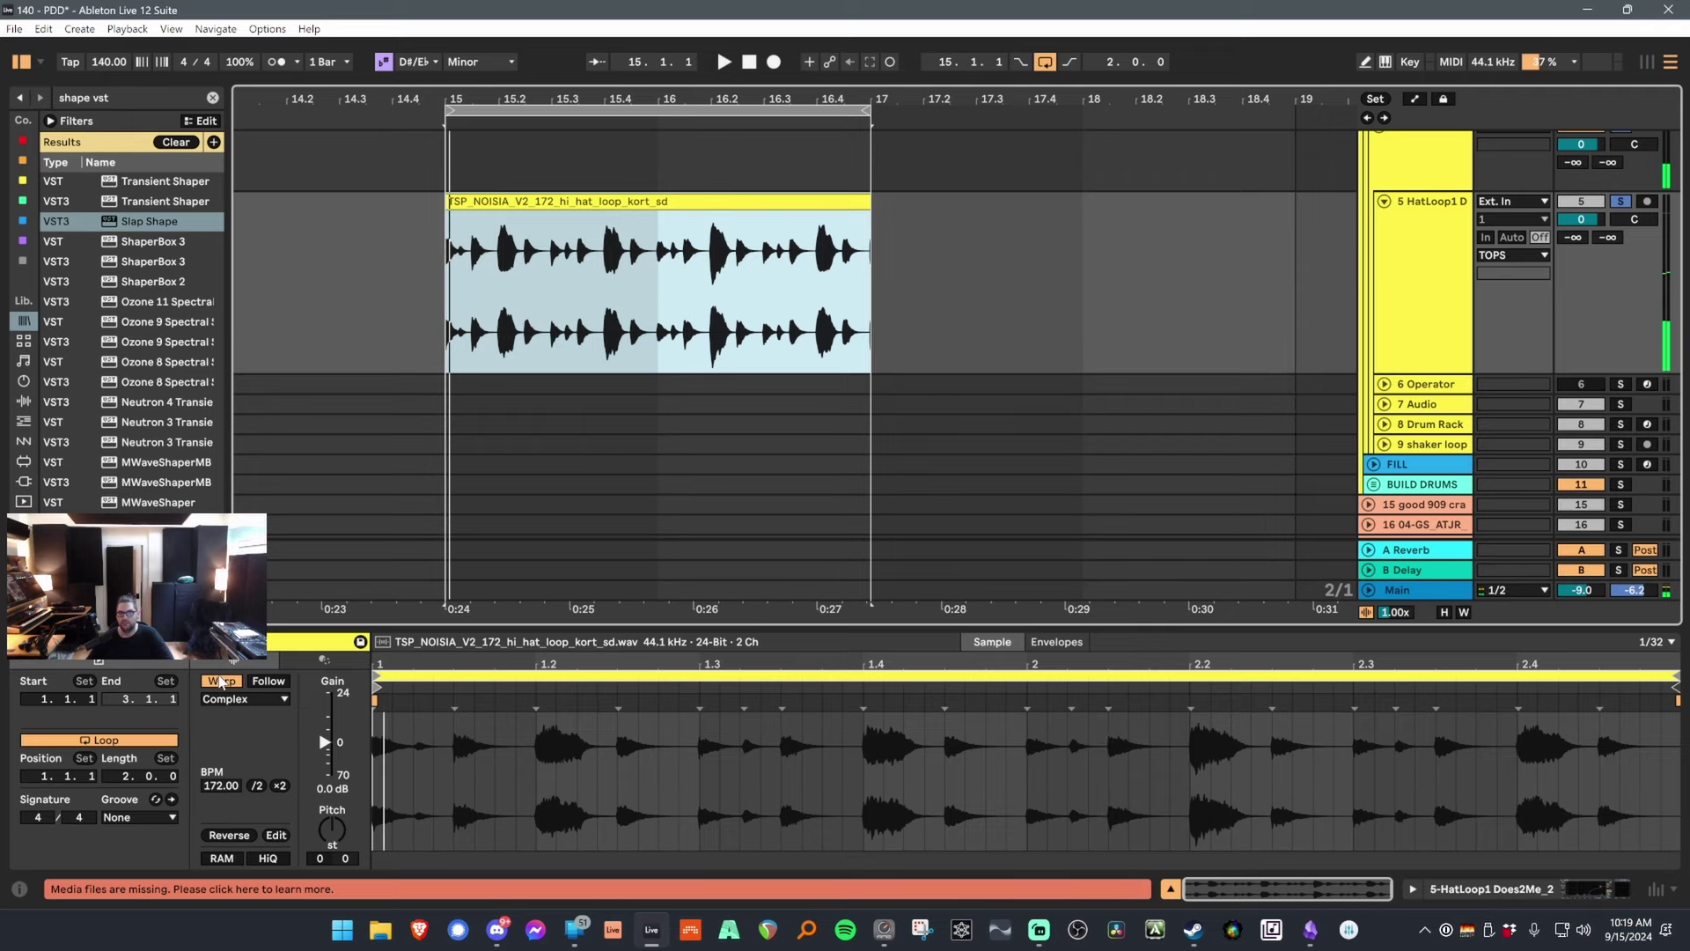
# Try the hi-hat loop with Warp switched off, play it, and undo the change.
pyautogui.click(222, 681)
pyautogui.press('space')
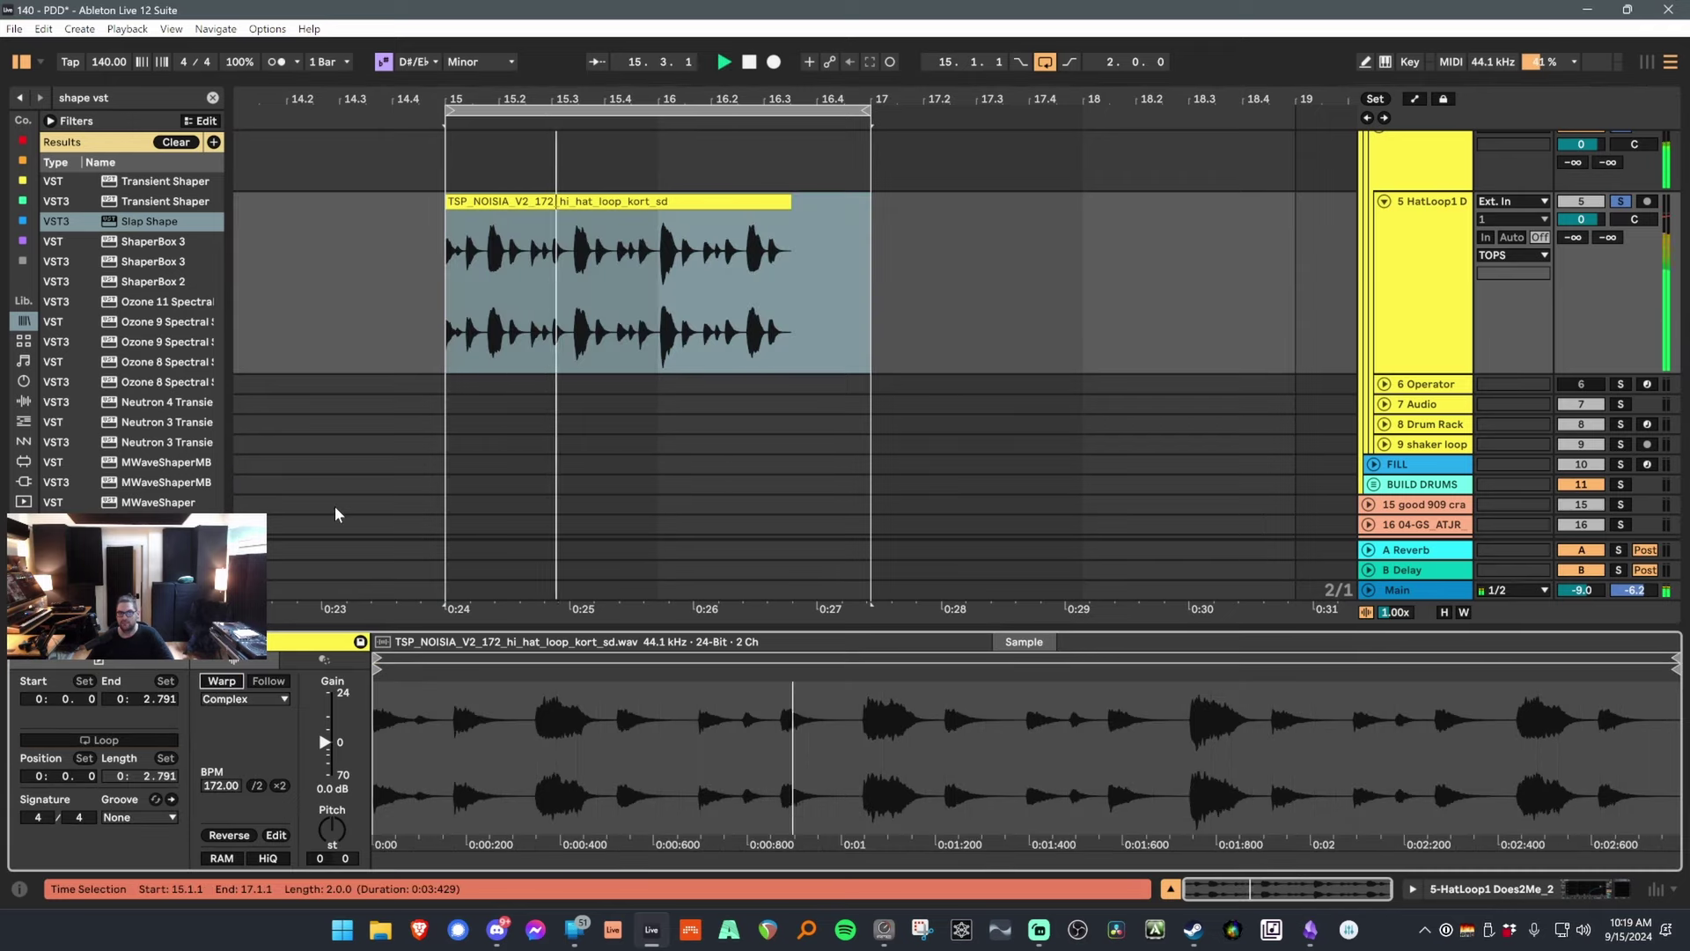
pyautogui.press('space')
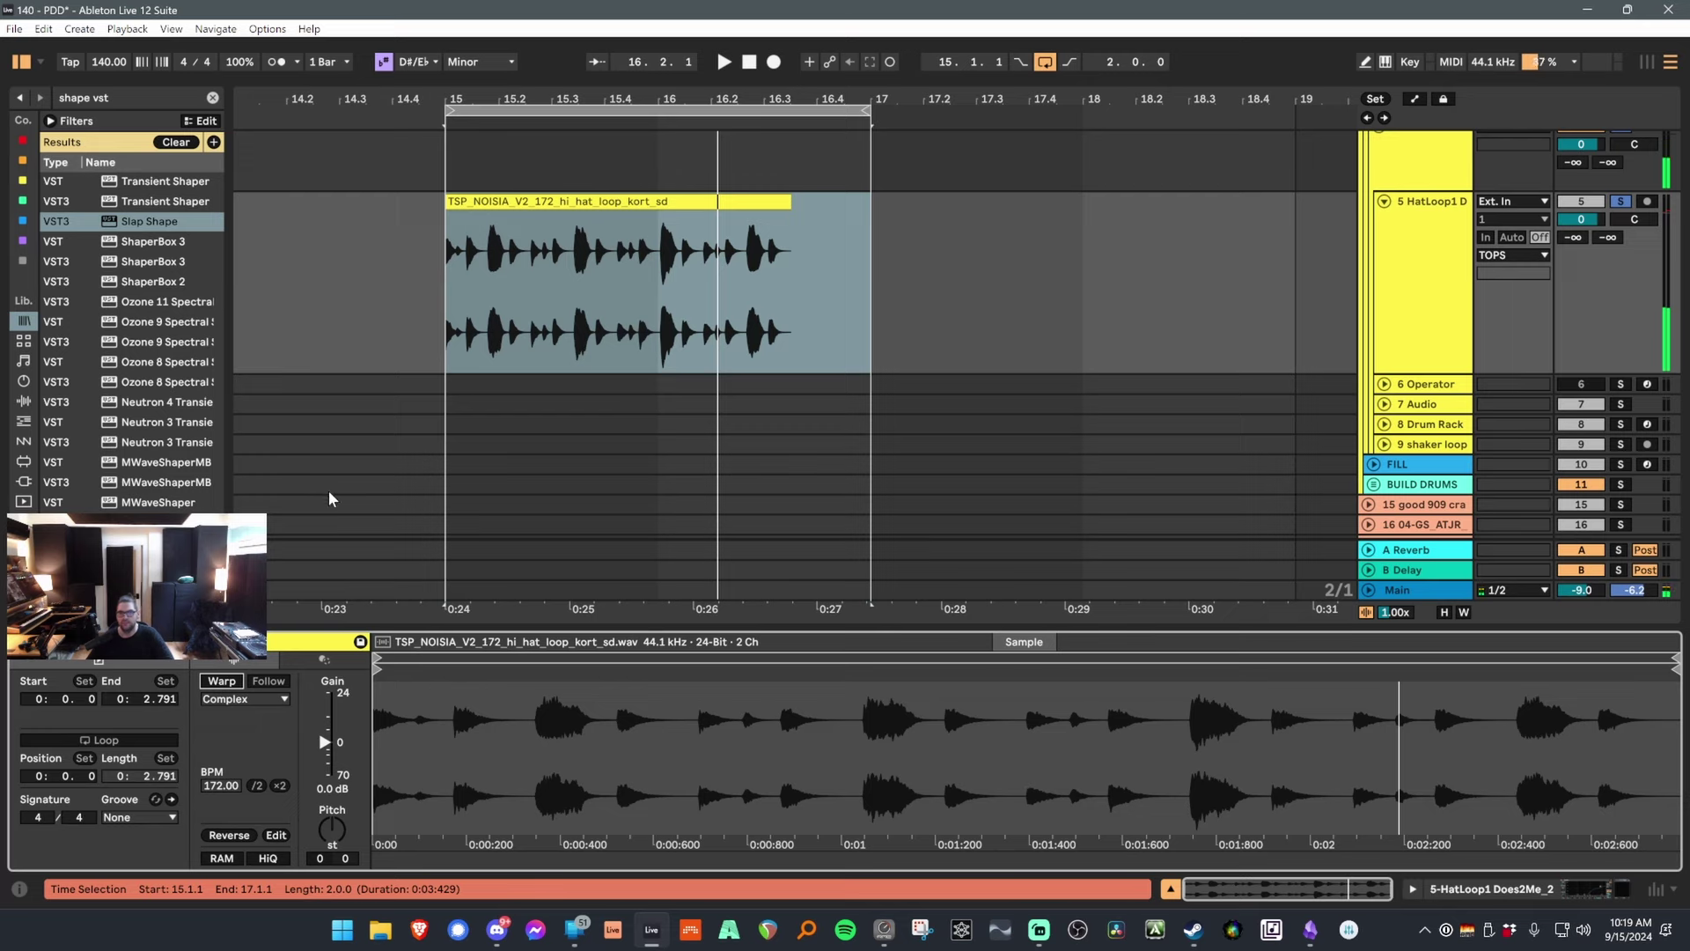
pyautogui.hotkey('ctrl', 'z')
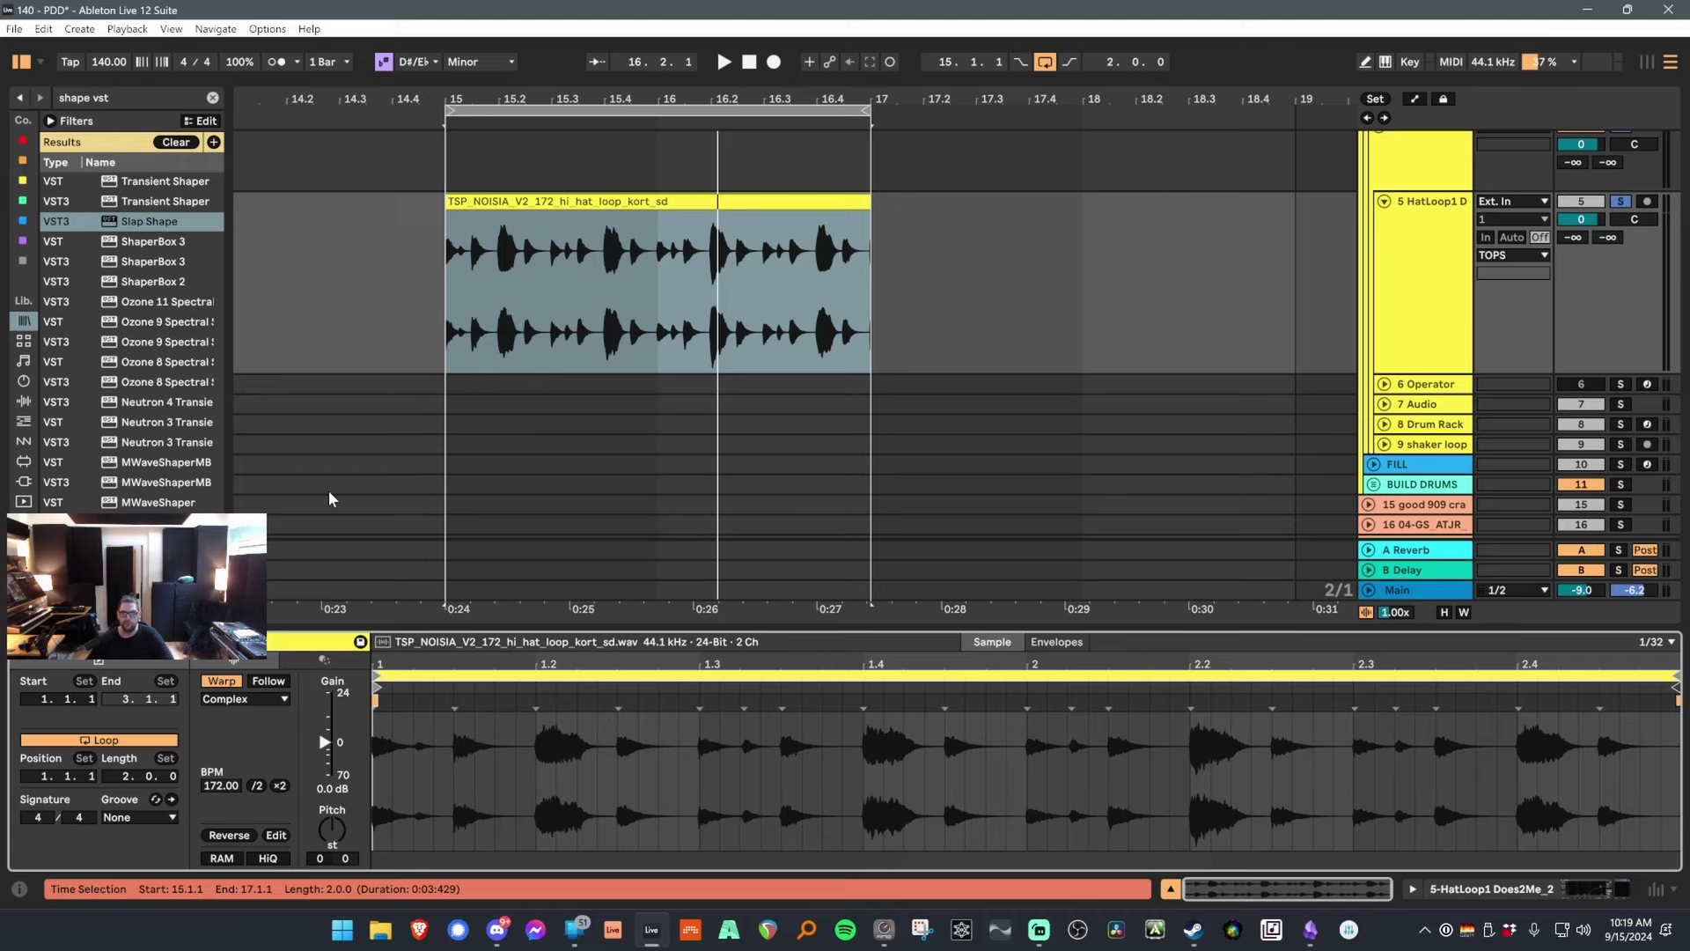
# Select the NOISIA hi-hat loop clip and set its warp mode to Re-Pitch.
pyautogui.moveTo(563, 266)
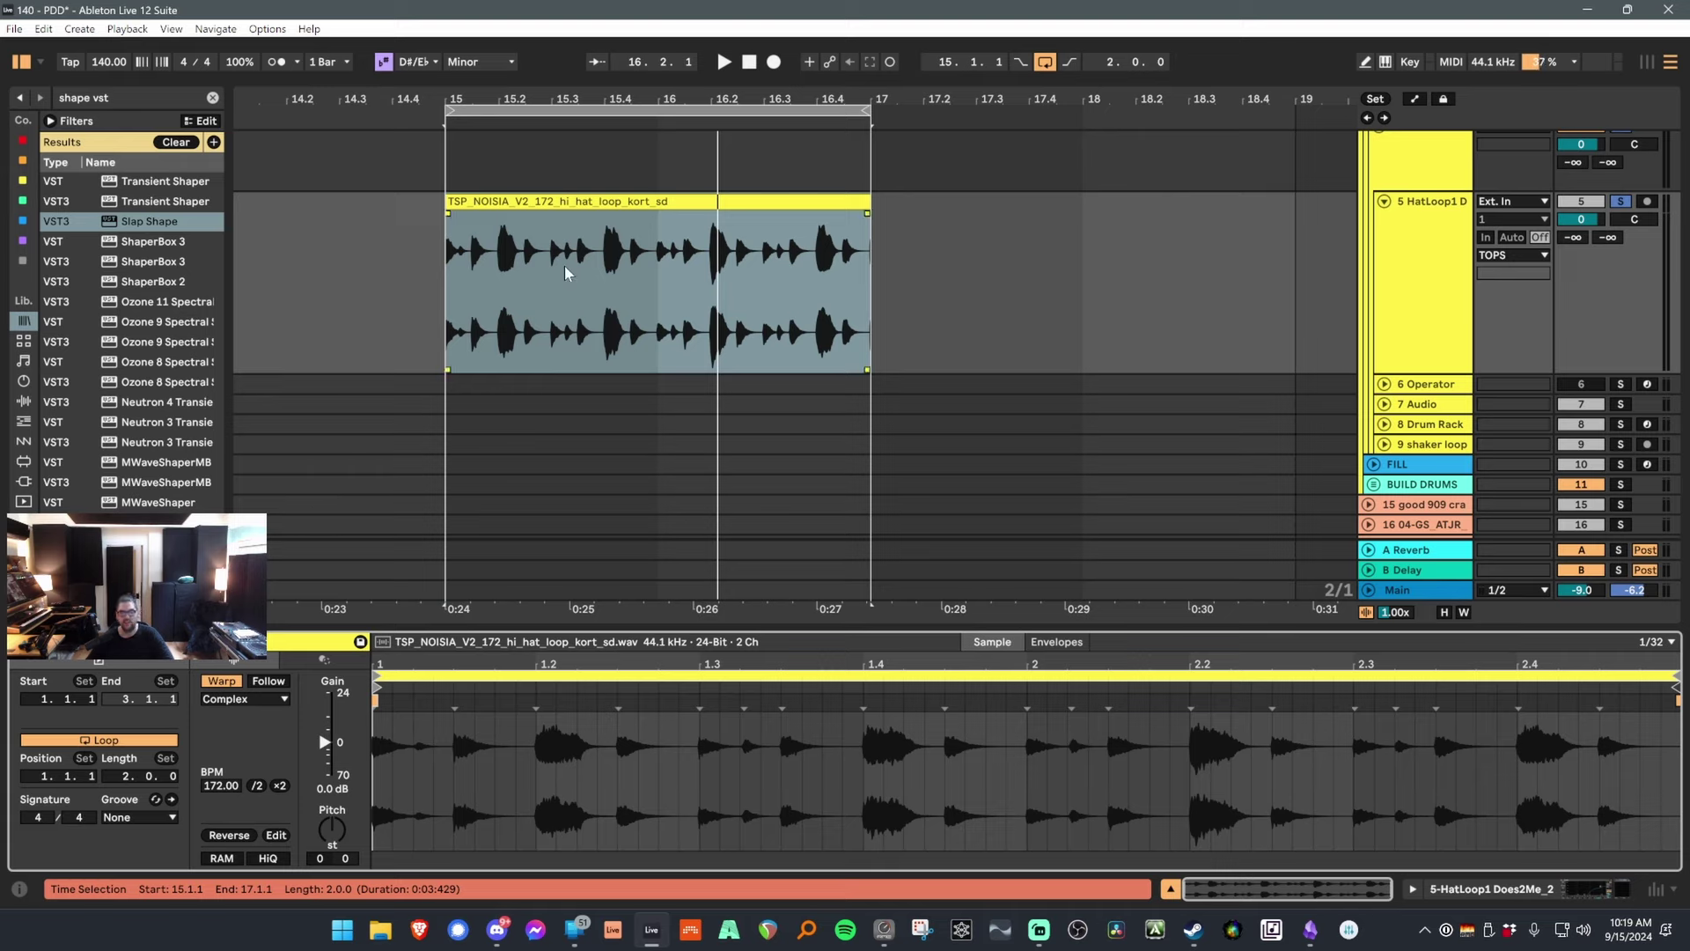
pyautogui.click(552, 203)
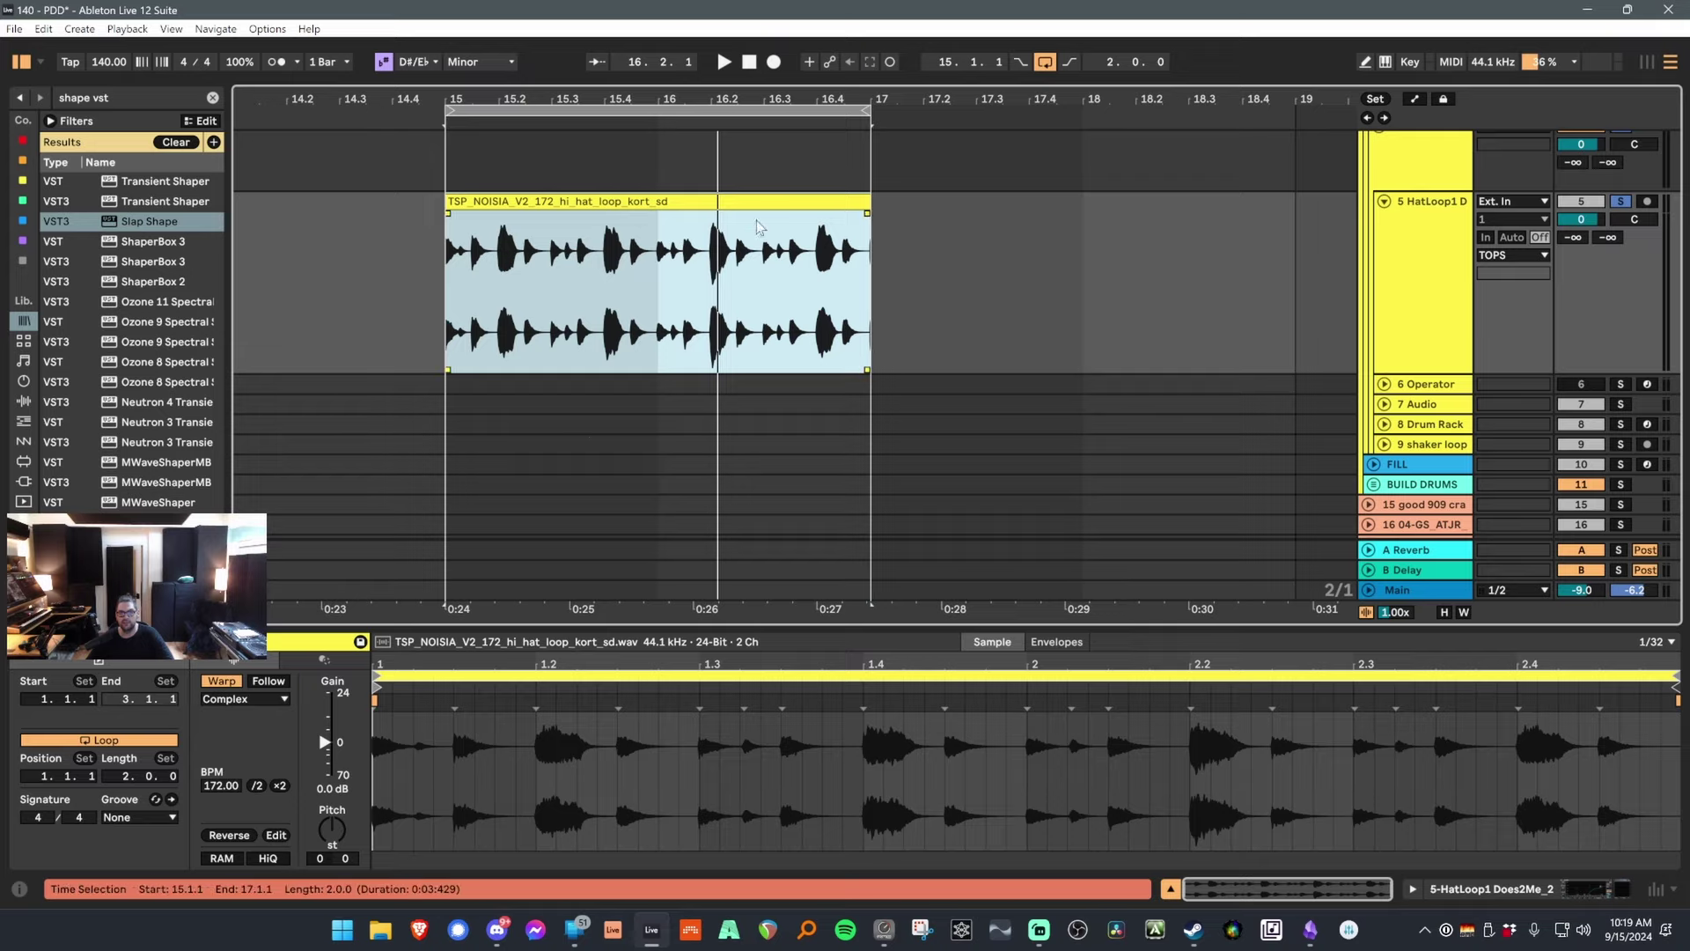
pyautogui.click(227, 699)
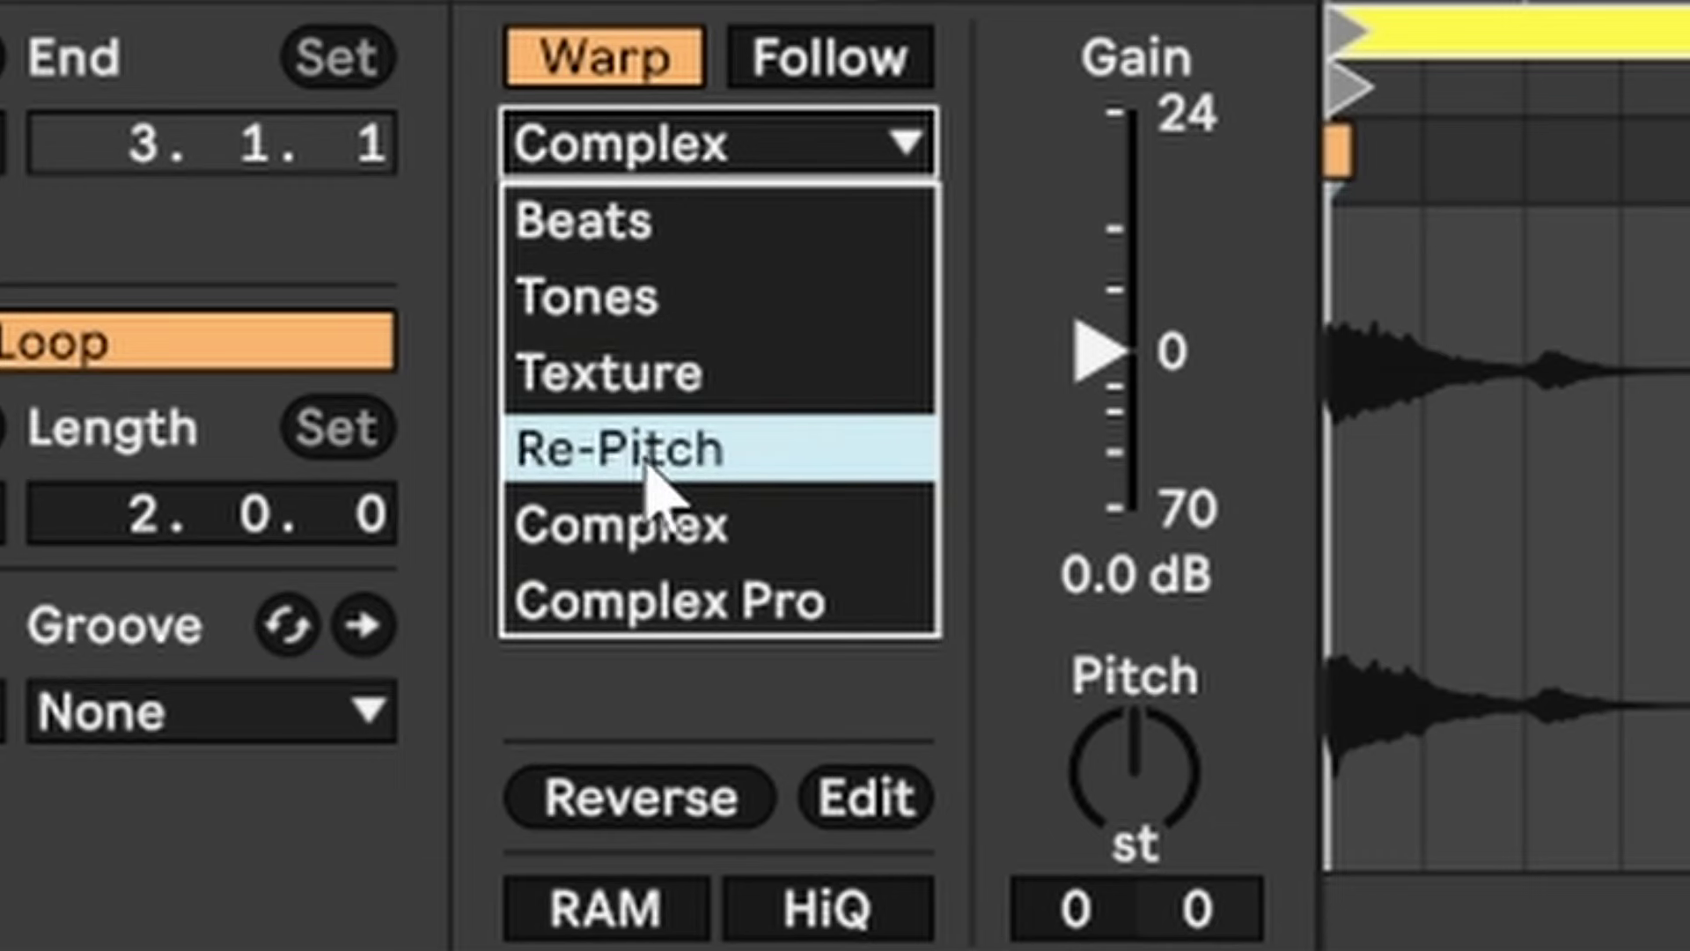
pyautogui.click(646, 465)
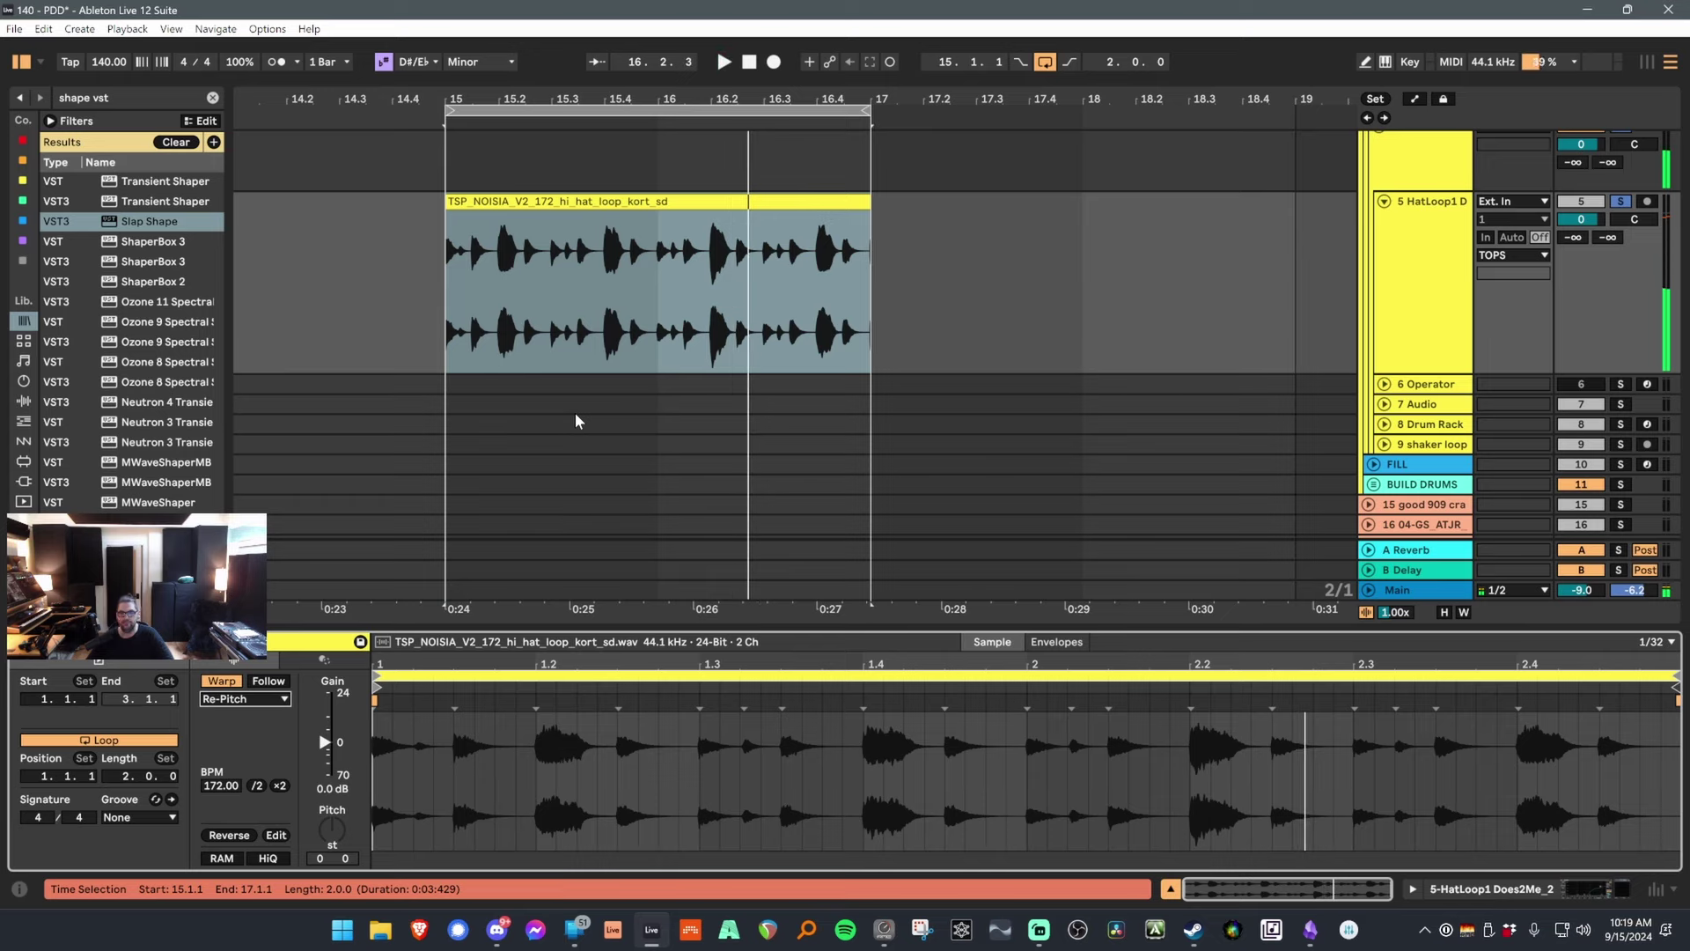
# Raise EQ Eight's band 7 high shelf to about 9.79 kHz and 5.08 dB, and play the hi-hat loop.
pyautogui.click(1397, 266)
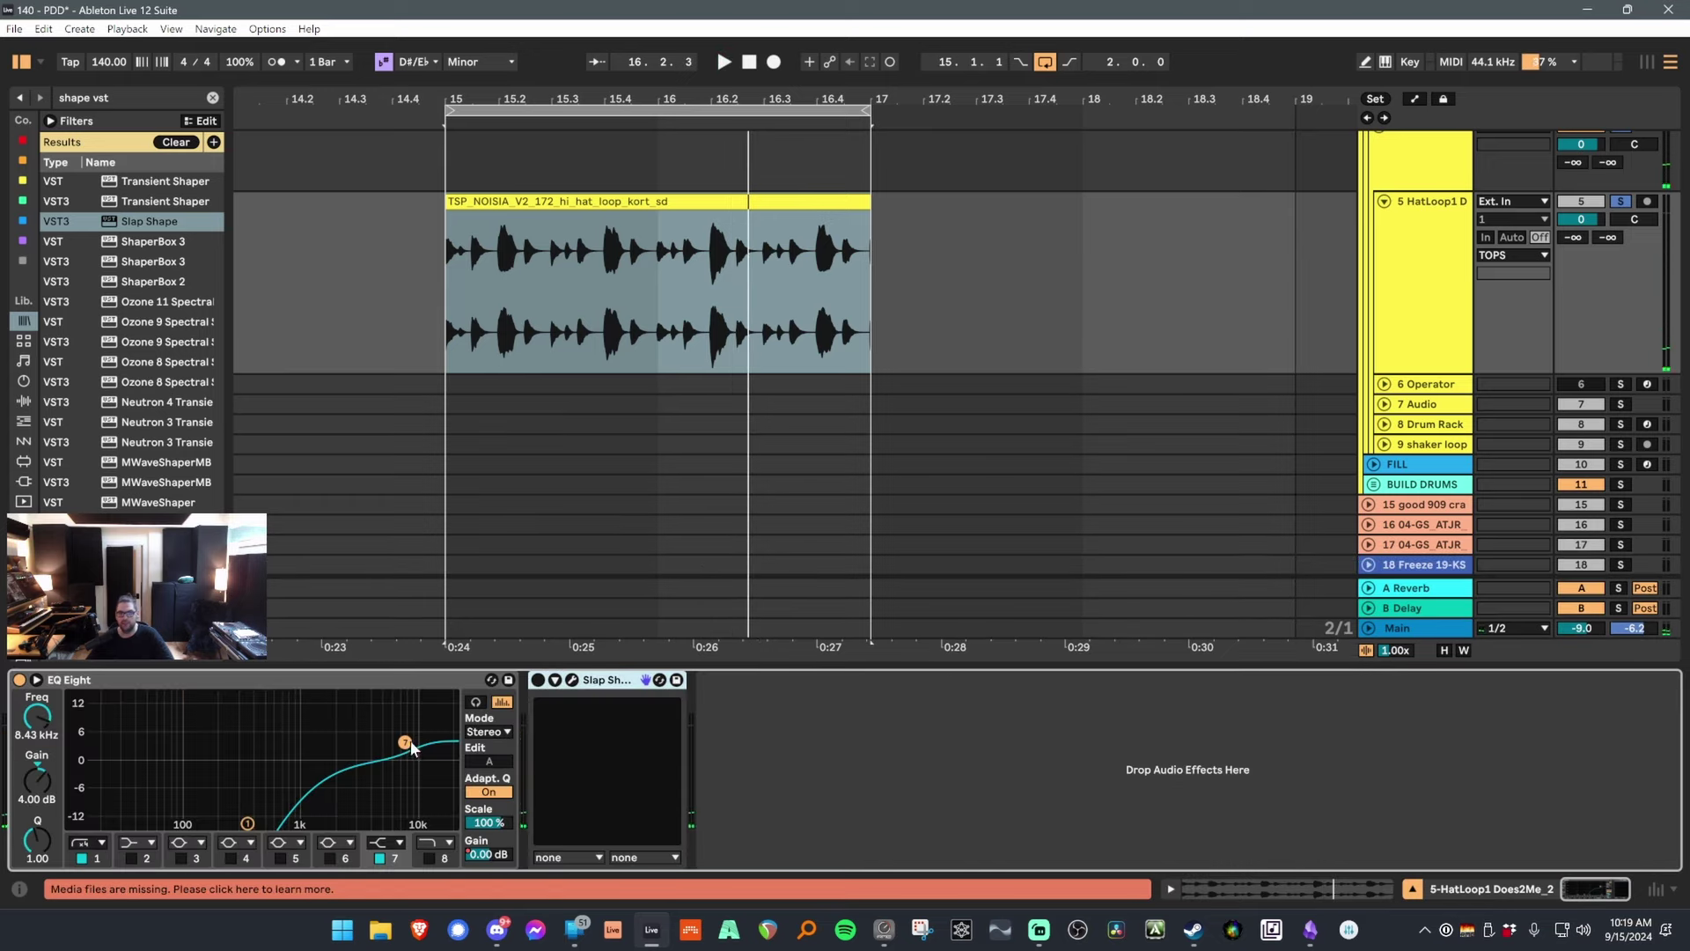
pyautogui.moveTo(405, 743)
pyautogui.mouseDown()
pyautogui.moveTo(403, 724)
pyautogui.moveTo(412, 738)
pyautogui.mouseUp()
pyautogui.press('space')
pyautogui.click(632, 301)
pyautogui.press('space')
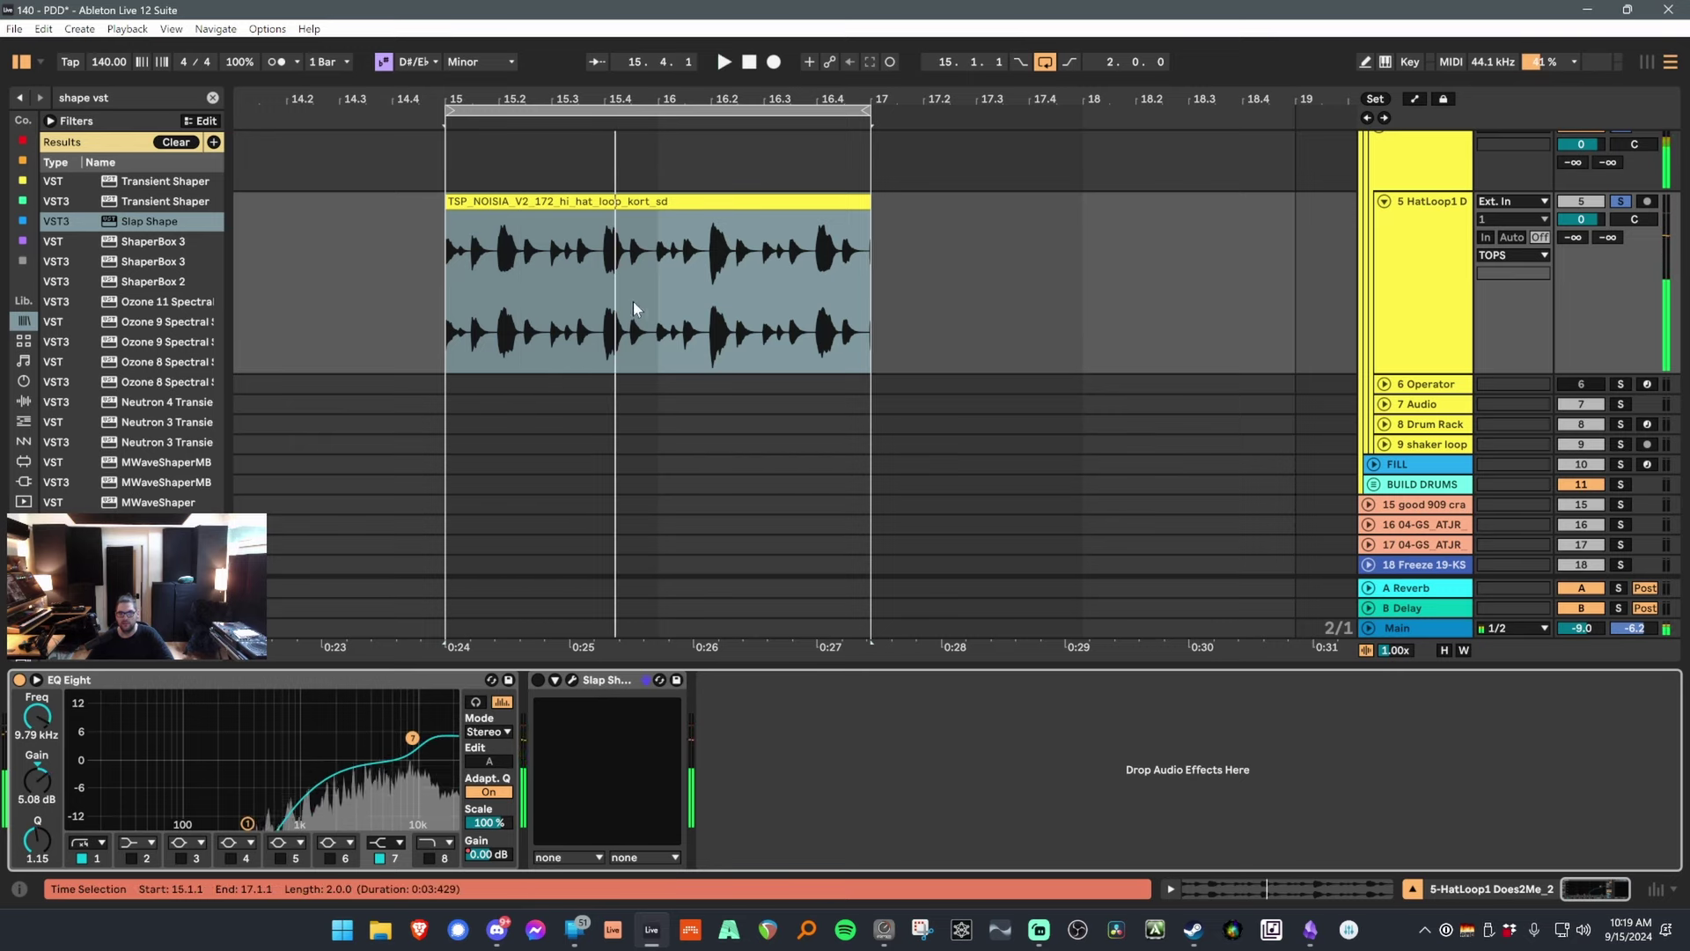
# Reopen the Re-Pitch hi-hat clip in the sample editor and consolidate it into a new clip.
pyautogui.doubleClick(627, 204)
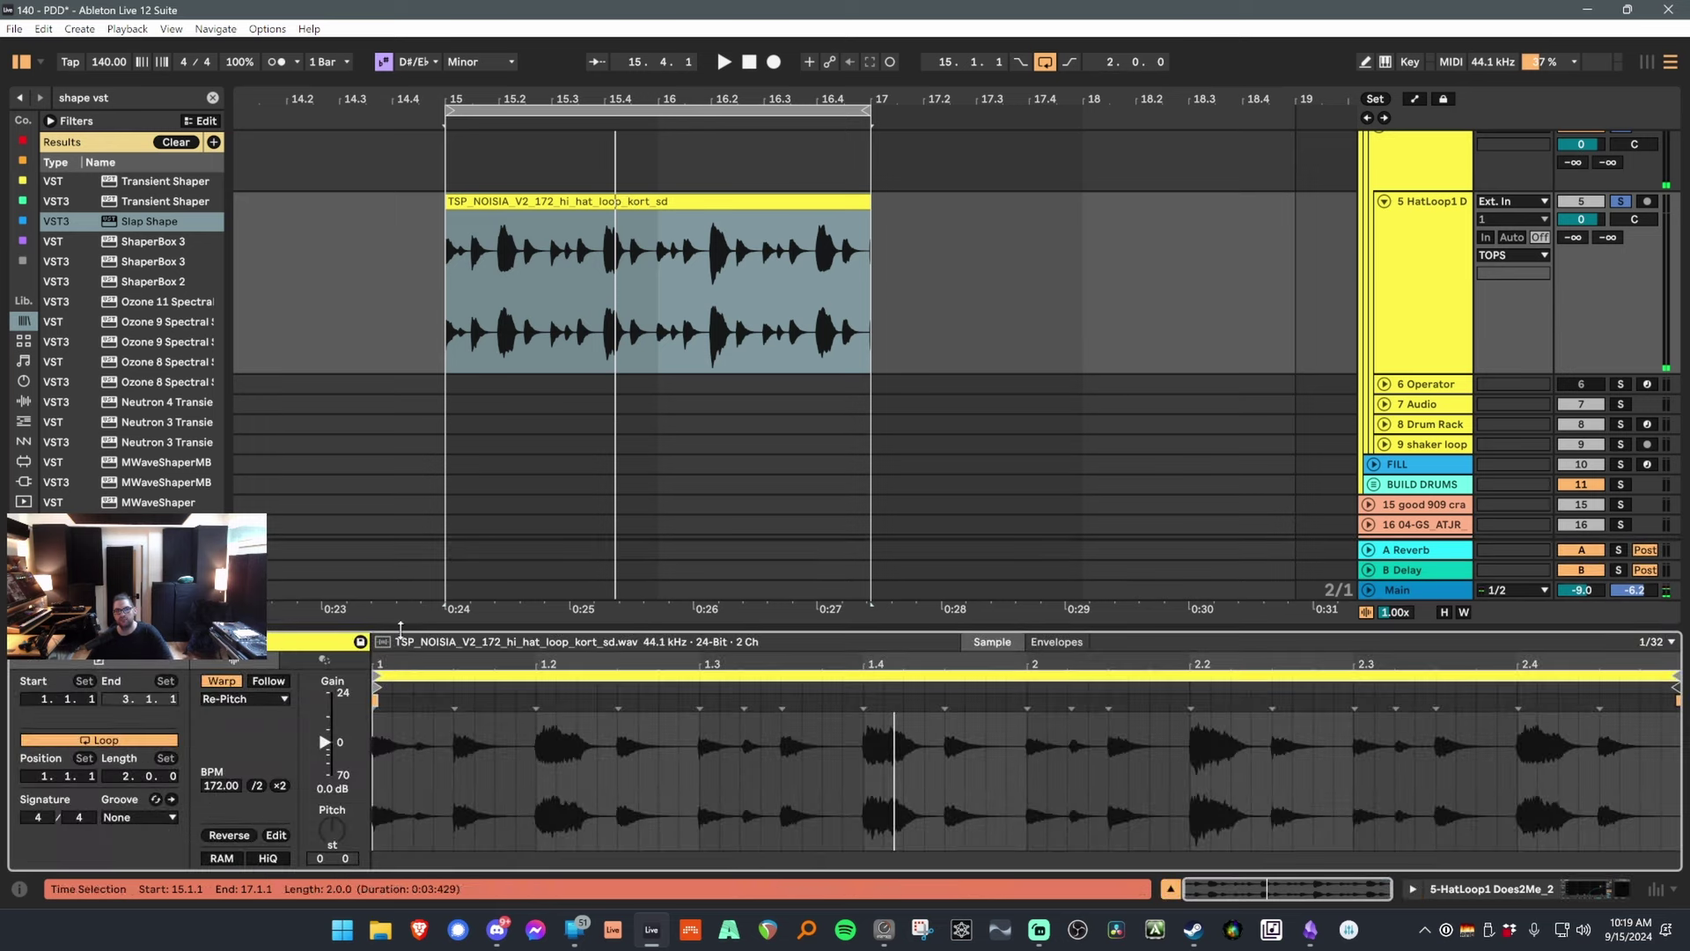
pyautogui.click(274, 702)
pyautogui.click(275, 701)
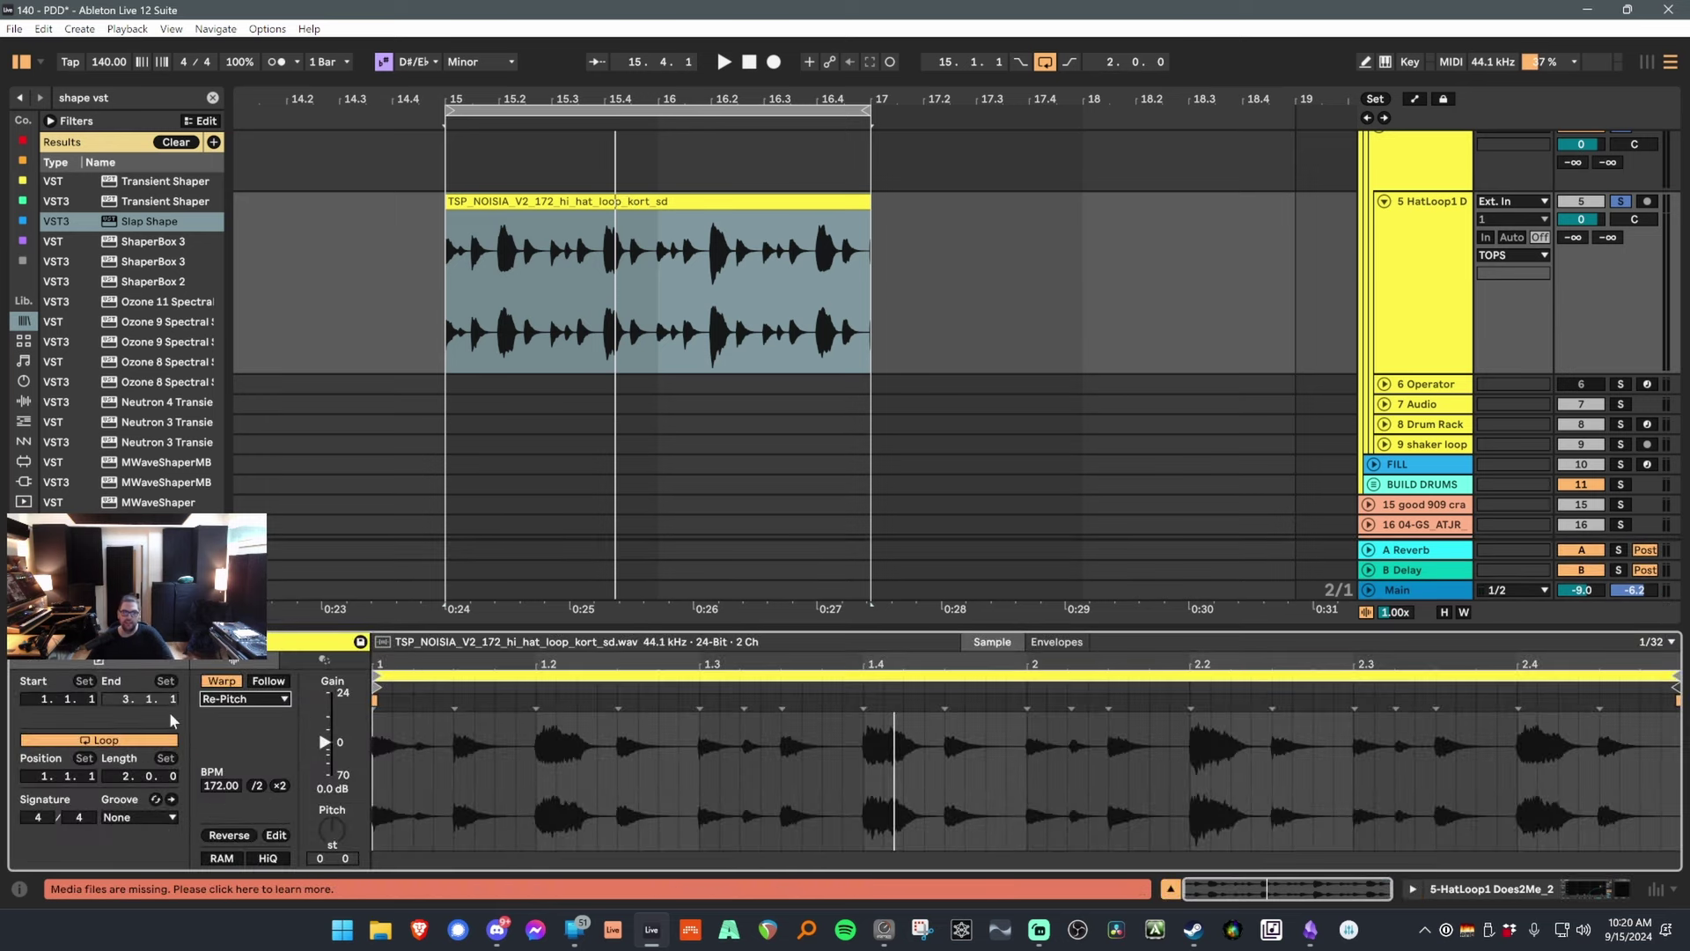
pyautogui.click(604, 203)
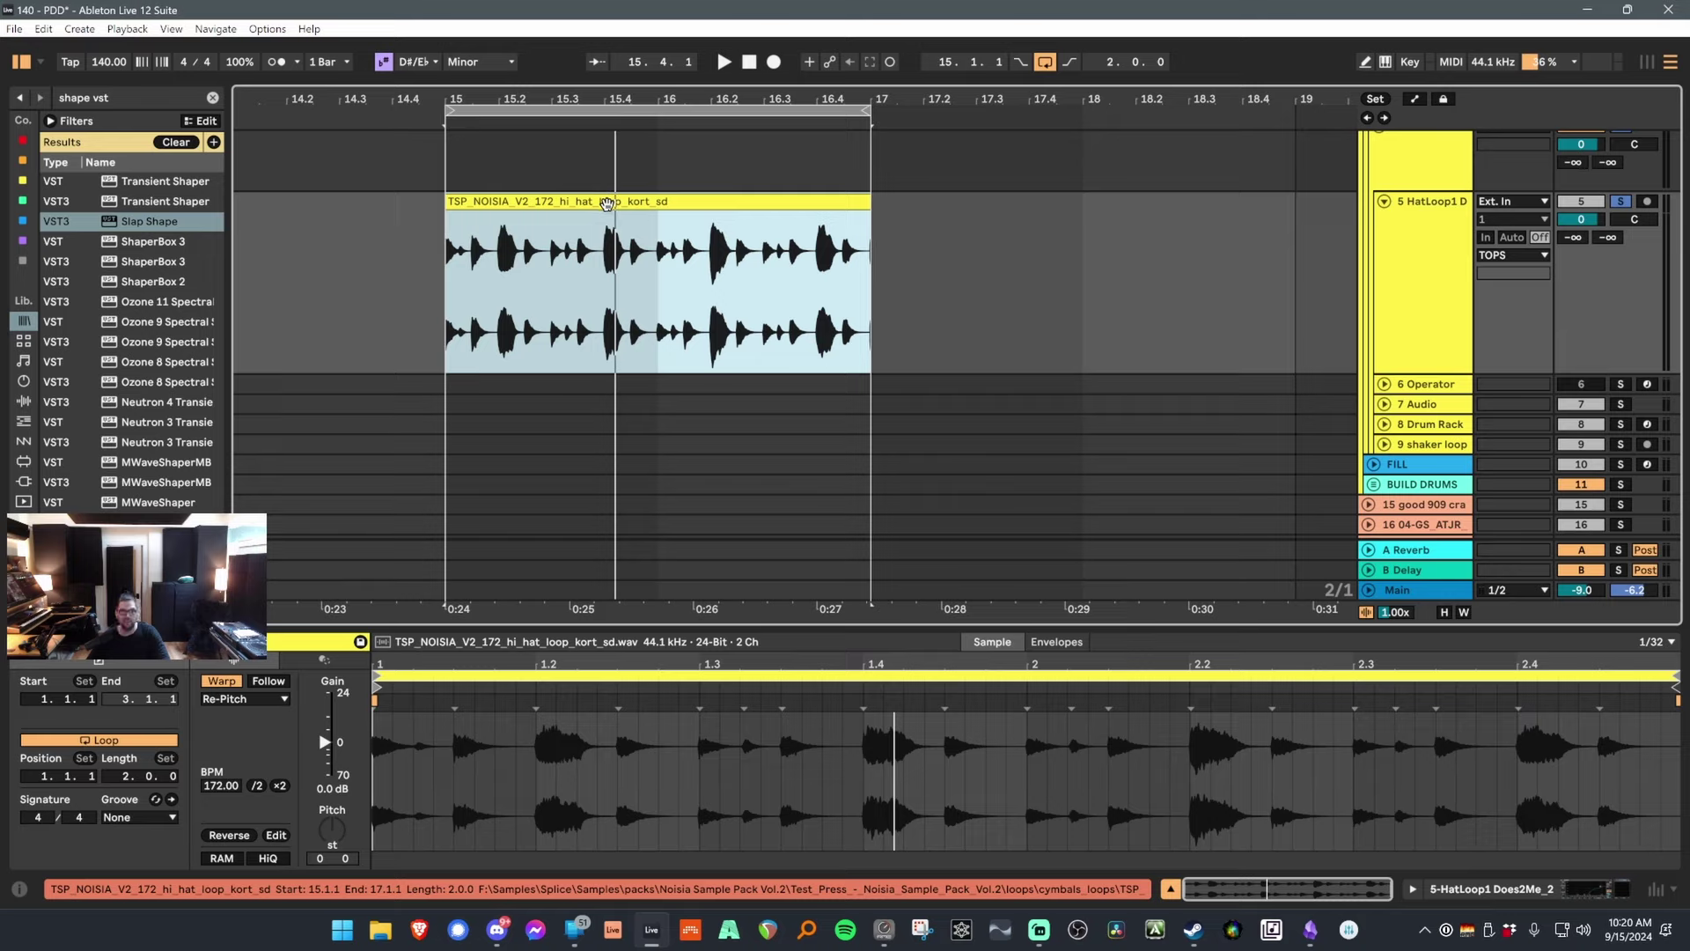
pyautogui.hotkey('ctrl', 'j')
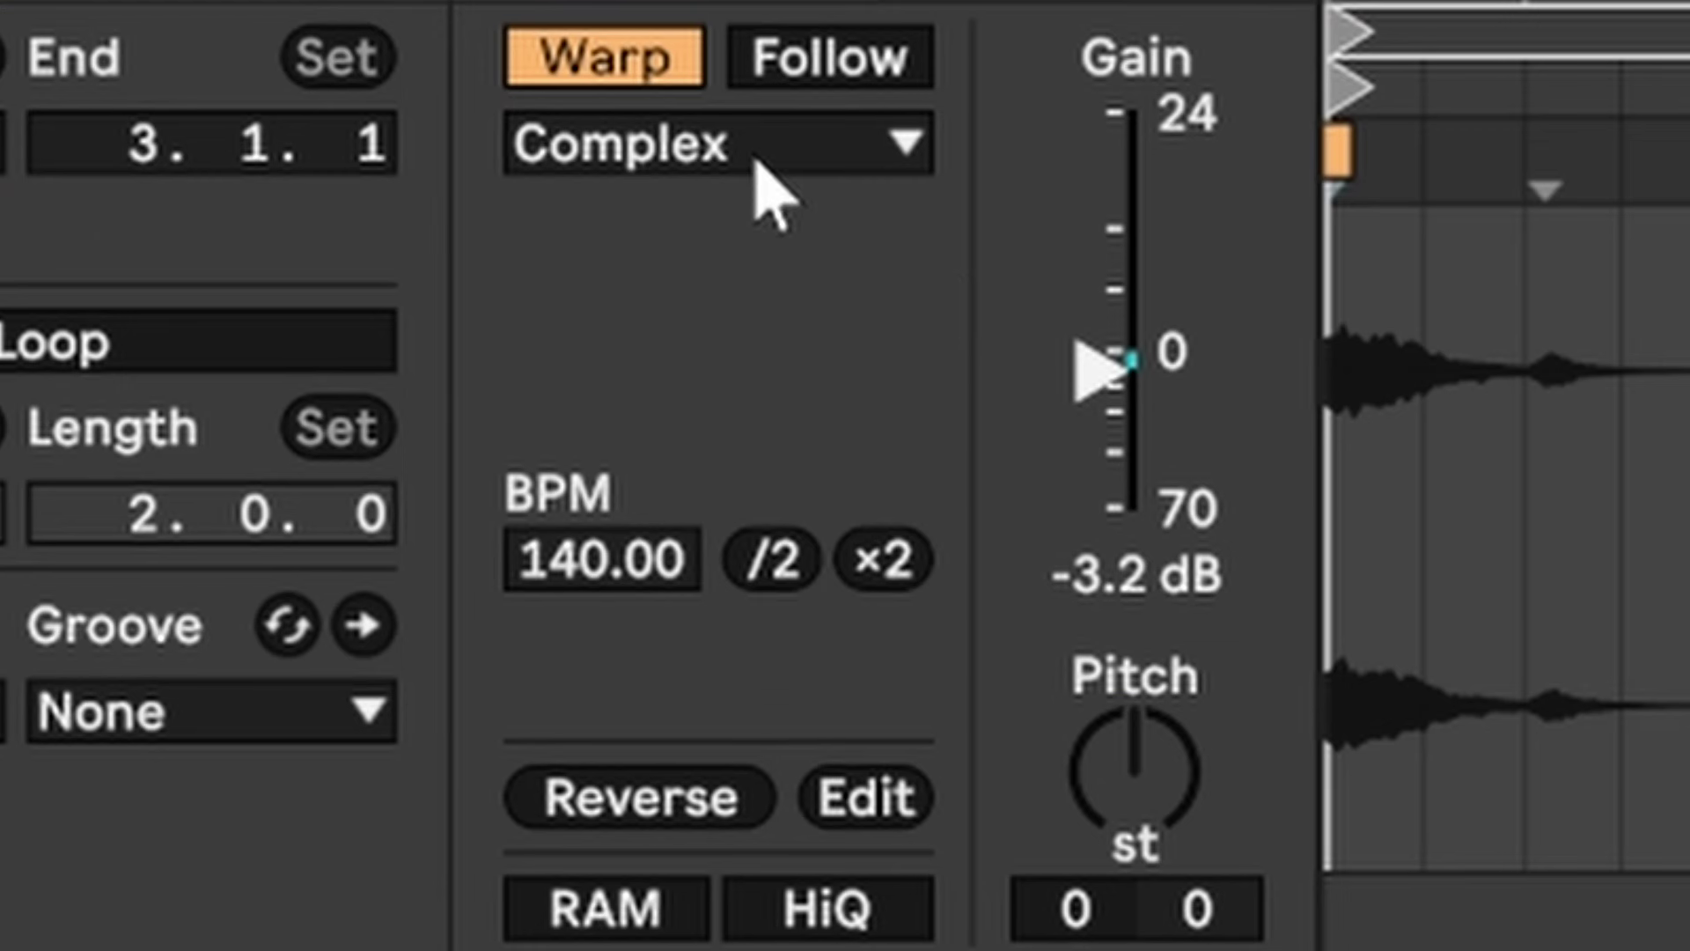
# Set the consolidated clip's warp mode to Beats with transient looping off and lower its transient envelope to 22.
pyautogui.click(251, 699)
pyautogui.click(718, 224)
pyautogui.click(650, 388)
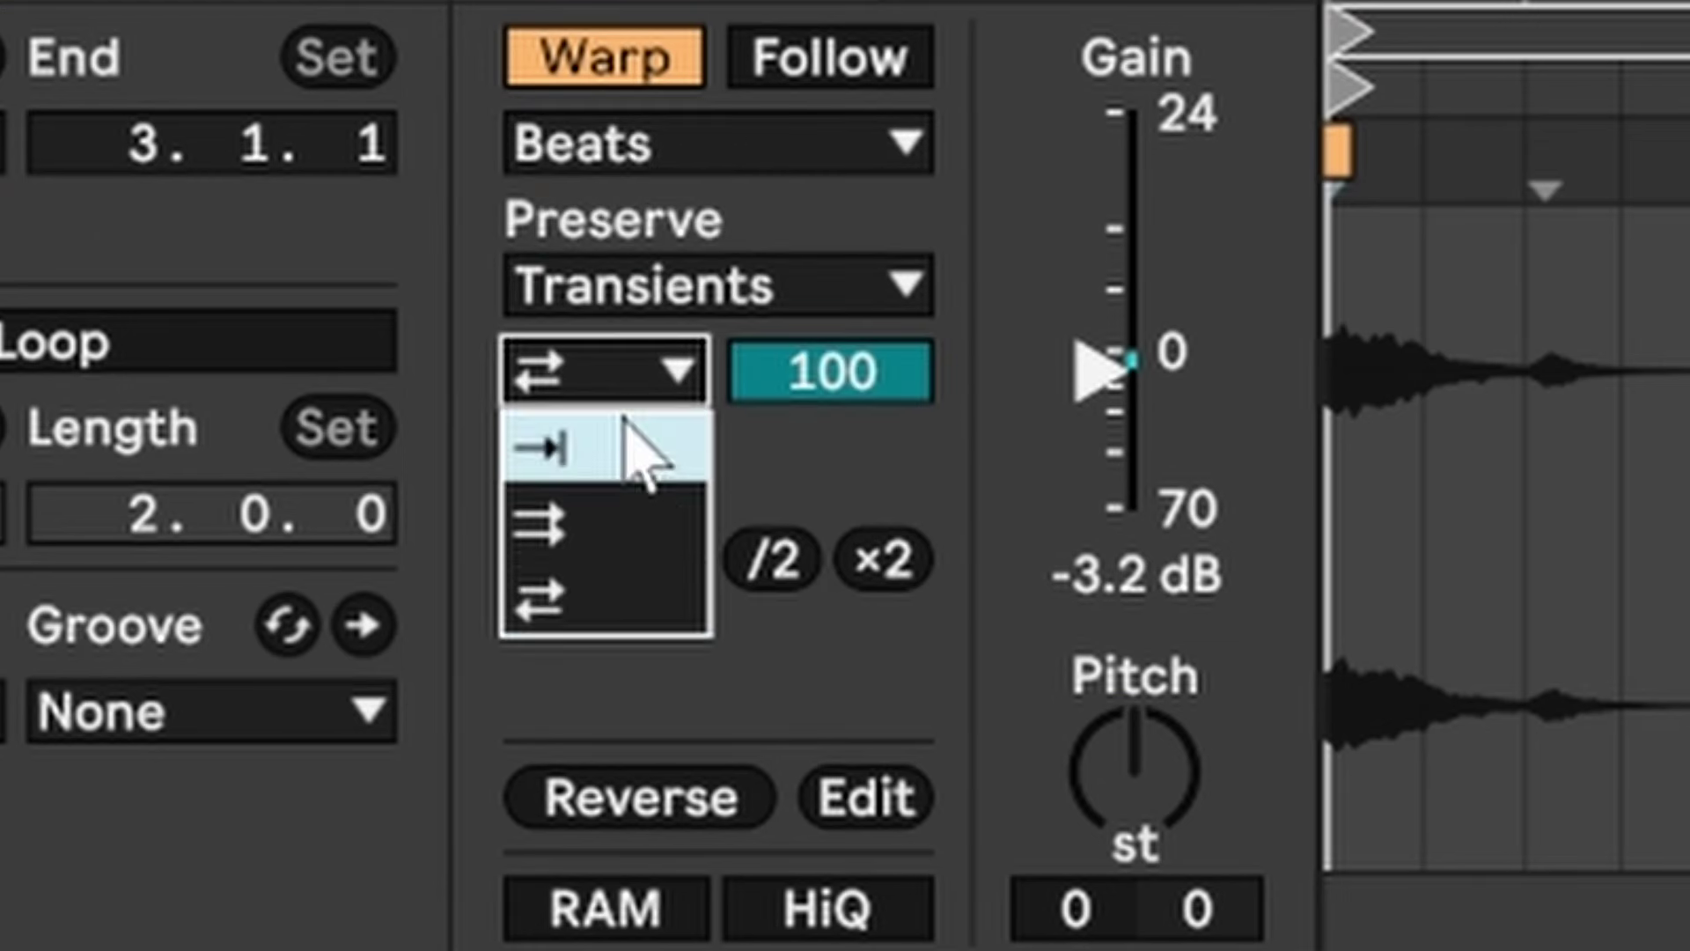
pyautogui.click(638, 436)
pyautogui.moveTo(801, 387); pyautogui.dragTo(801, 456)
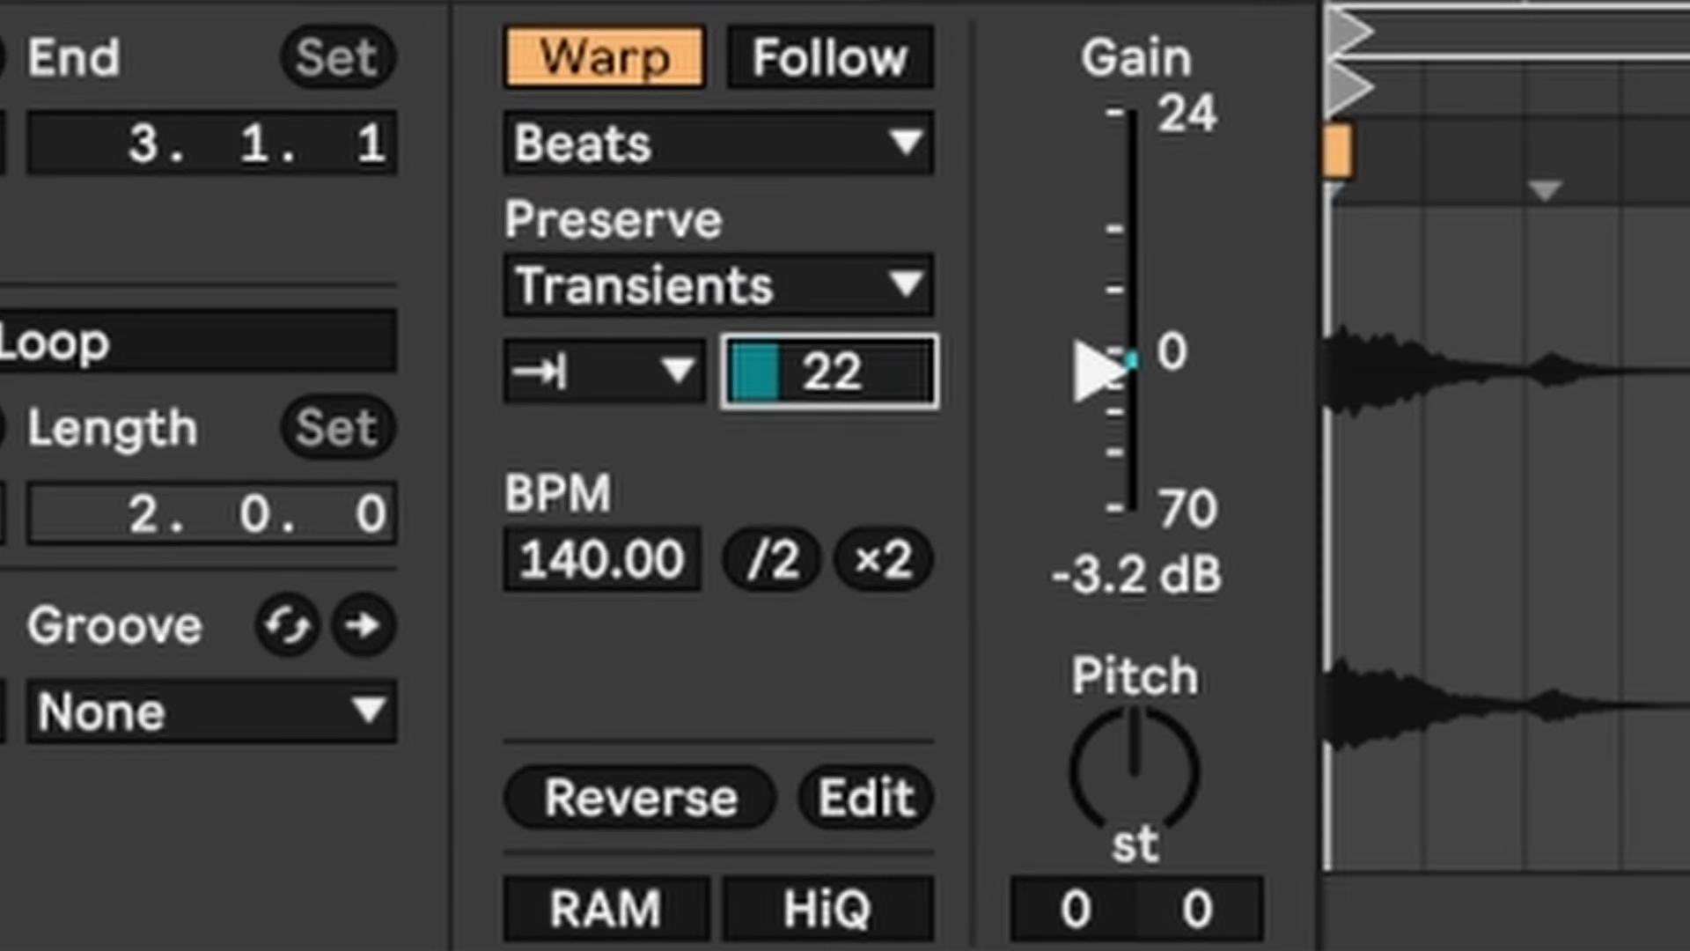
# Undo the Beats warp settings on the consolidated hi-hat clip and set its warp mode to Re-Pitch.
pyautogui.hotkey('ctrl', 'z')
pyautogui.hotkey('ctrl', 'z')
pyautogui.hotkey('ctrl', 'z')
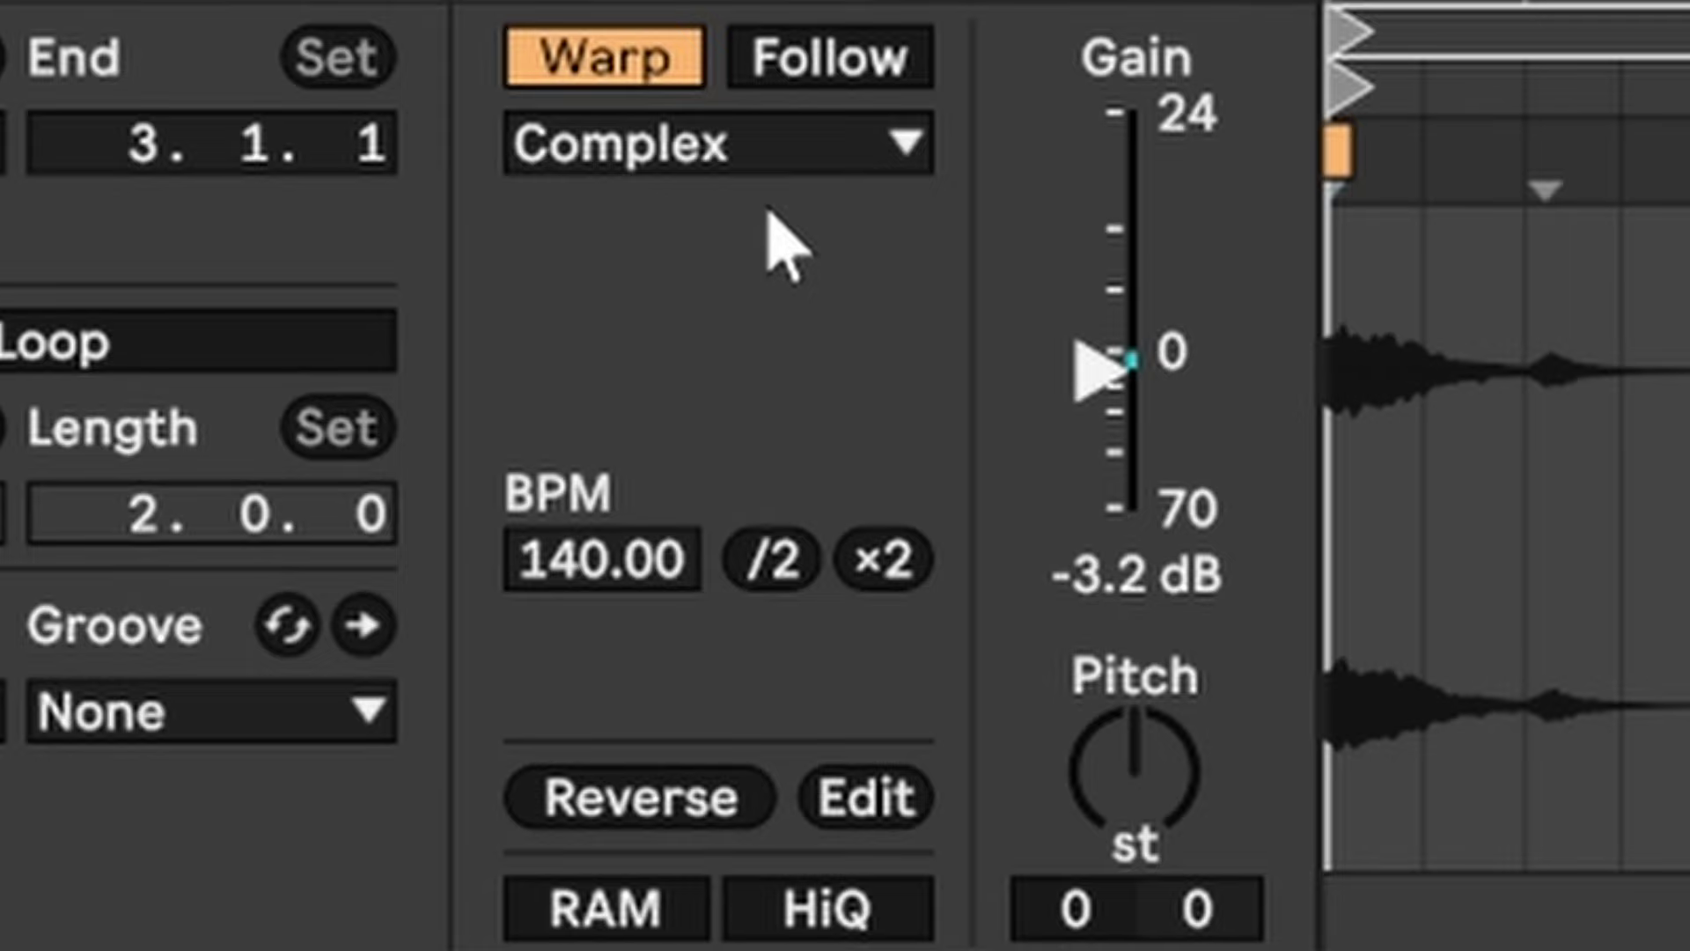
pyautogui.click(774, 163)
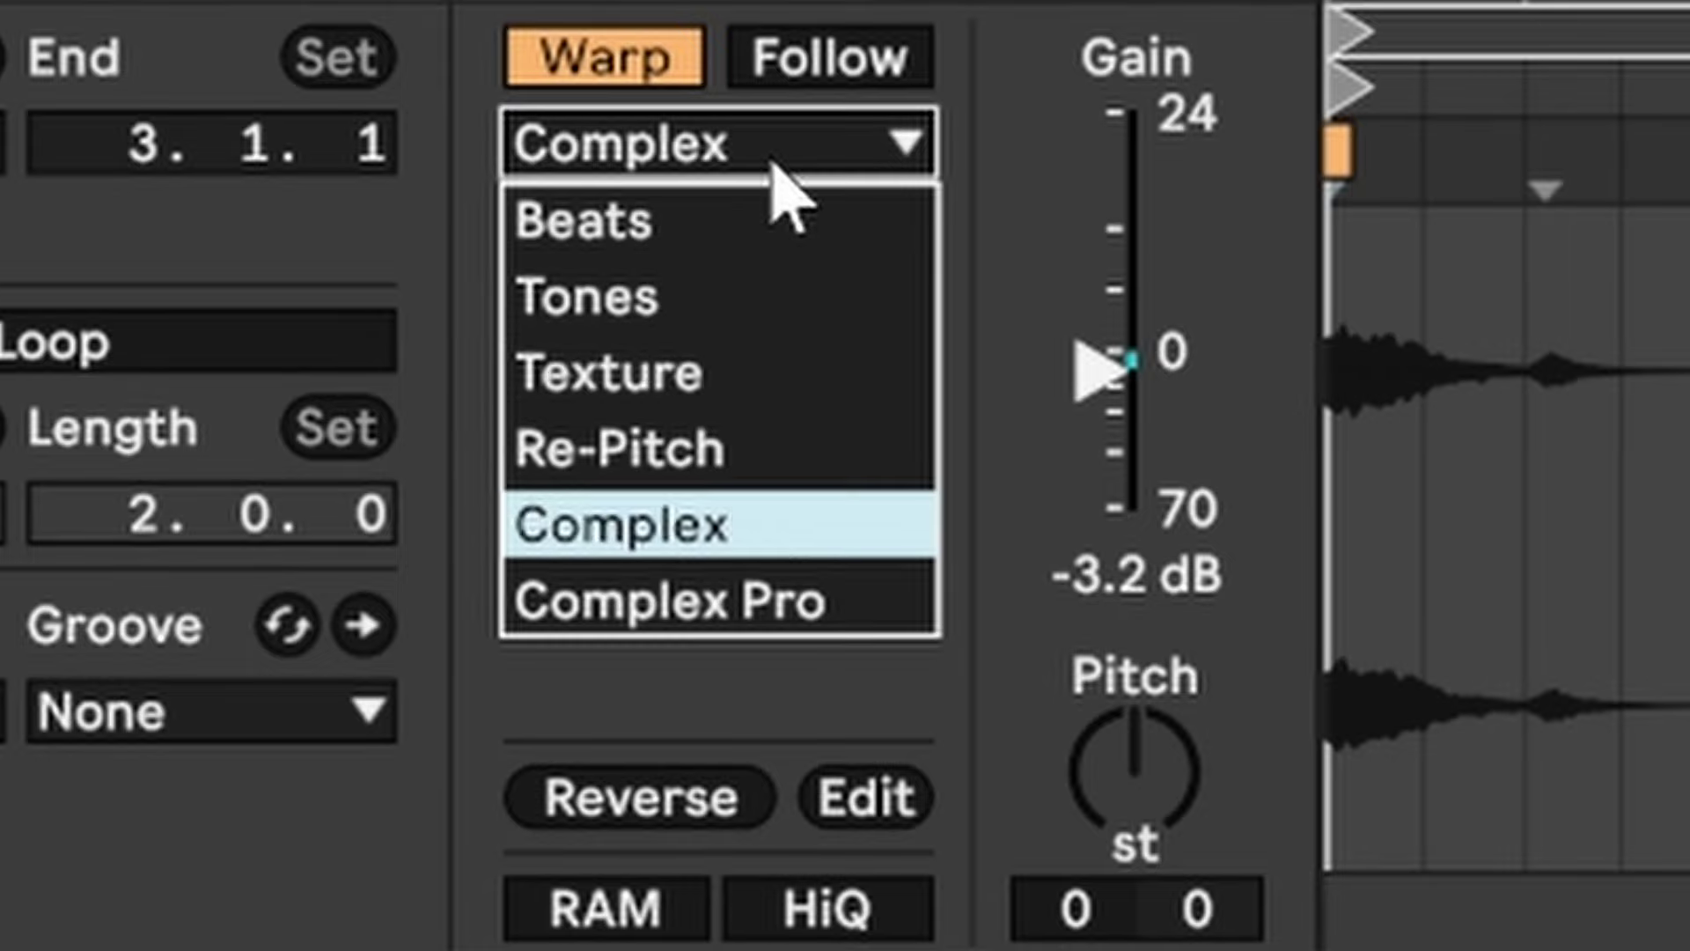
pyautogui.click(762, 445)
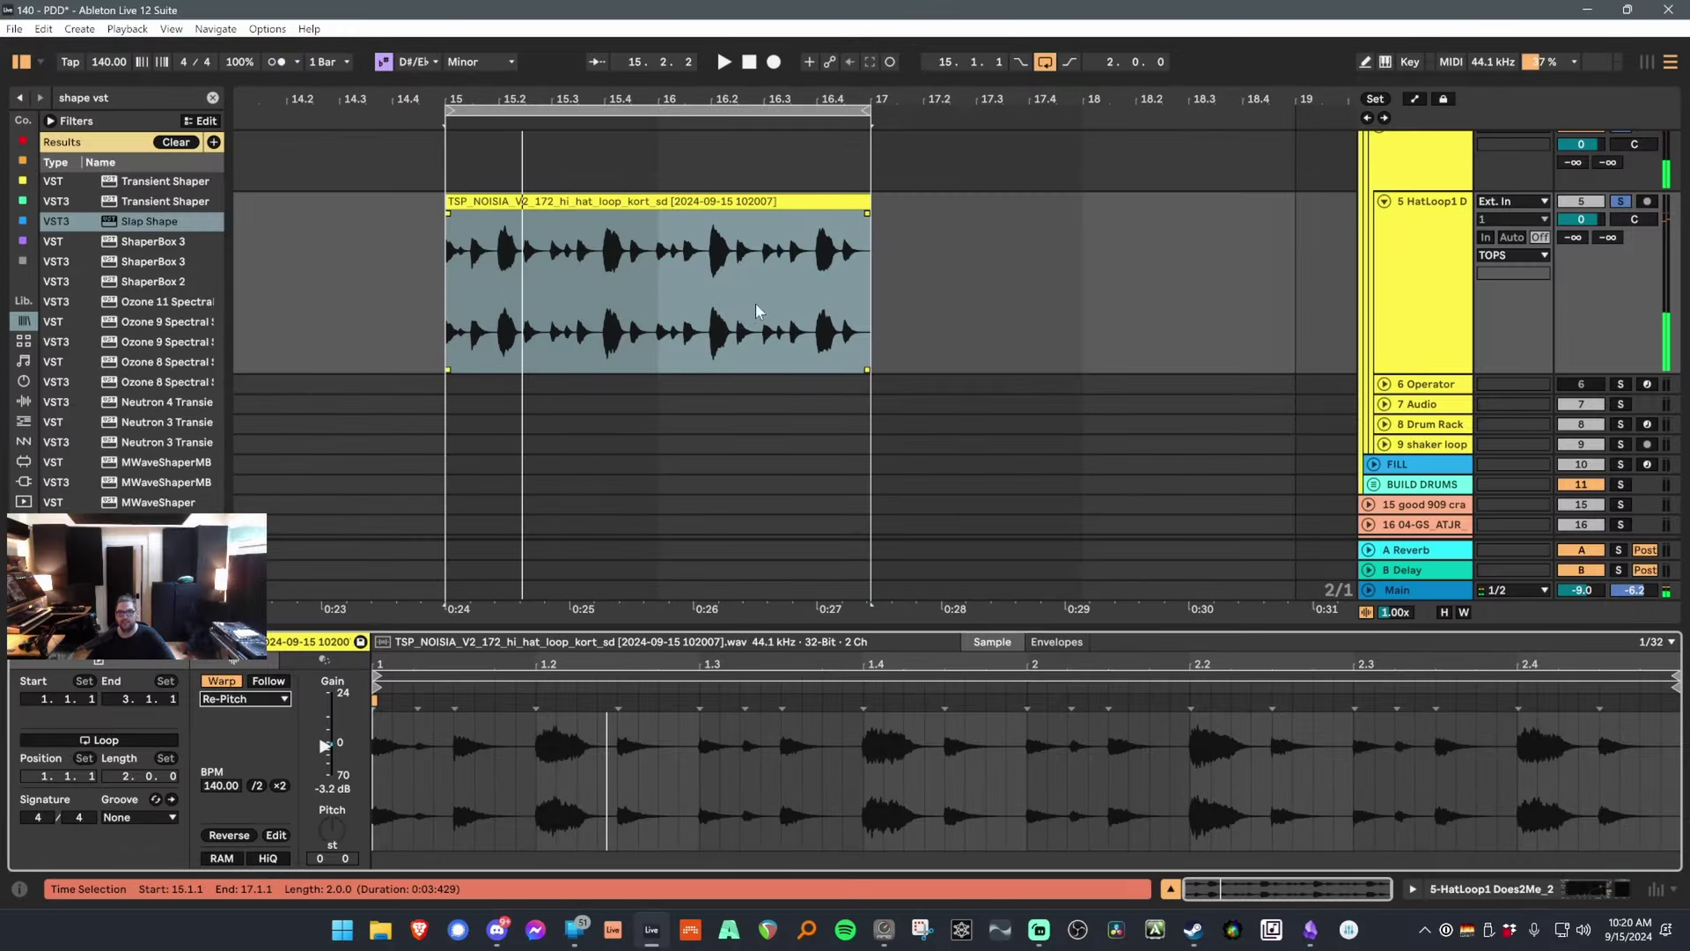
# Open Slap Shape on the HatLoop1 track and adjust its Snap and Tight amounts, with Tight at 74%.
pyautogui.click(1421, 272)
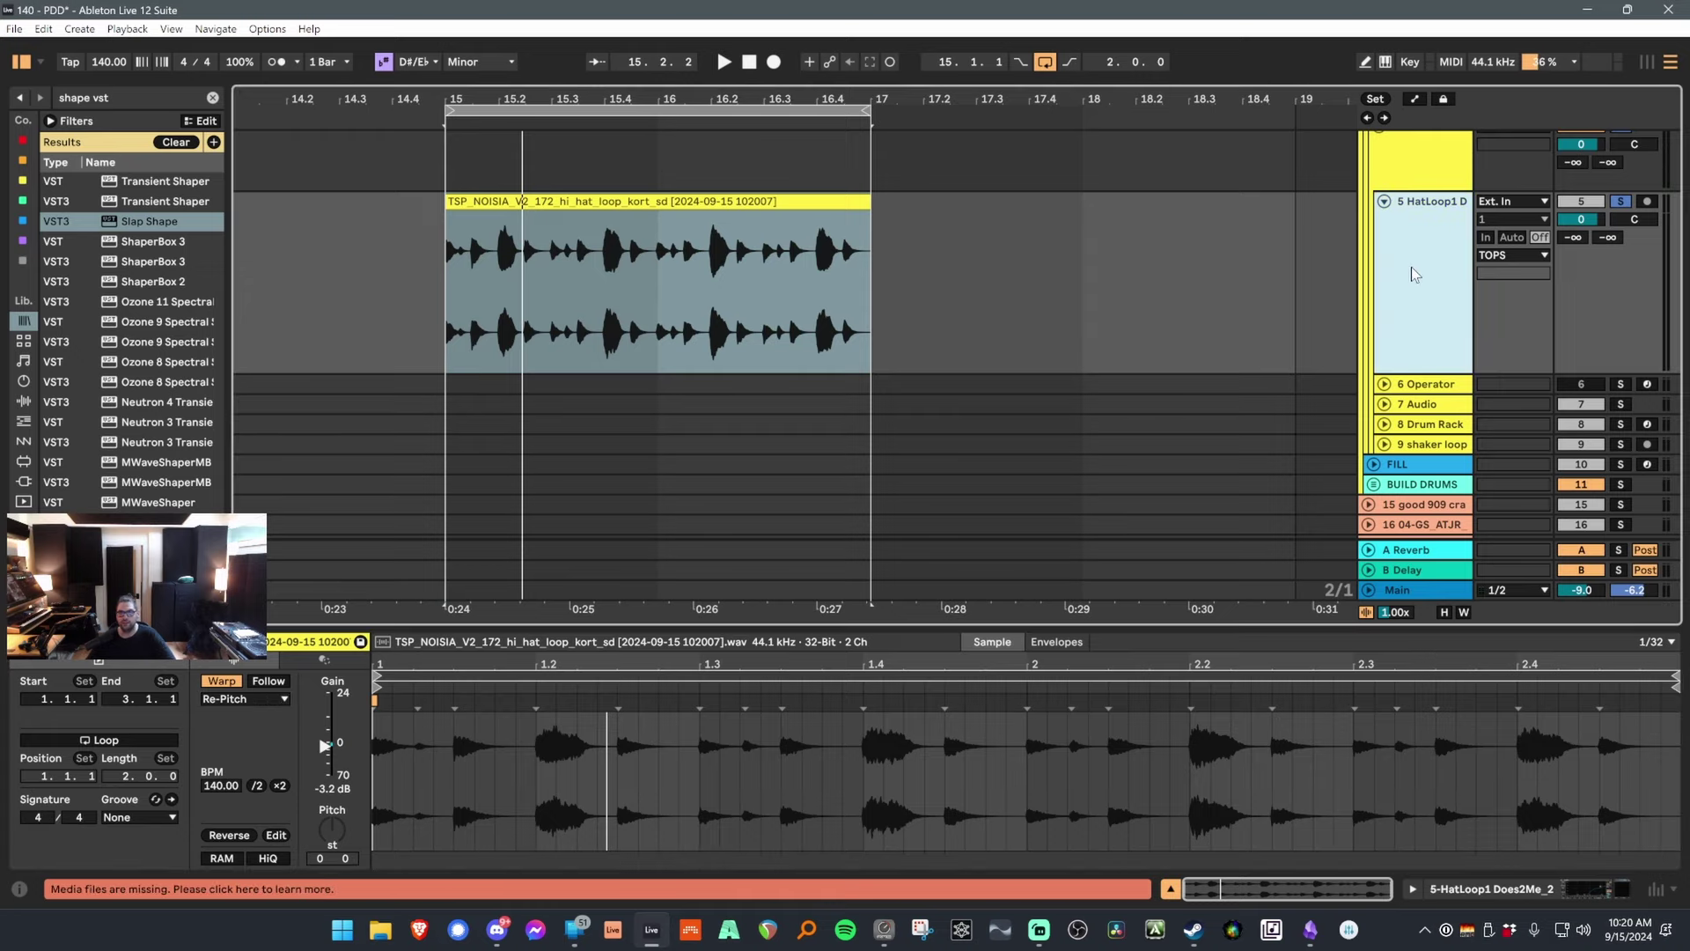
pyautogui.click(1412, 267)
pyautogui.click(572, 679)
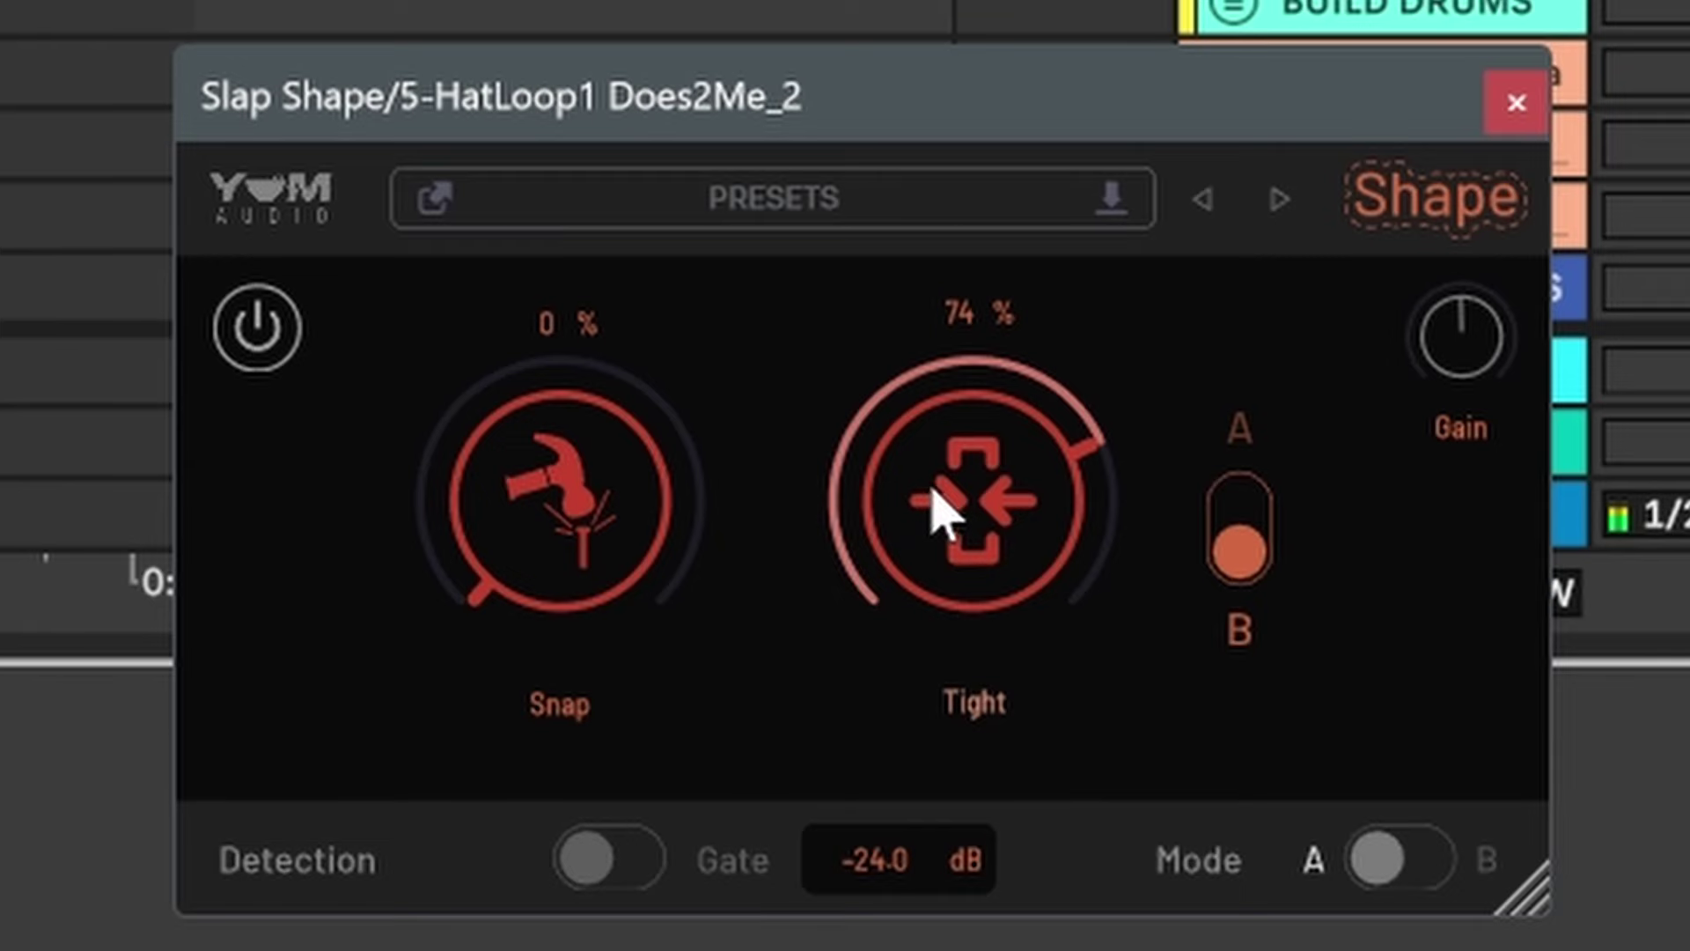
pyautogui.moveTo(1291, 624); pyautogui.dragTo(1297, 617)
pyautogui.moveTo(960, 479)
pyautogui.mouseDown()
pyautogui.moveTo(940, 519)
pyautogui.moveTo(938, 505)
pyautogui.mouseUp()
pyautogui.moveTo(630, 539); pyautogui.dragTo(588, 511)
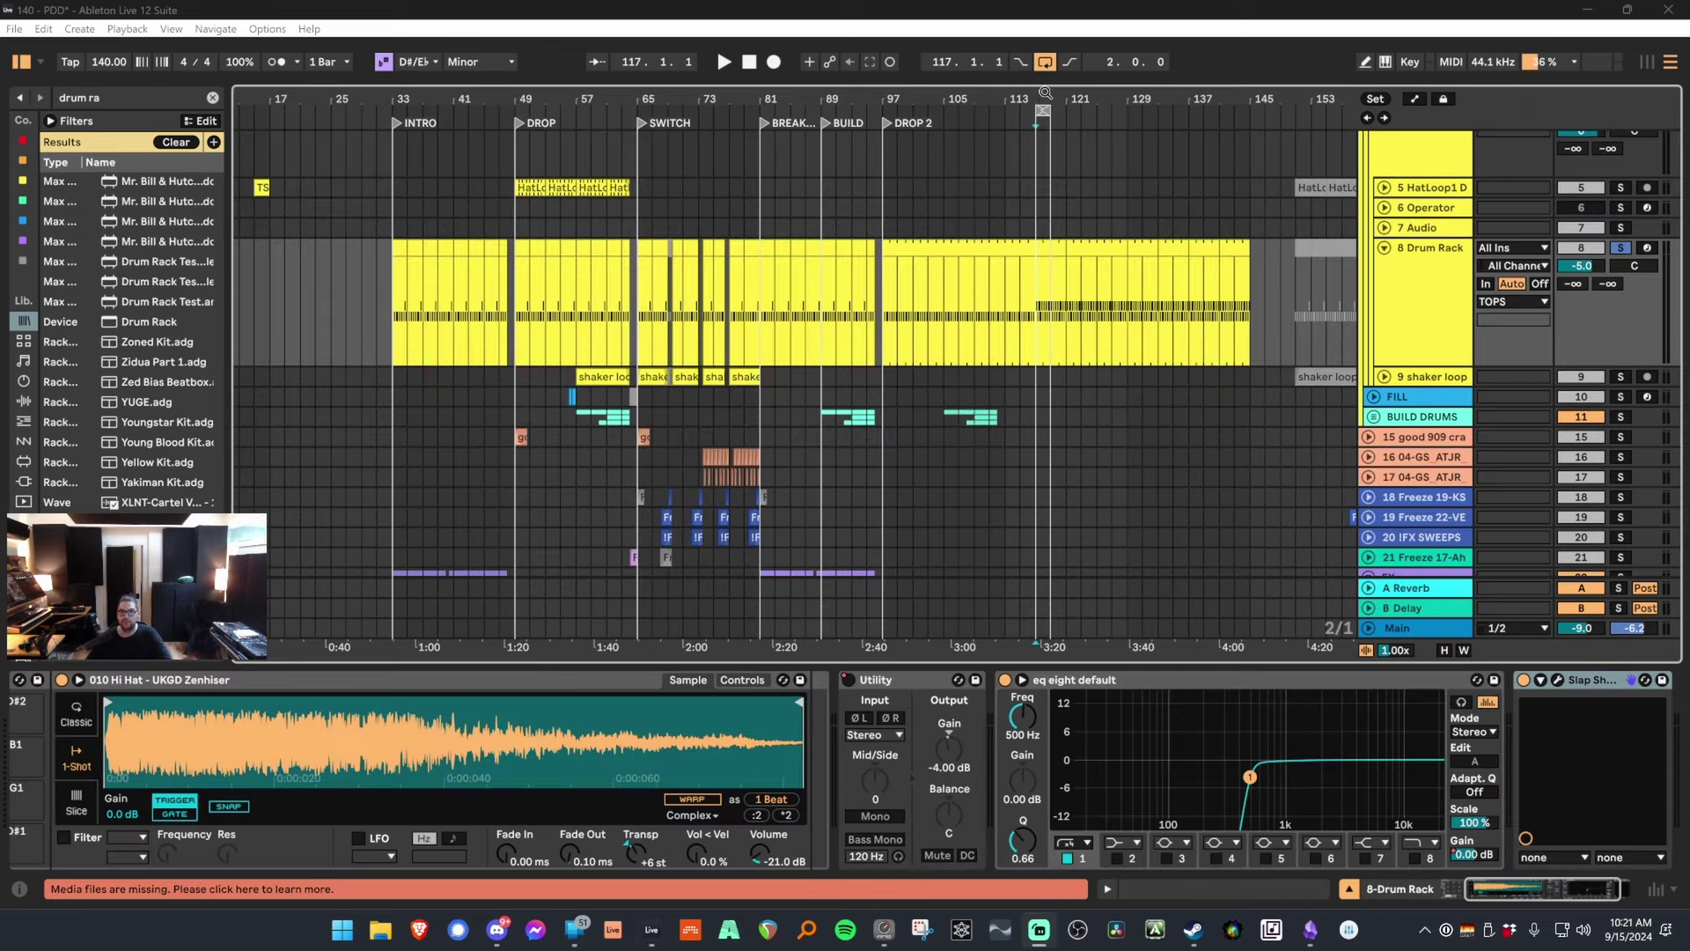
# Select bars 117 to 119 on the Drum Rack track, play them and open the hi-hat pattern's notes.
pyautogui.moveTo(1044, 97); pyautogui.dragTo(1045, 194)
pyautogui.hscroll(-5, 249, 858)
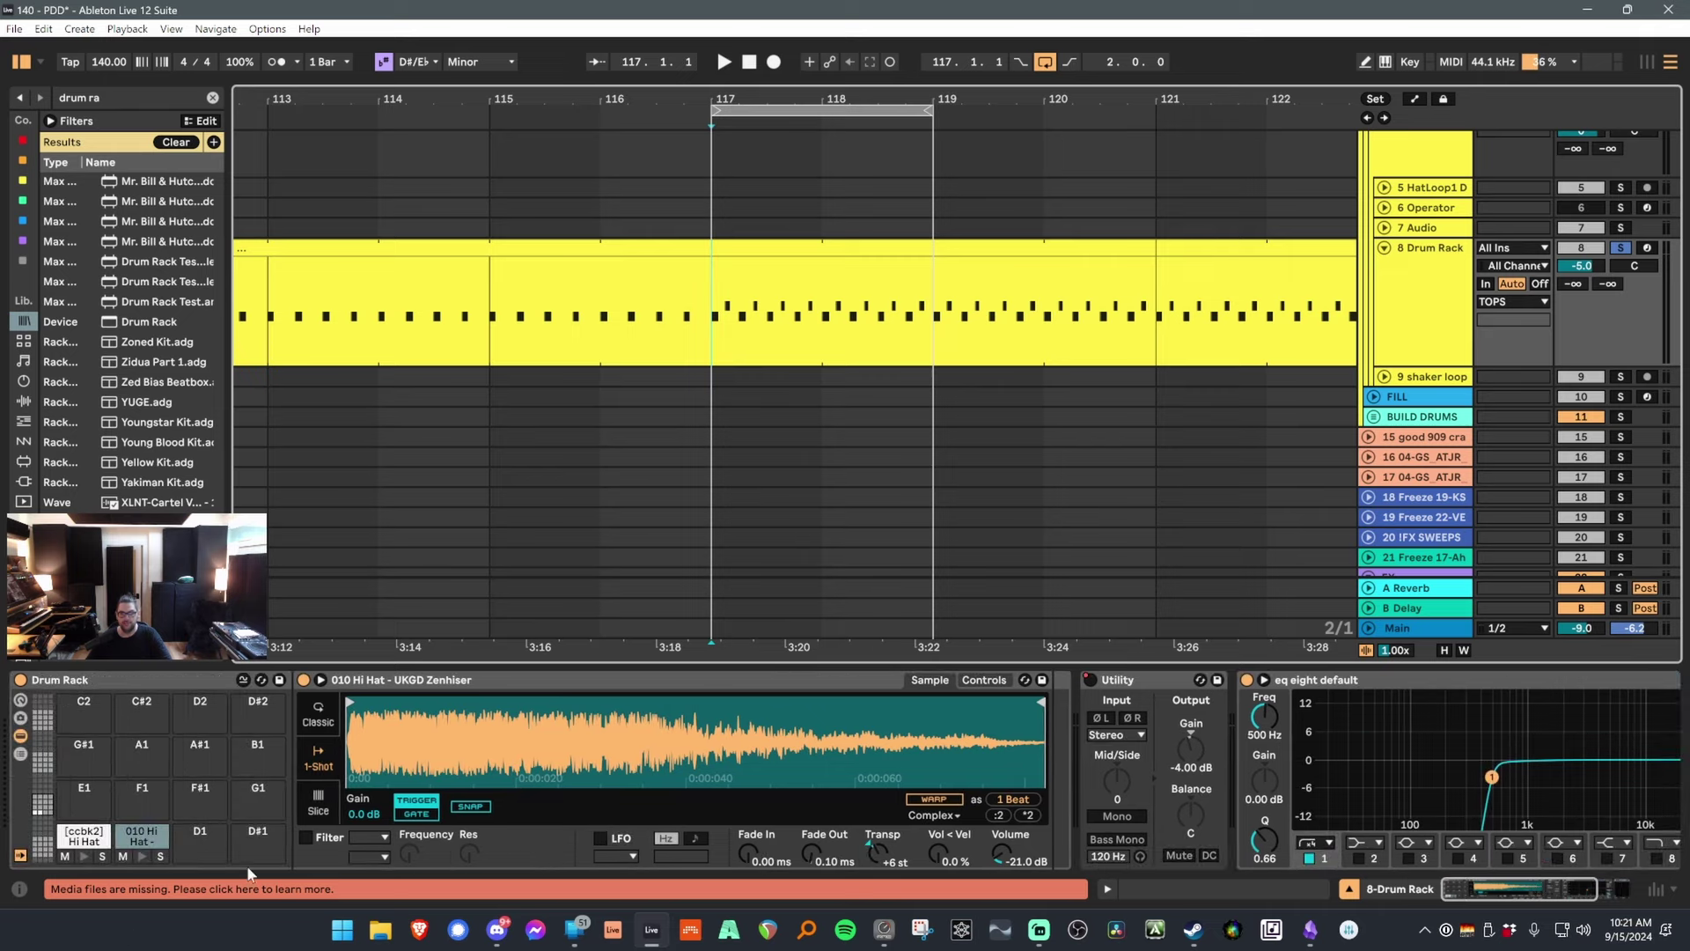
pyautogui.moveTo(725, 303); pyautogui.dragTo(916, 264)
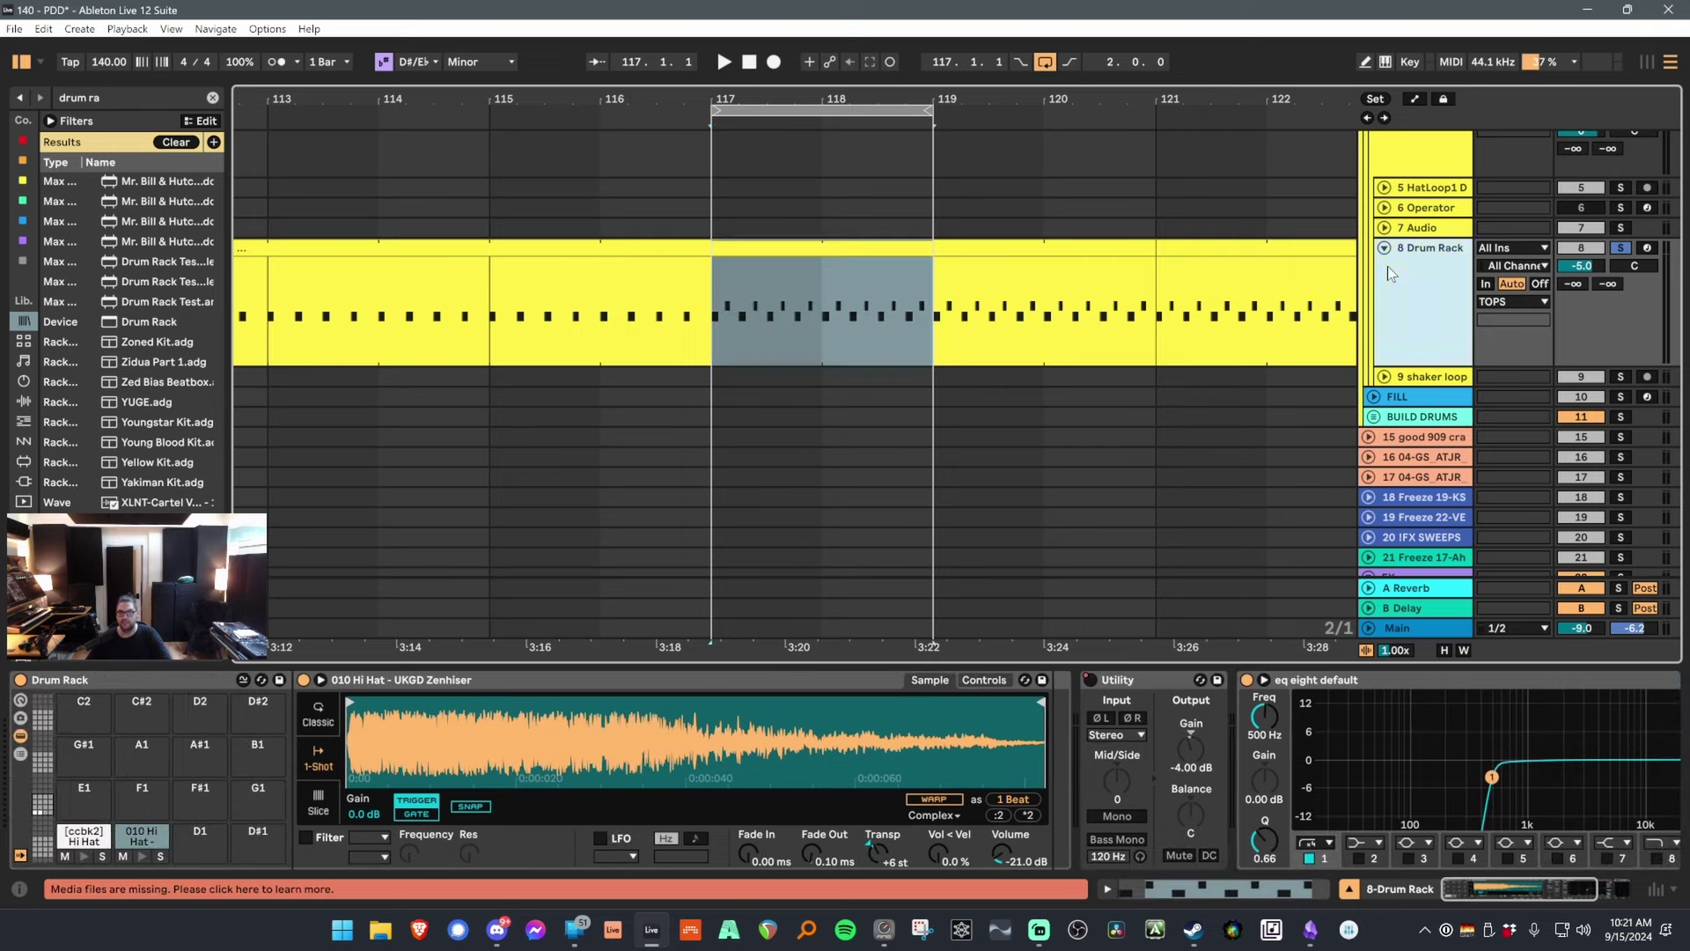
pyautogui.press('space')
pyautogui.doubleClick(914, 254)
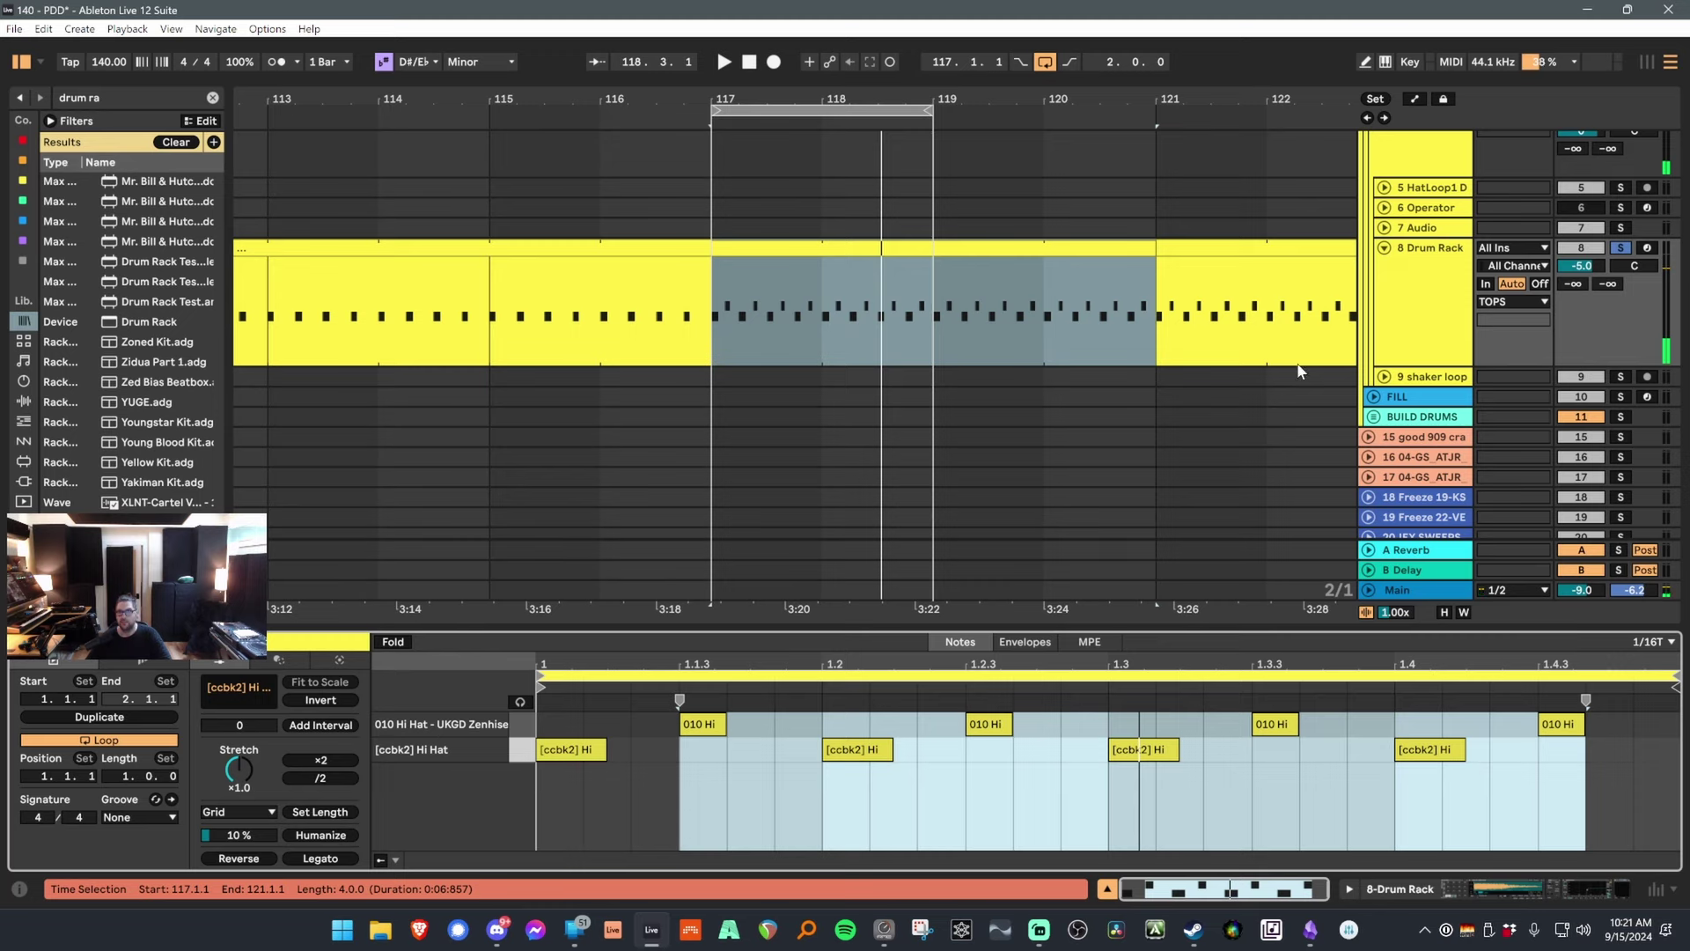
# Insert an audio track below the Drum Rack track, set its input to 8-Drum Rack, and record bars 117 to 119.
pyautogui.click(1385, 315)
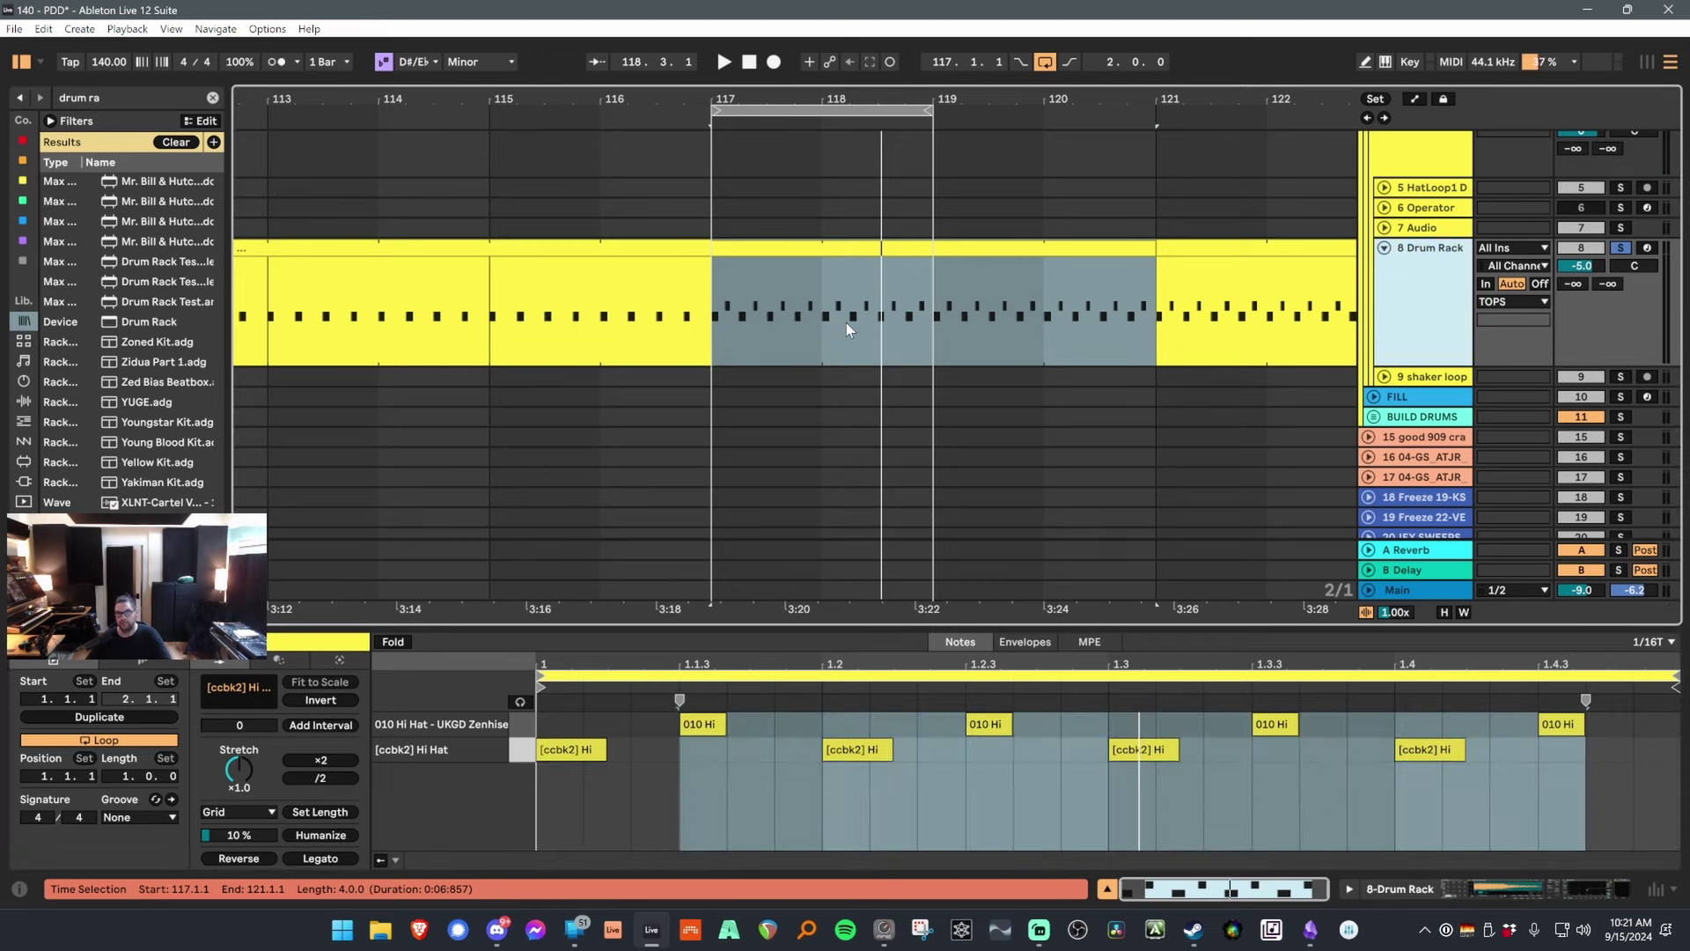
pyautogui.moveTo(738, 333); pyautogui.dragTo(929, 326)
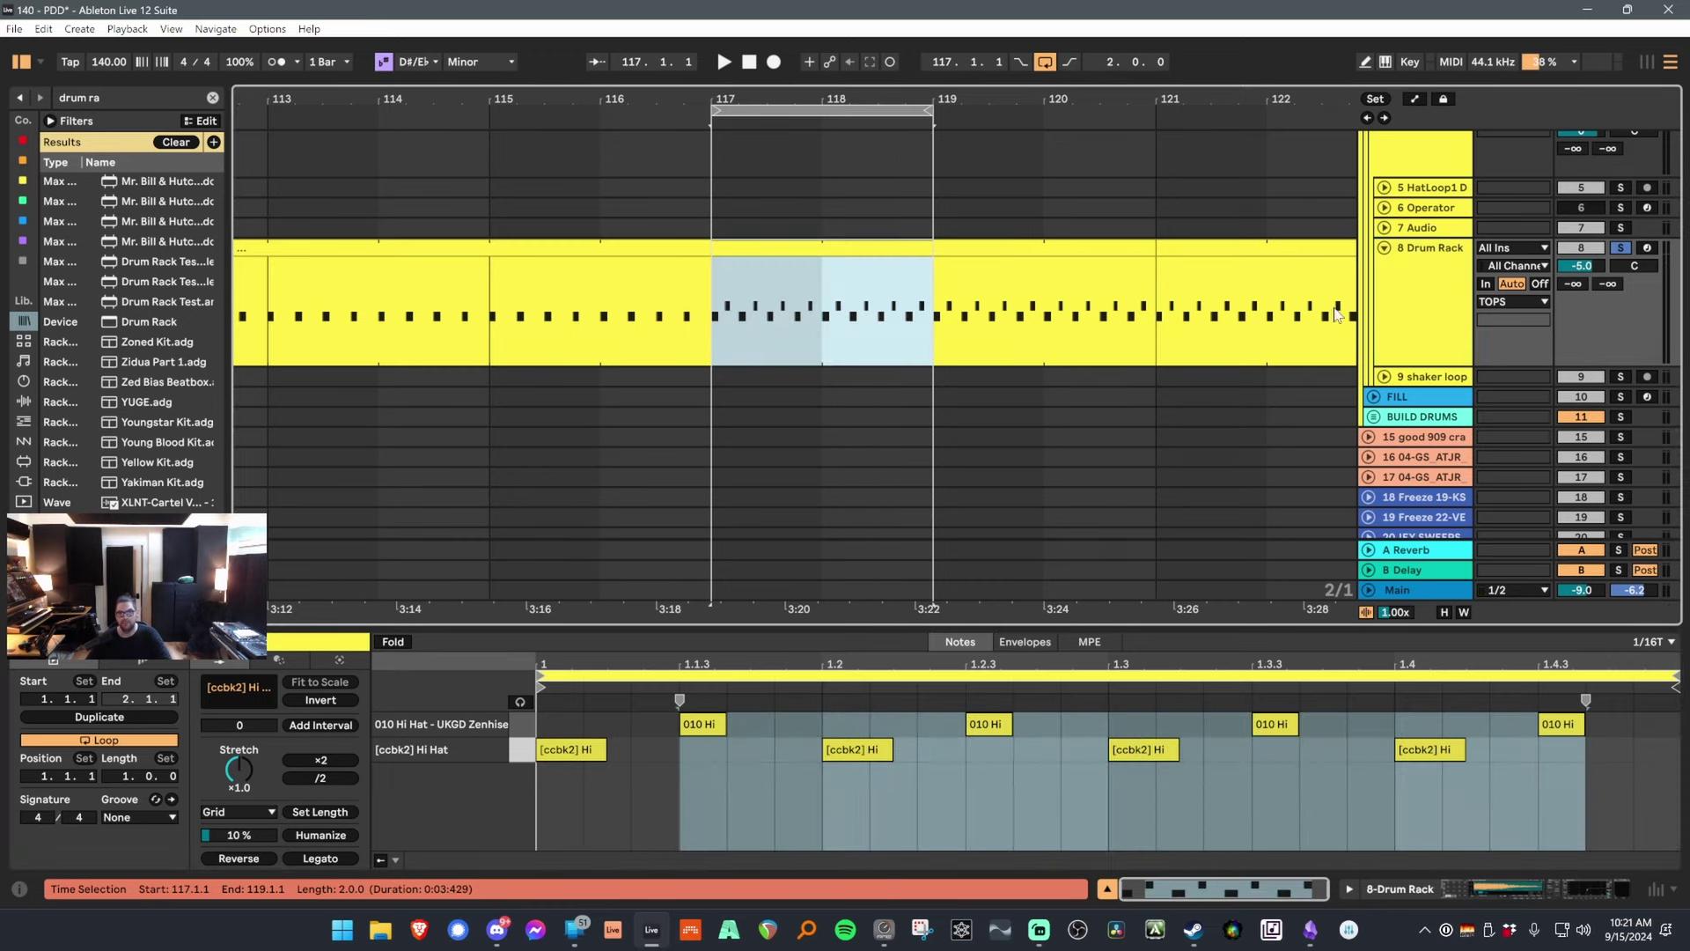
pyautogui.click(1429, 318)
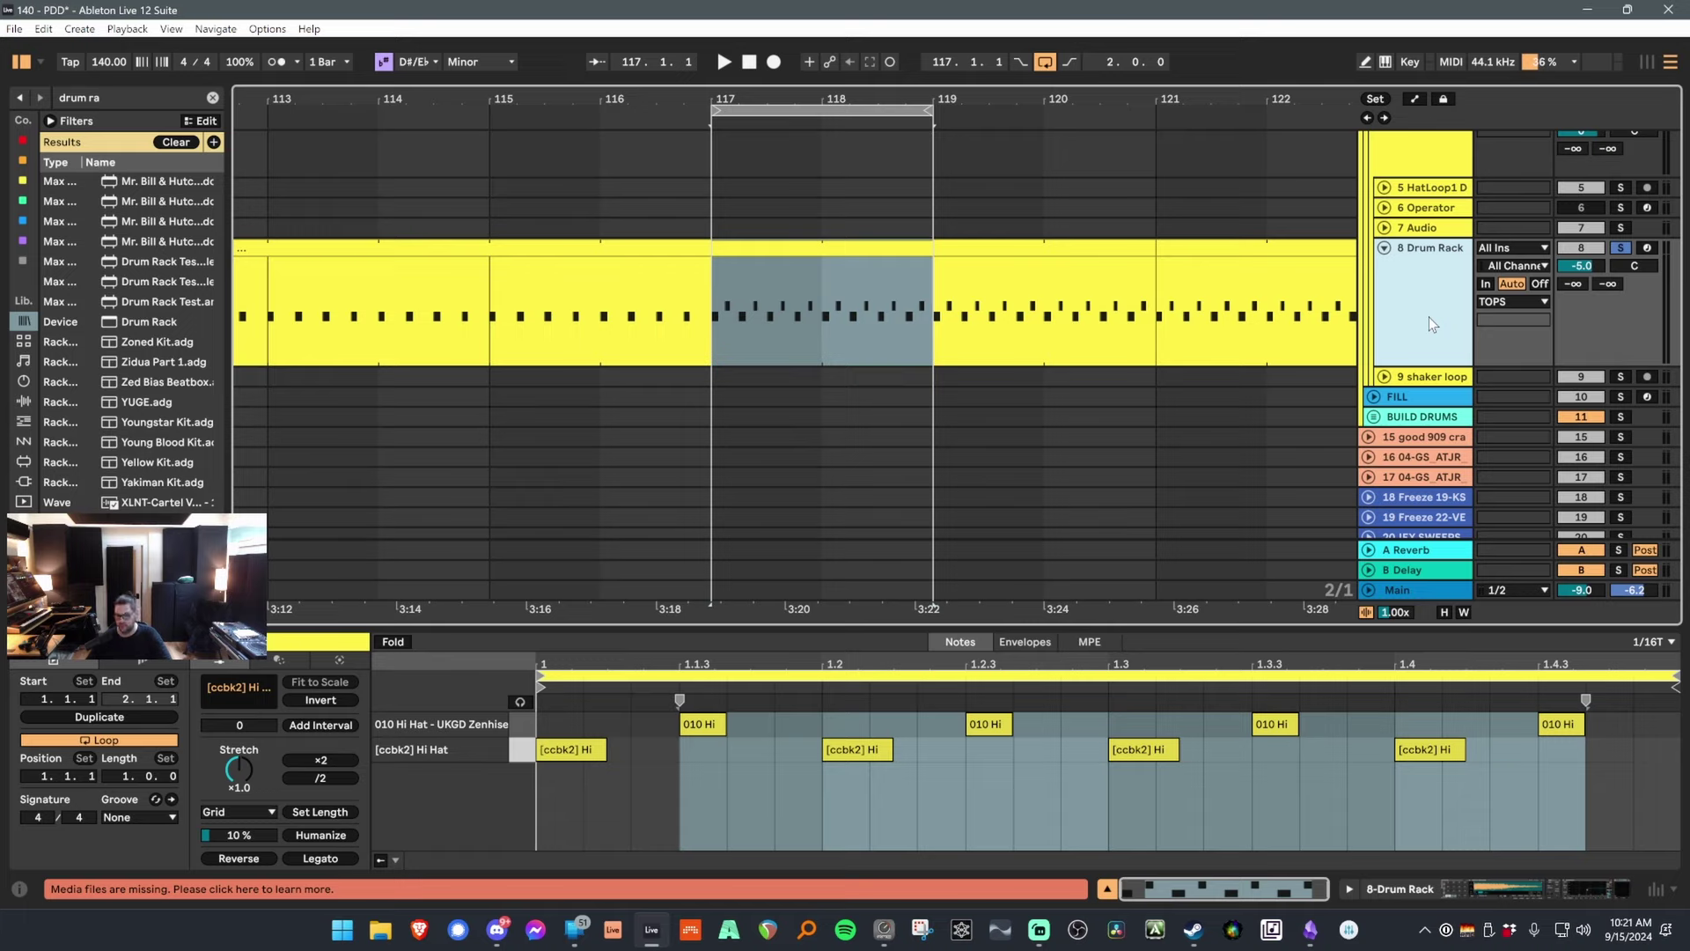
pyautogui.hotkey('ctrl', 't')
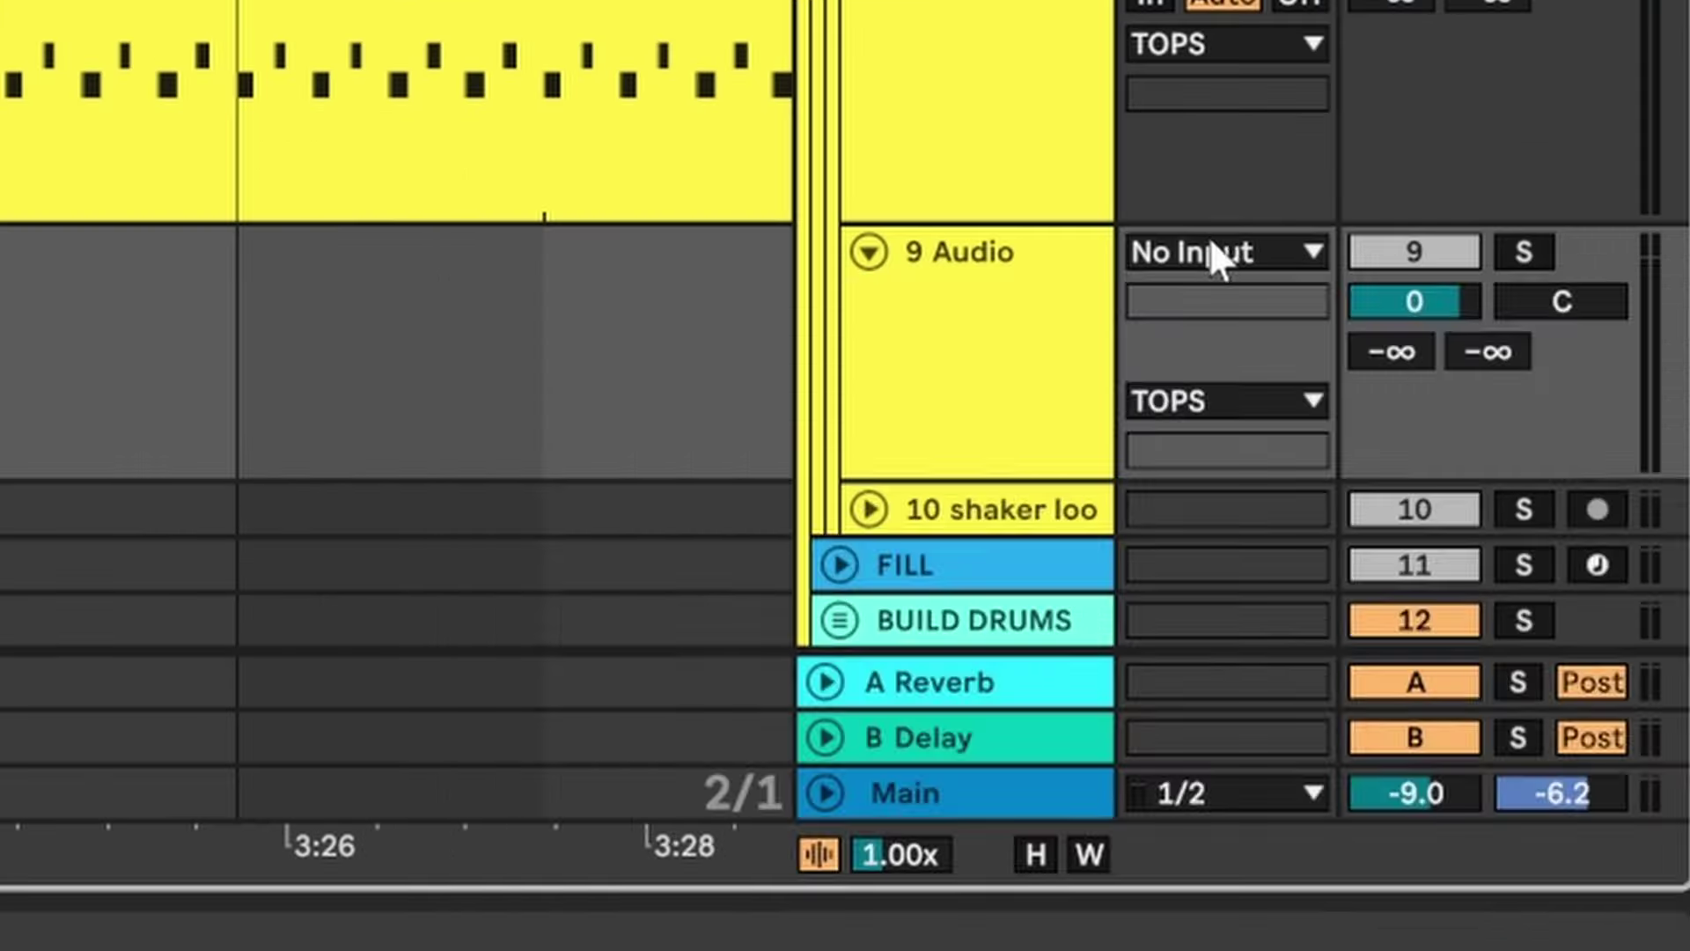
pyautogui.click(1510, 376)
pyautogui.click(1221, 246)
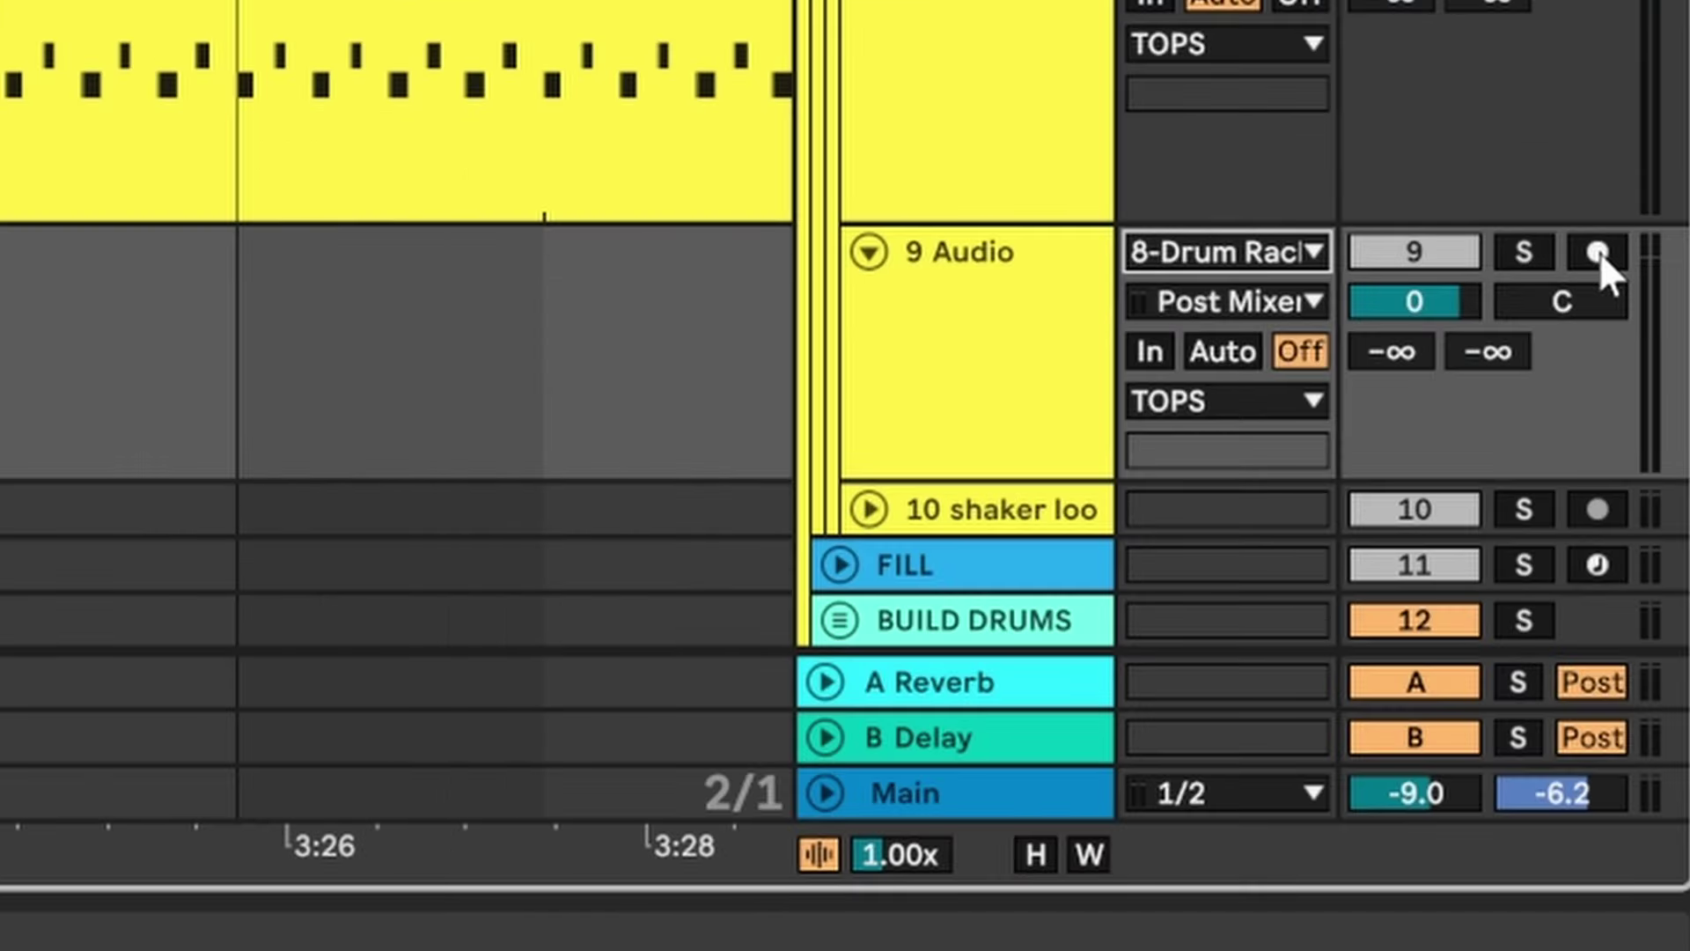
pyautogui.click(1599, 252)
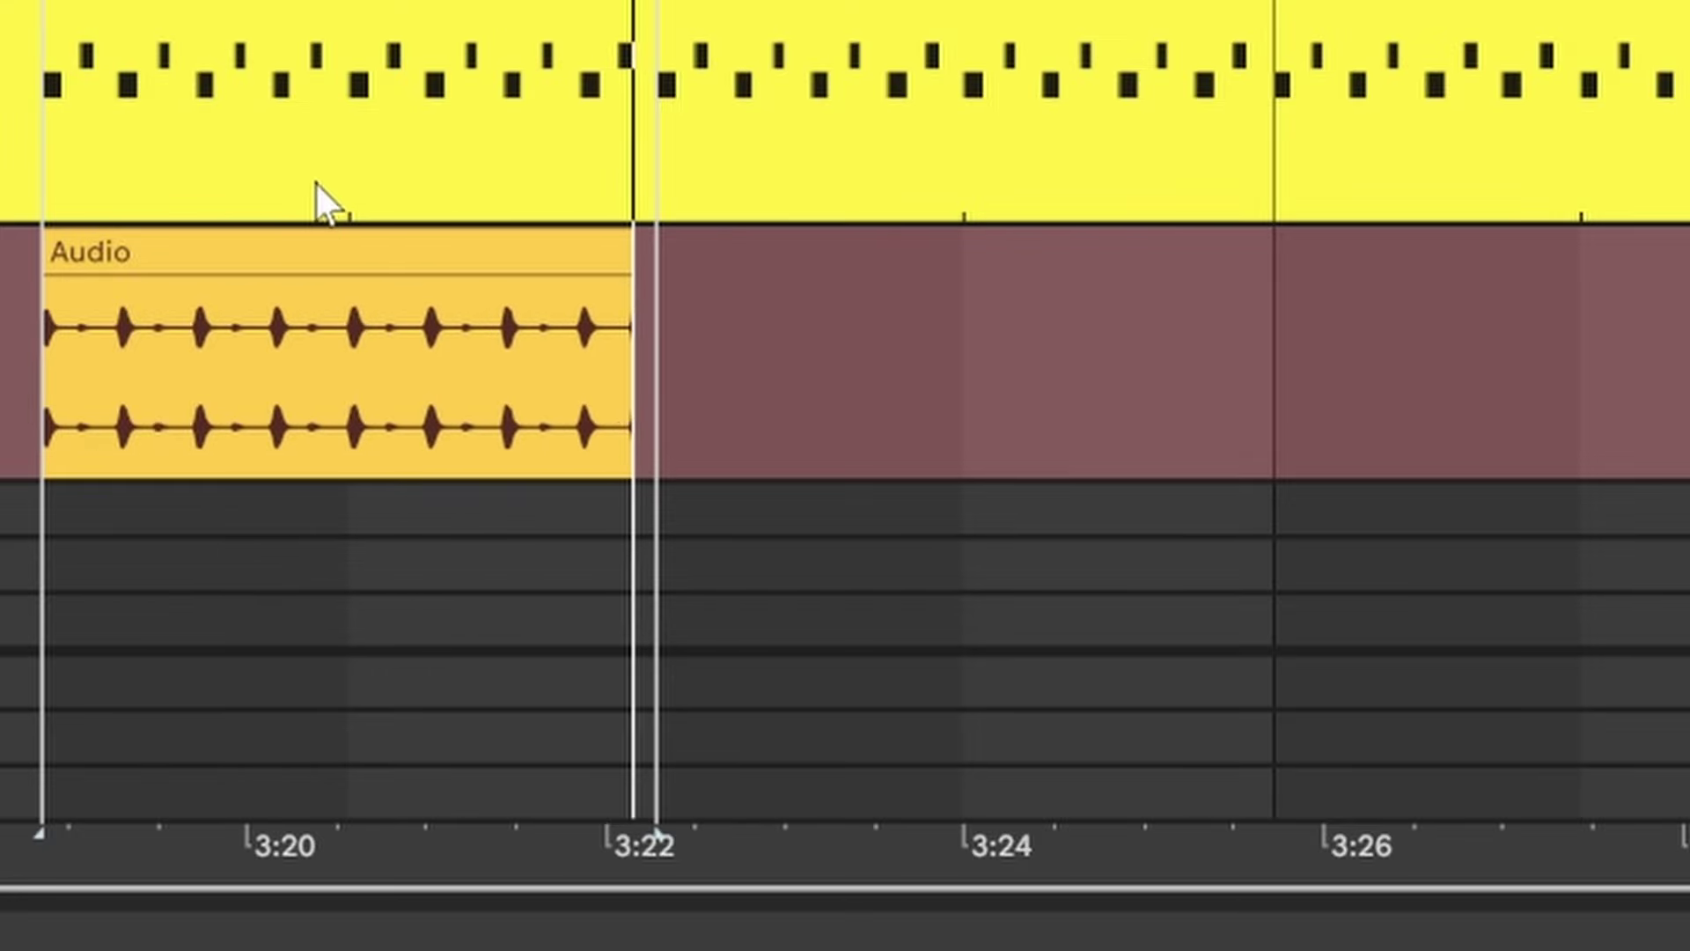
pyautogui.press('space')
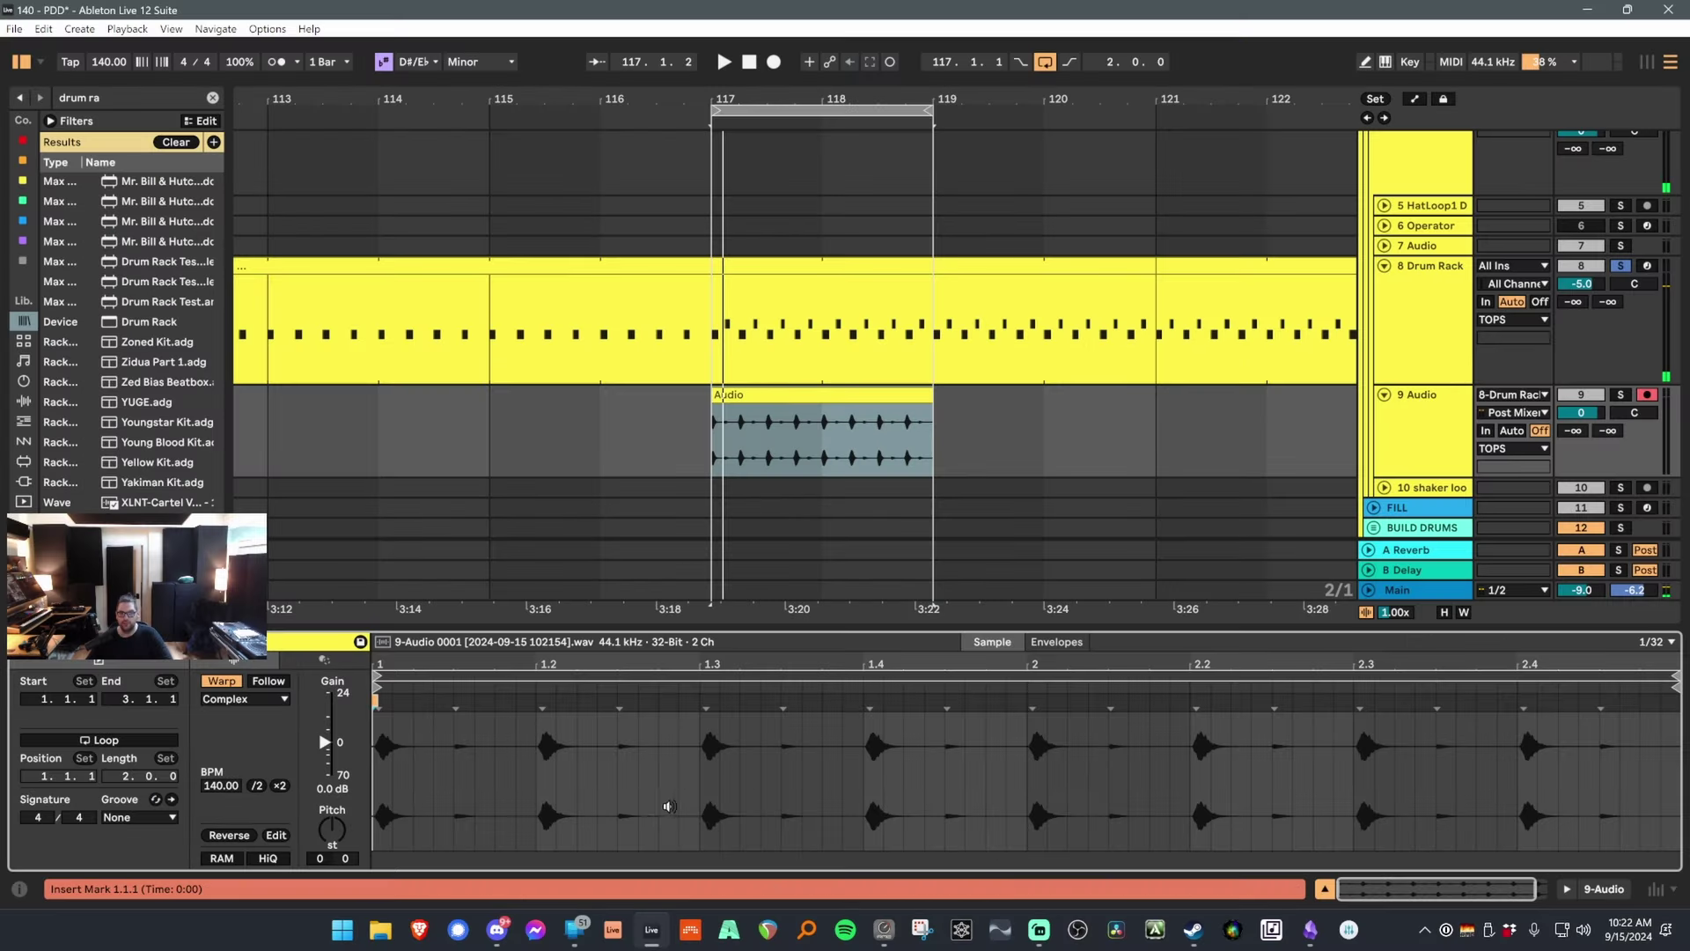
# Set the recorded Drum Rack clip's warp mode to Beats with transient looping off and lower its transient envelope to 36.
pyautogui.click(236, 698)
pyautogui.click(231, 702)
pyautogui.click(233, 745)
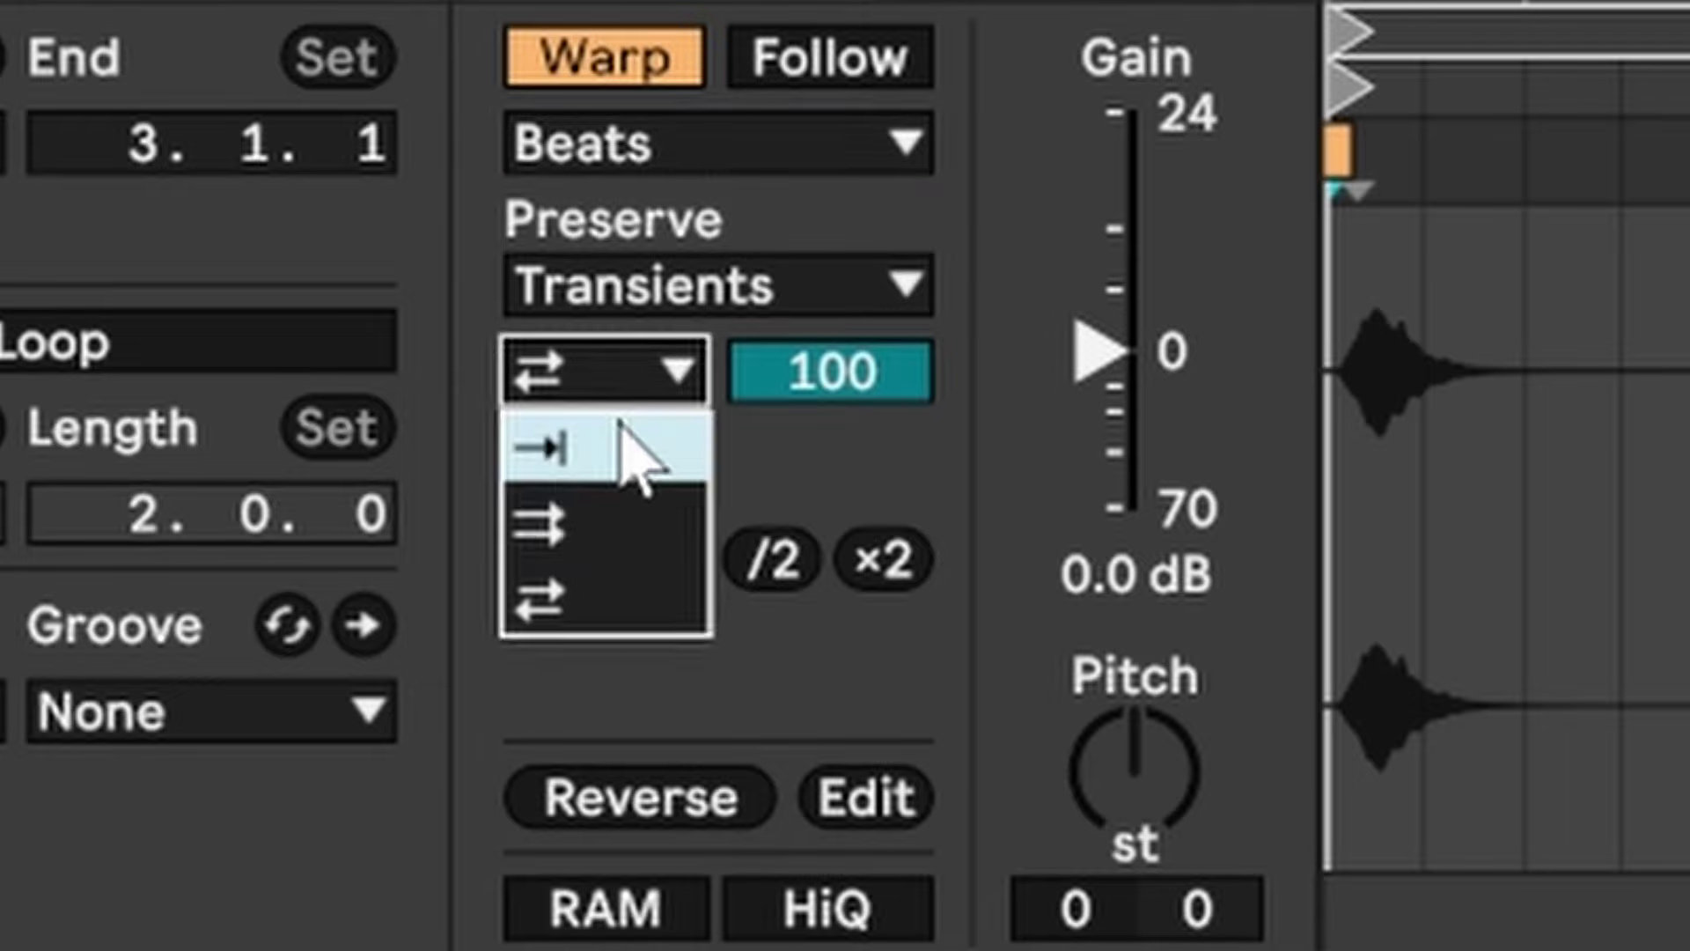
pyautogui.click(230, 762)
pyautogui.moveTo(268, 745); pyautogui.dragTo(268, 752)
pyautogui.moveTo(827, 370); pyautogui.dragTo(827, 458)
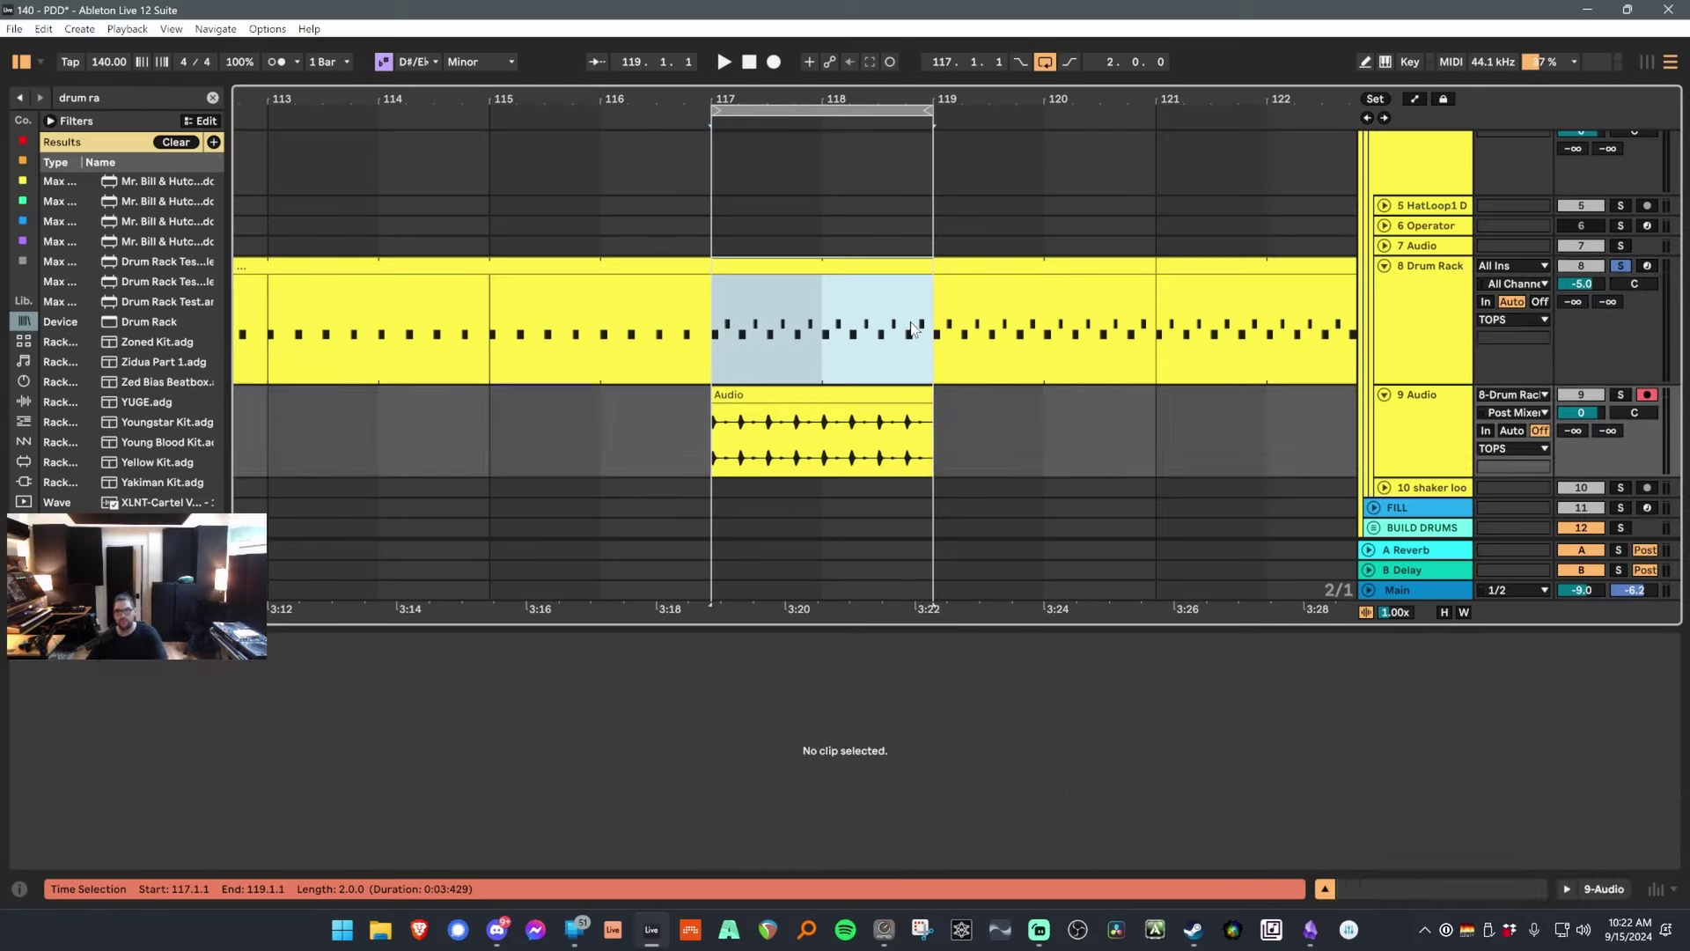
# Deactivate the Drum Rack pattern in bars 117 to 119, solo the new audio track and select its recorded clip.
pyautogui.click(913, 329)
pyautogui.press('0')
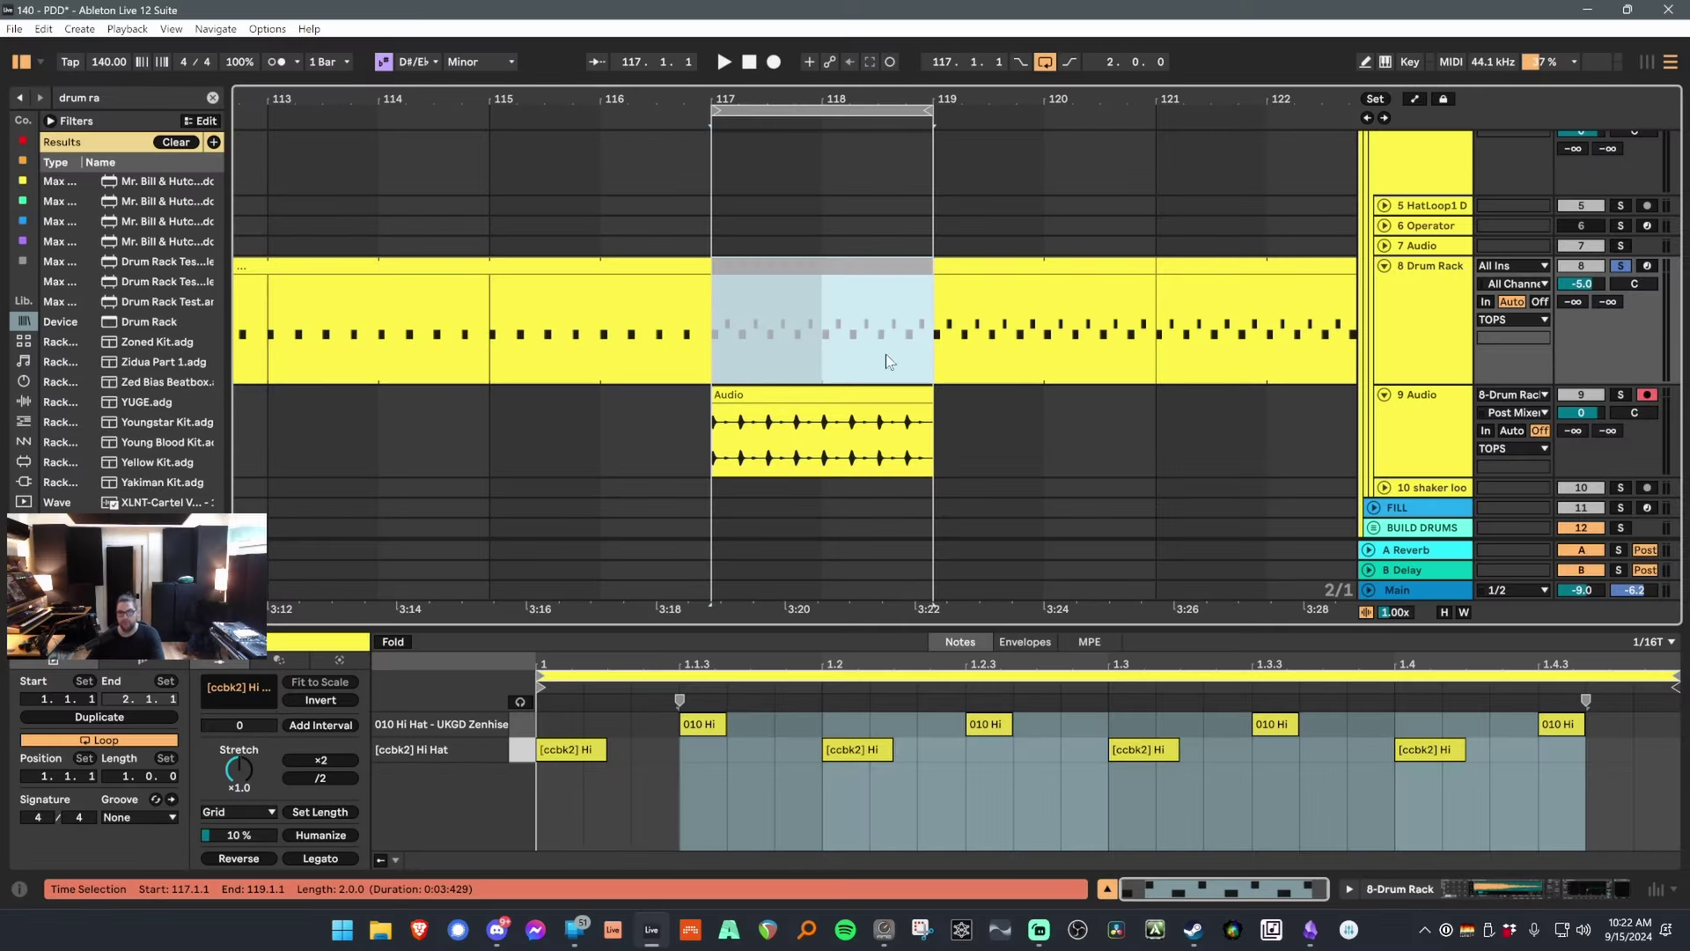
pyautogui.click(1624, 401)
pyautogui.moveTo(911, 437); pyautogui.dragTo(714, 446)
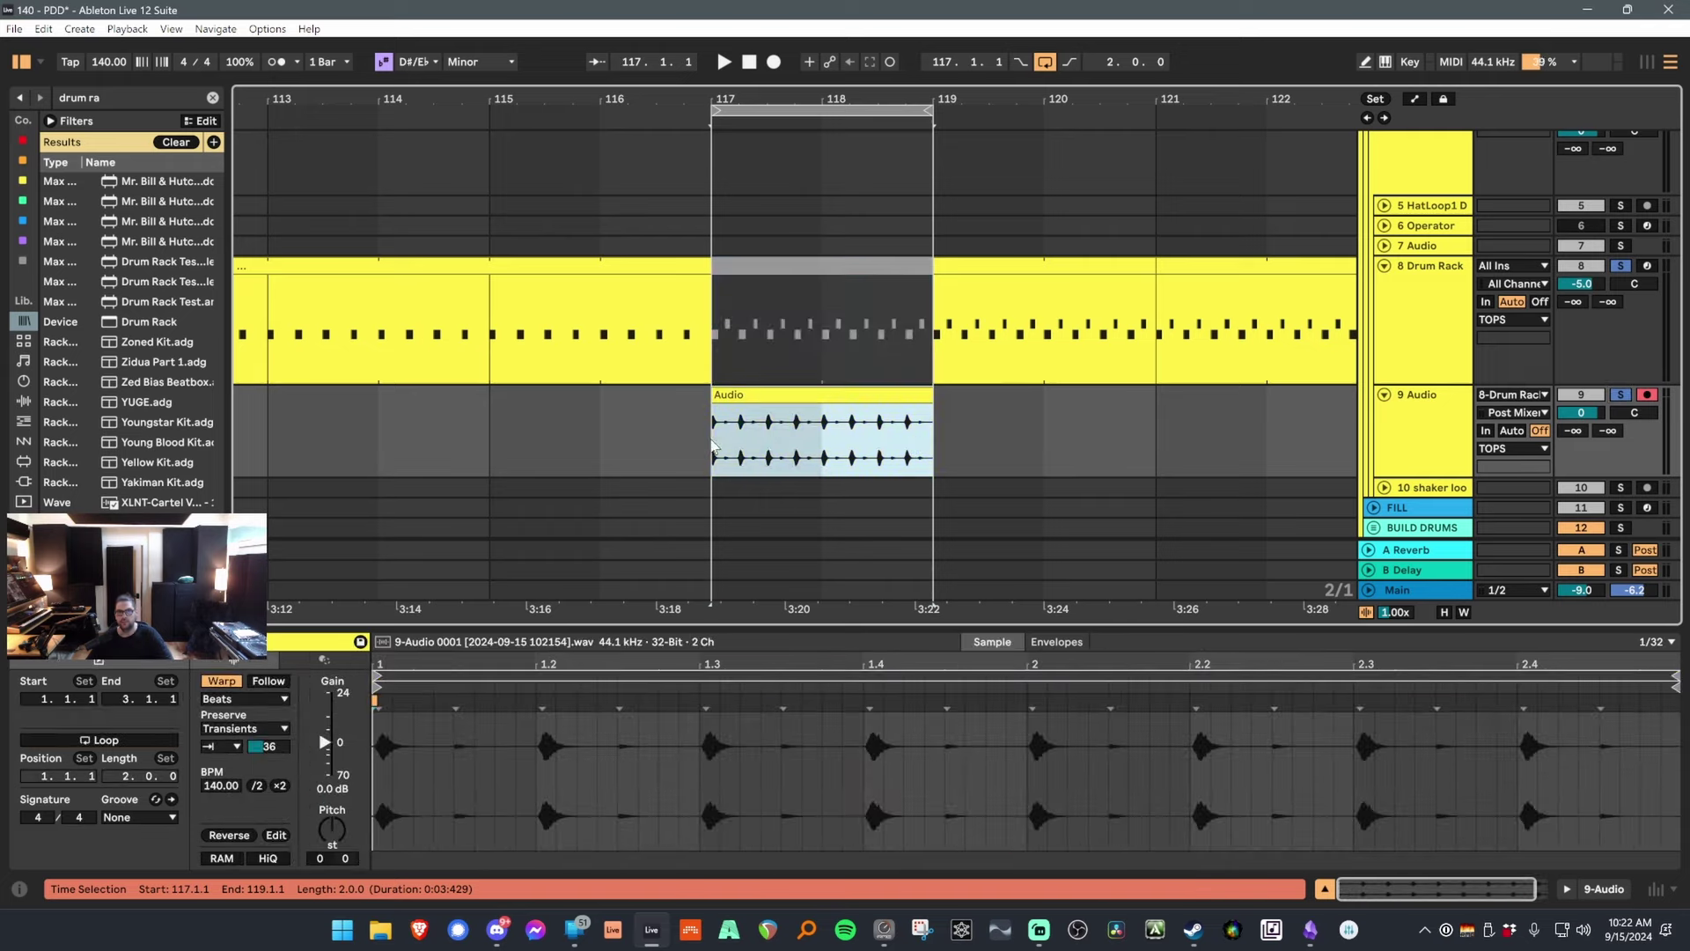
# Delete the recorded Drum Rack audio clip and reactivate the pattern in bars 117 to 119.
pyautogui.press('Delete')
pyautogui.press('Up')
pyautogui.press('0')
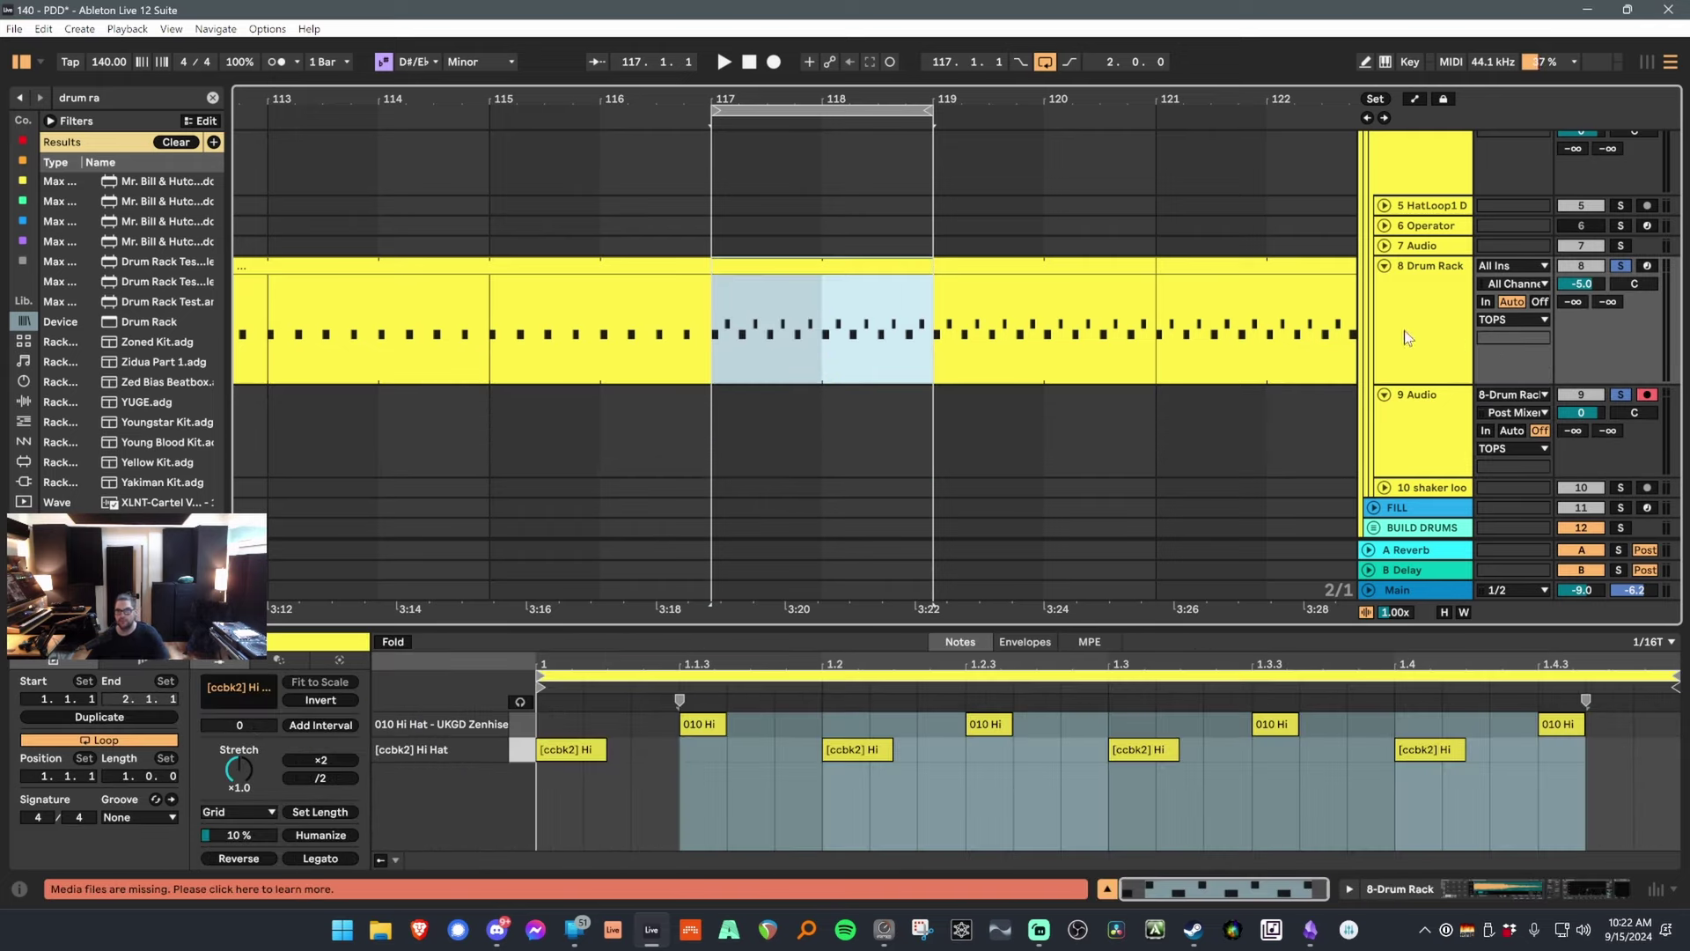
pyautogui.press('0')
# Show the Drum Rack track's device chain and open its Slap Shape effect.
pyautogui.hotkey('shift', 'Tab')
pyautogui.moveTo(1463, 898); pyautogui.dragTo(1651, 872)
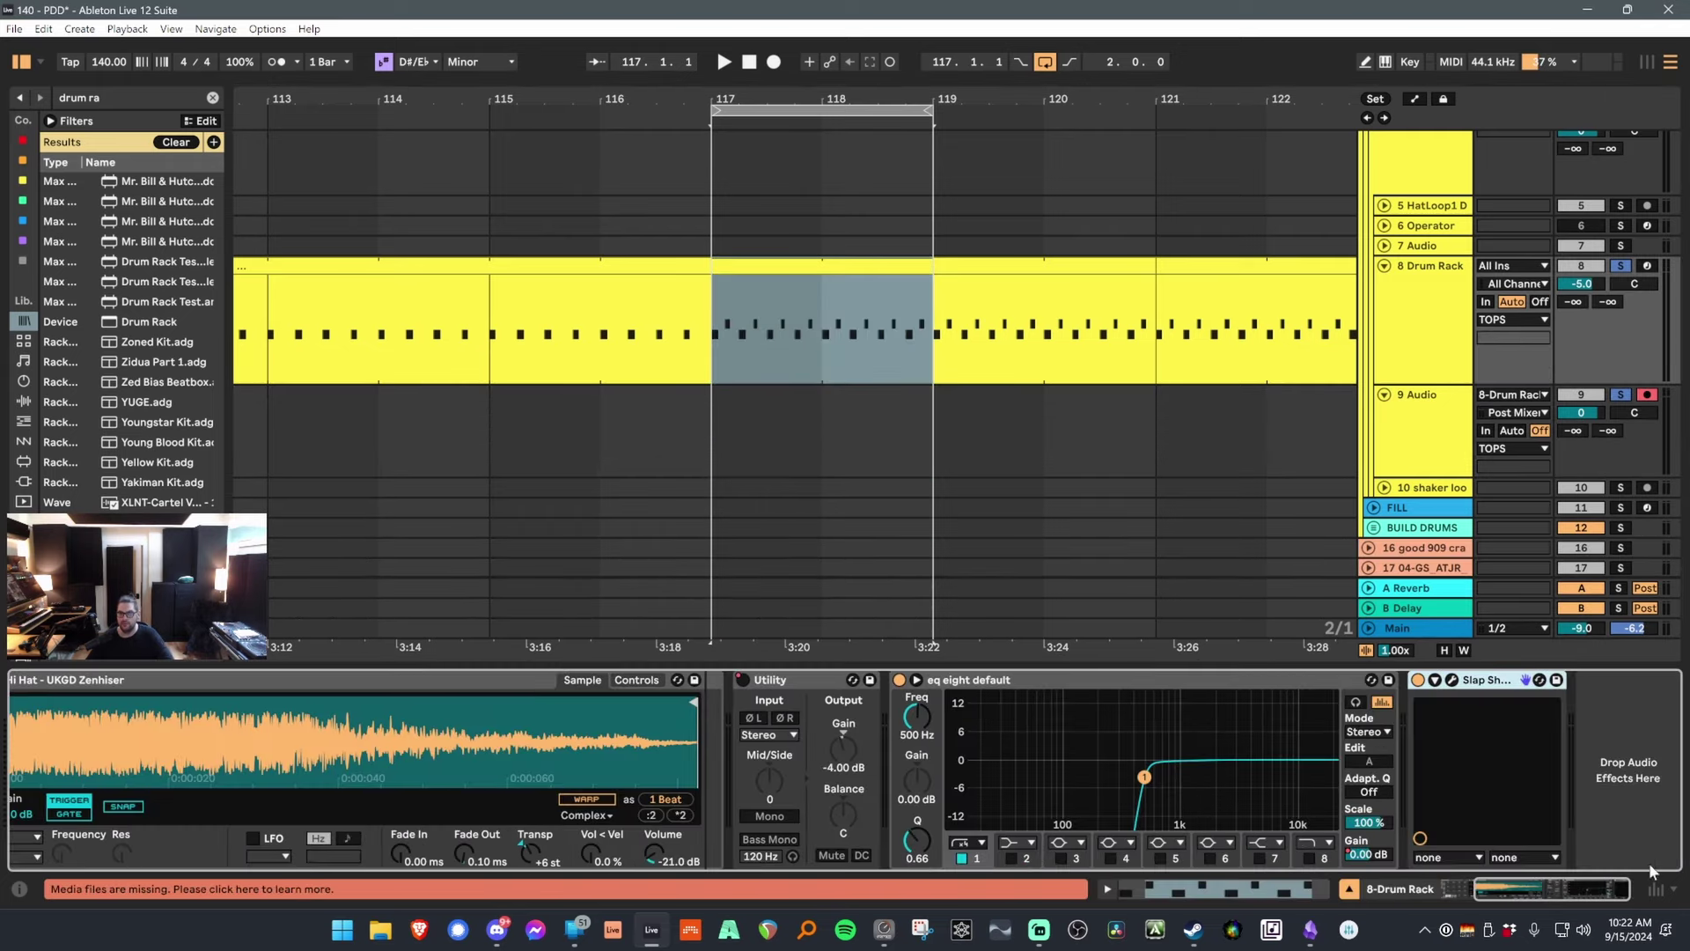
pyautogui.click(1455, 680)
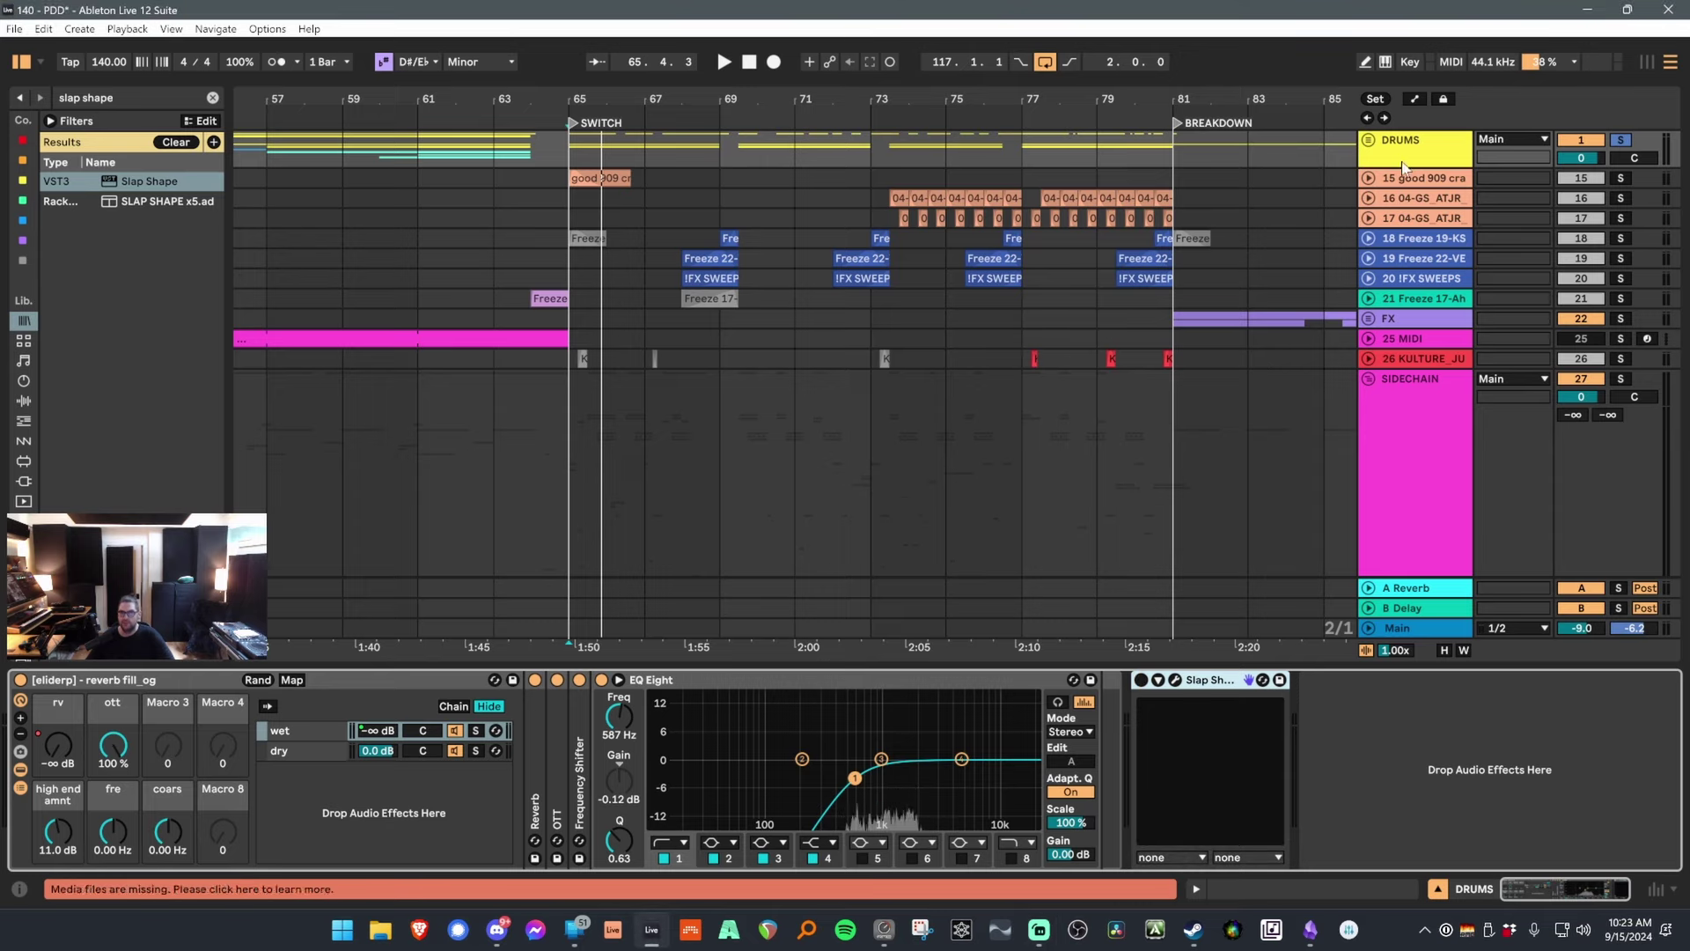
# Select bars 65 to 69 of the DRUMS group at the SWITCH marker and play them.
pyautogui.click(603, 156)
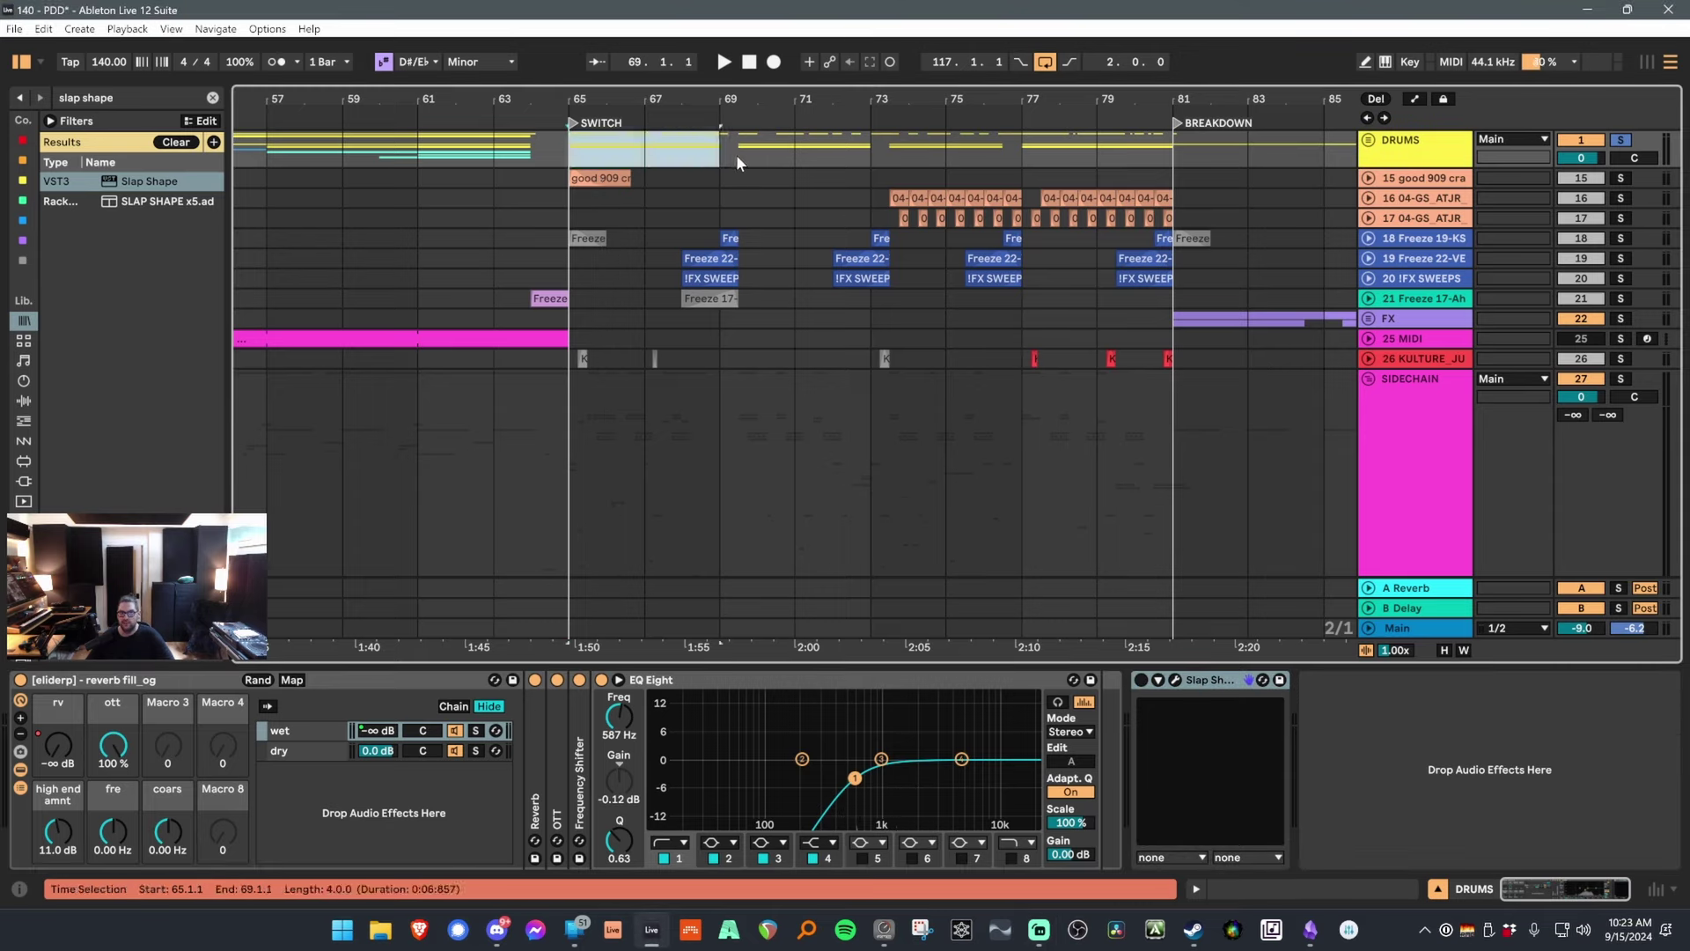
pyautogui.press('space')
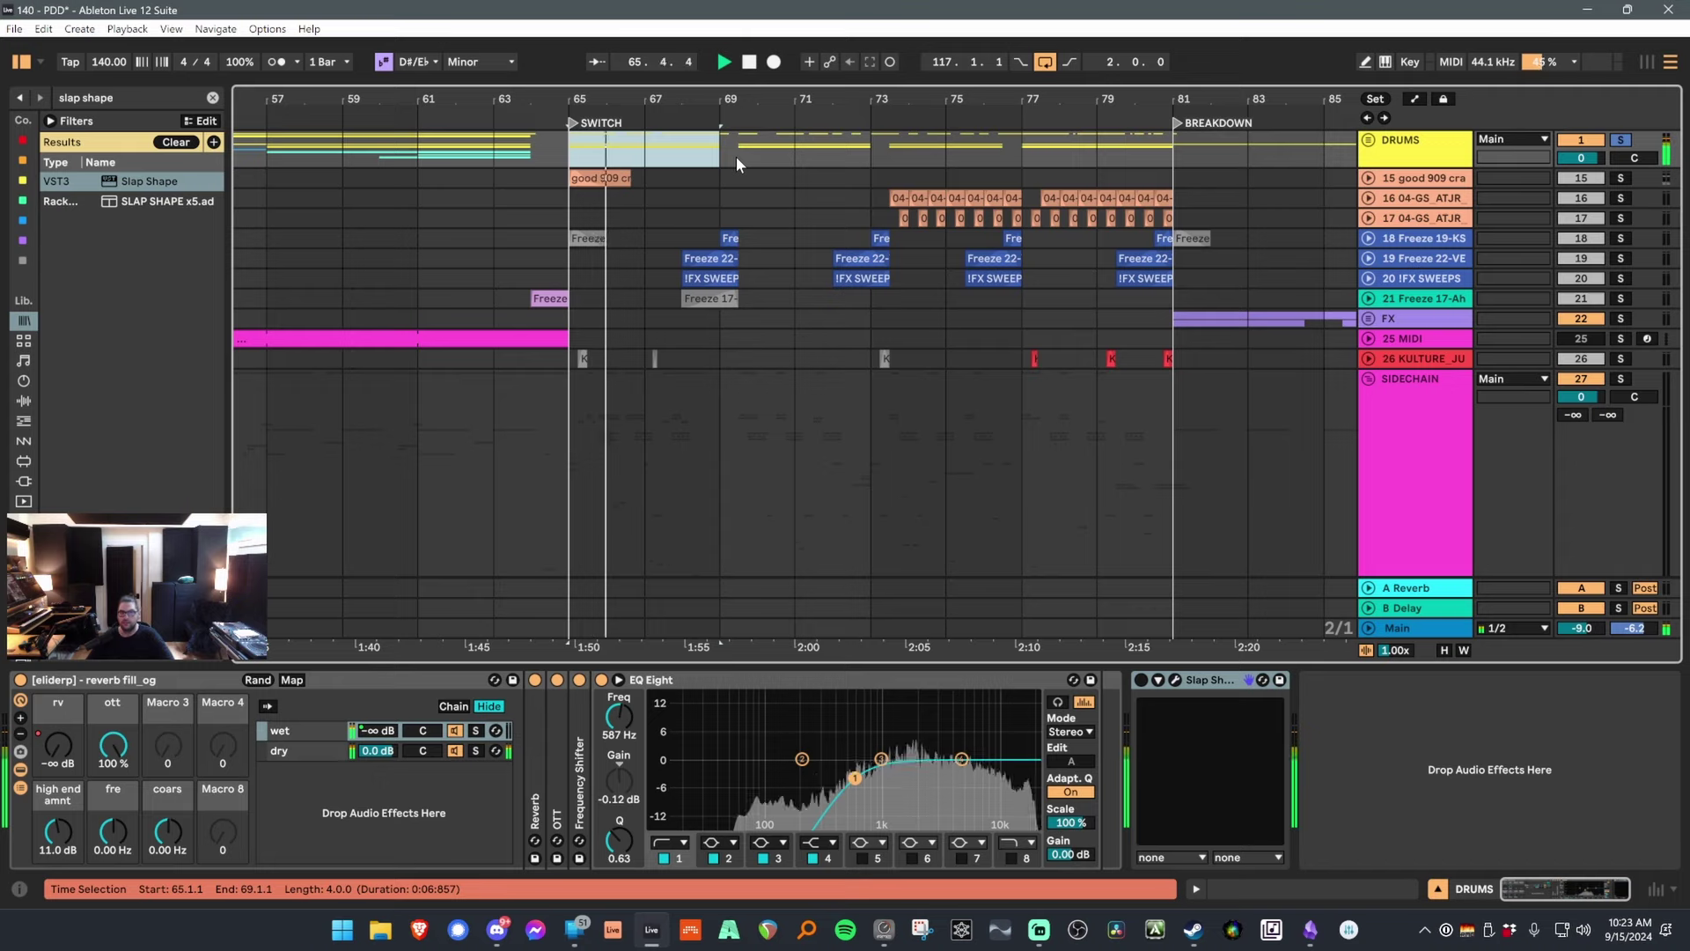
pyautogui.press('space')
# Insert an audio track below the DRUMS group, set its input to DRUMS, and arm it for recording.
pyautogui.click(1405, 161)
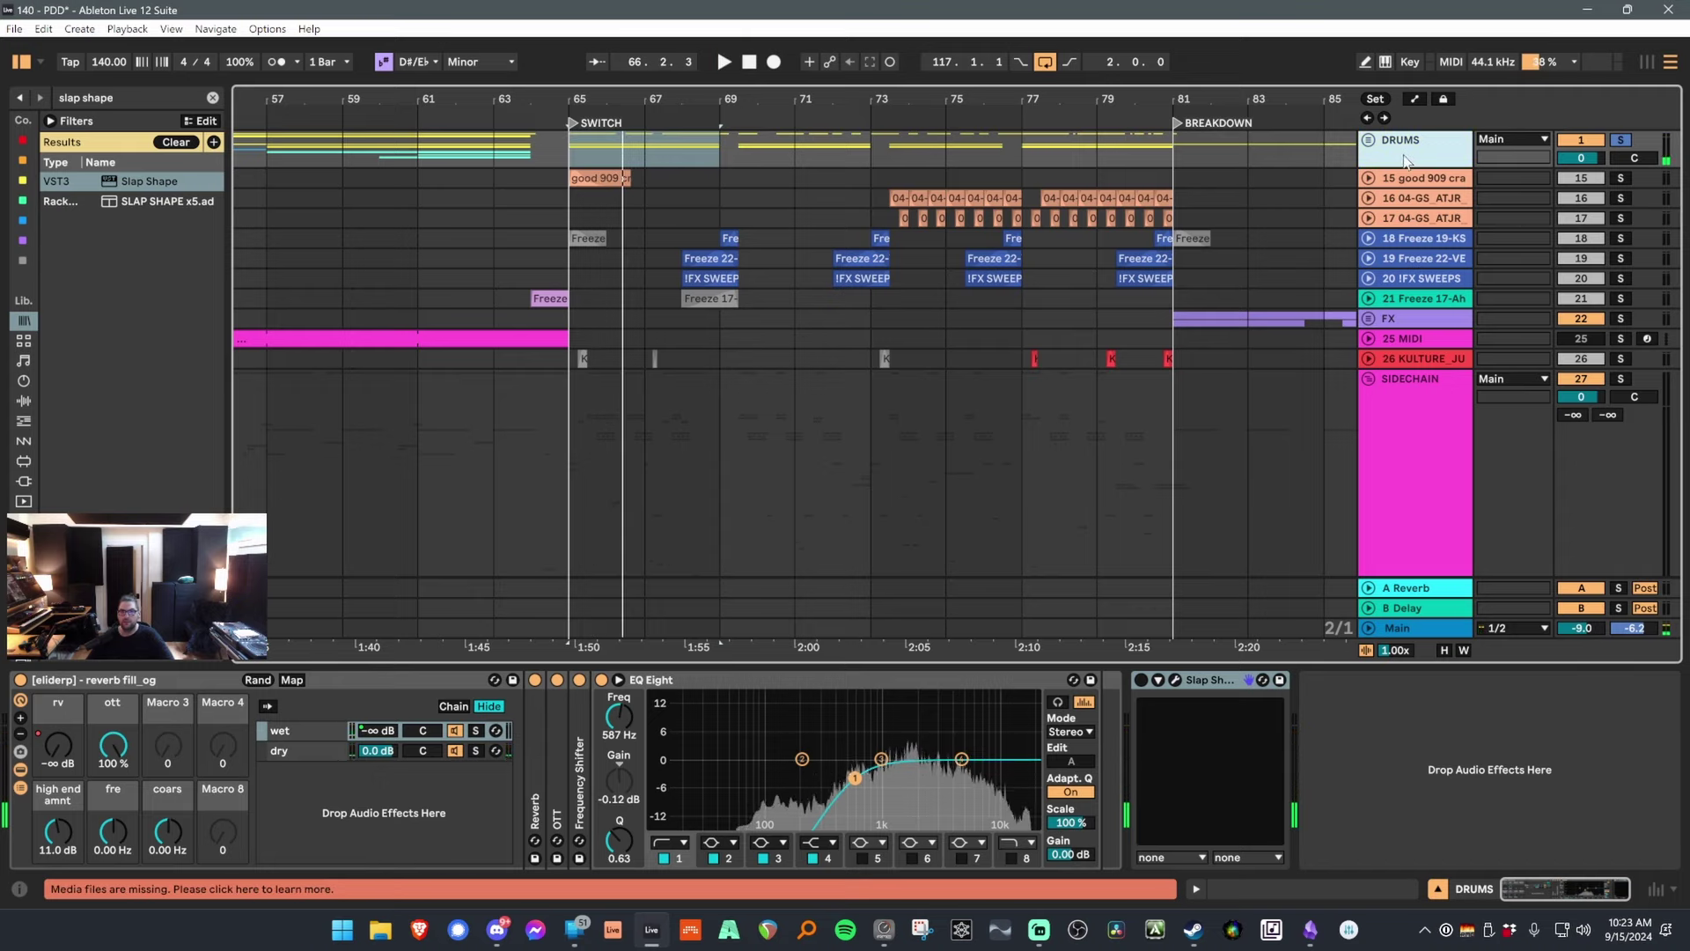
pyautogui.hotkey('ctrl', 't')
pyautogui.click(1497, 179)
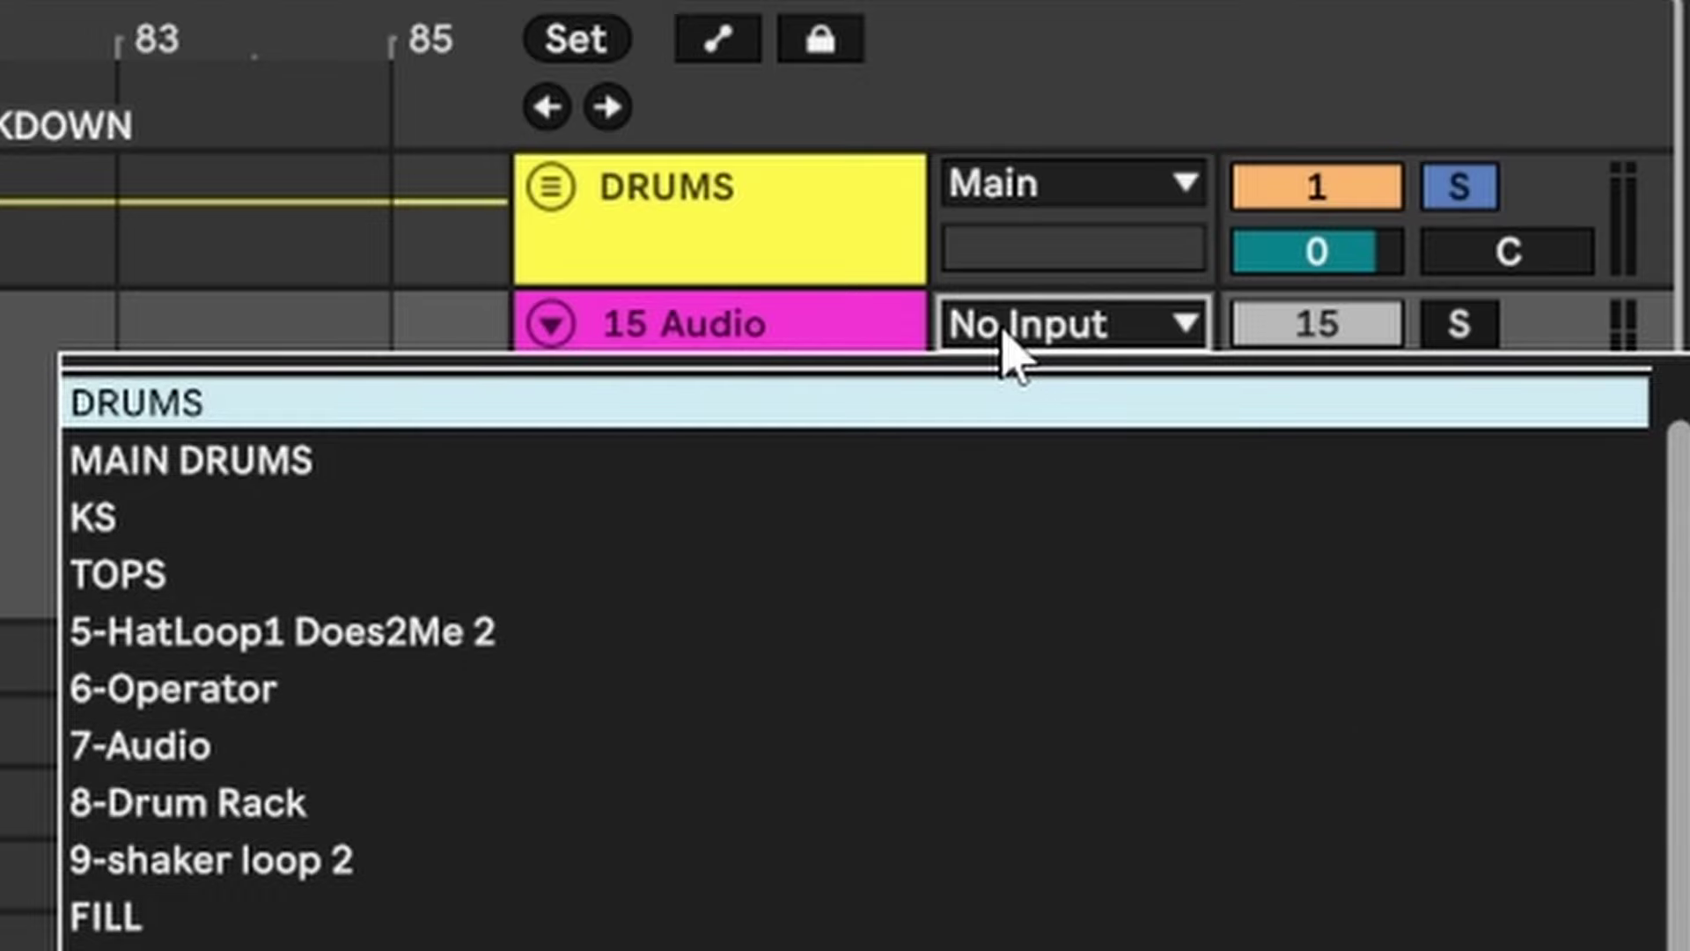
pyautogui.press('Return')
pyautogui.click(1547, 326)
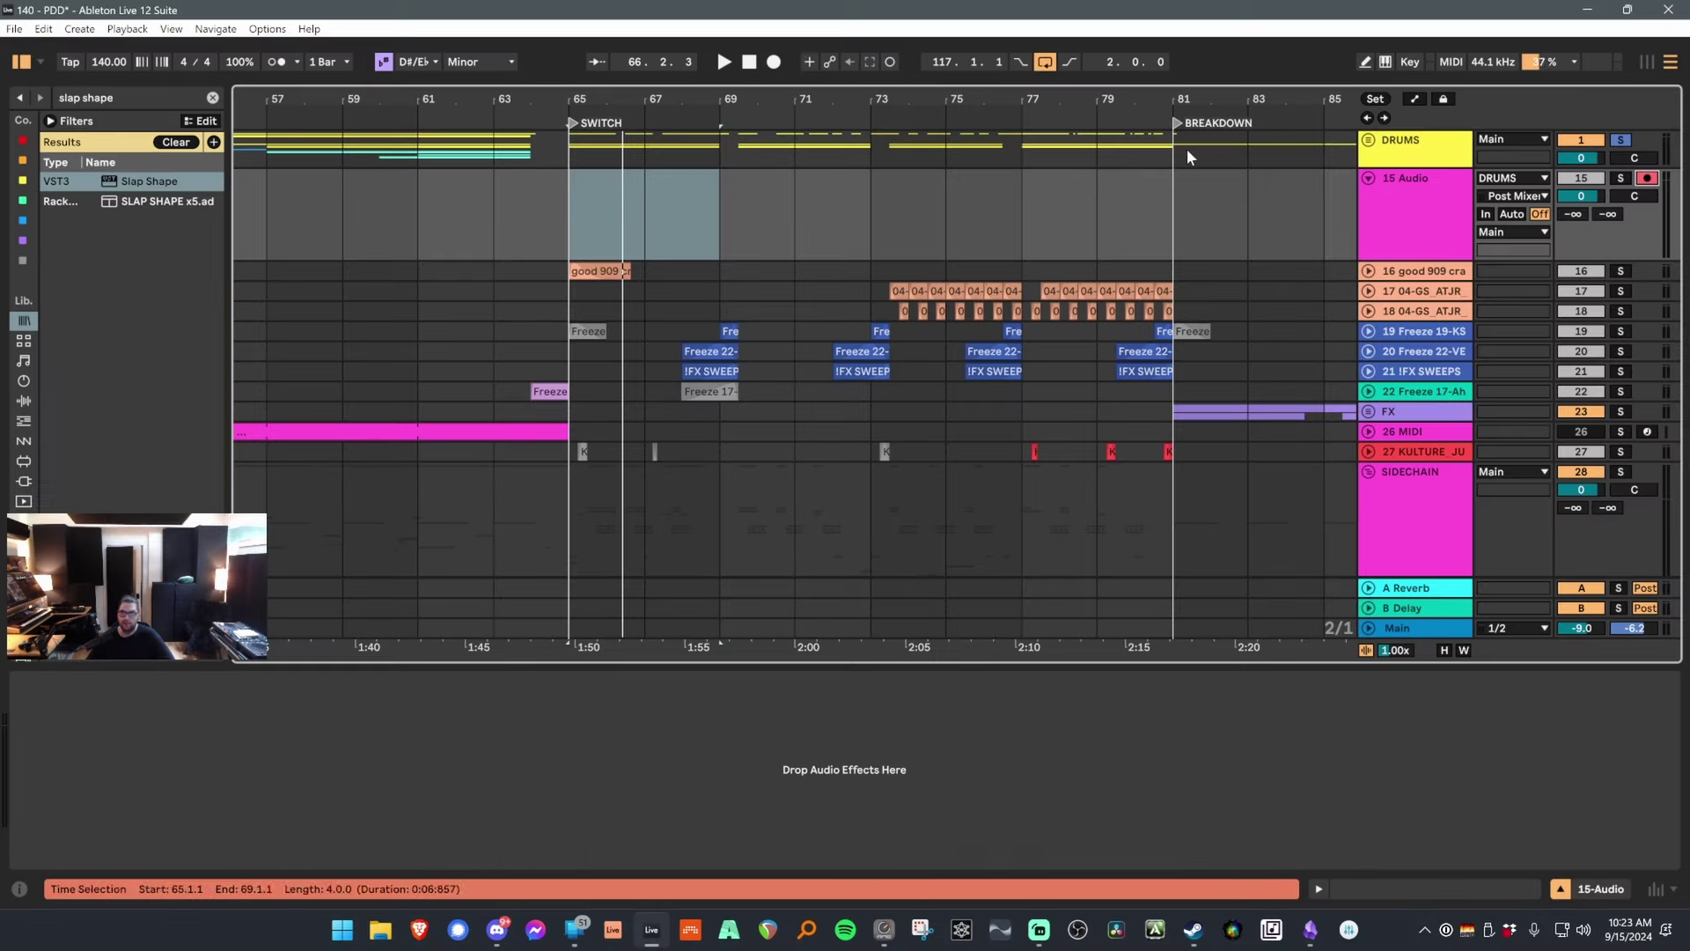
# Record the DRUMS group onto the armed audio track from bar 65 to bar 67.
pyautogui.press('F9')
pyautogui.press('+')
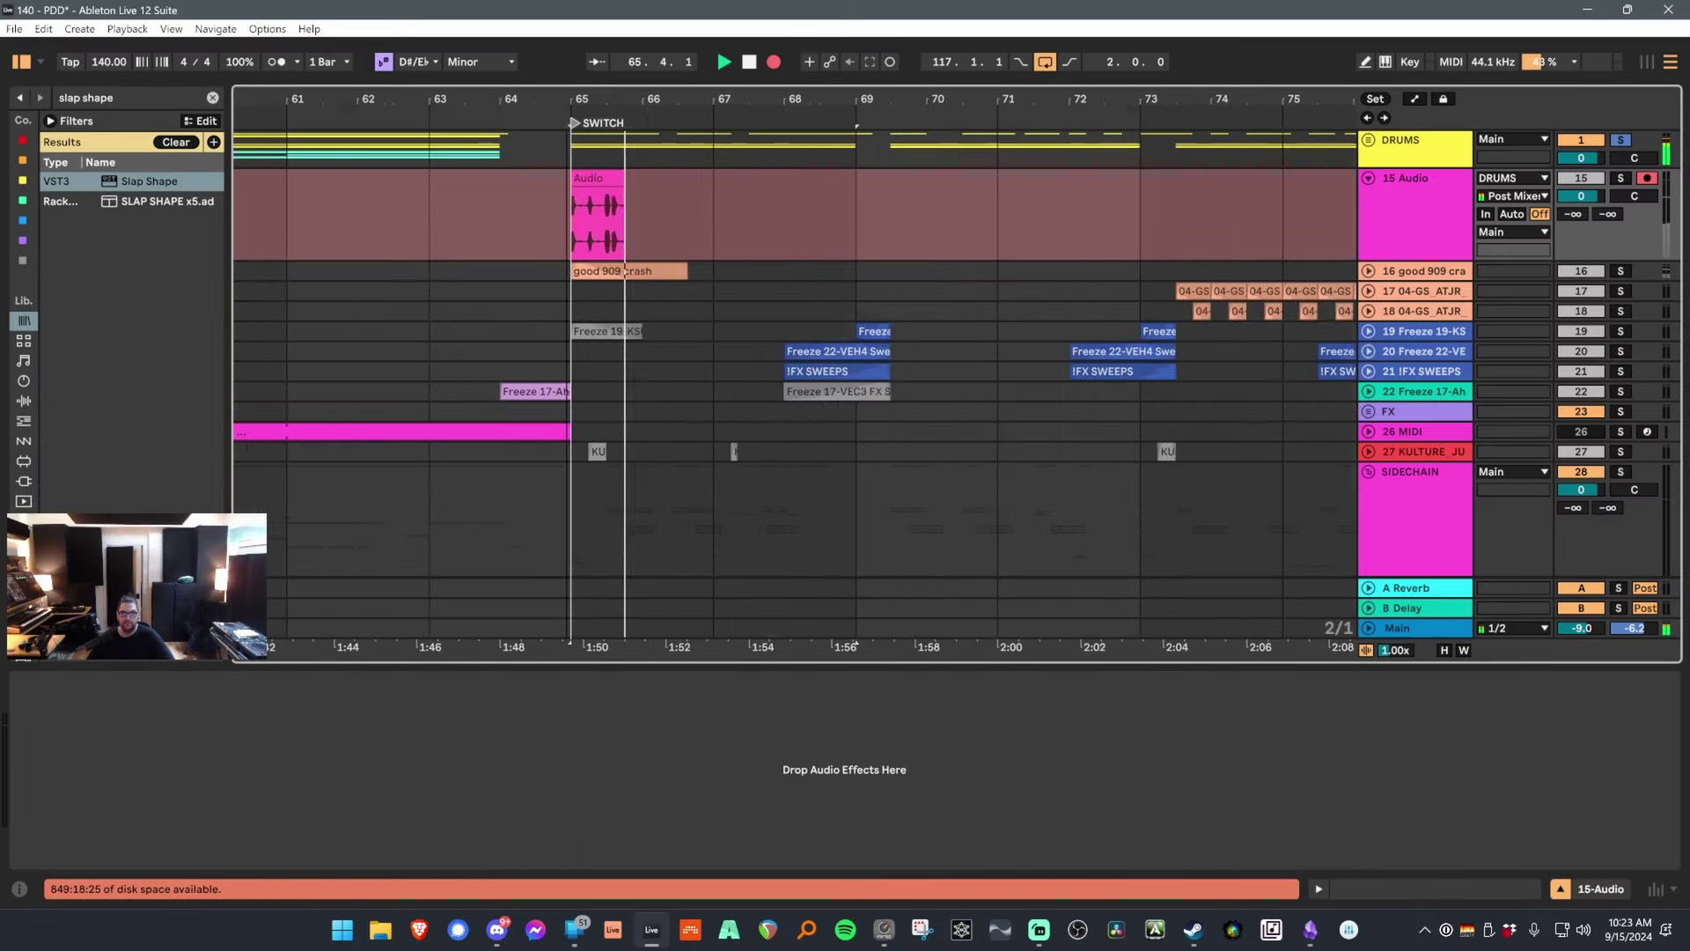
pyautogui.press('+')
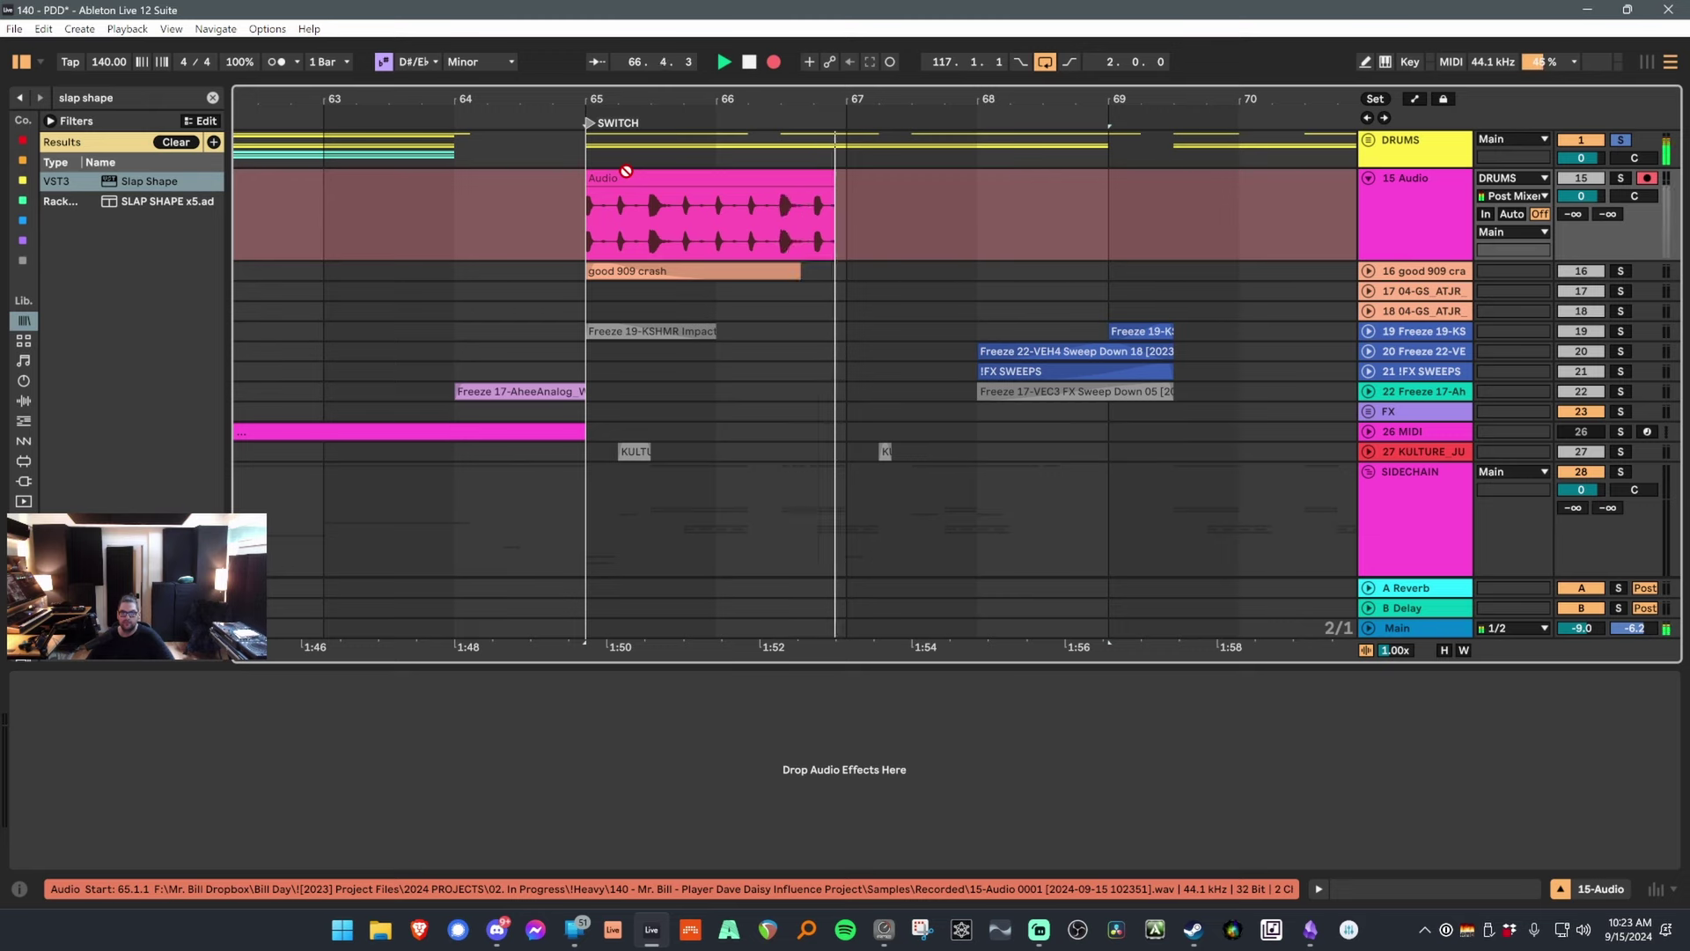
pyautogui.press('space')
# Set the recorded DRUMS clip's warp mode to Beats with transient looping off and lower its transient envelope to 47.
pyautogui.click(814, 175)
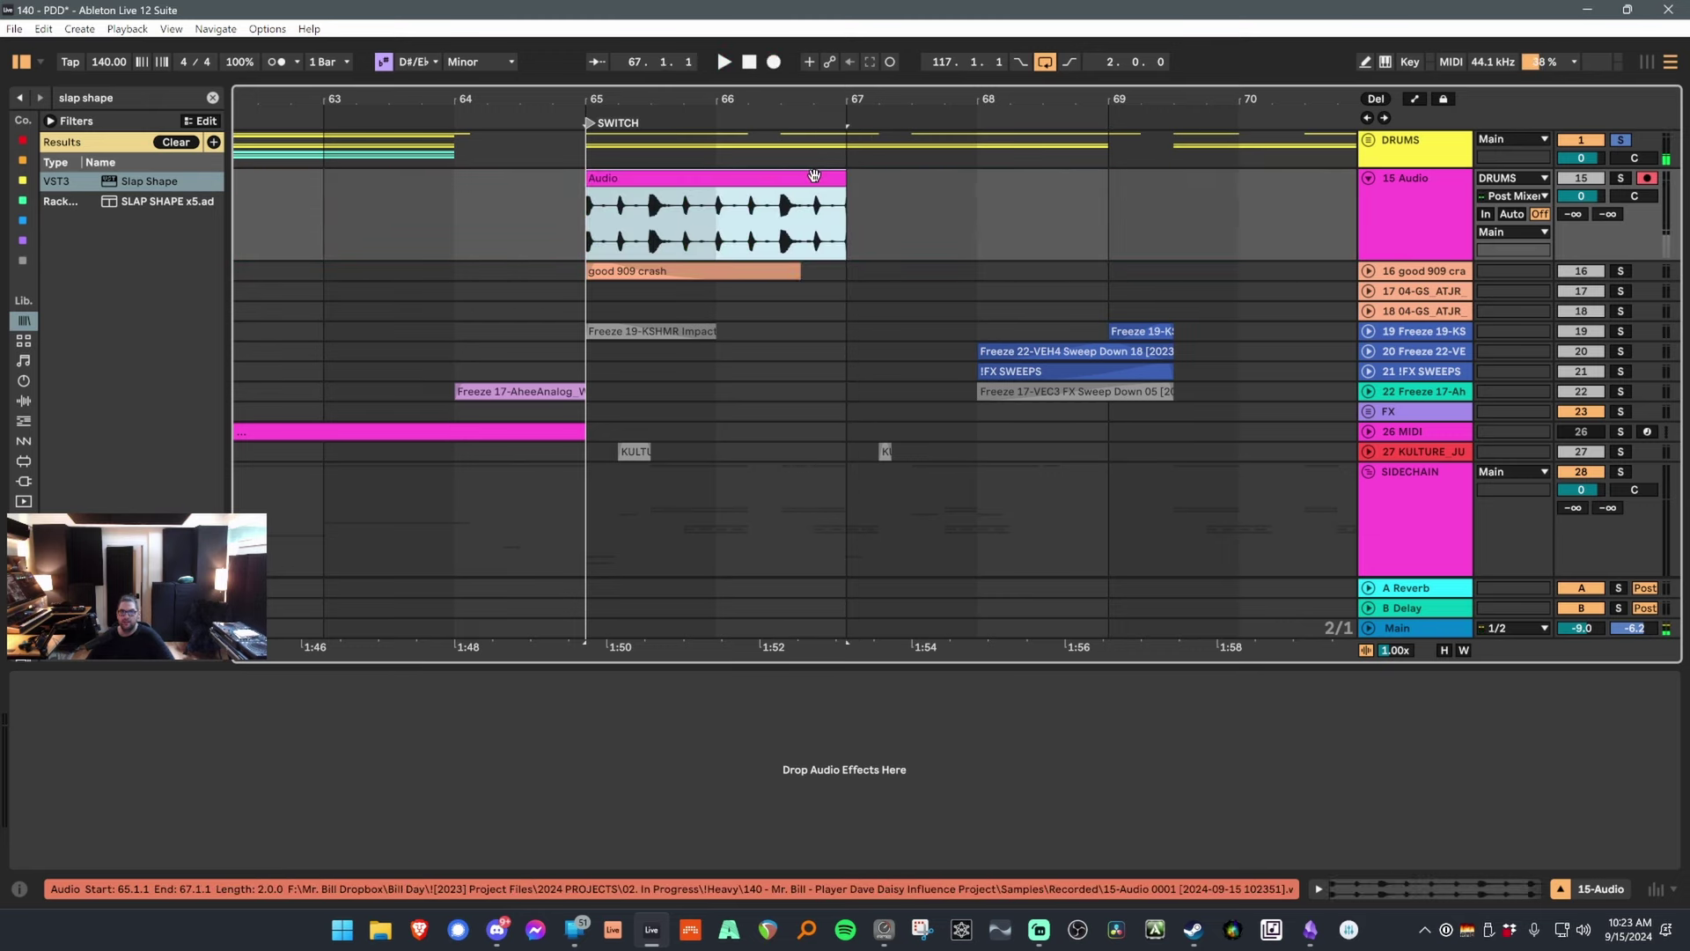
pyautogui.doubleClick(815, 174)
pyautogui.click(244, 700)
pyautogui.click(236, 715)
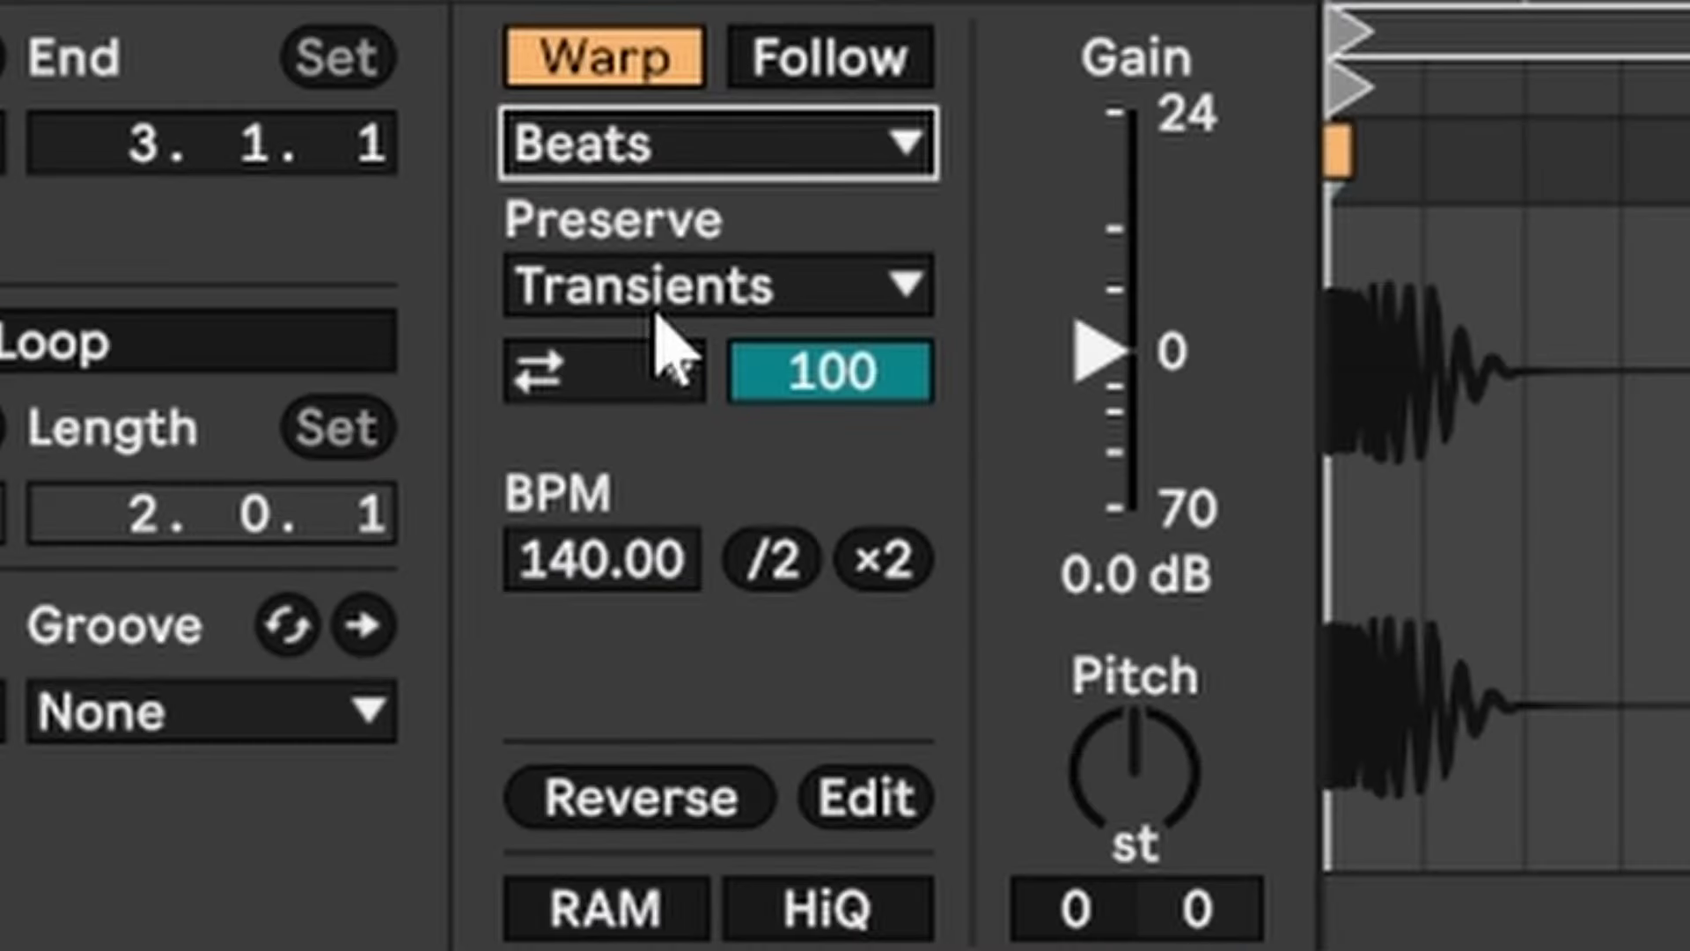
pyautogui.click(234, 745)
pyautogui.click(231, 761)
pyautogui.moveTo(827, 369); pyautogui.dragTo(827, 416)
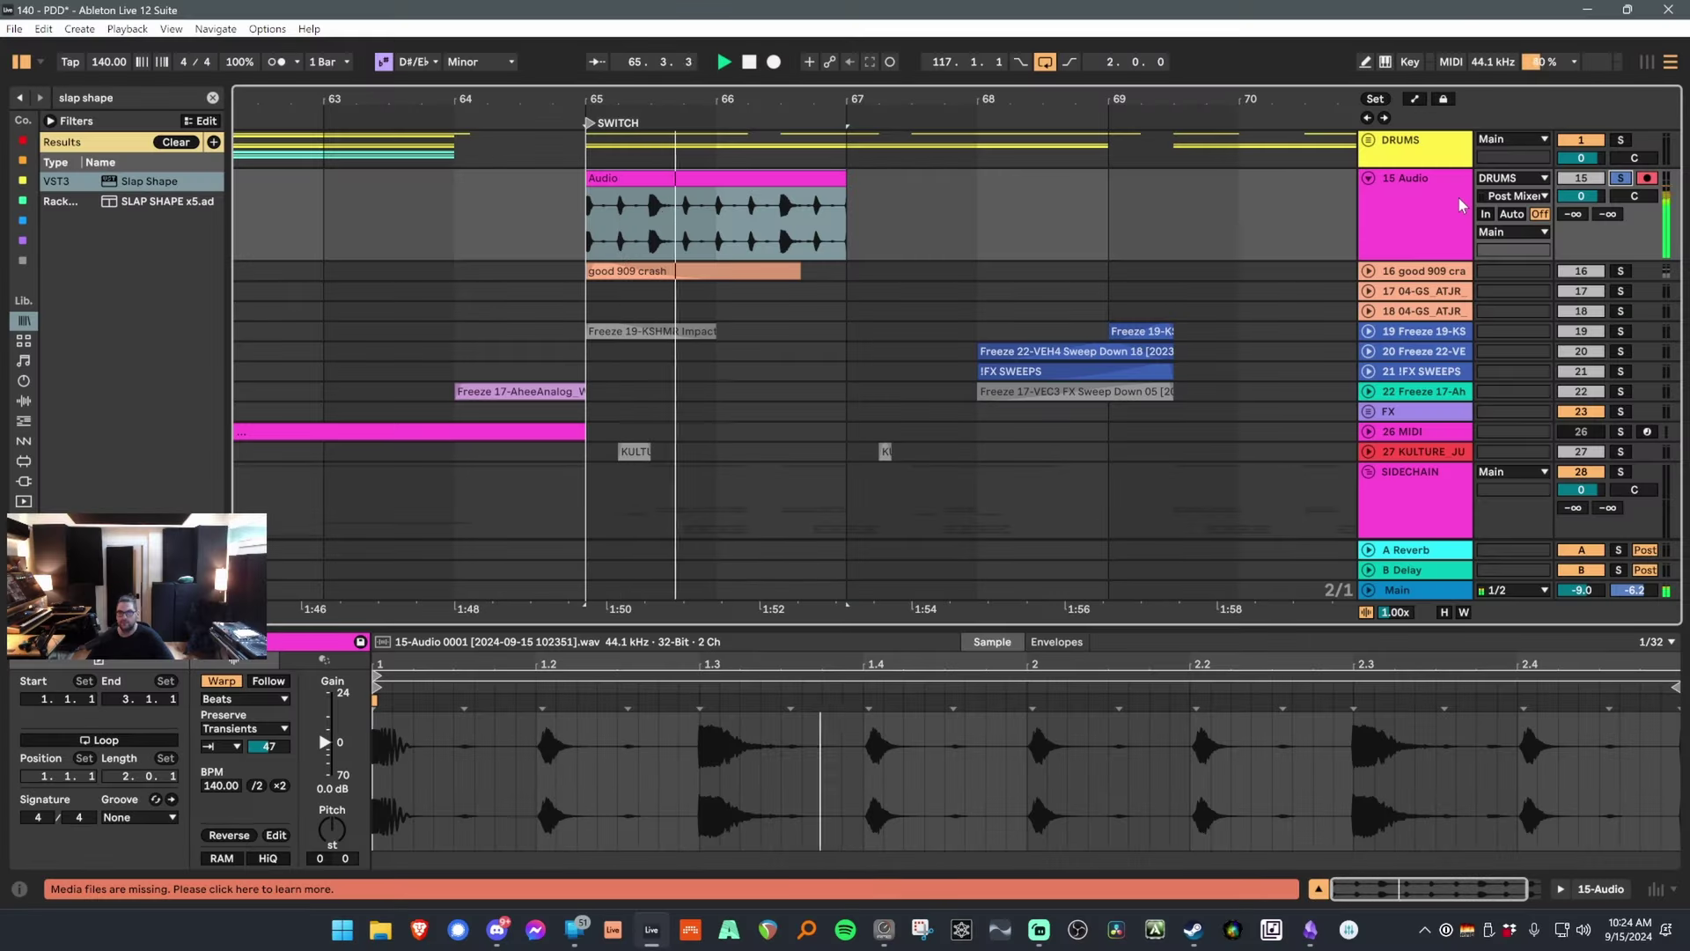
pyautogui.click(732, 177)
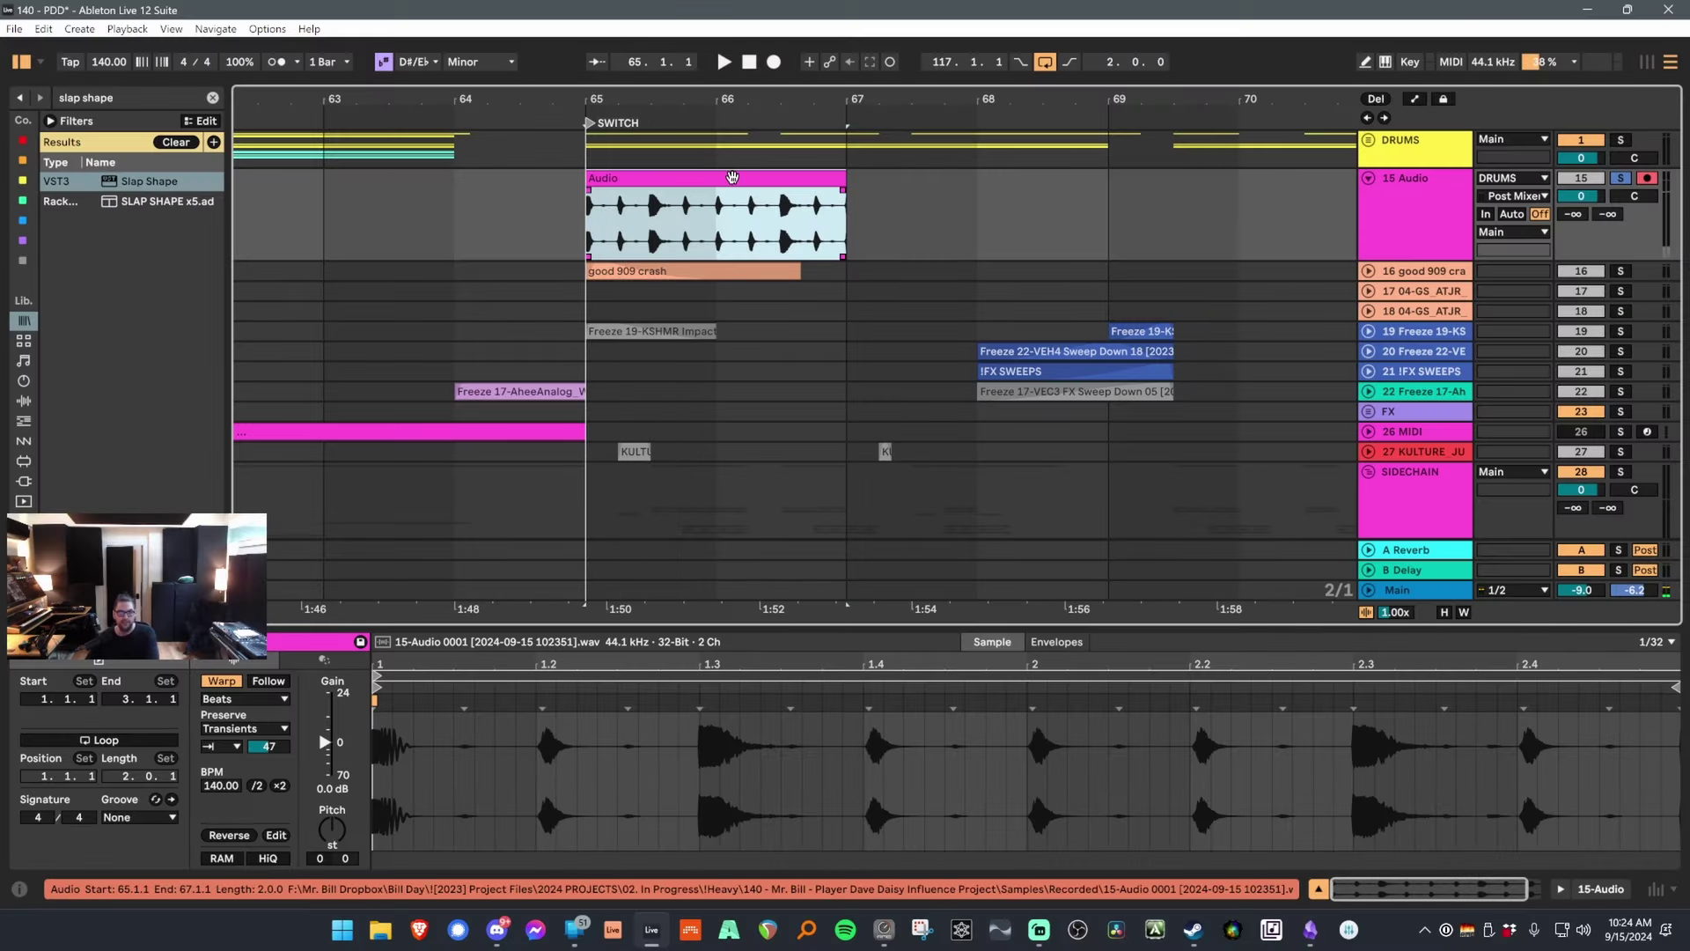
pyautogui.click(1403, 195)
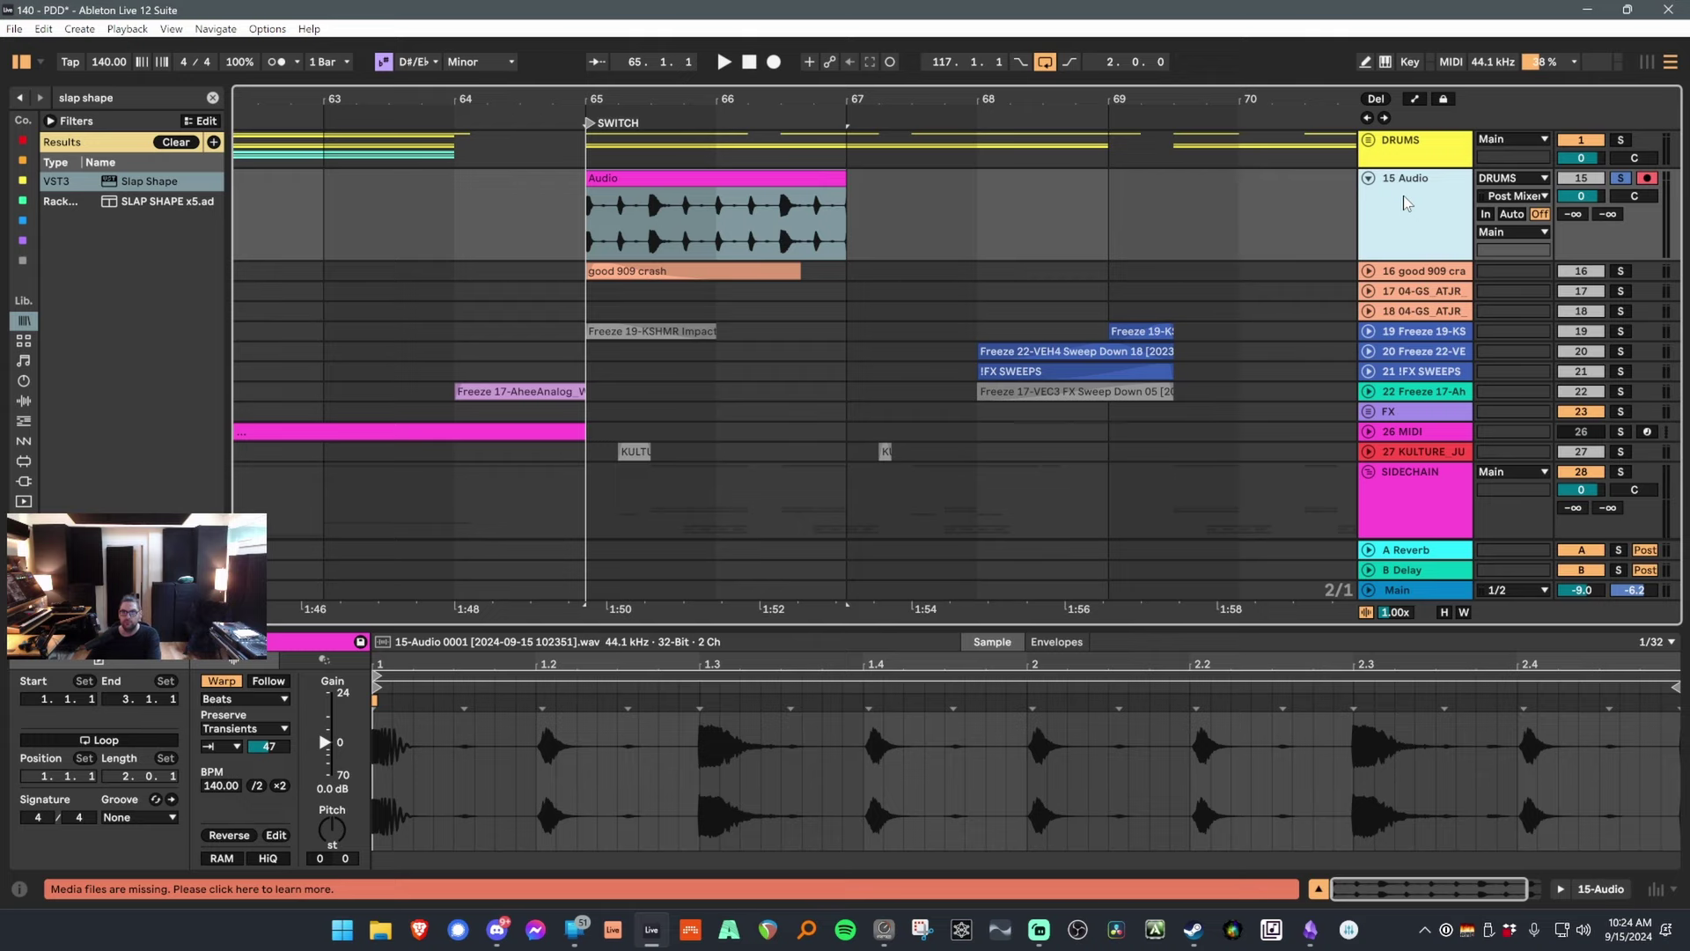
# Delete the recorded audio track below the DRUMS group and briefly expand the group to inspect its tracks.
pyautogui.press('Delete')
pyautogui.press('Up')
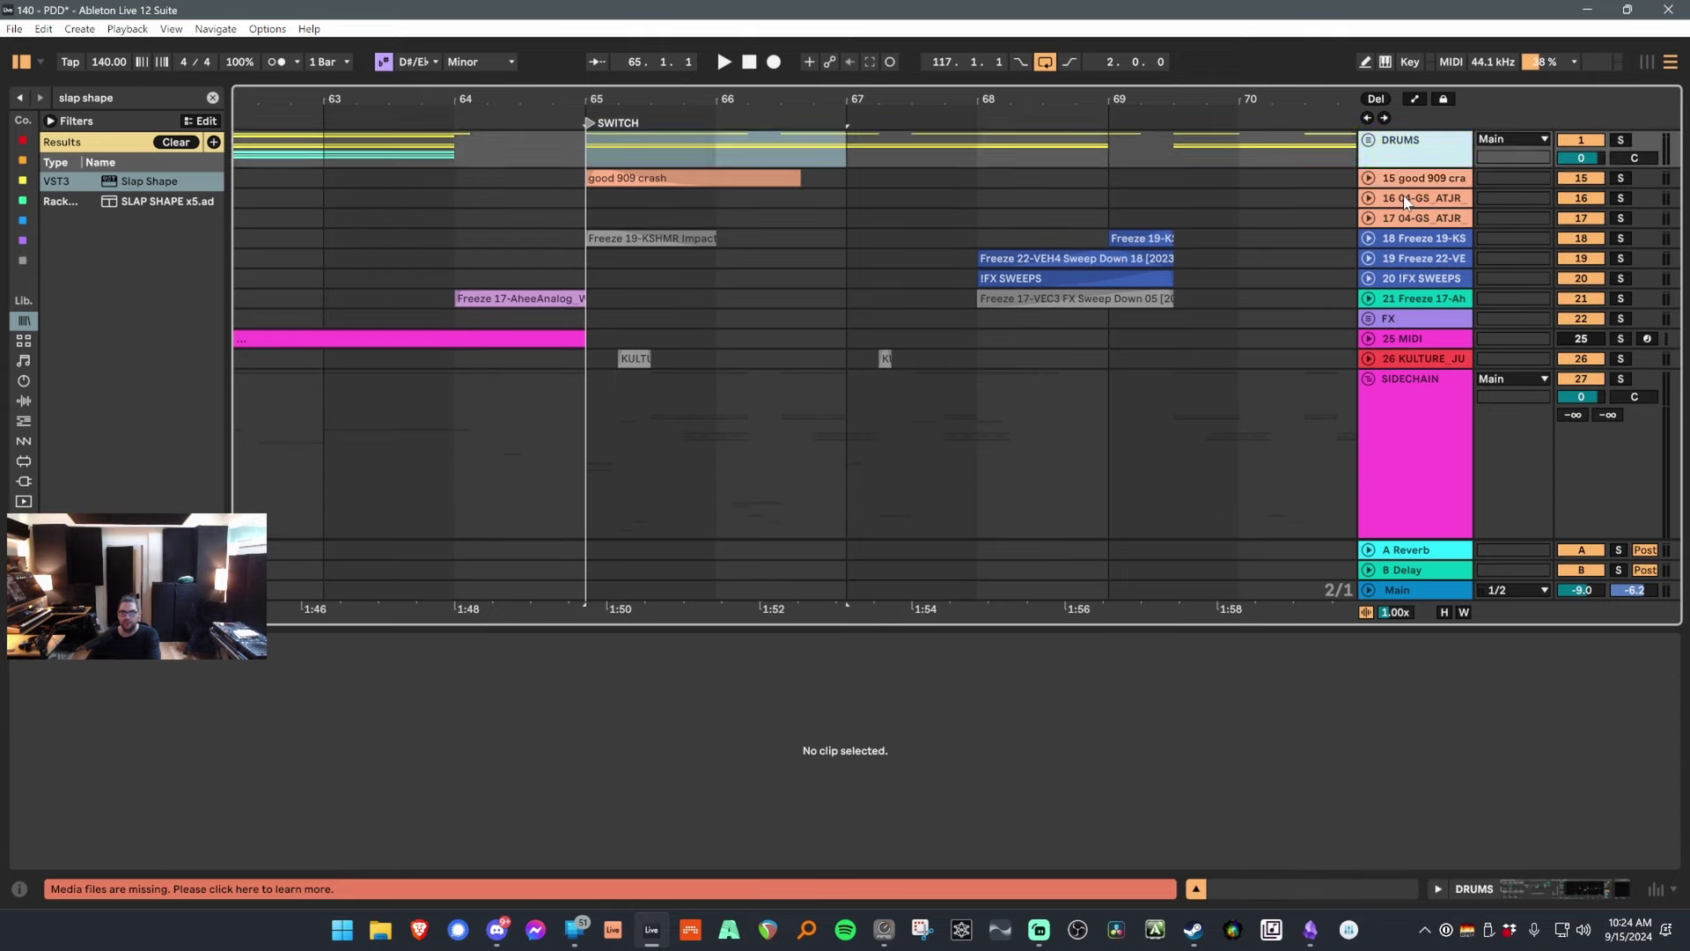
pyautogui.press('Right')
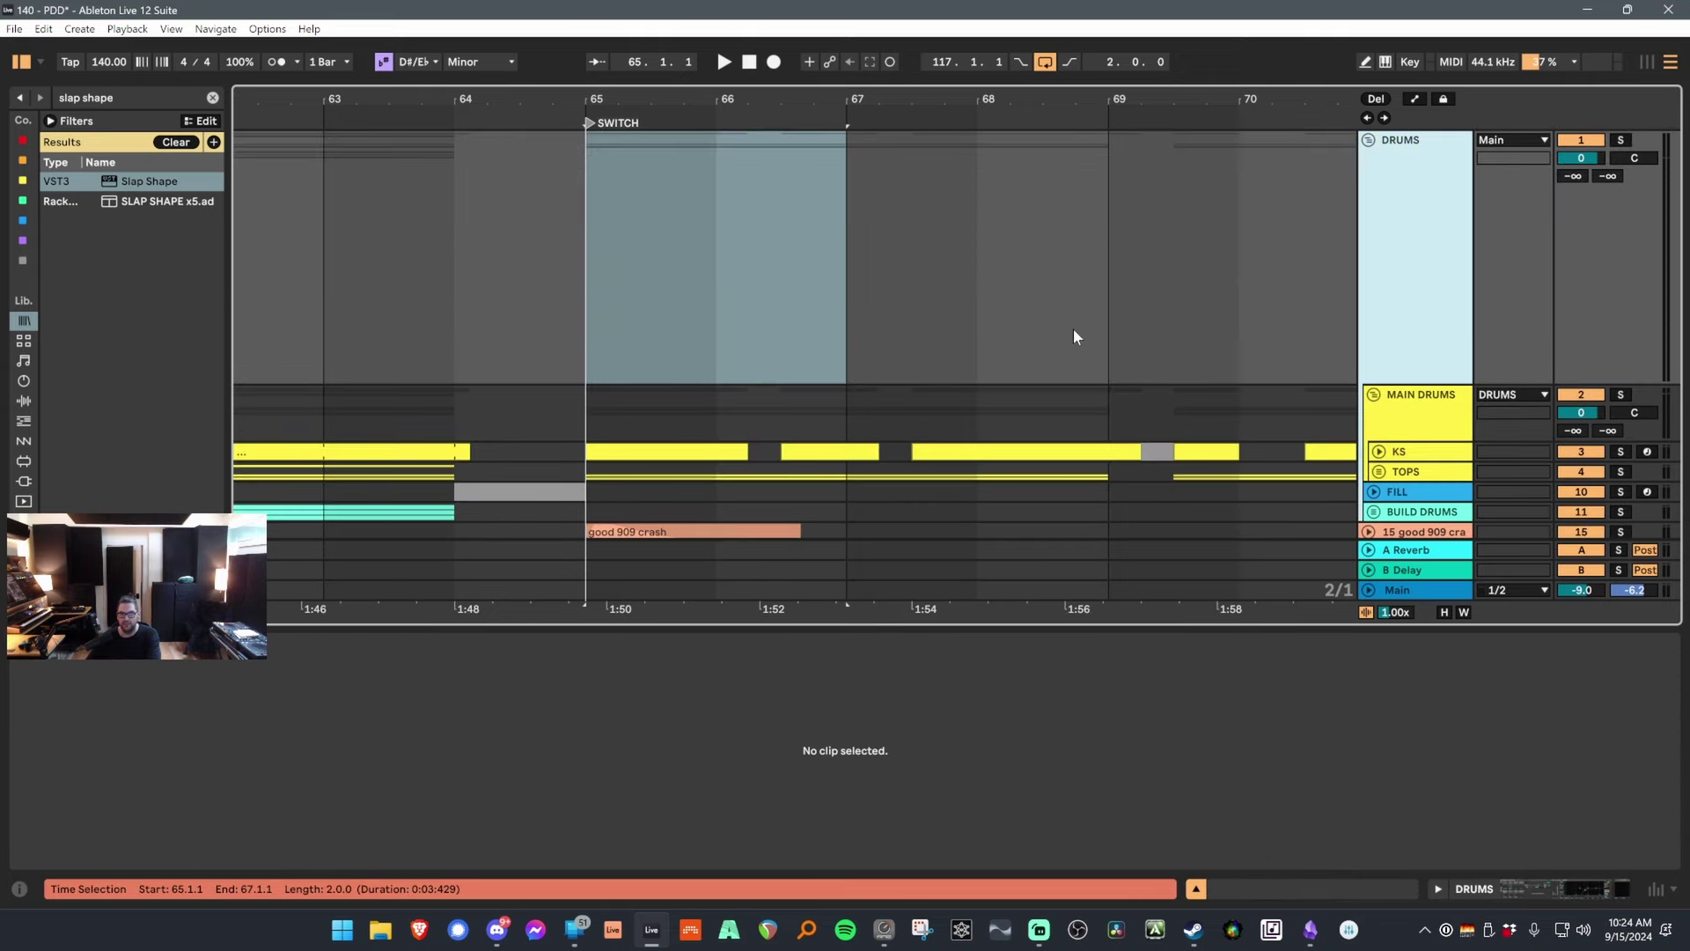
pyautogui.press('Left')
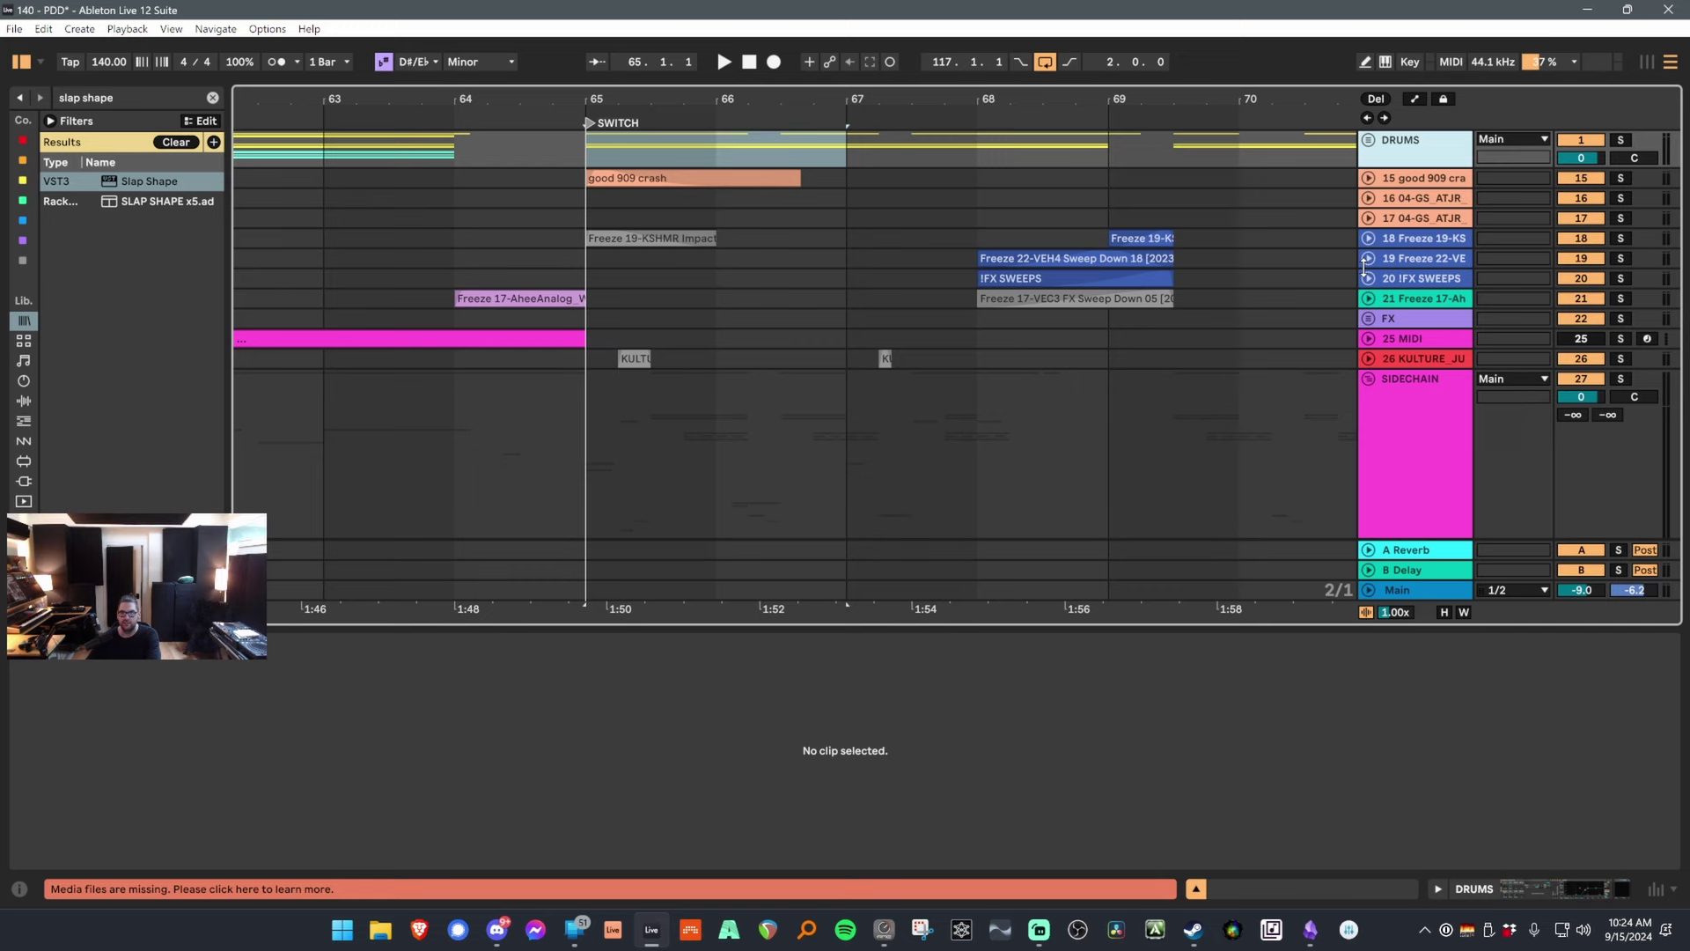
# Open Slap Shape on the DRUMS group and raise its Snap and Tight amounts while playing from the SWITCH marker.
pyautogui.click(1429, 151)
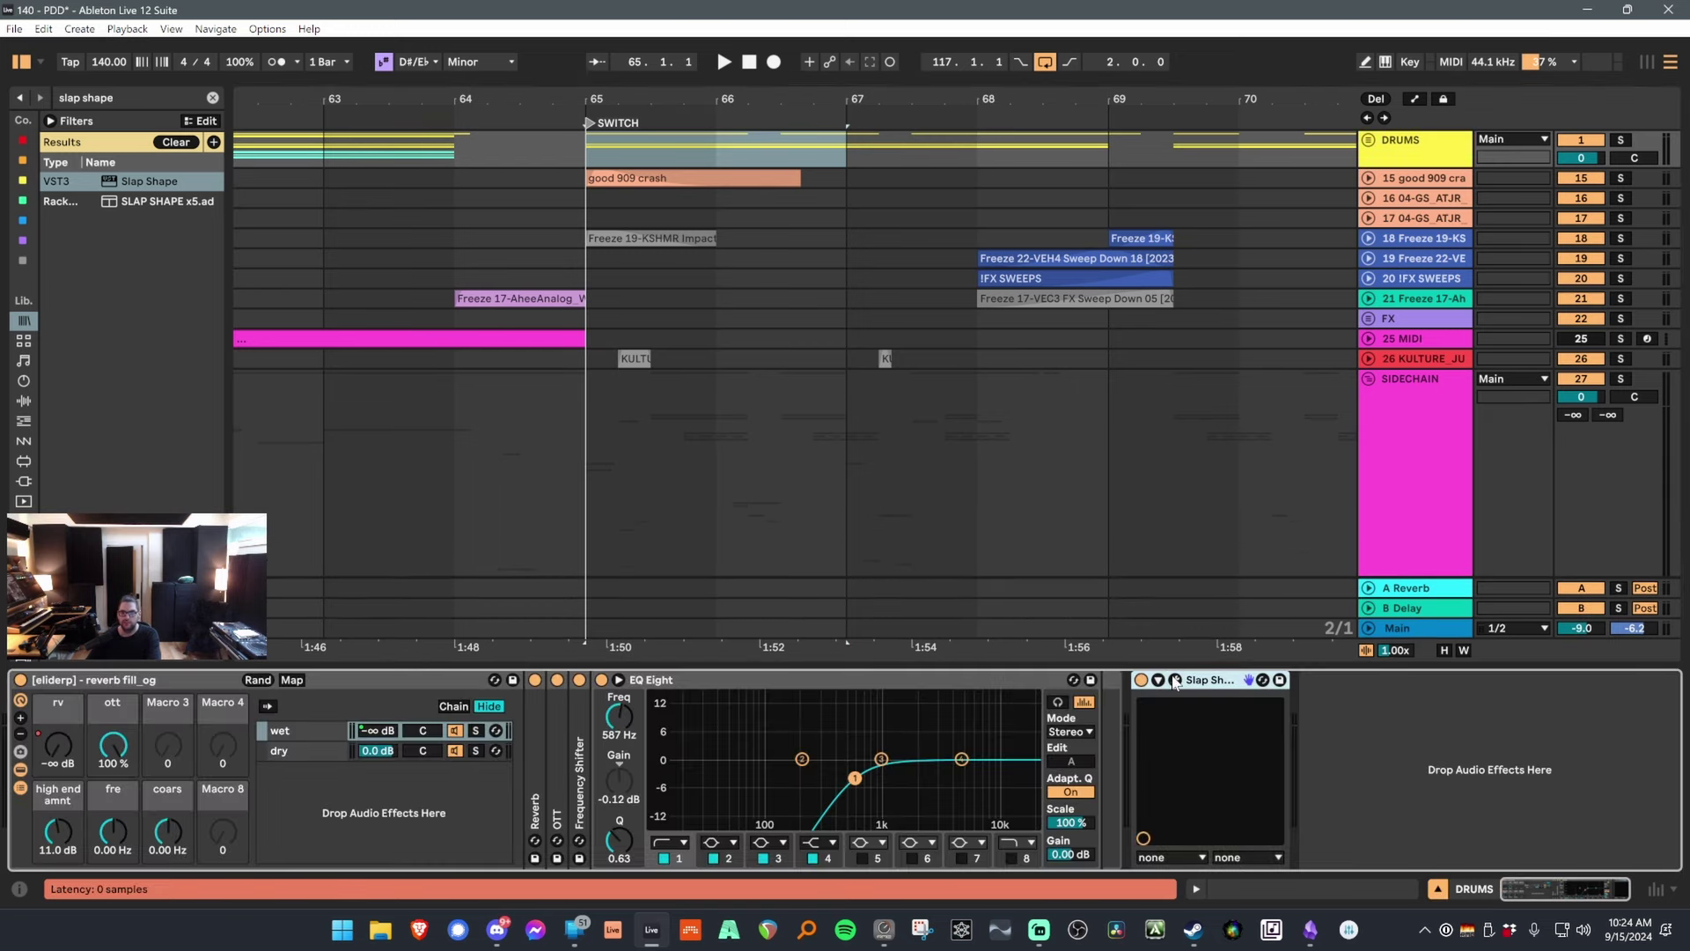
pyautogui.click(1175, 681)
pyautogui.press('space')
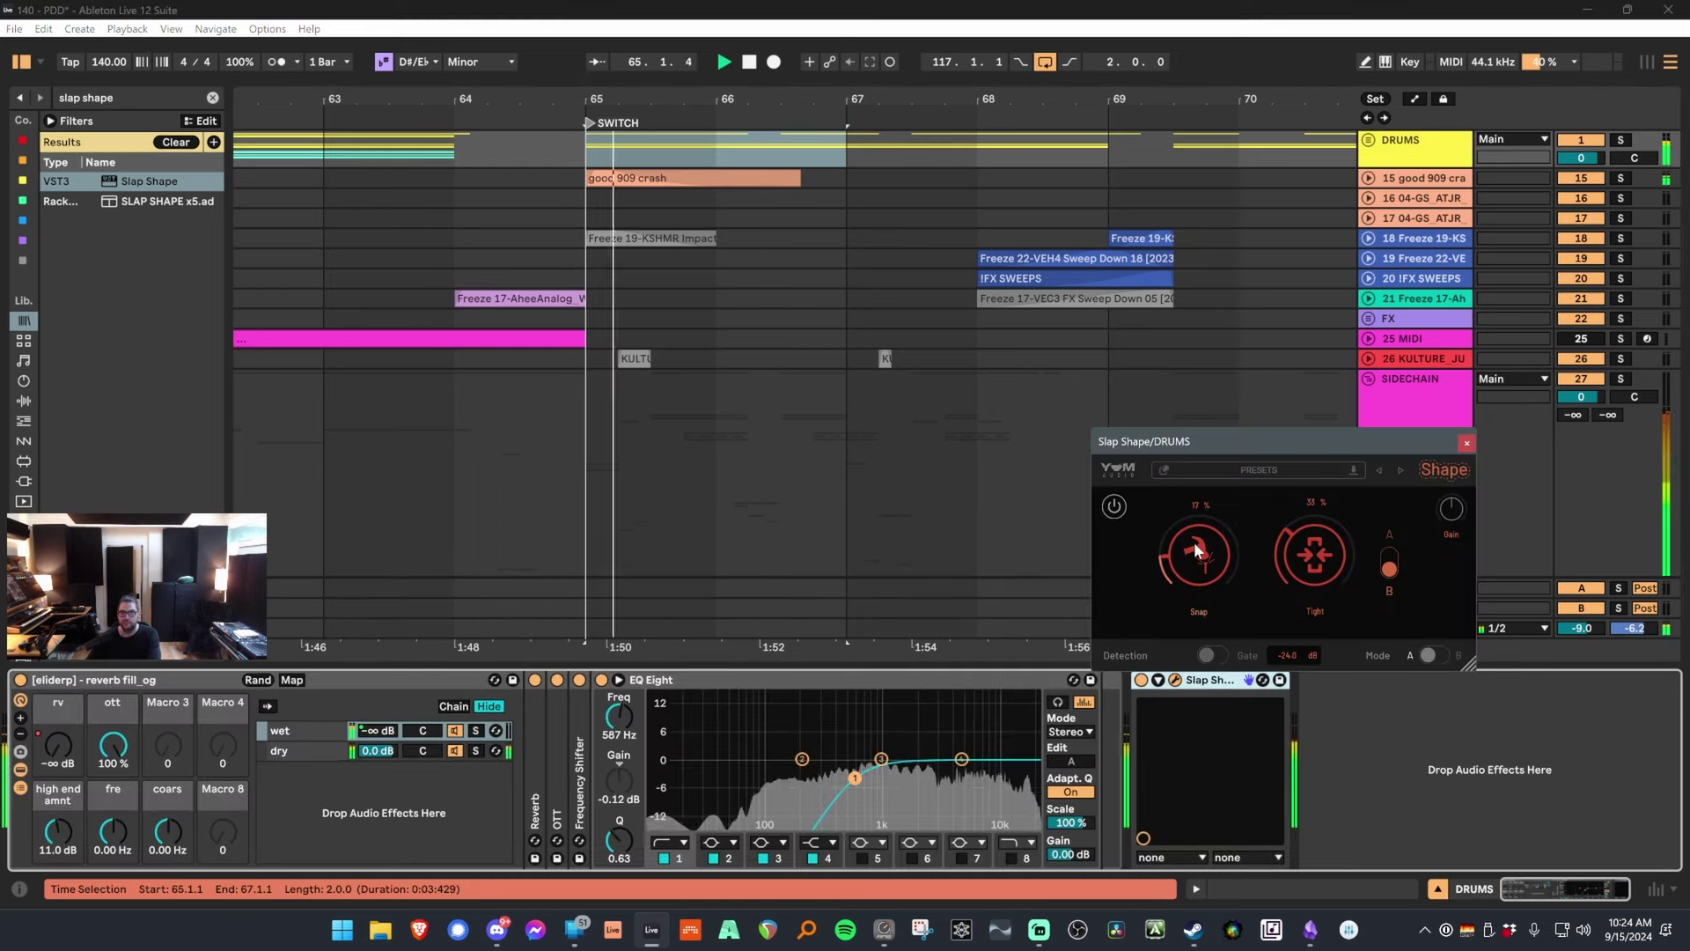
pyautogui.moveTo(1323, 551); pyautogui.dragTo(1229, 537)
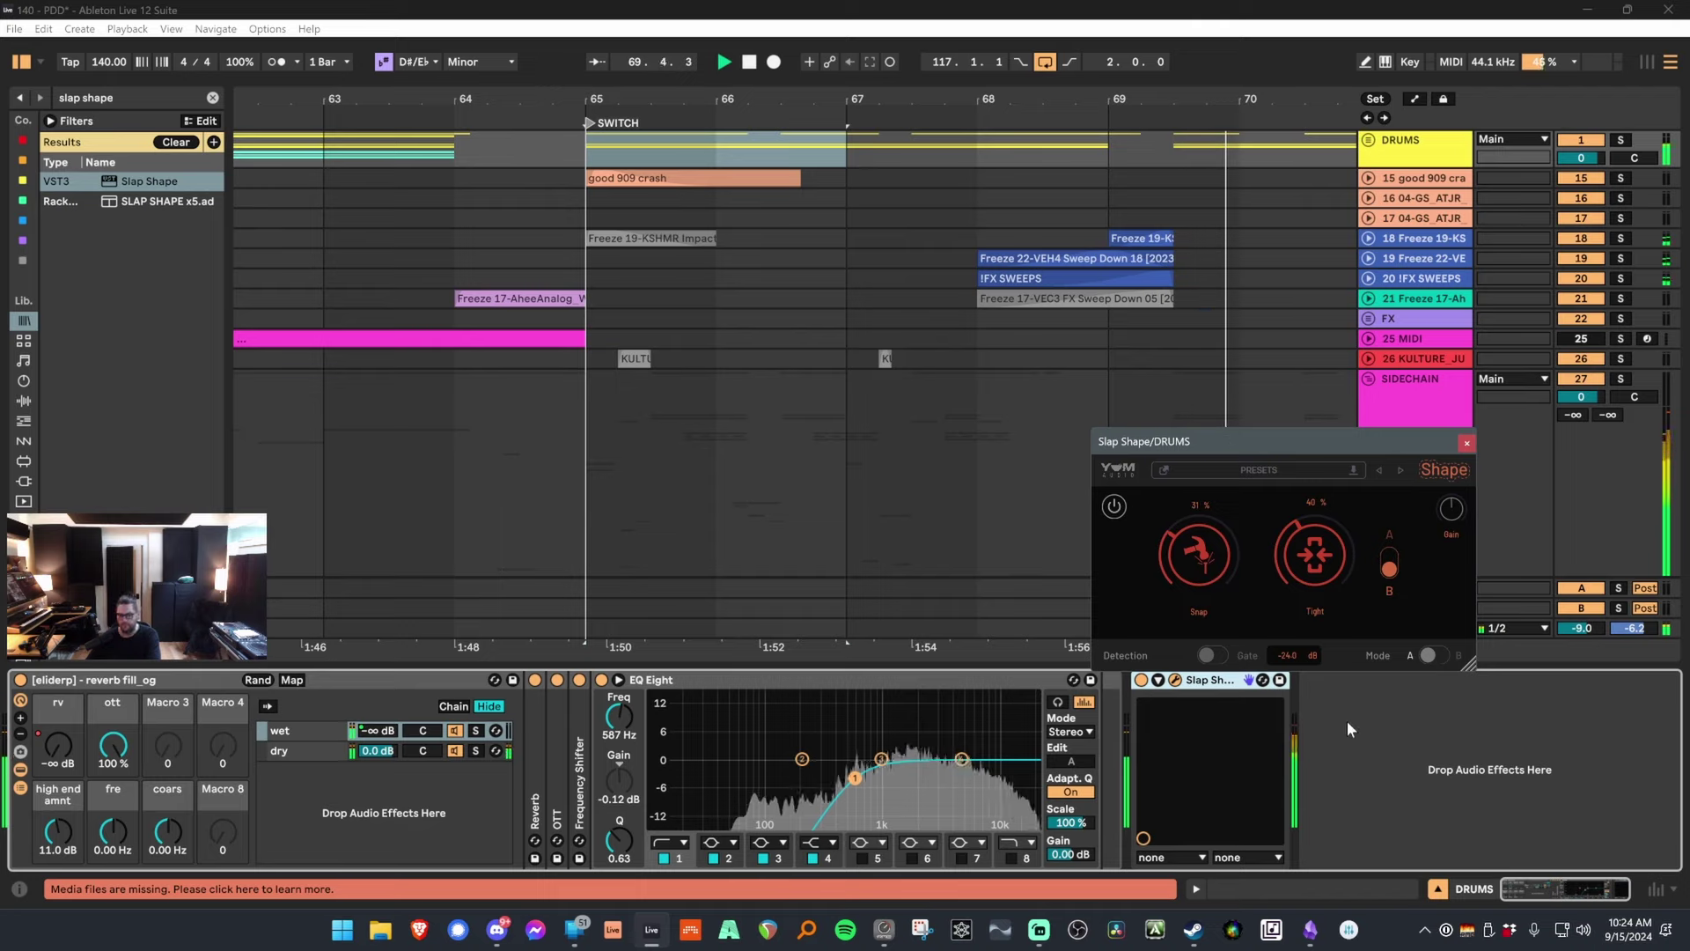
pyautogui.moveTo(1181, 91); pyautogui.dragTo(1178, 49)
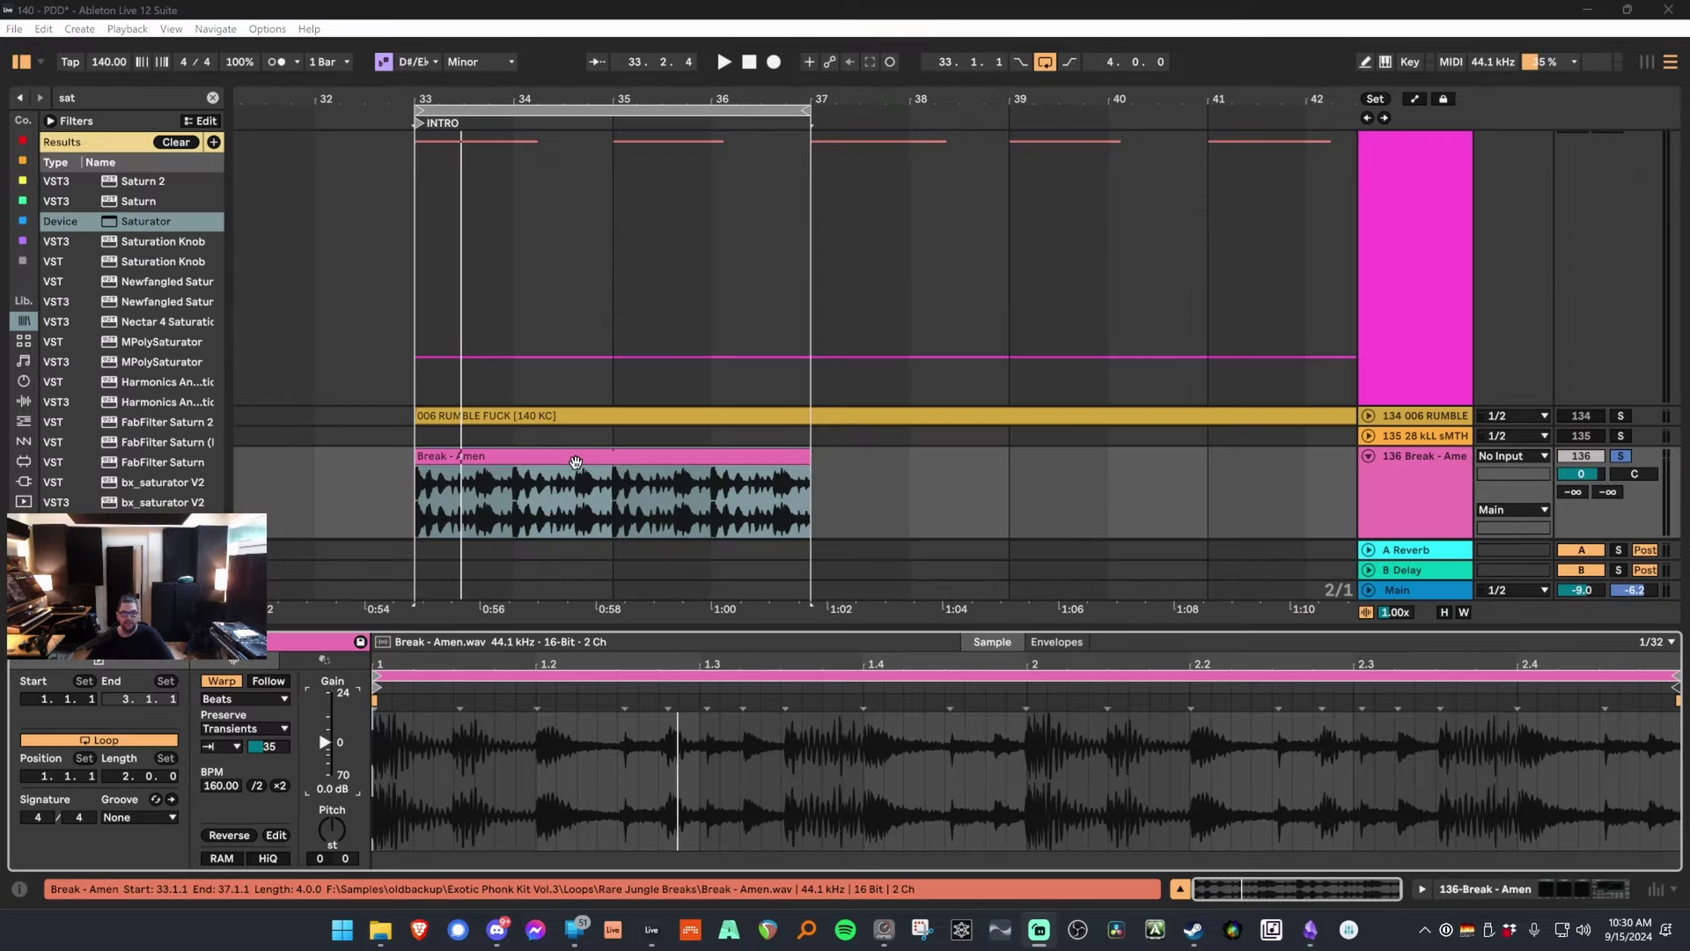
# Lower the Break - Amen clip's transient envelope to 0 and consolidate the clip.
pyautogui.click(576, 463)
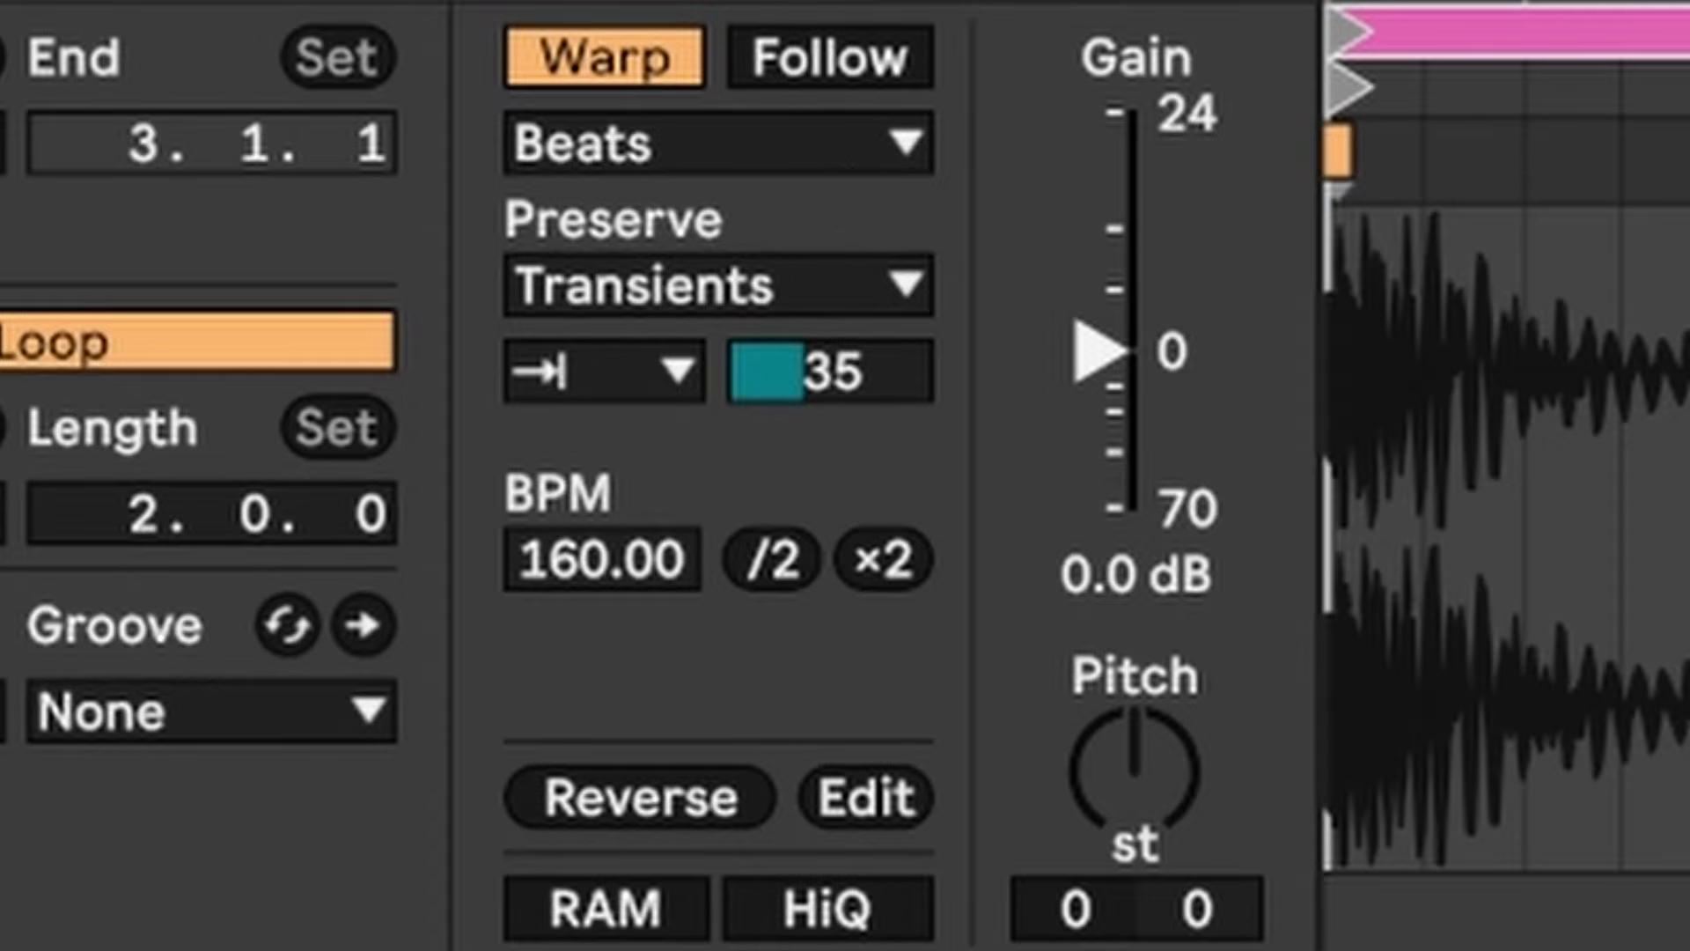
pyautogui.moveTo(832, 369); pyautogui.dragTo(832, 426)
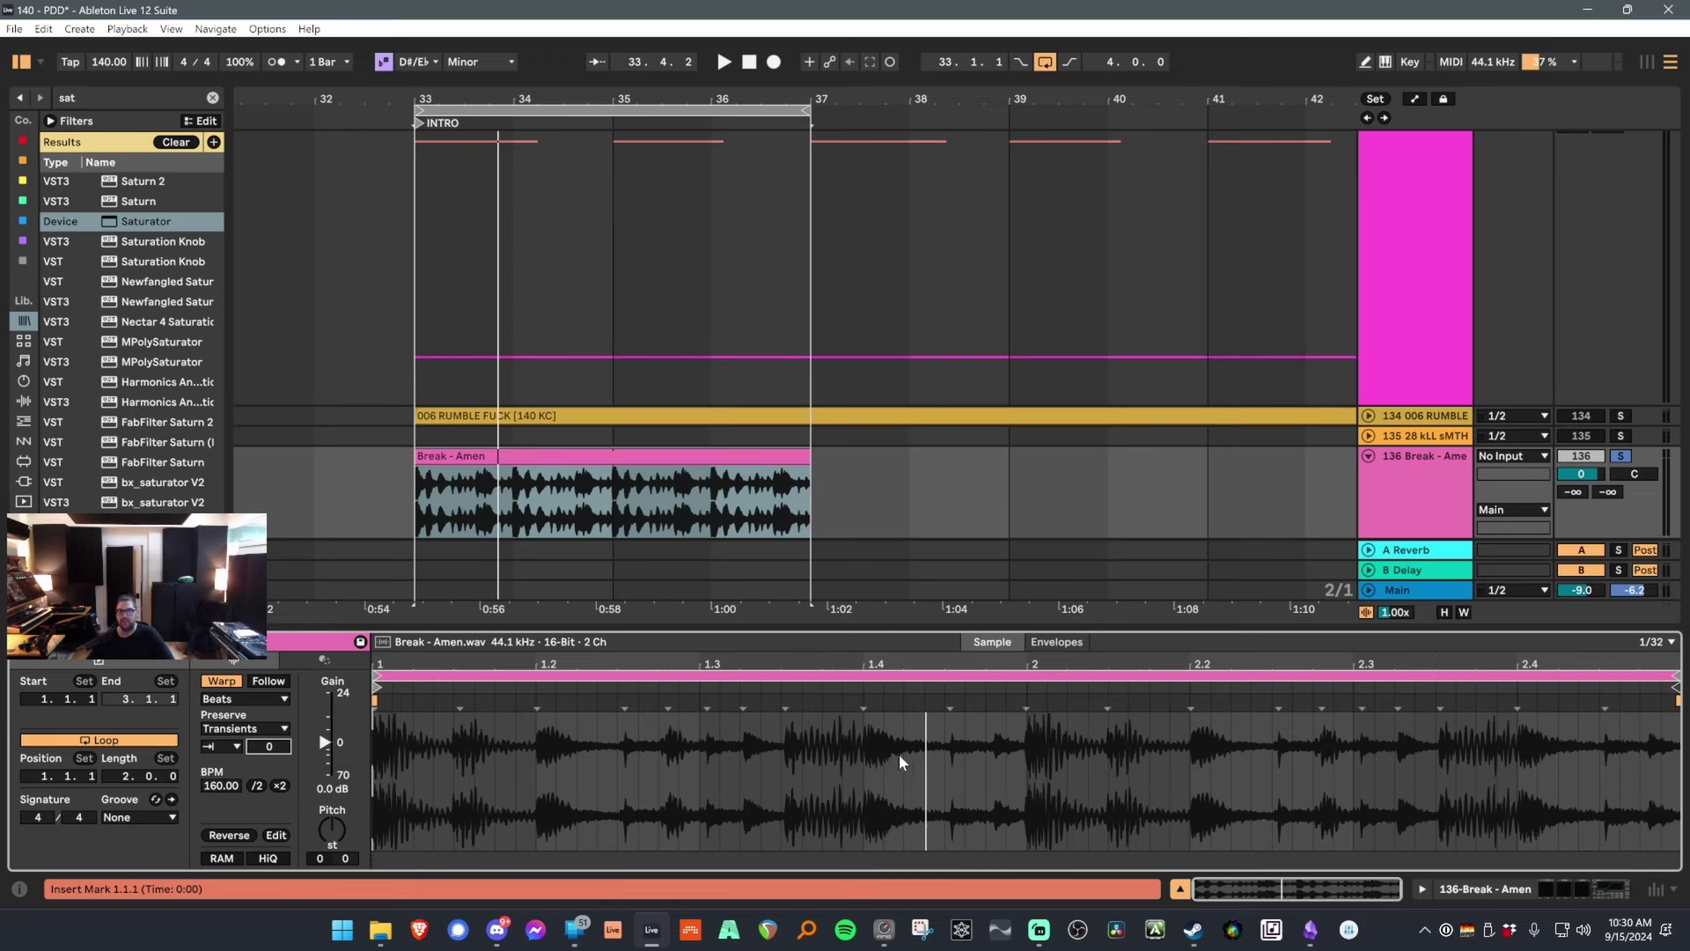
pyautogui.click(591, 460)
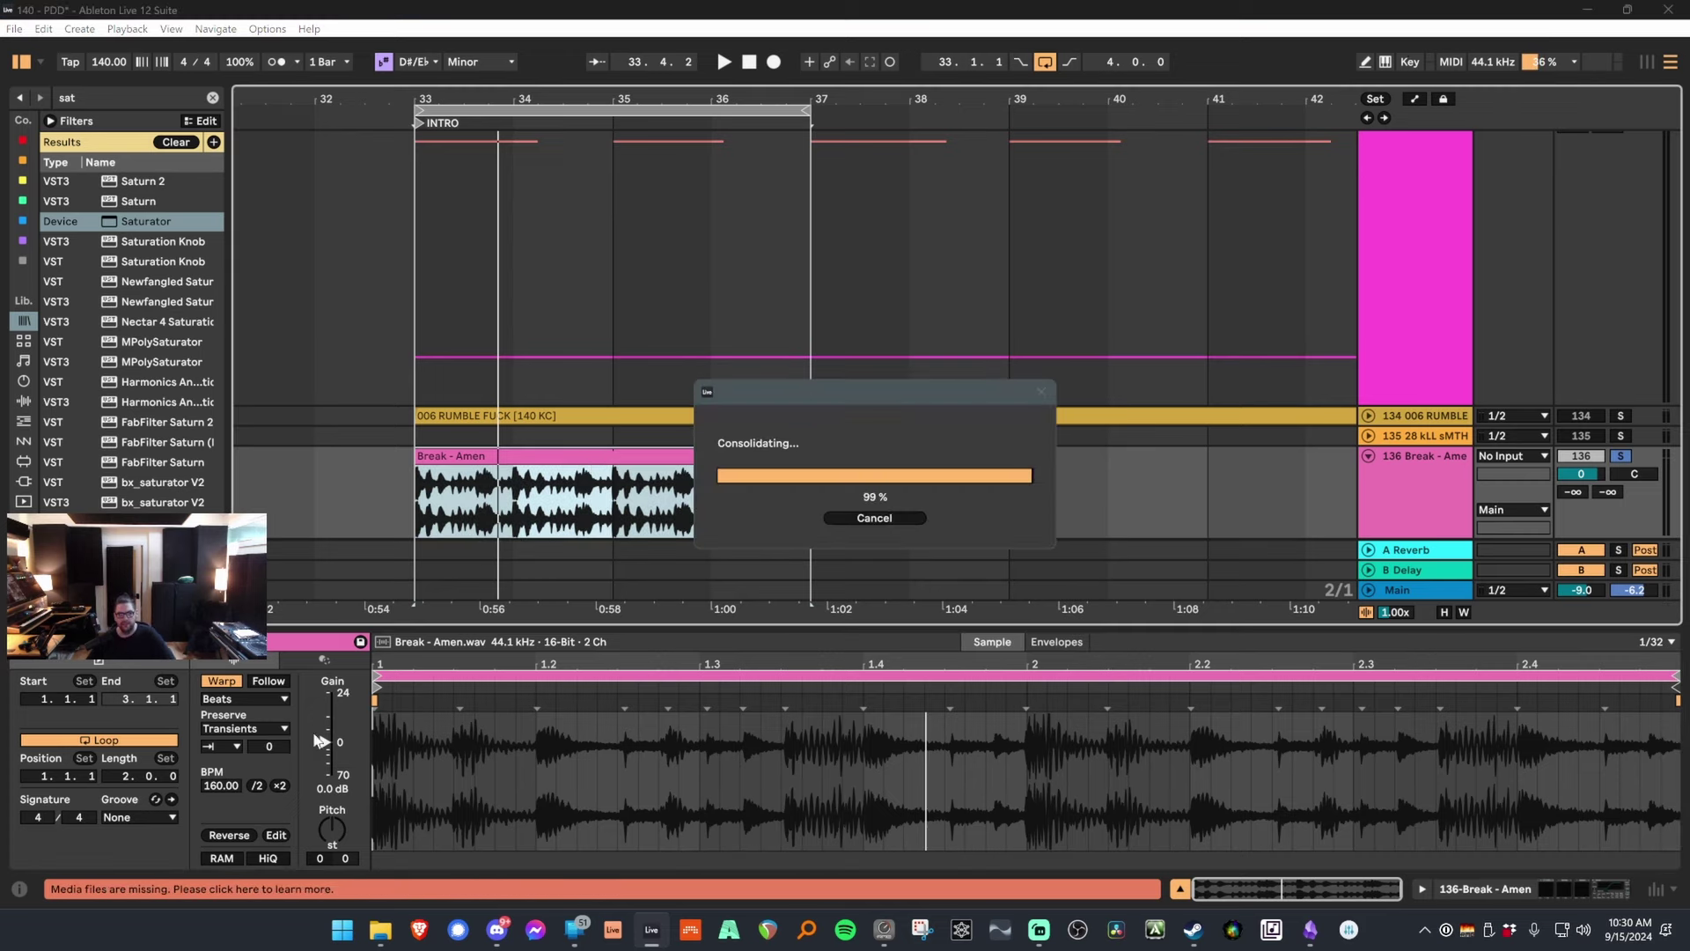
# Try the consolidated break with transient looping off and envelope values of 0 and 100, and undo back to the original clip.
pyautogui.click(250, 696)
pyautogui.click(217, 713)
pyautogui.click(227, 747)
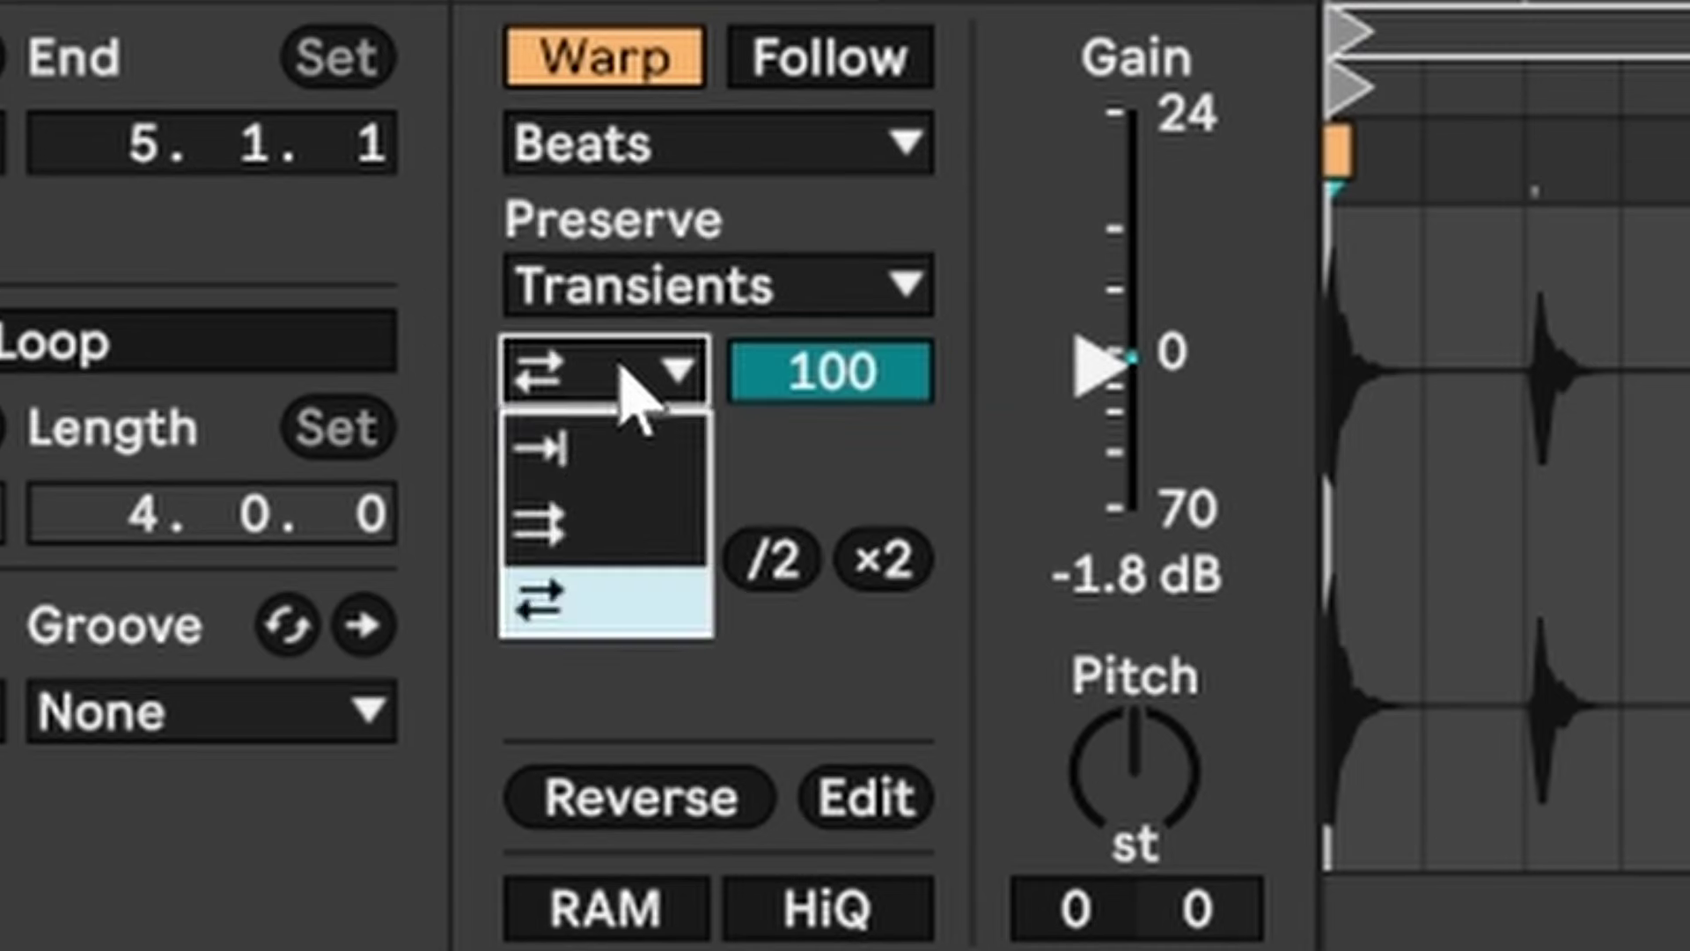
pyautogui.click(608, 449)
pyautogui.moveTo(793, 378); pyautogui.dragTo(792, 529)
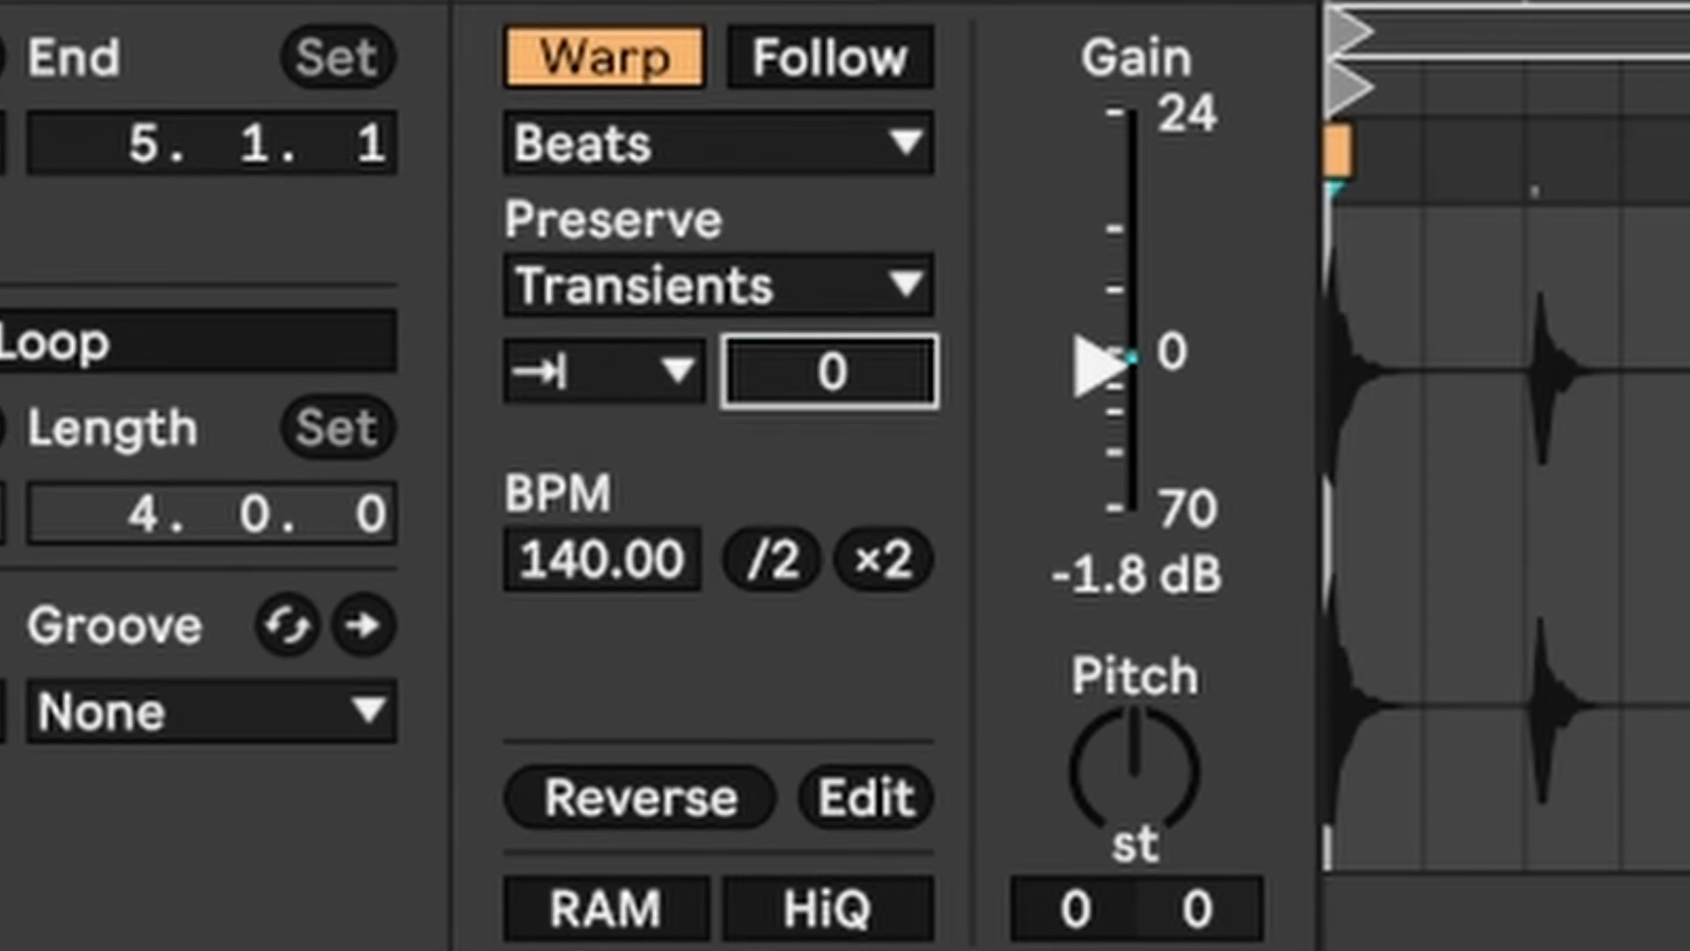
pyautogui.write('100')
pyautogui.hotkey('ctrl', 'z')
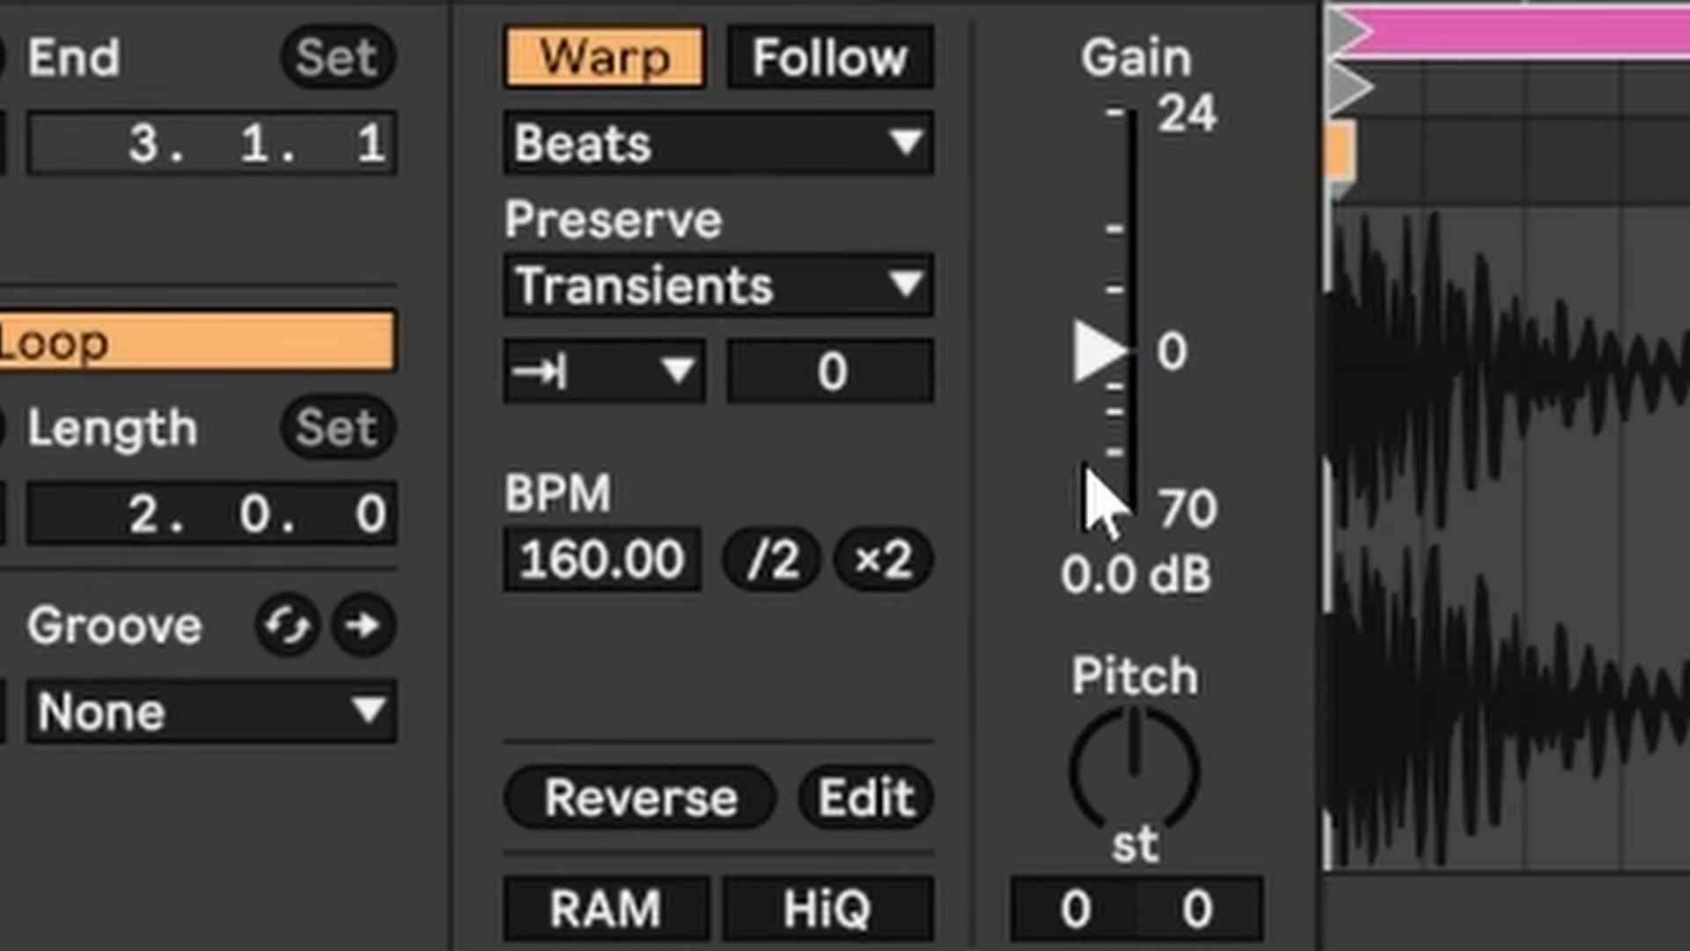
# Try transient envelope values of 35 and 50 on the original Break - Amen clip.
pyautogui.click(880, 398)
pyautogui.write('35')
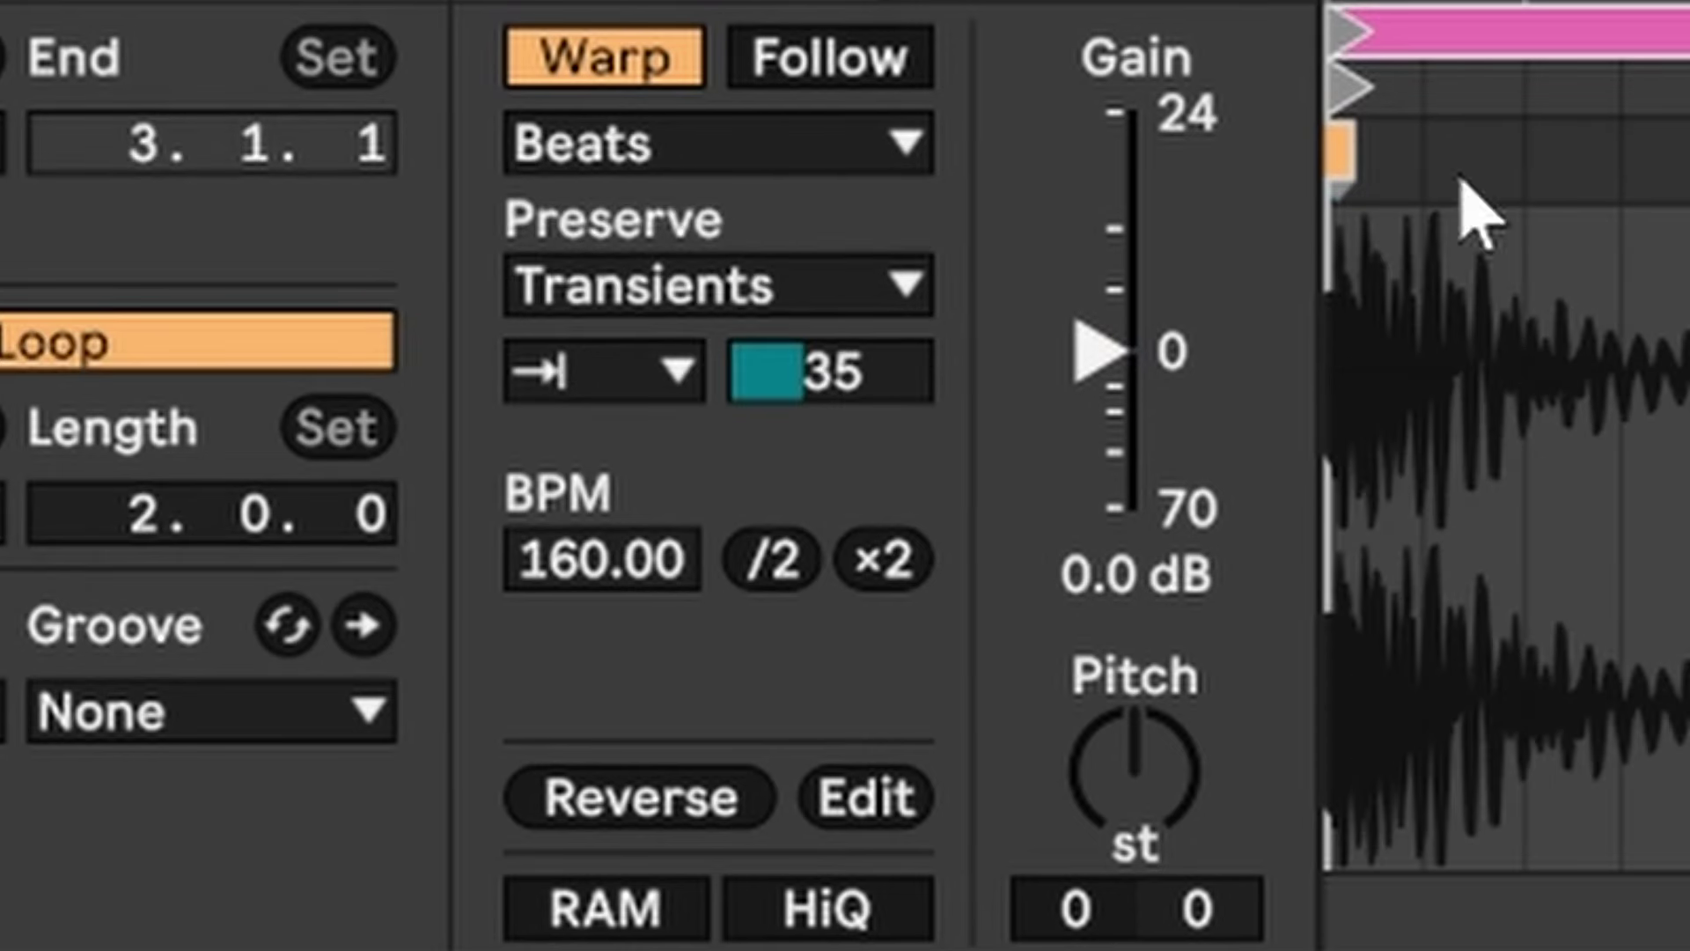
pyautogui.click(847, 369)
pyautogui.write('50')
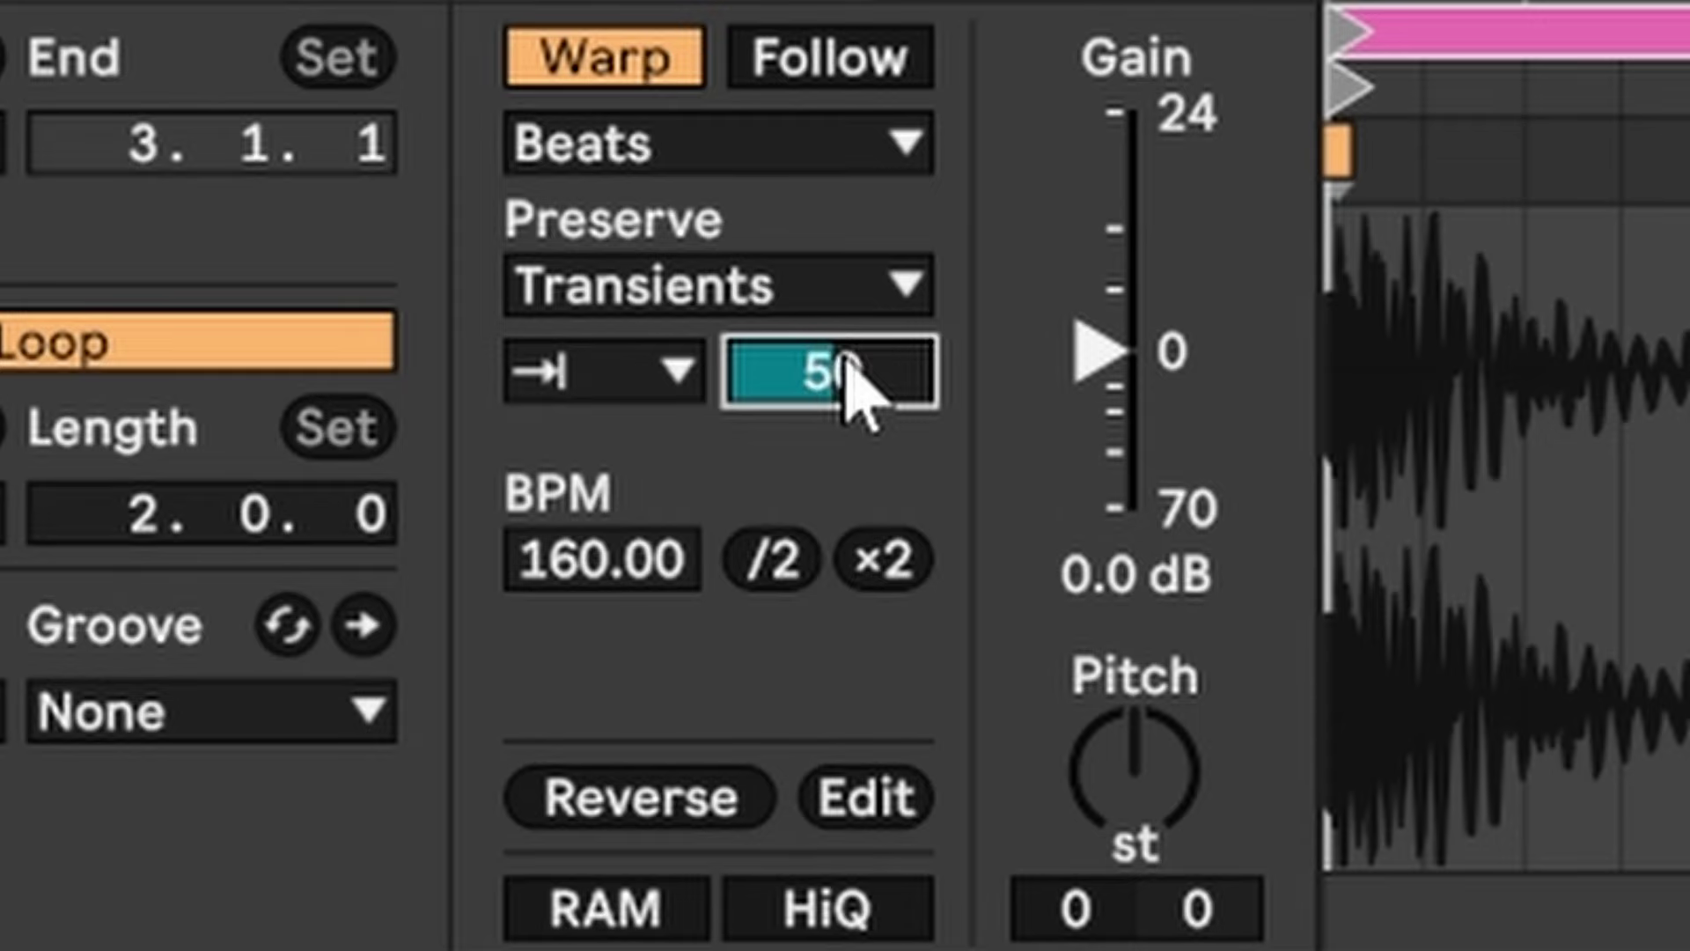
pyautogui.press('Return')
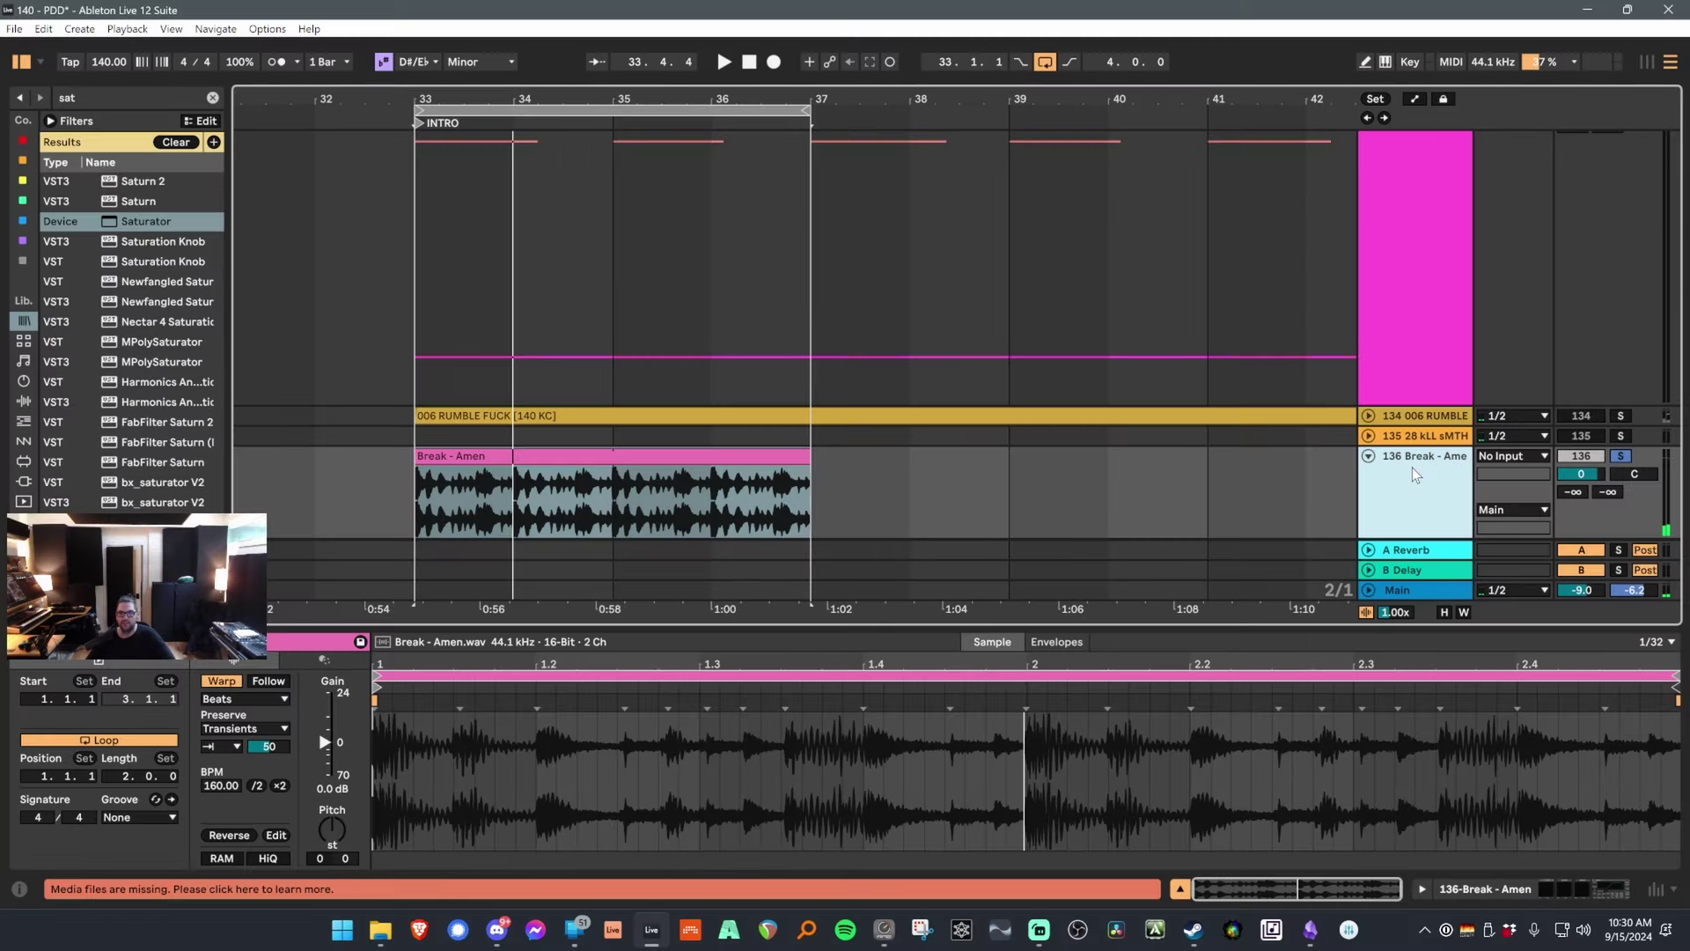
# Switch on the three Slap Shape devices on the Break - Amen track, open the first one and play the break.
pyautogui.click(1412, 468)
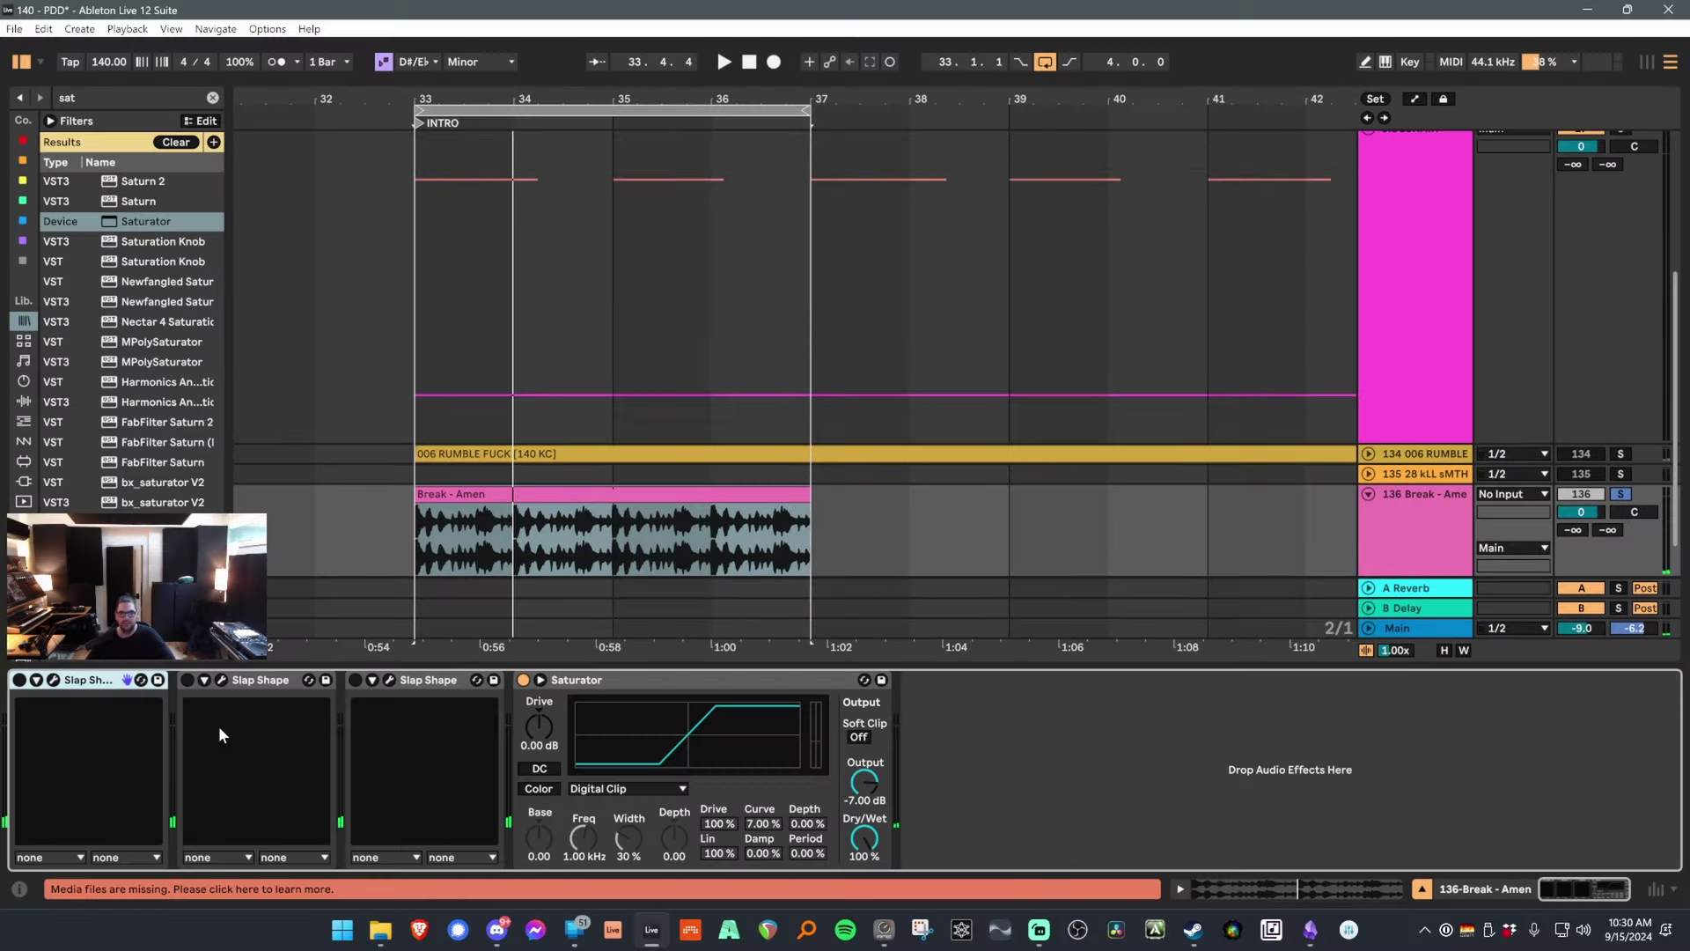
pyautogui.click(19, 681)
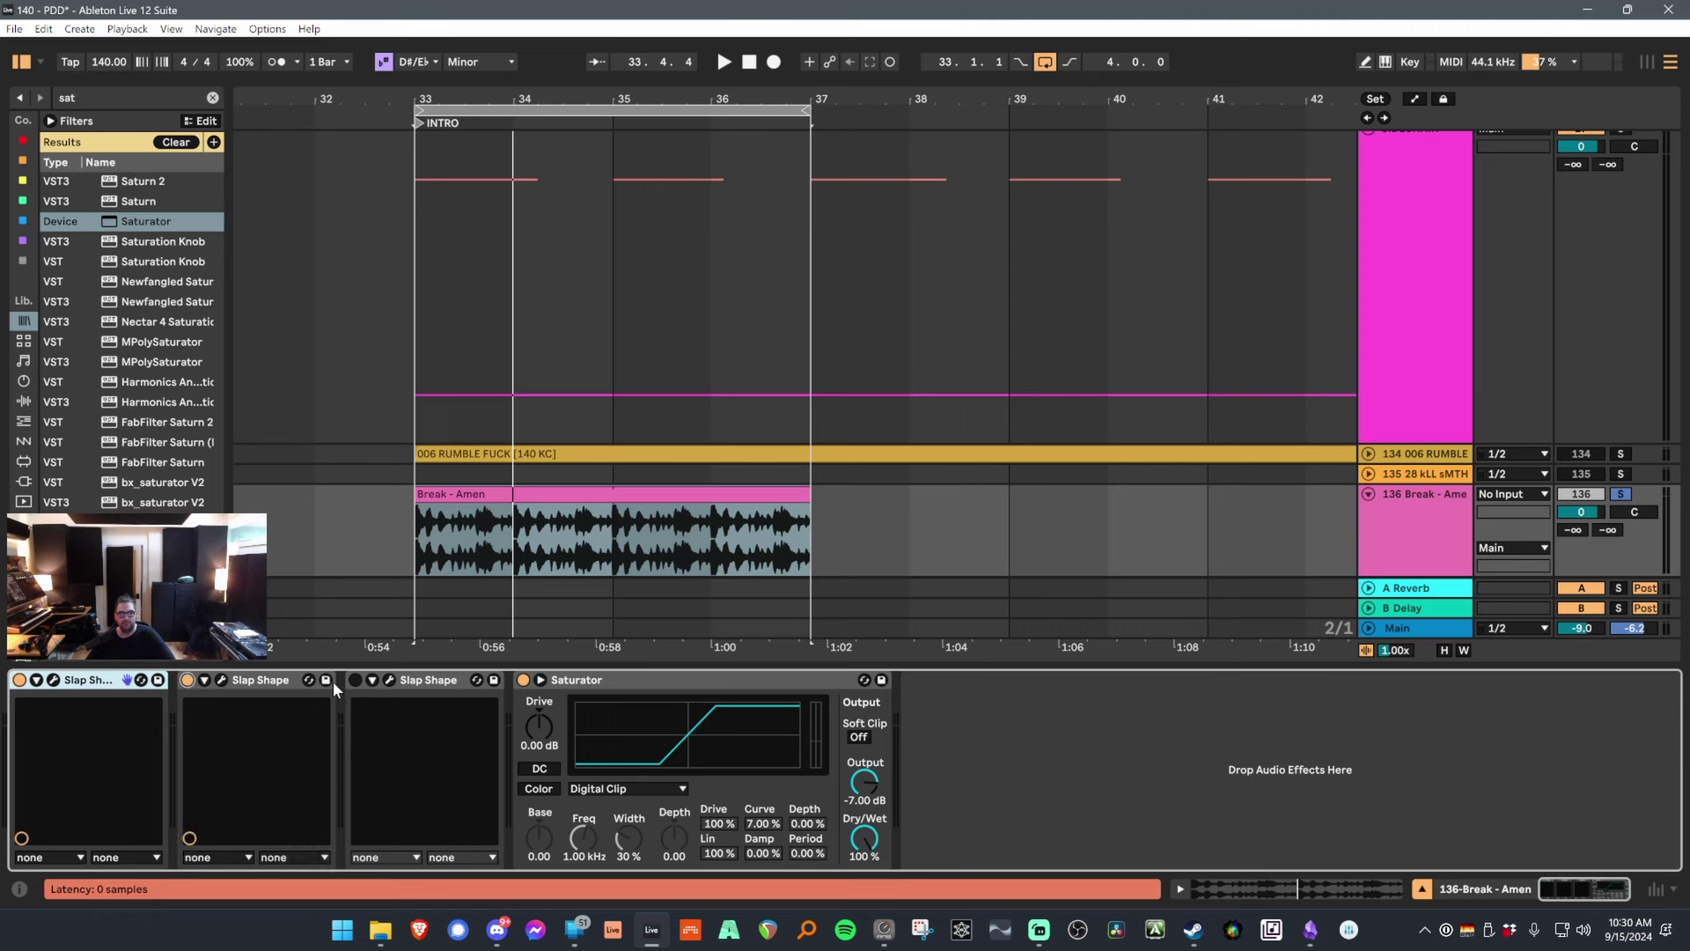
pyautogui.click(53, 681)
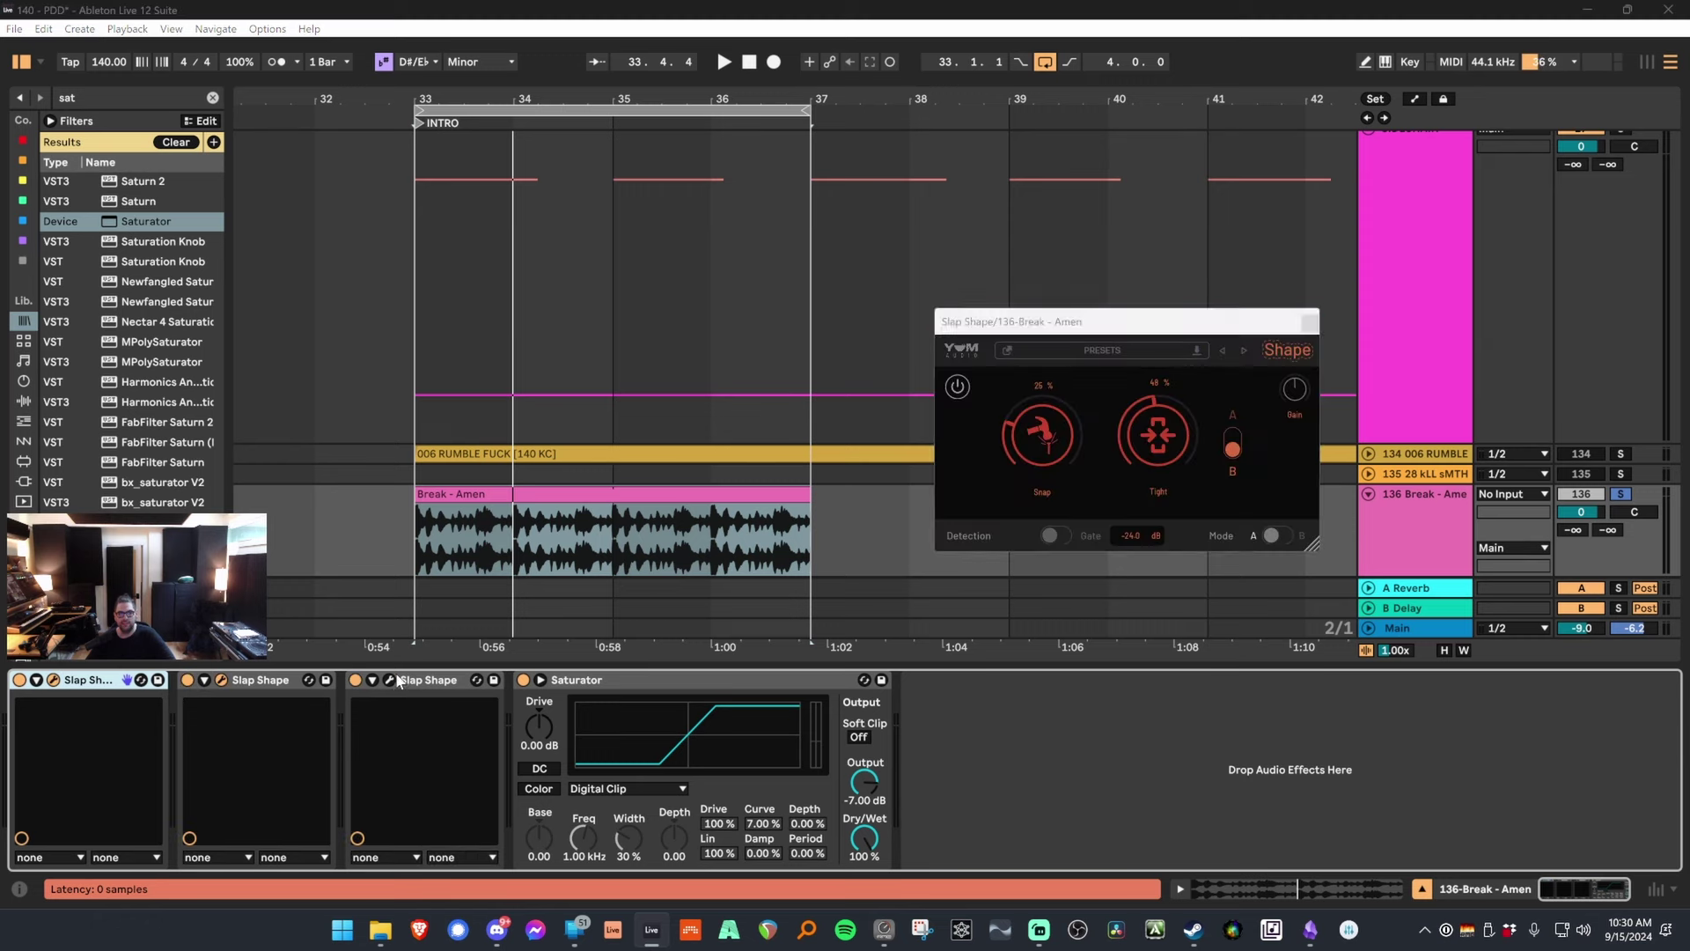
pyautogui.press('space')
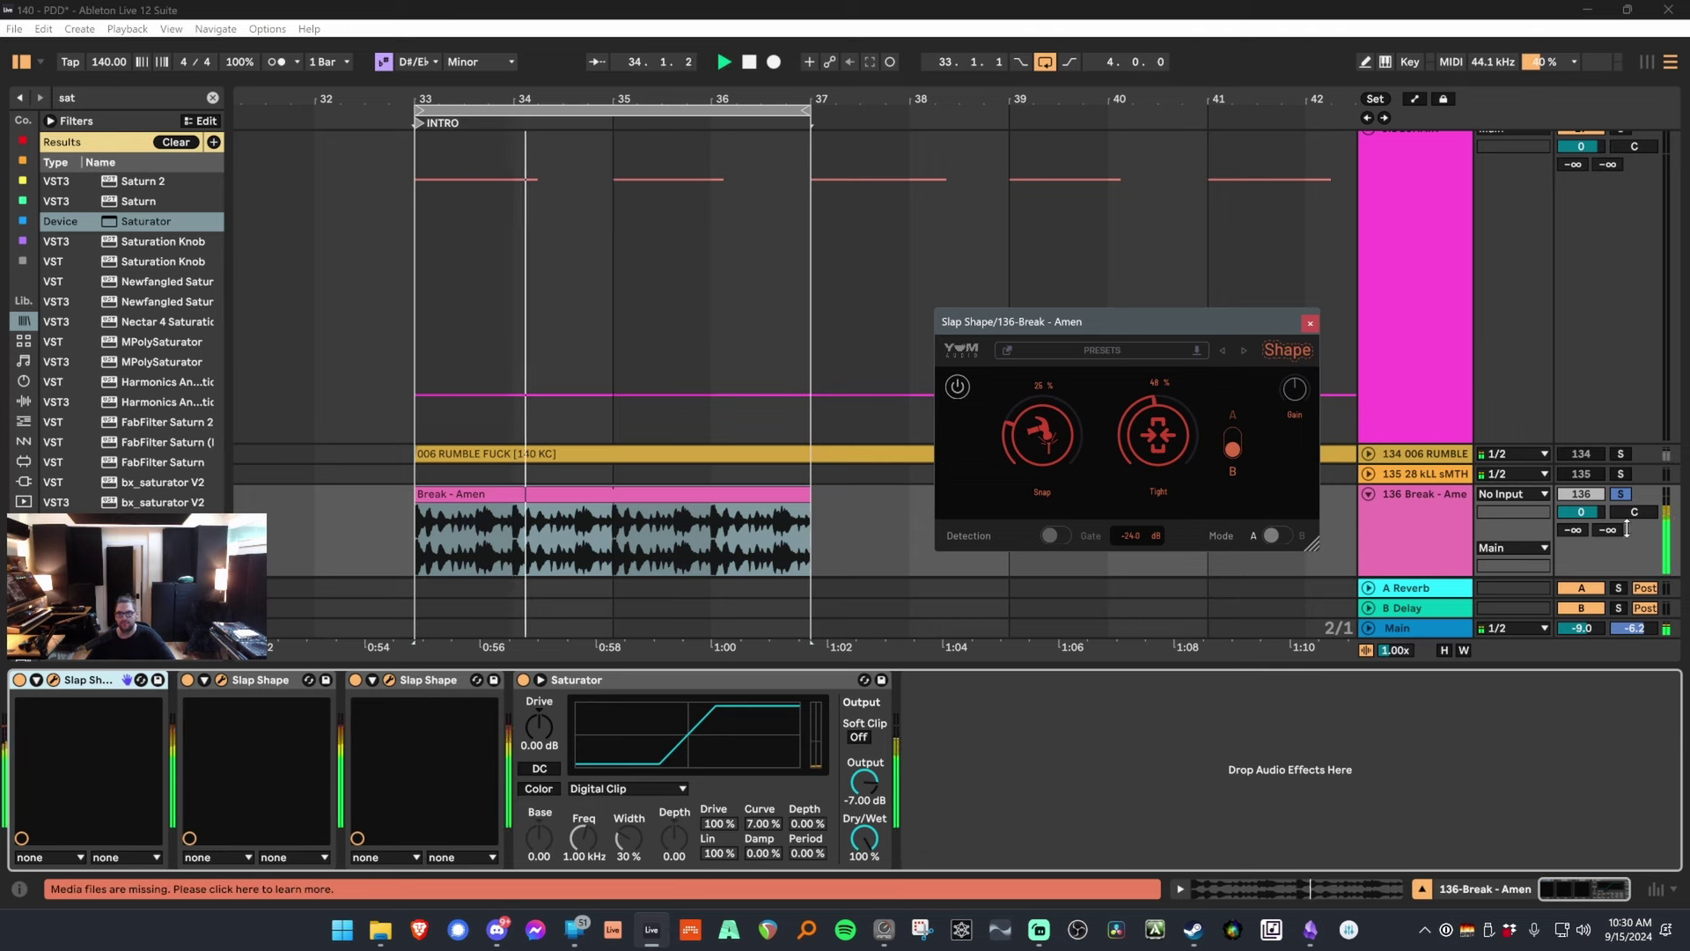
# Unsolo the Break - Amen track and set its clip's transient envelope to 35.
pyautogui.click(1618, 493)
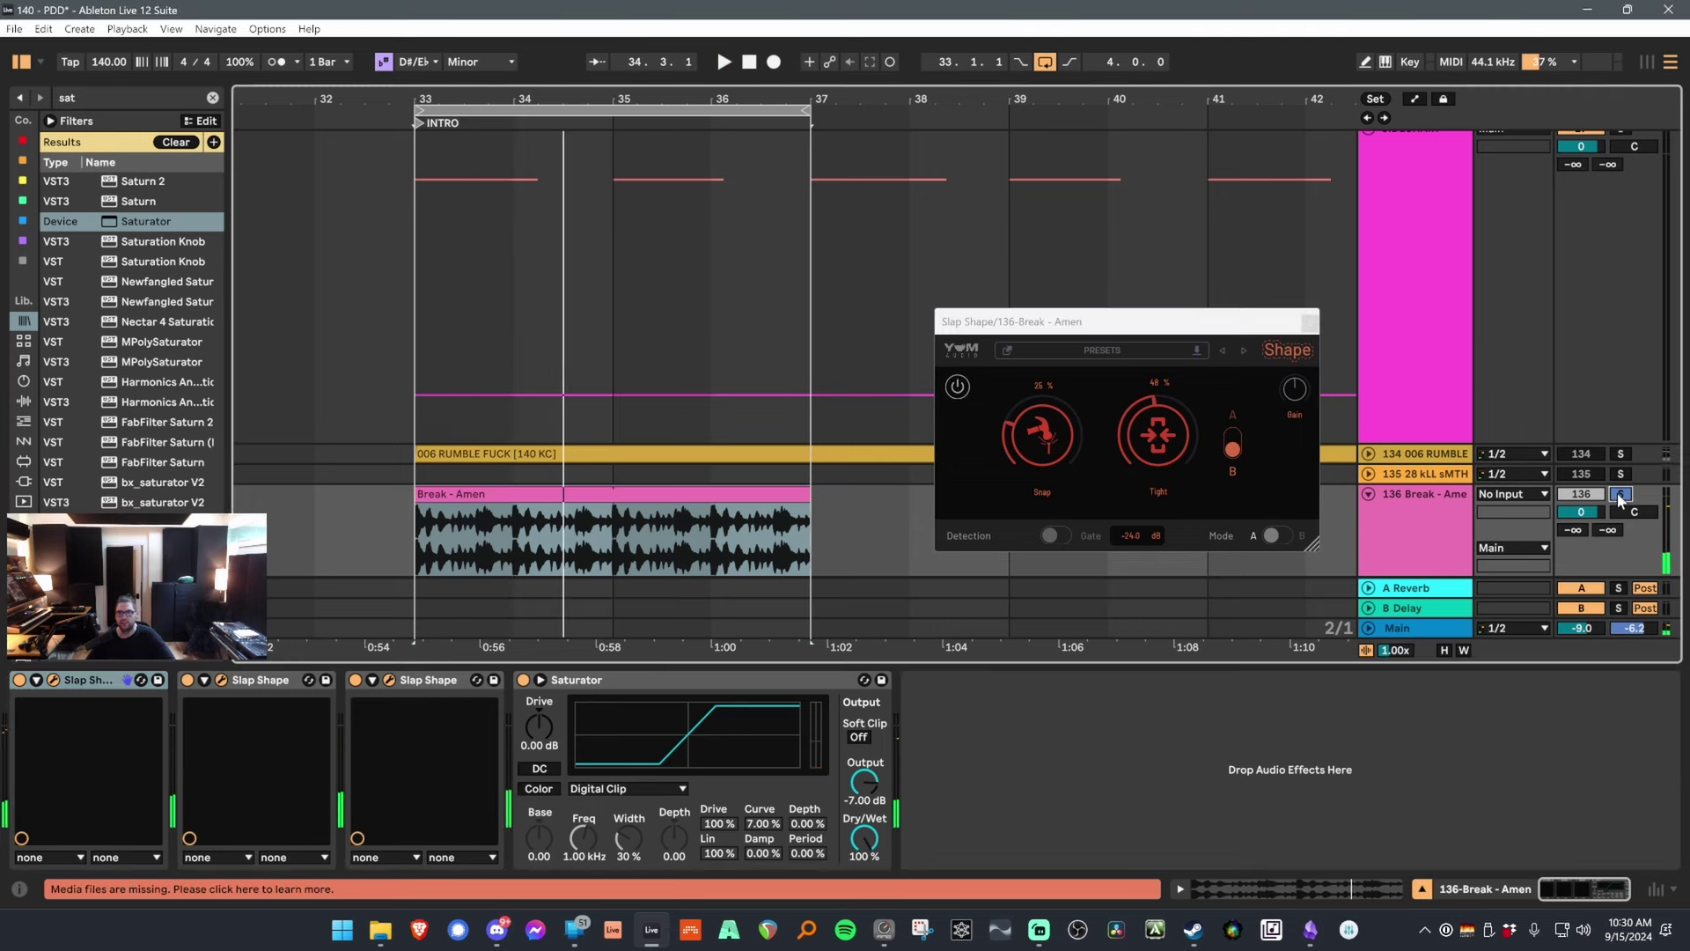
pyautogui.click(556, 531)
pyautogui.write('35')
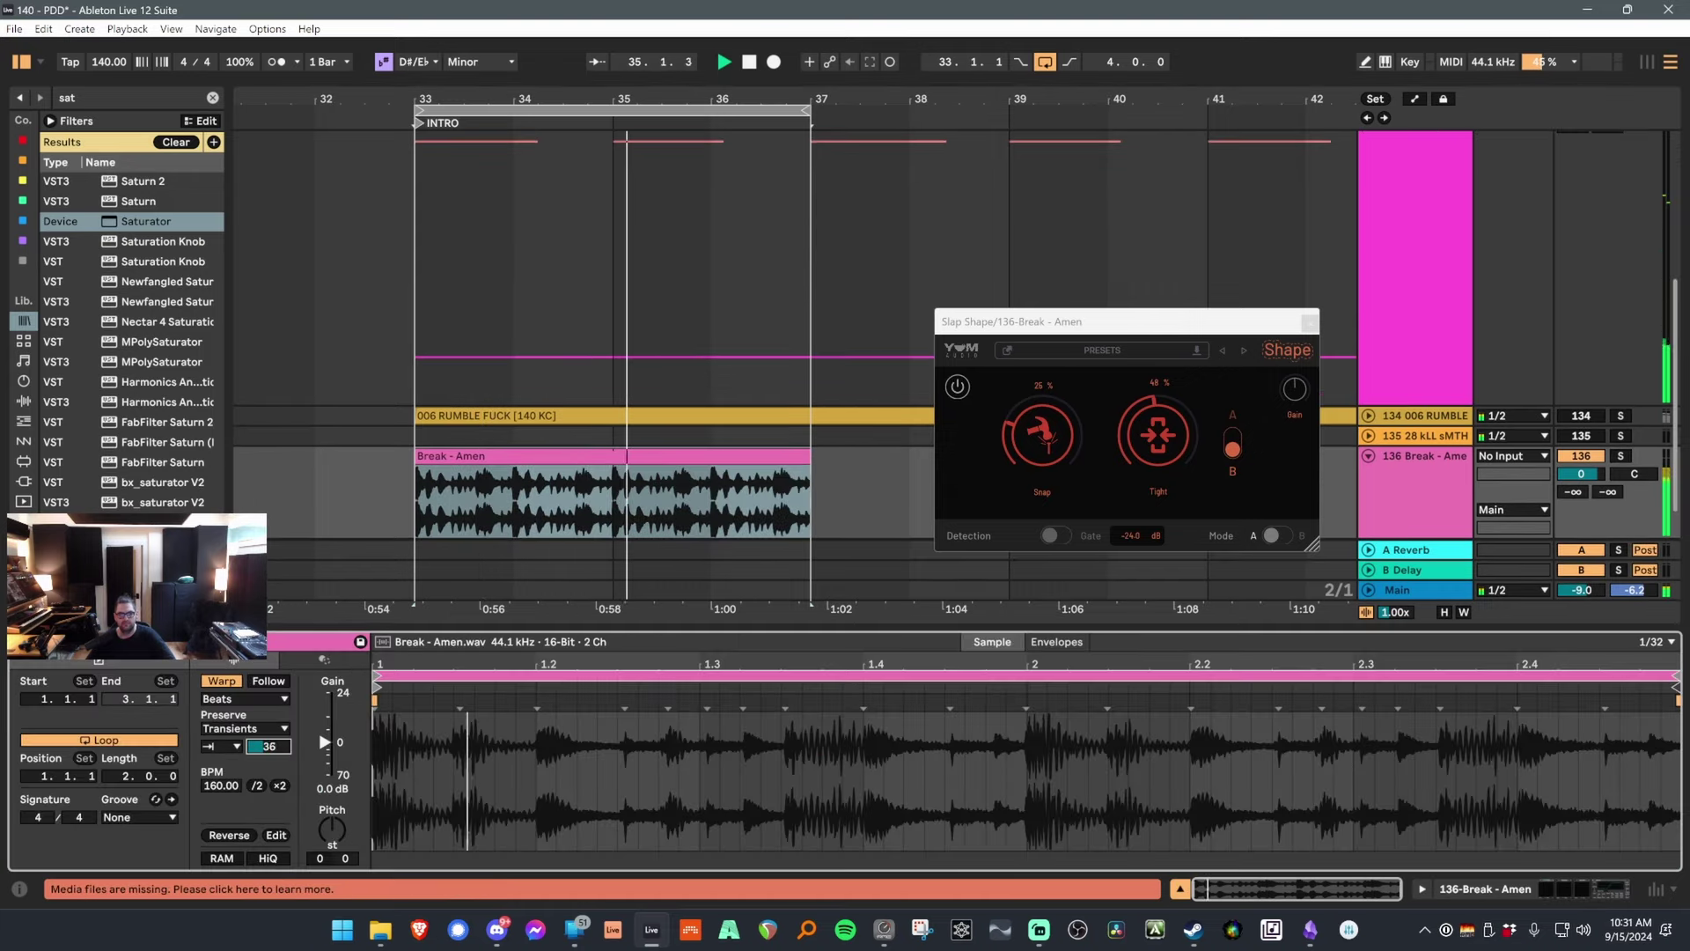
# Extend the Break - Amen clip to bar 43 and close the Slap Shape window.
pyautogui.moveTo(793, 462); pyautogui.dragTo(1409, 458)
pyautogui.click(1309, 319)
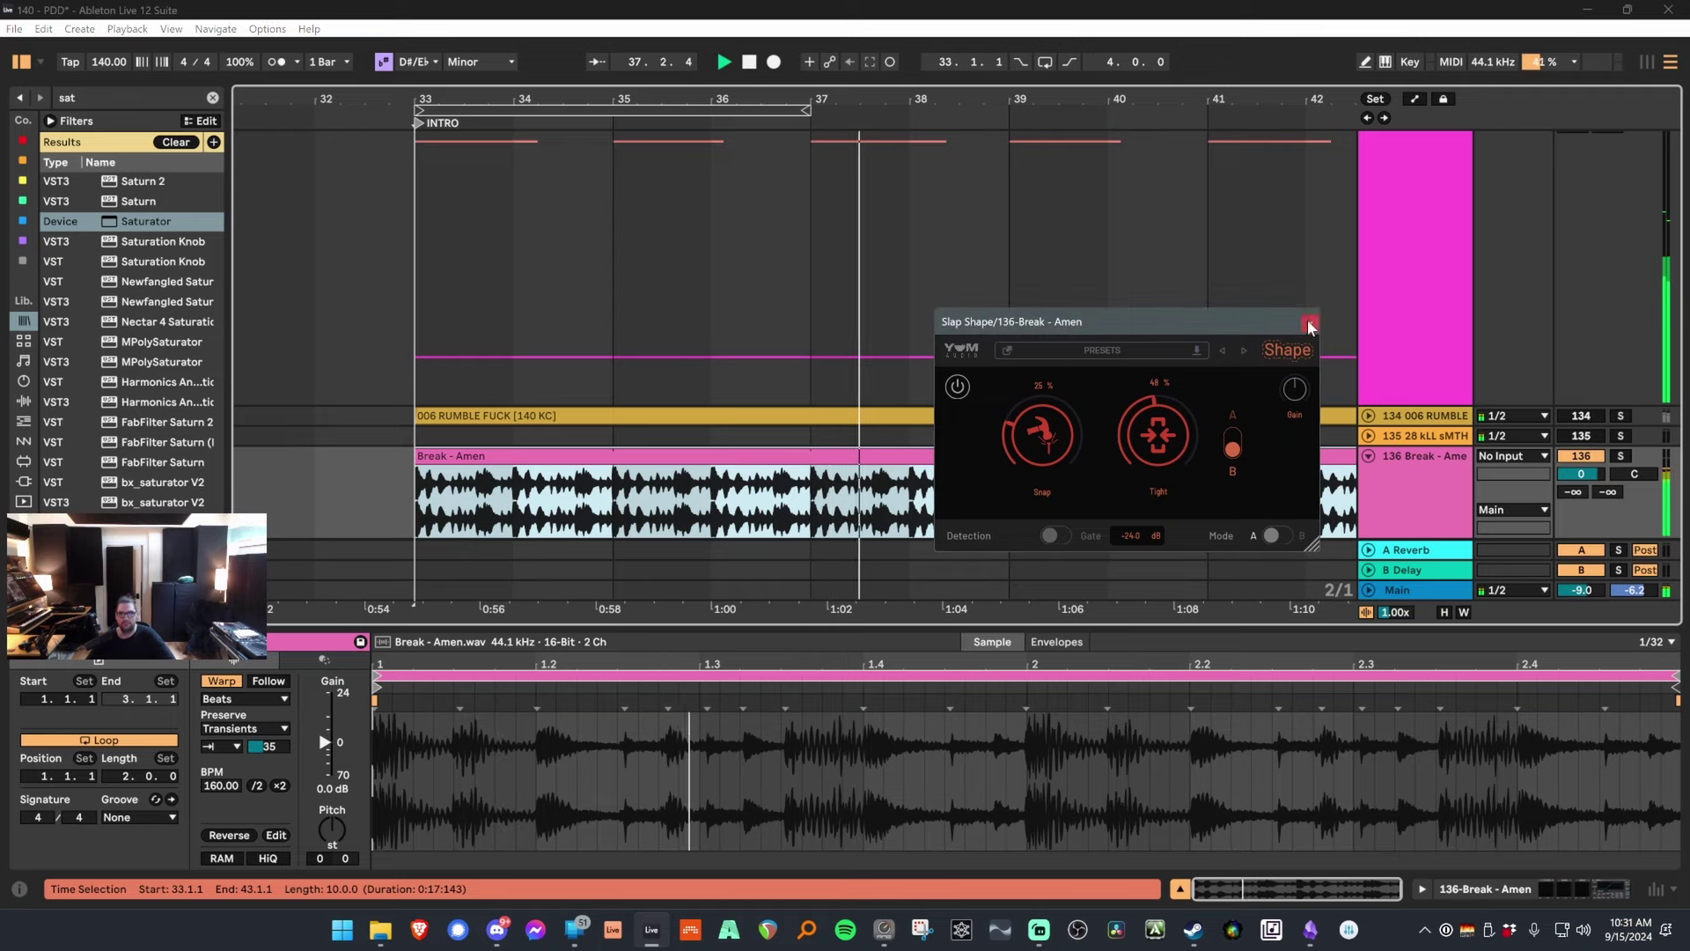
pyautogui.click(1309, 320)
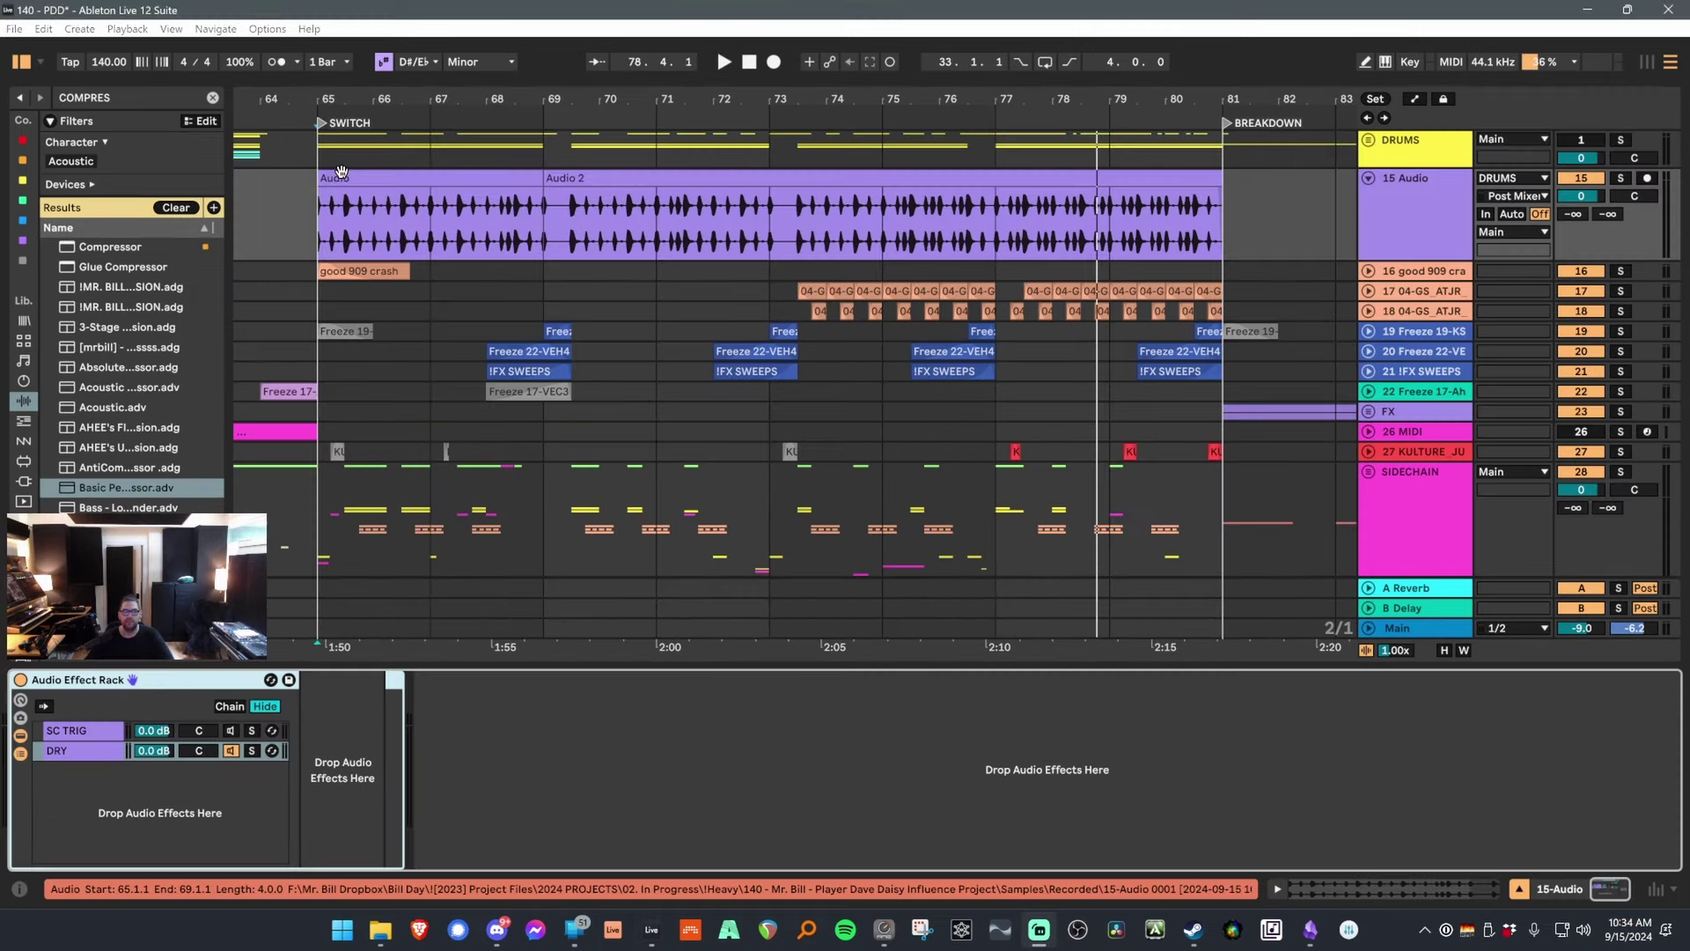
# Solo the 15 Audio track and play its clip from bar 65 at the SWITCH marker.
pyautogui.click(1618, 178)
pyautogui.click(521, 179)
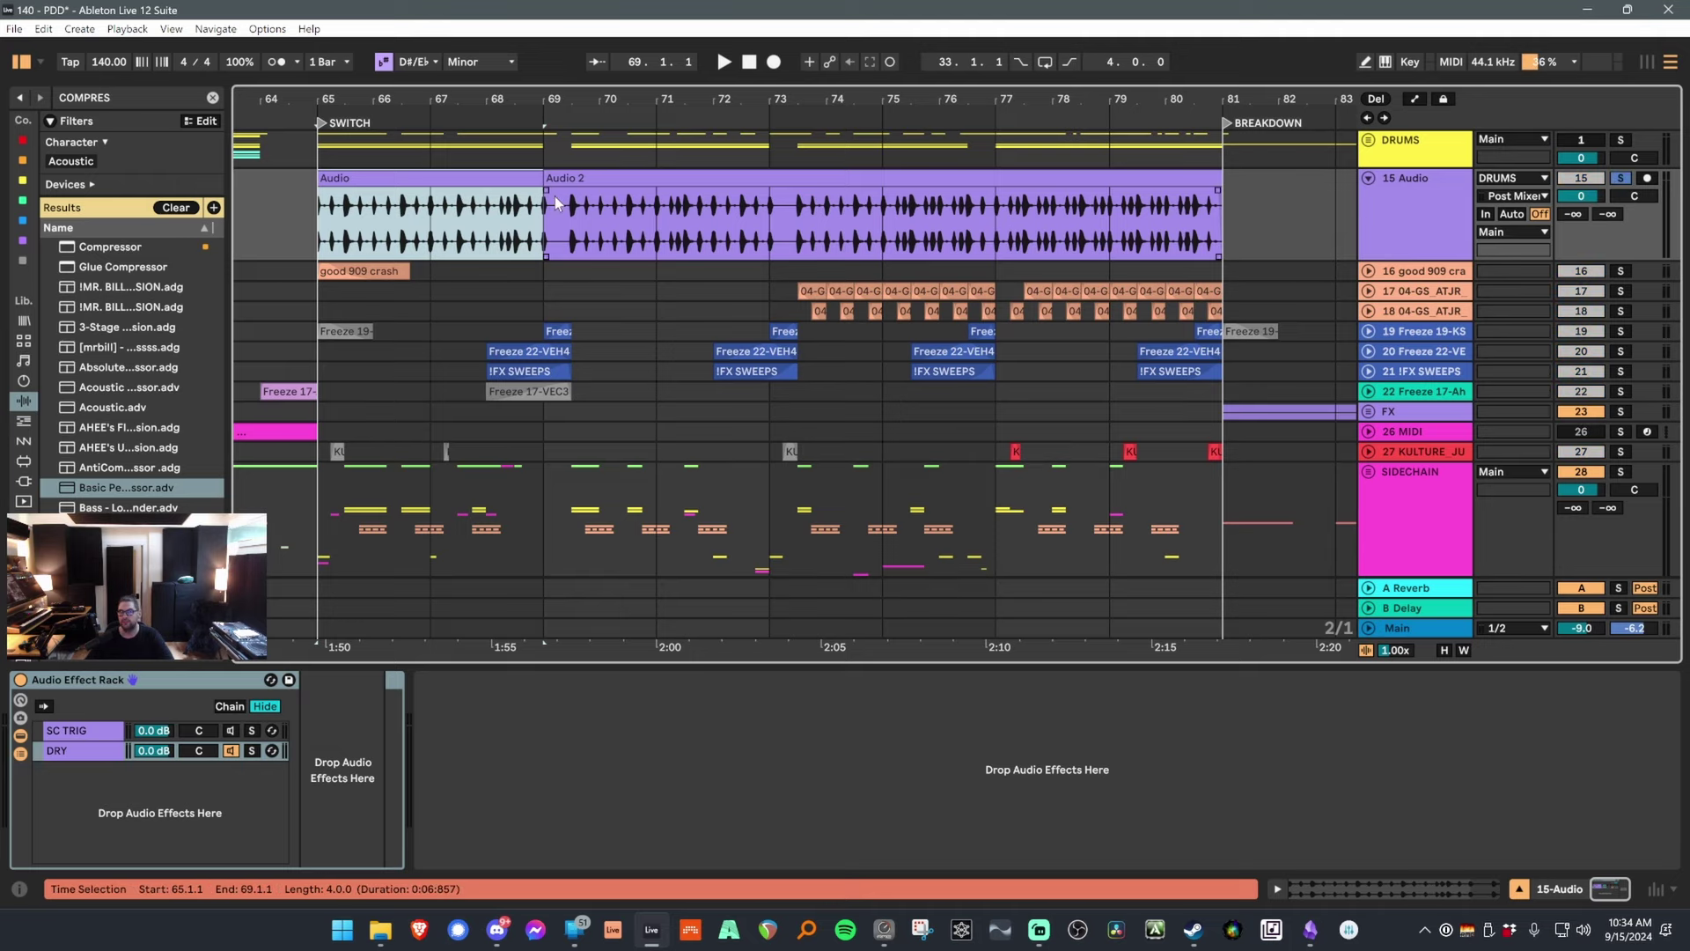
pyautogui.press('space')
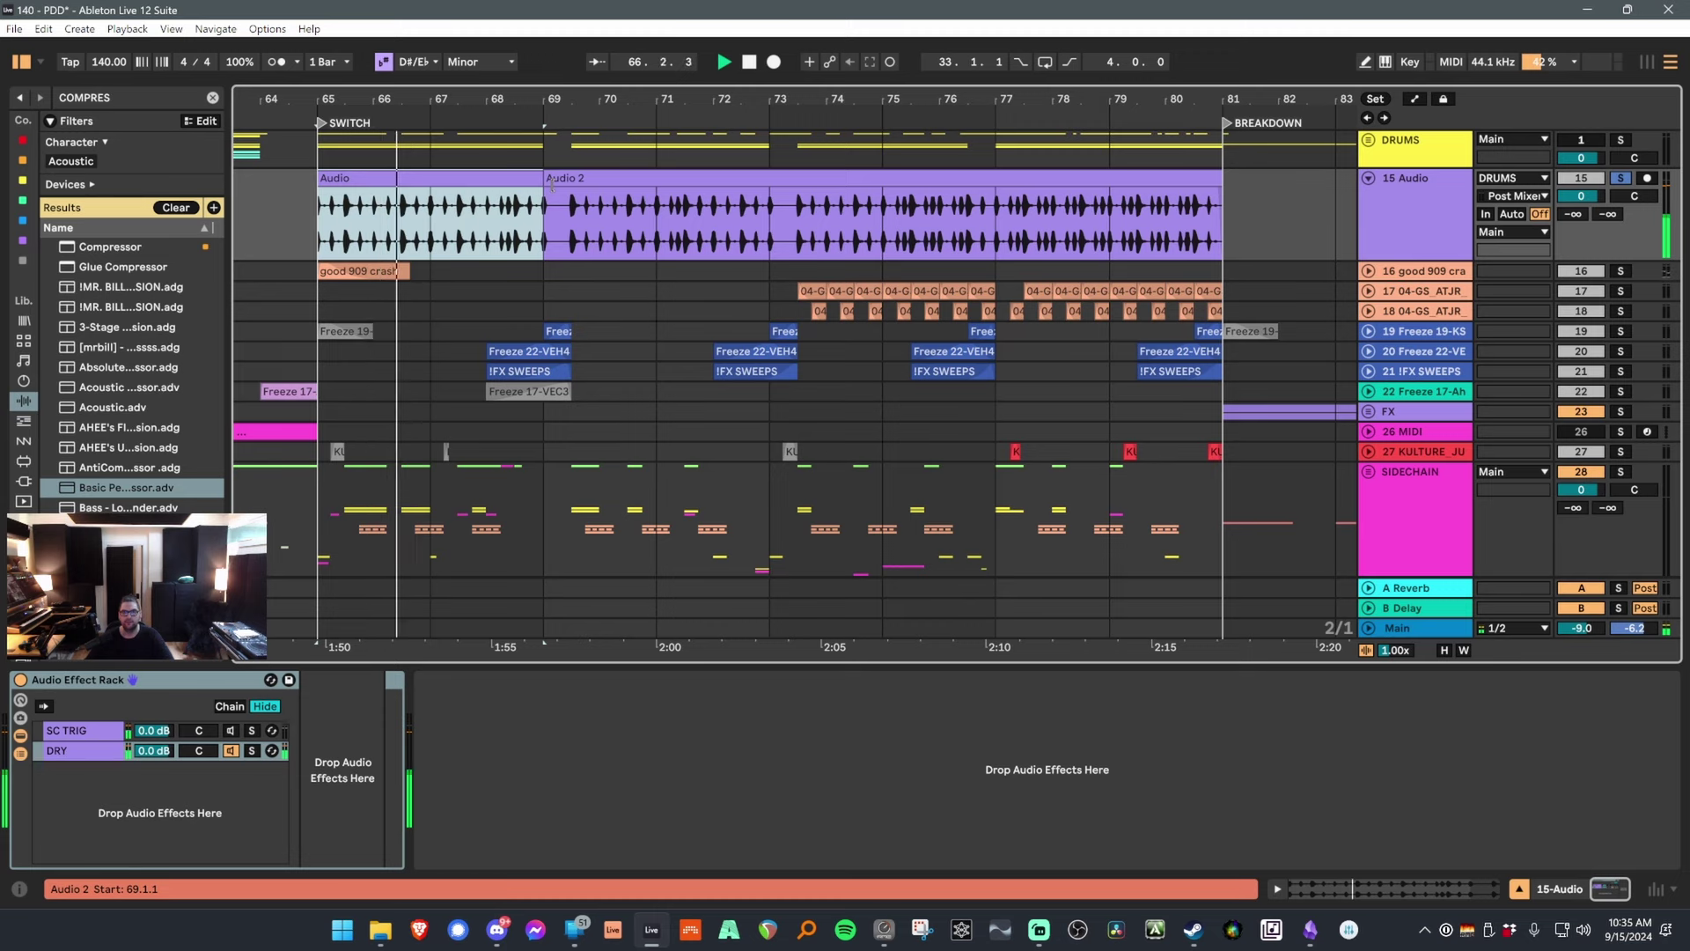
pyautogui.press('space')
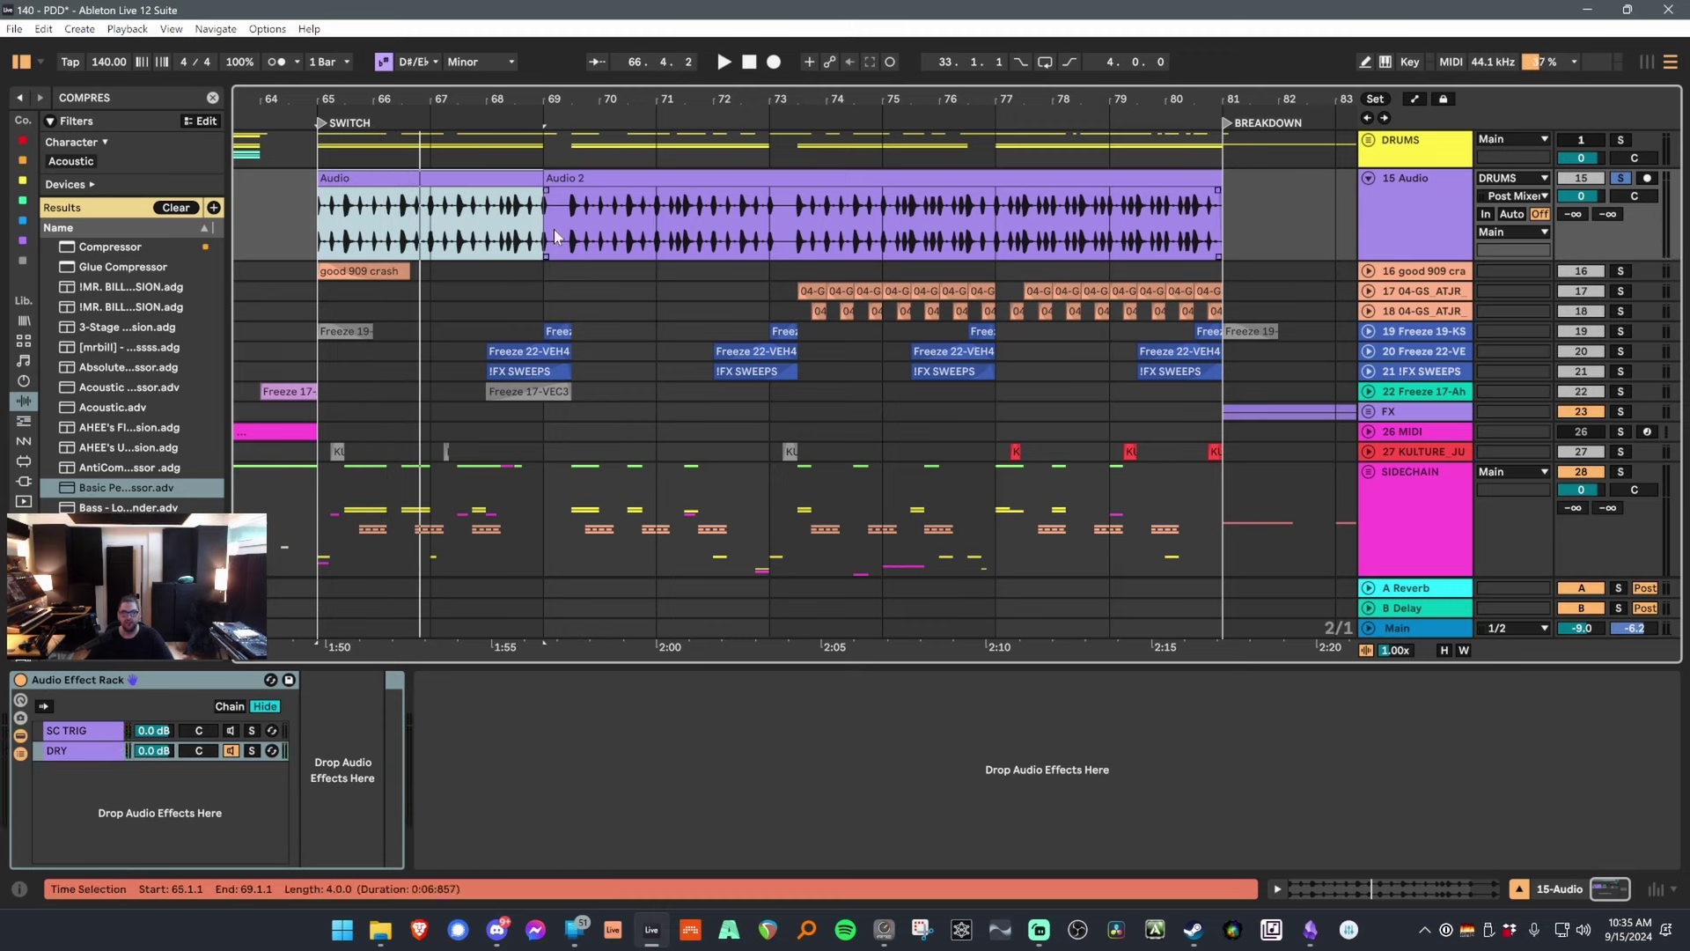
# Show the SC TRIG chain's EQ Eight, Gate and Slap Shape, and audition the chain soloed from bar 65.
pyautogui.click(84, 731)
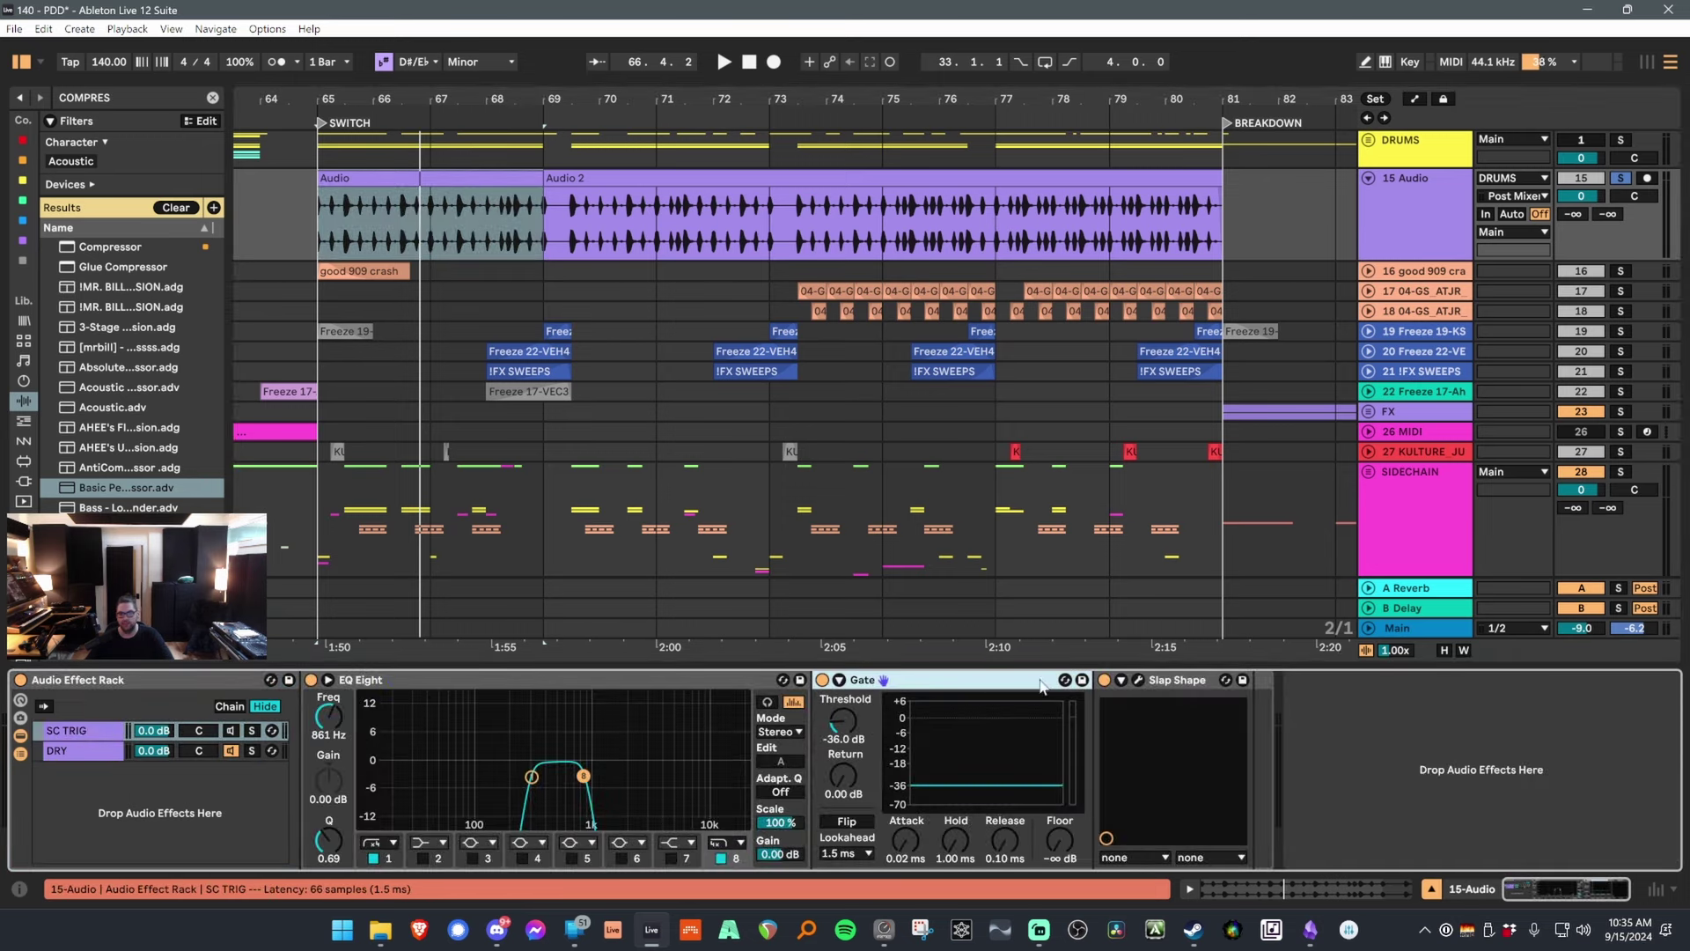
pyautogui.click(1137, 680)
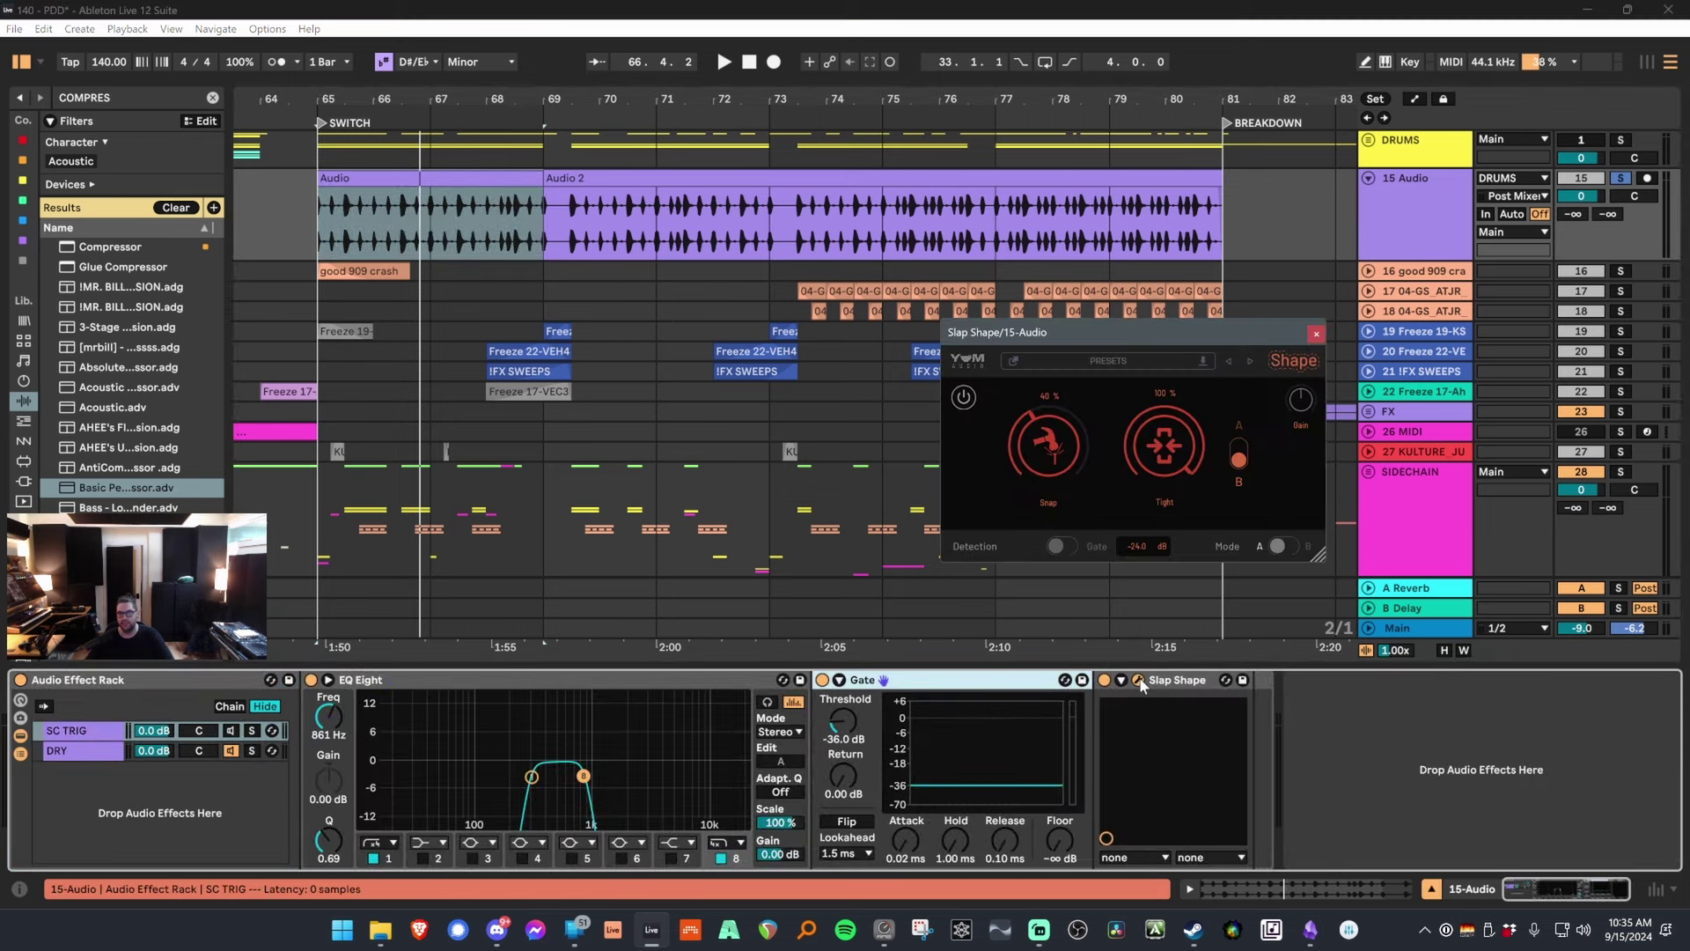
pyautogui.click(252, 731)
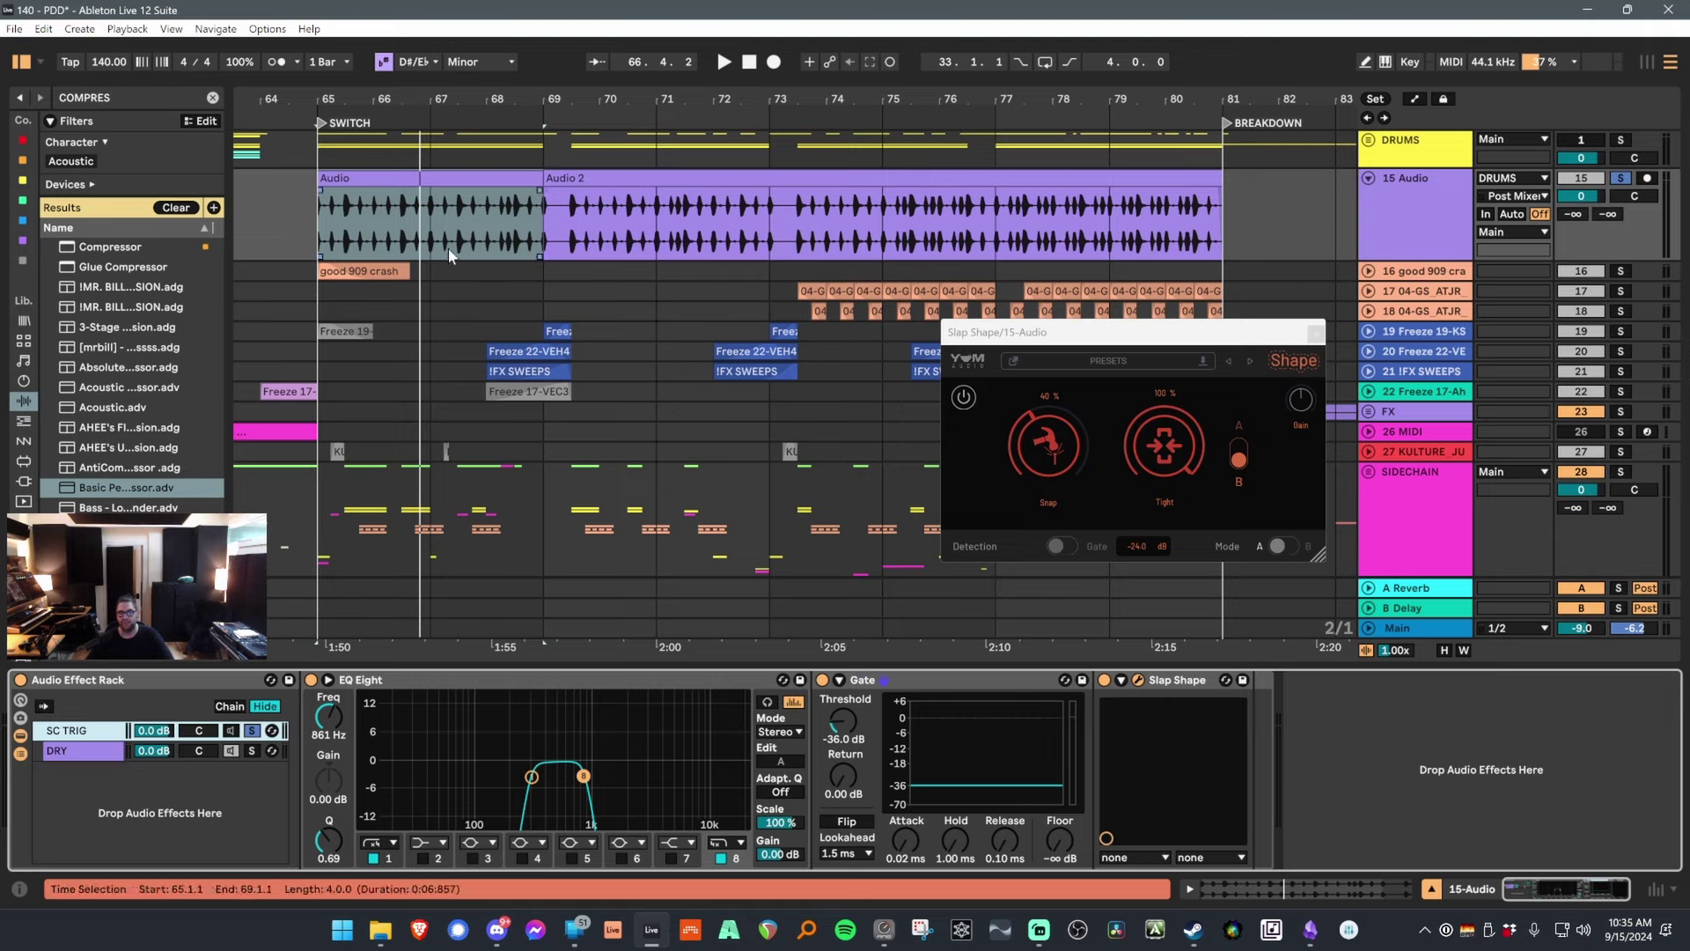
pyautogui.press('space')
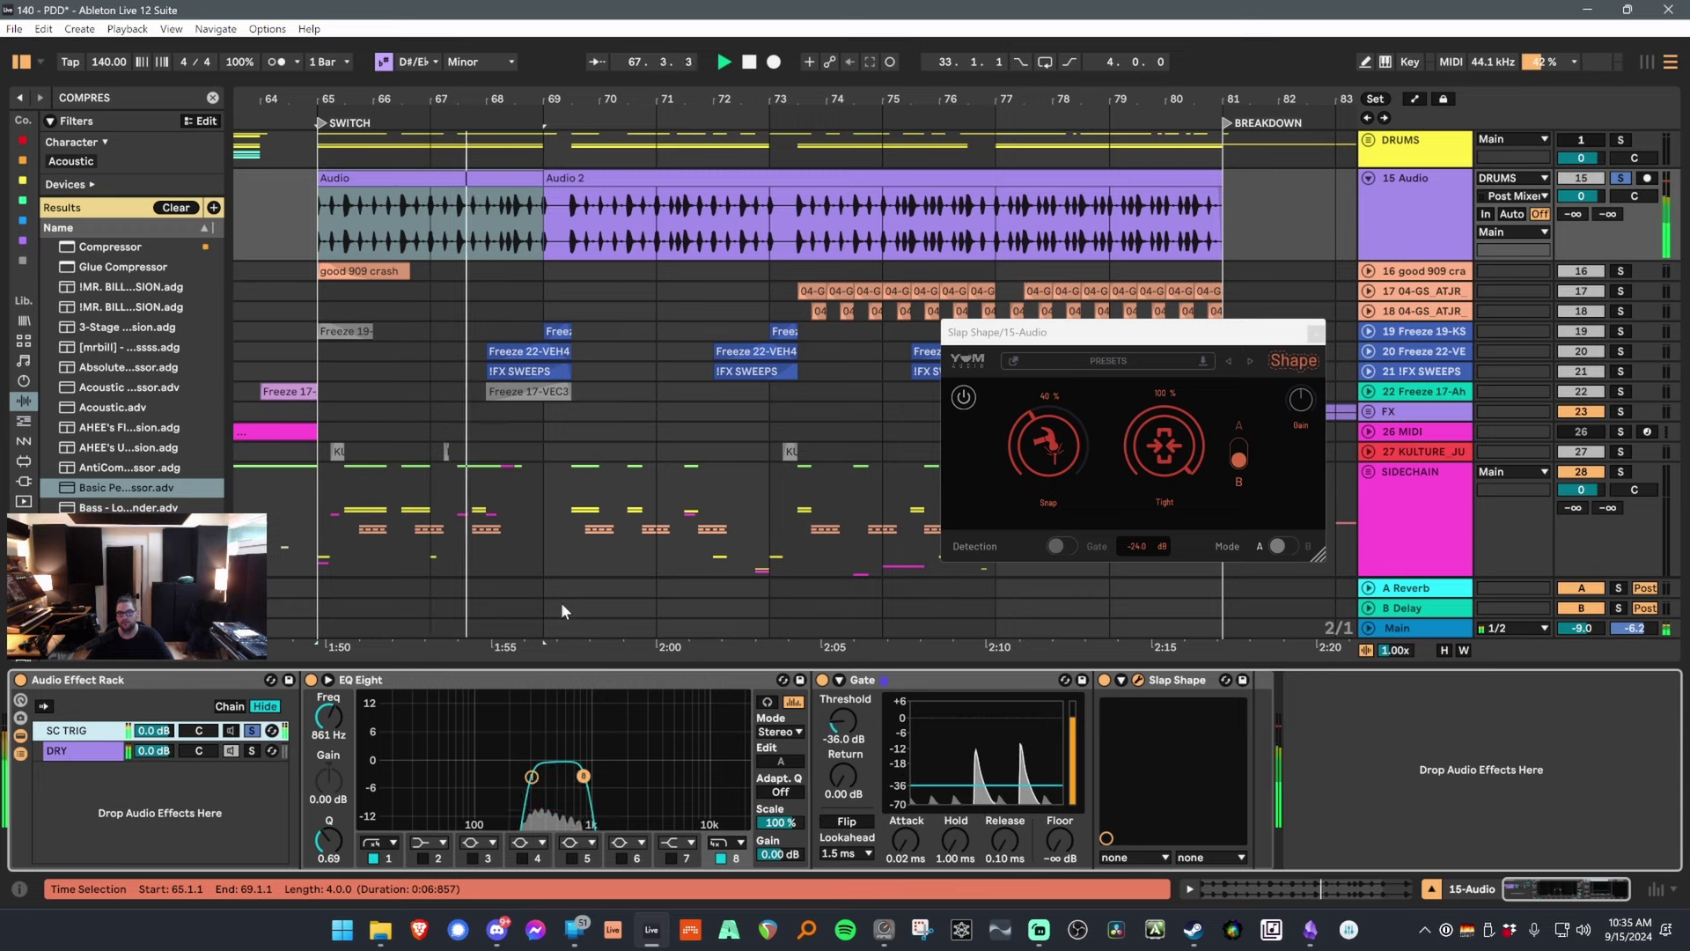
pyautogui.press('space')
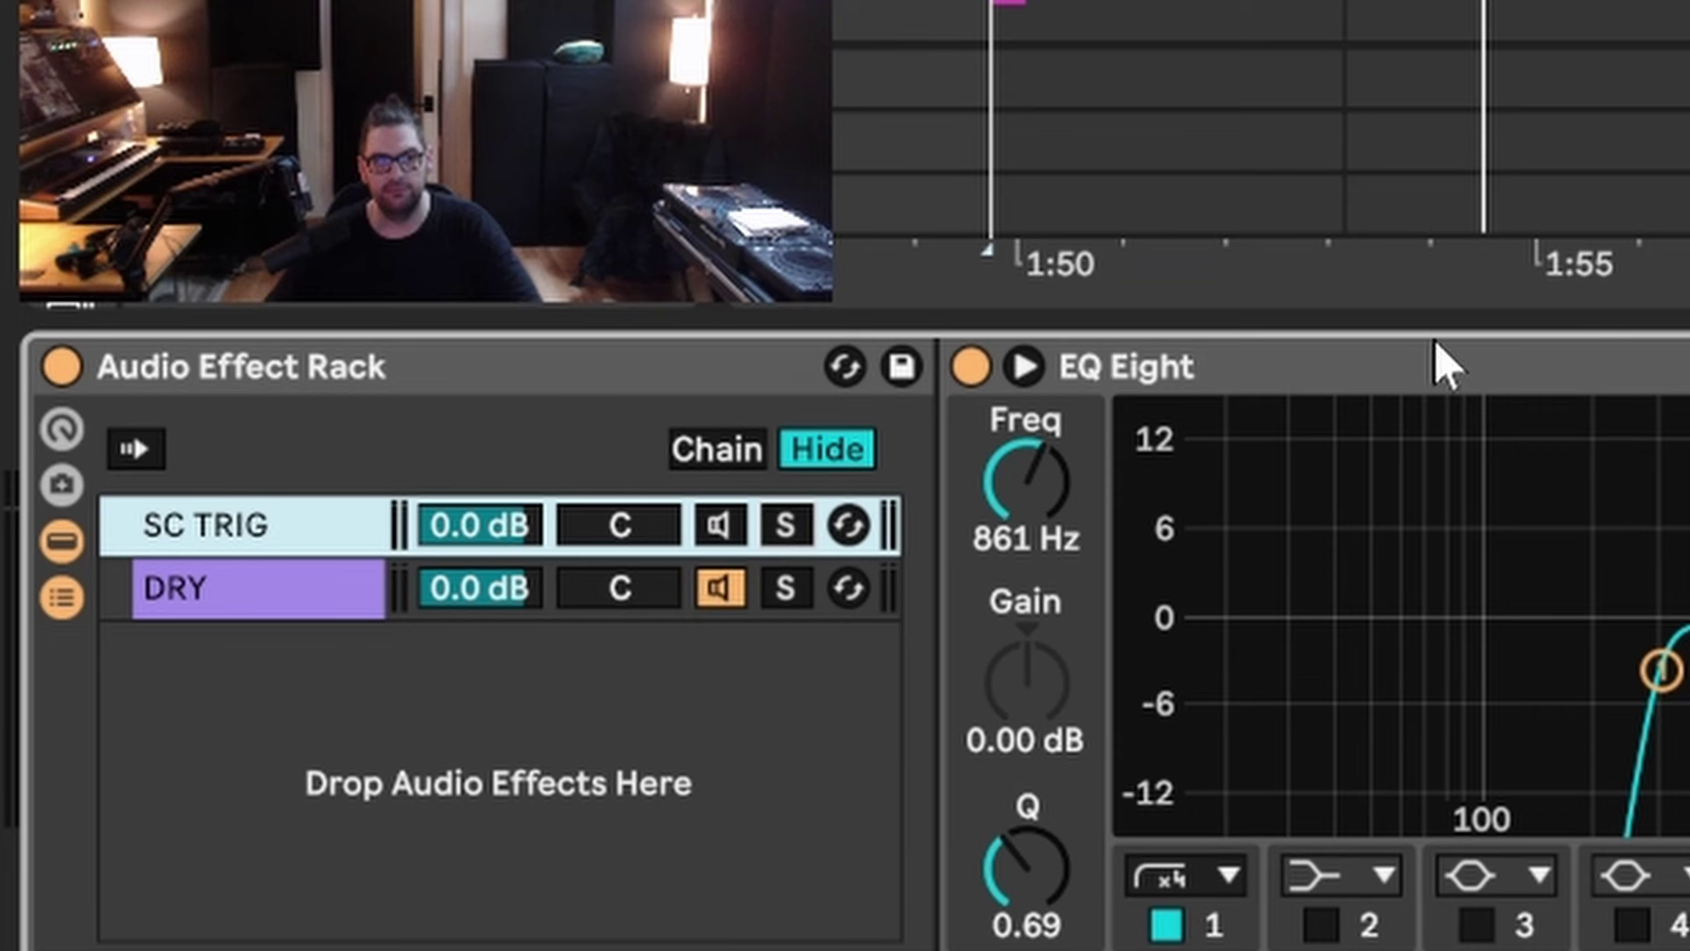
# Compare the devices in the SC TRIG and DRY chains of the Audio Effect Rack.
pyautogui.click(453, 678)
pyautogui.click(264, 525)
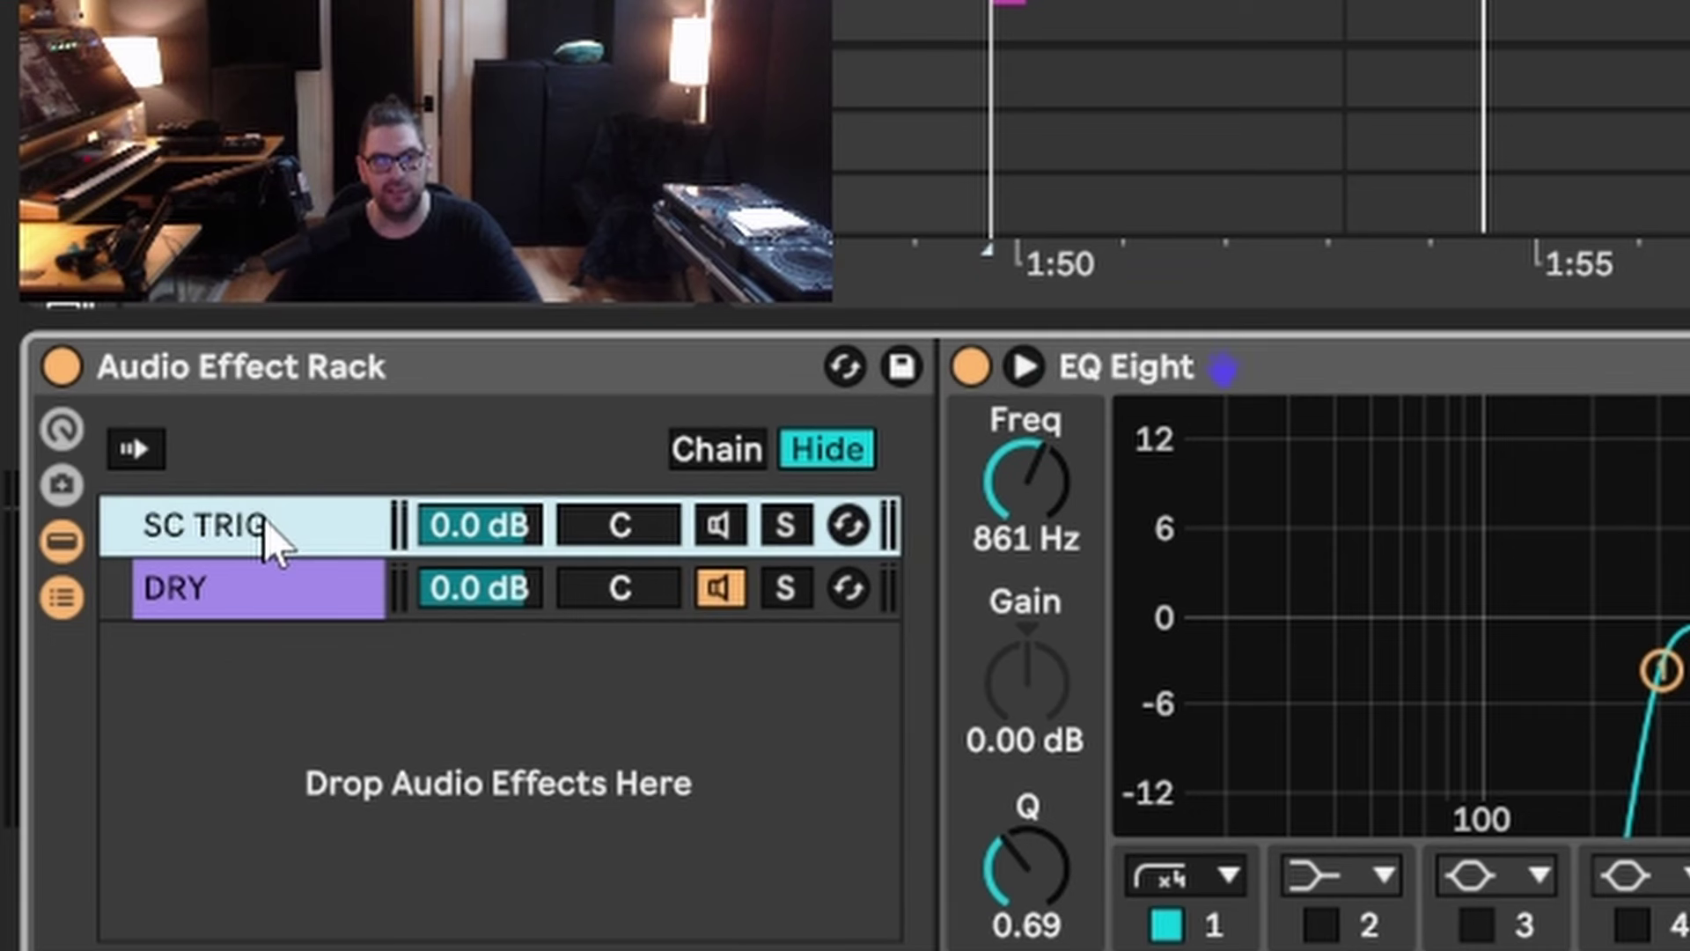
pyautogui.click(269, 592)
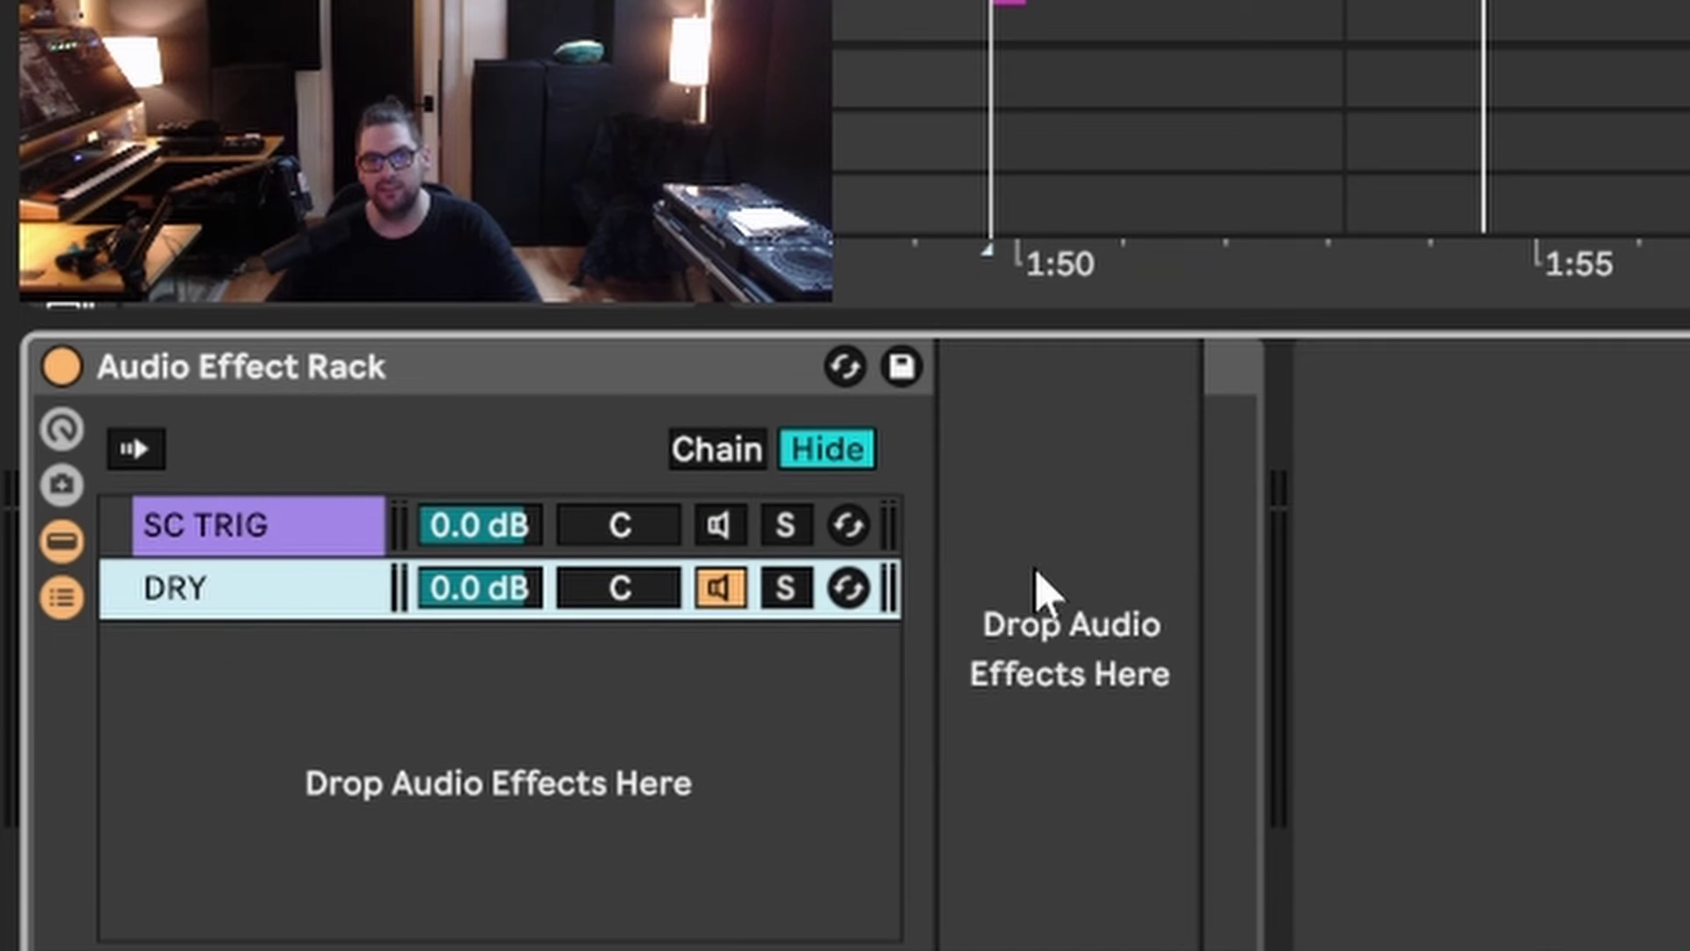
pyautogui.click(379, 526)
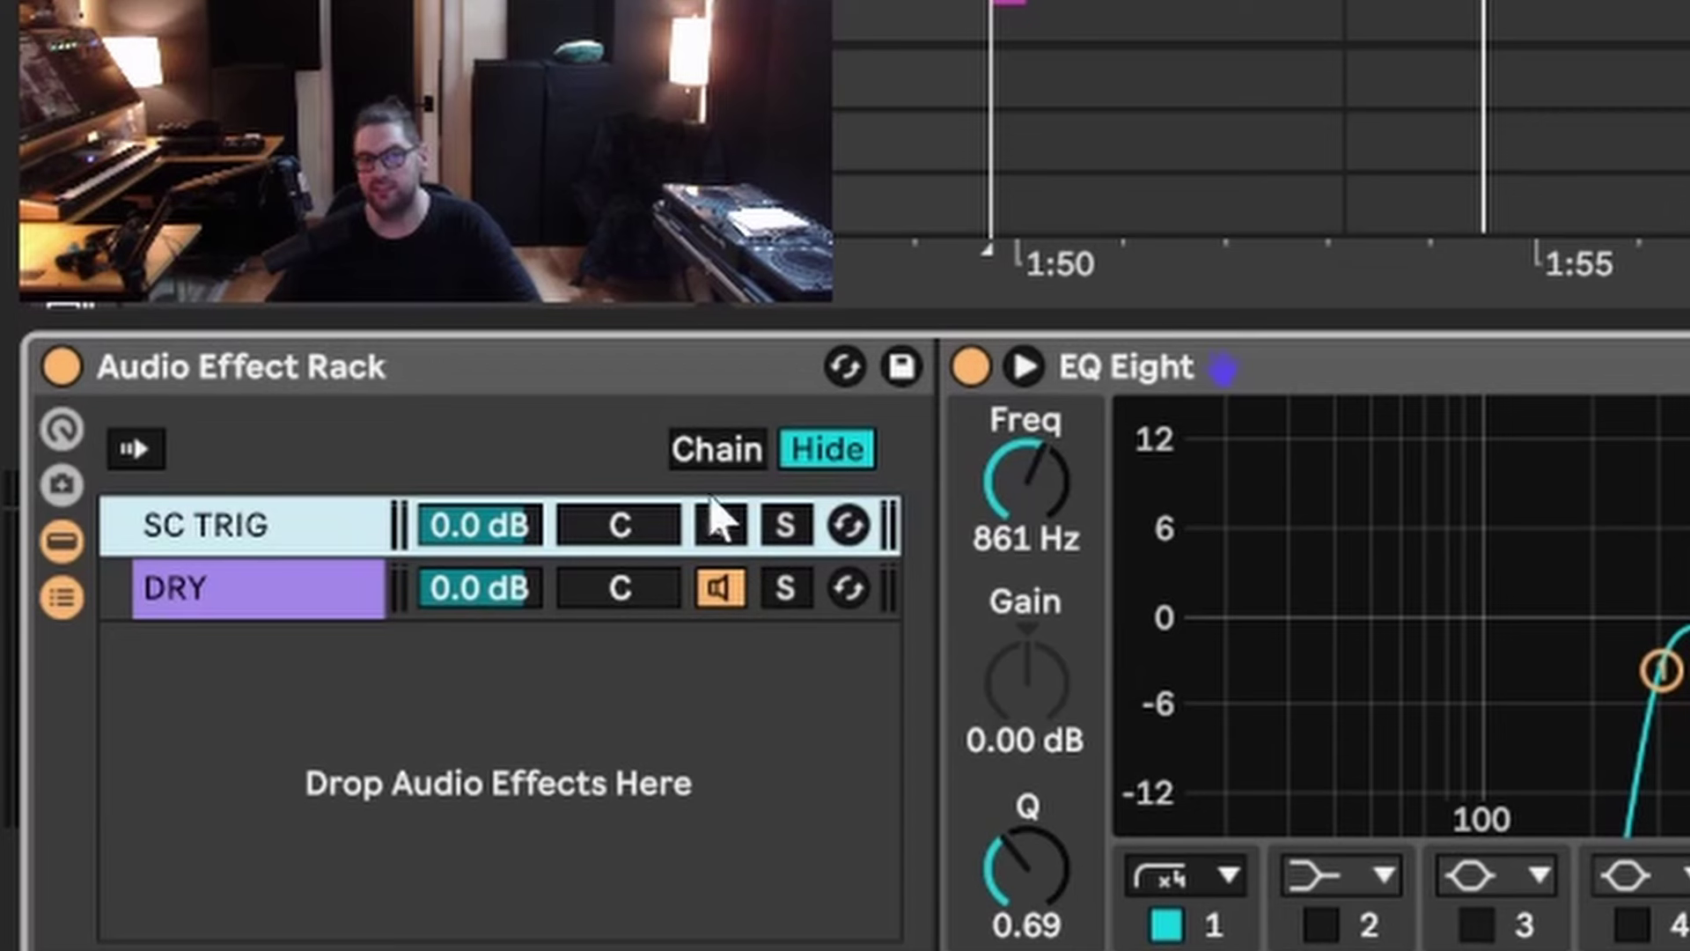
# Enable the Compressor on the SIDECHAIN track, set its sidechain source to 15-Audio's SC TRIG chain Post FX, and audition the ducking from bar 65.
pyautogui.click(339, 606)
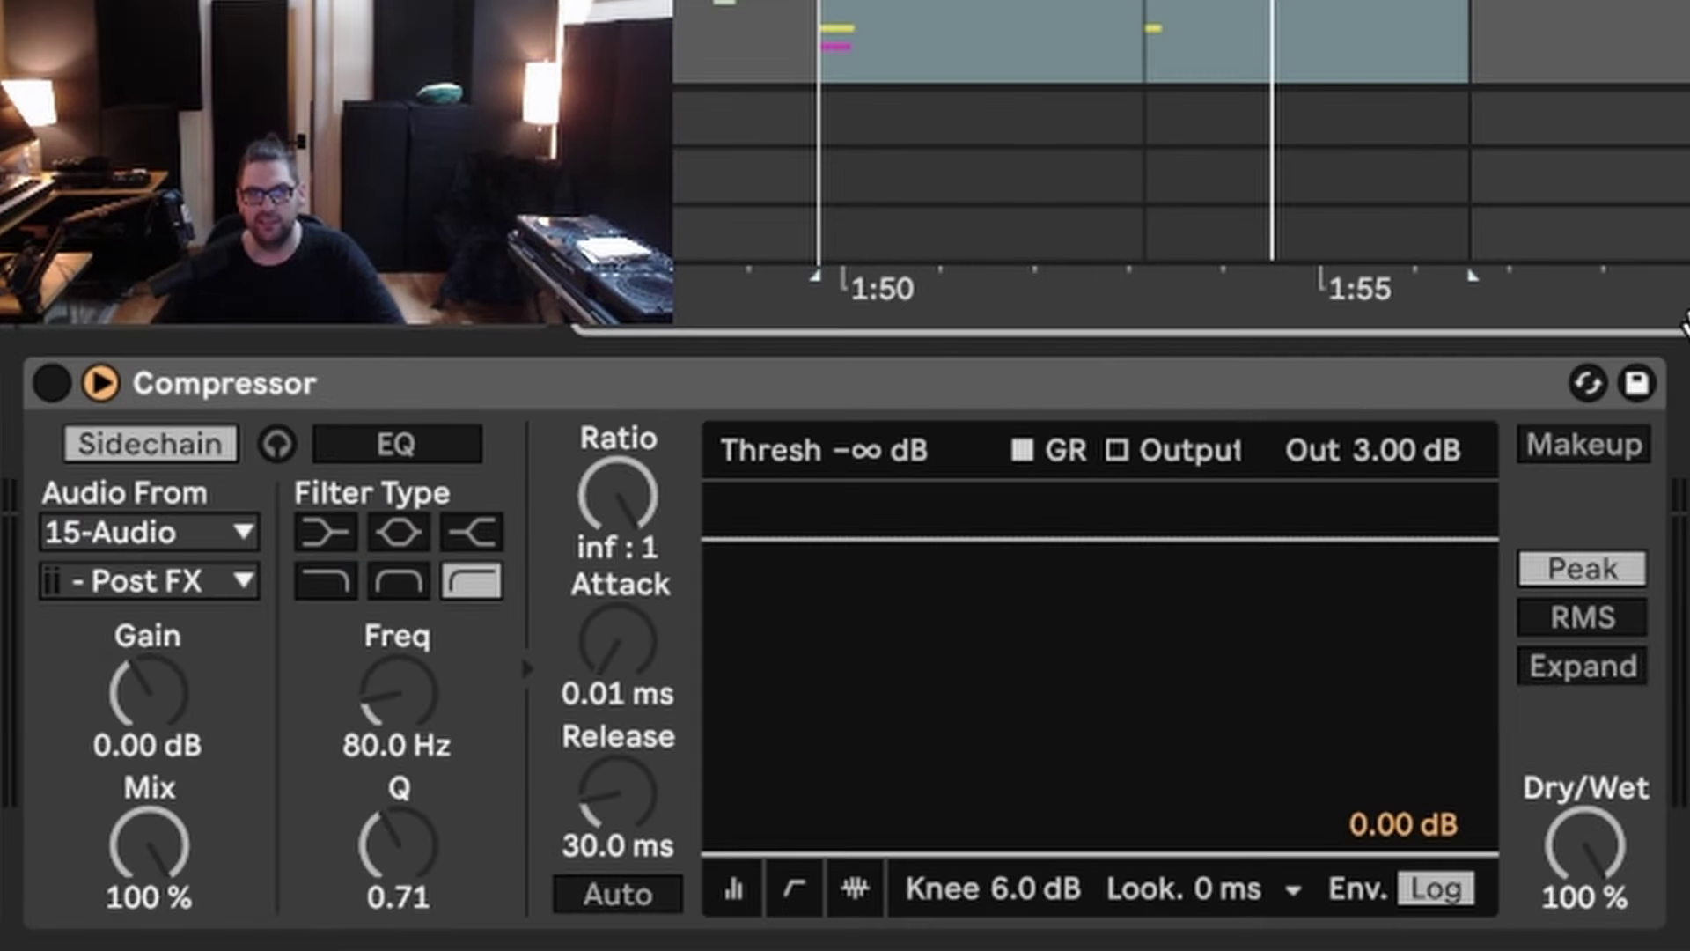
pyautogui.click(53, 384)
pyautogui.click(123, 536)
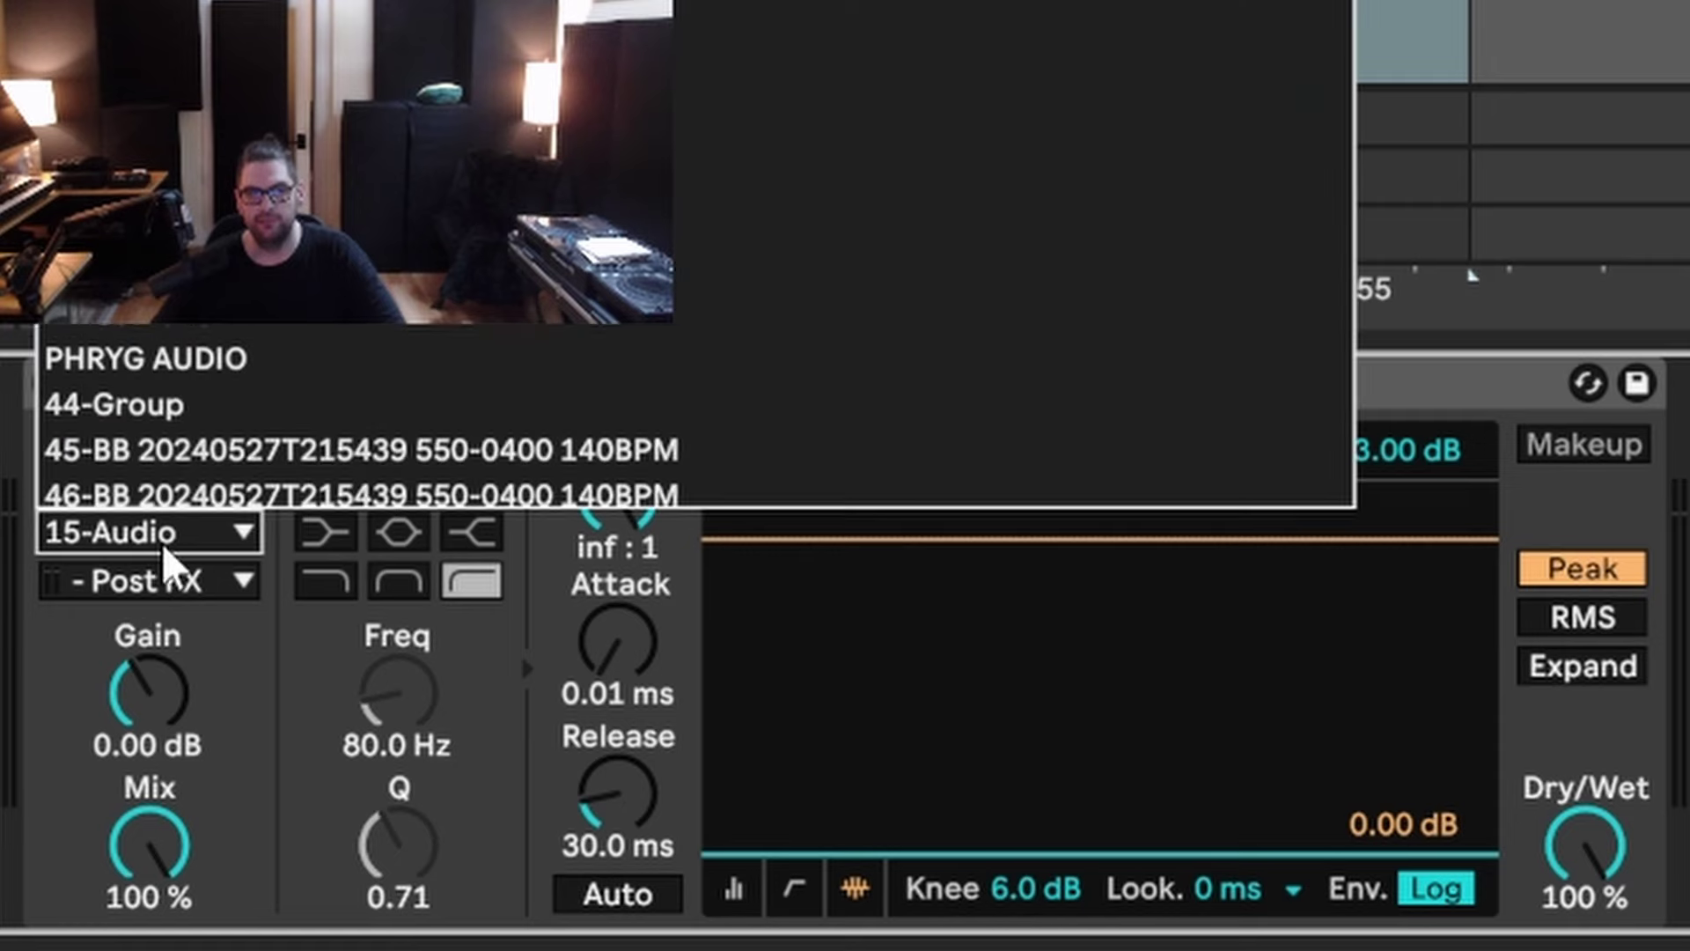
pyautogui.click(123, 536)
pyautogui.click(213, 595)
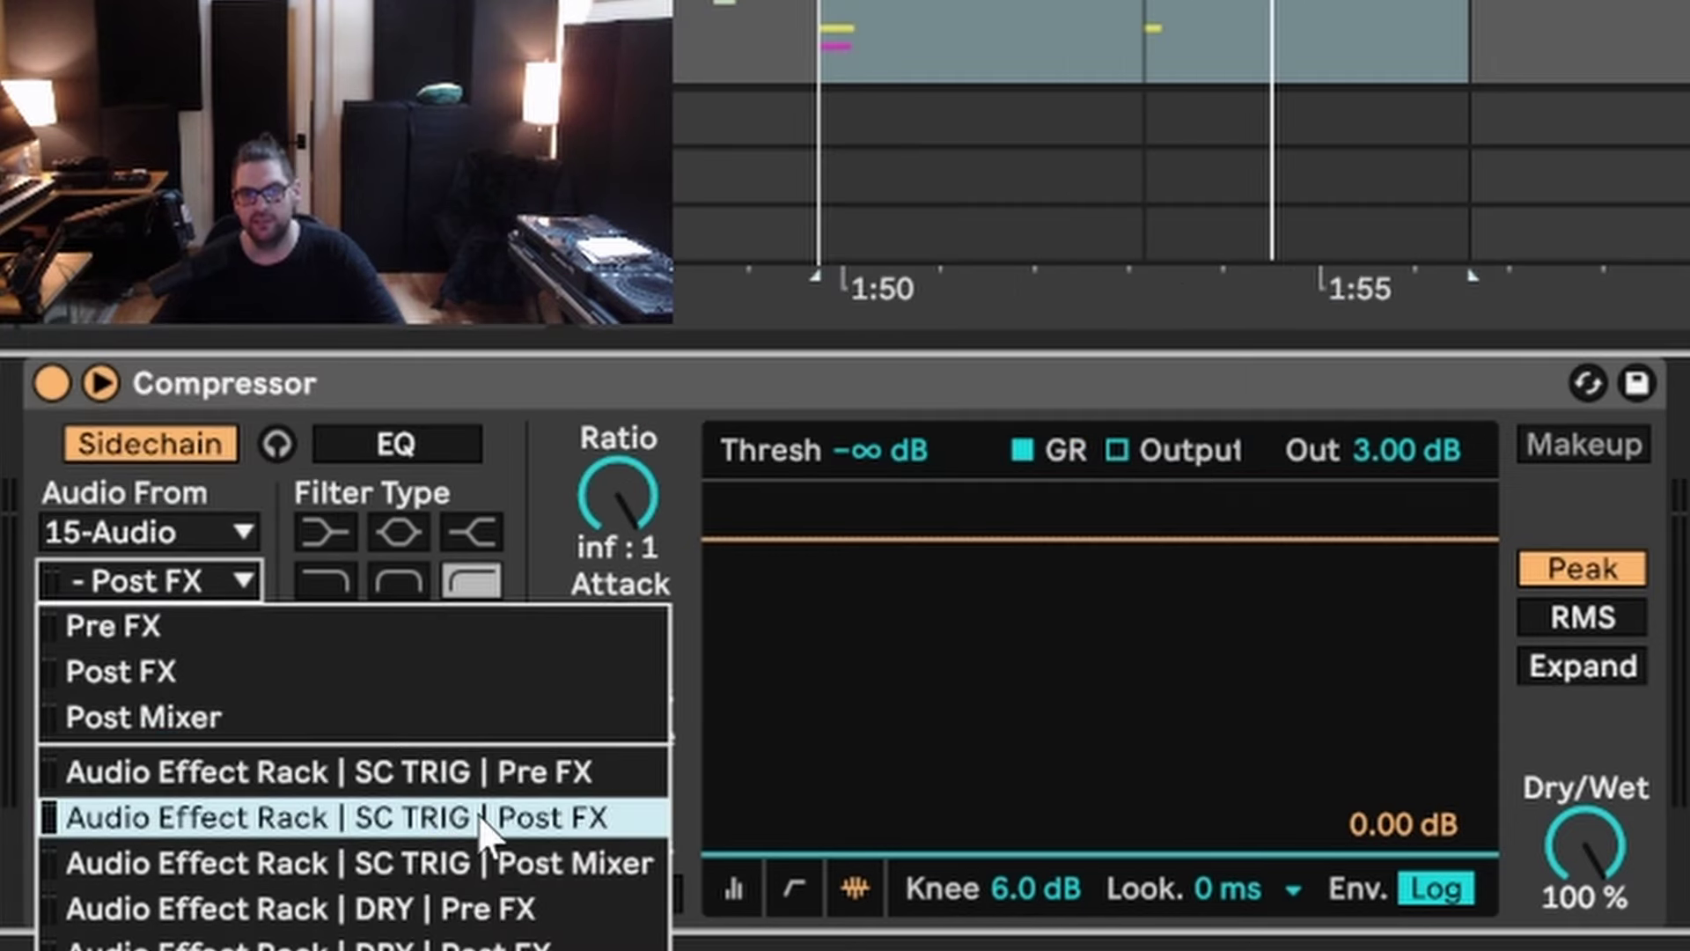
pyautogui.click(525, 823)
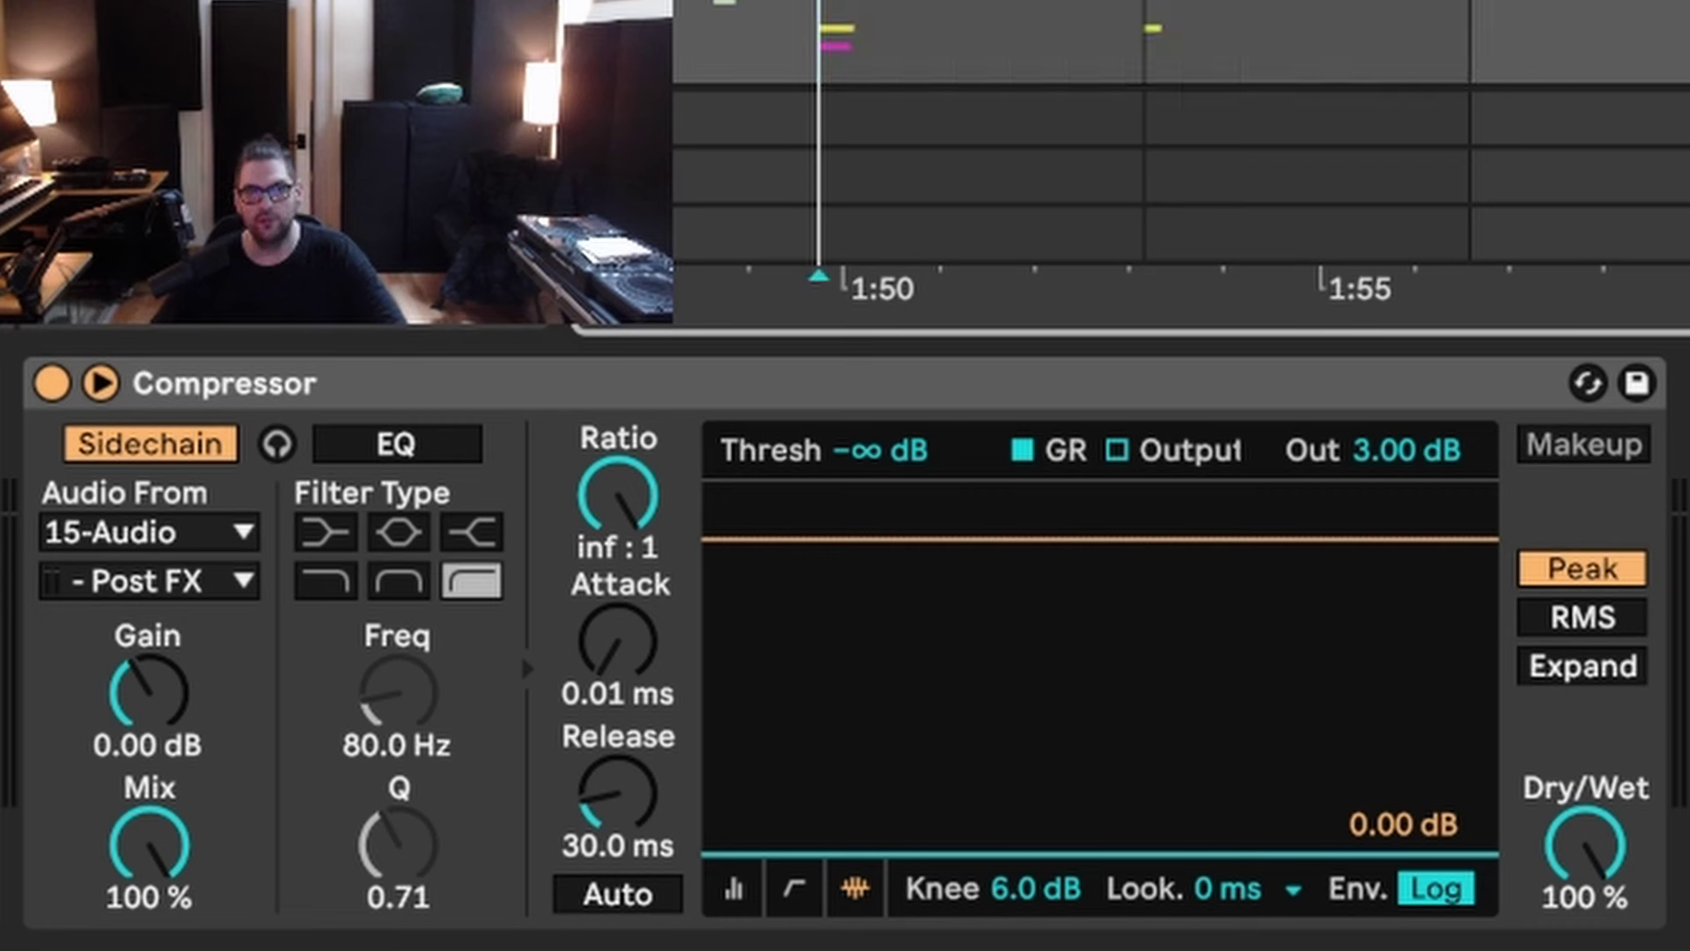
pyautogui.press('space')
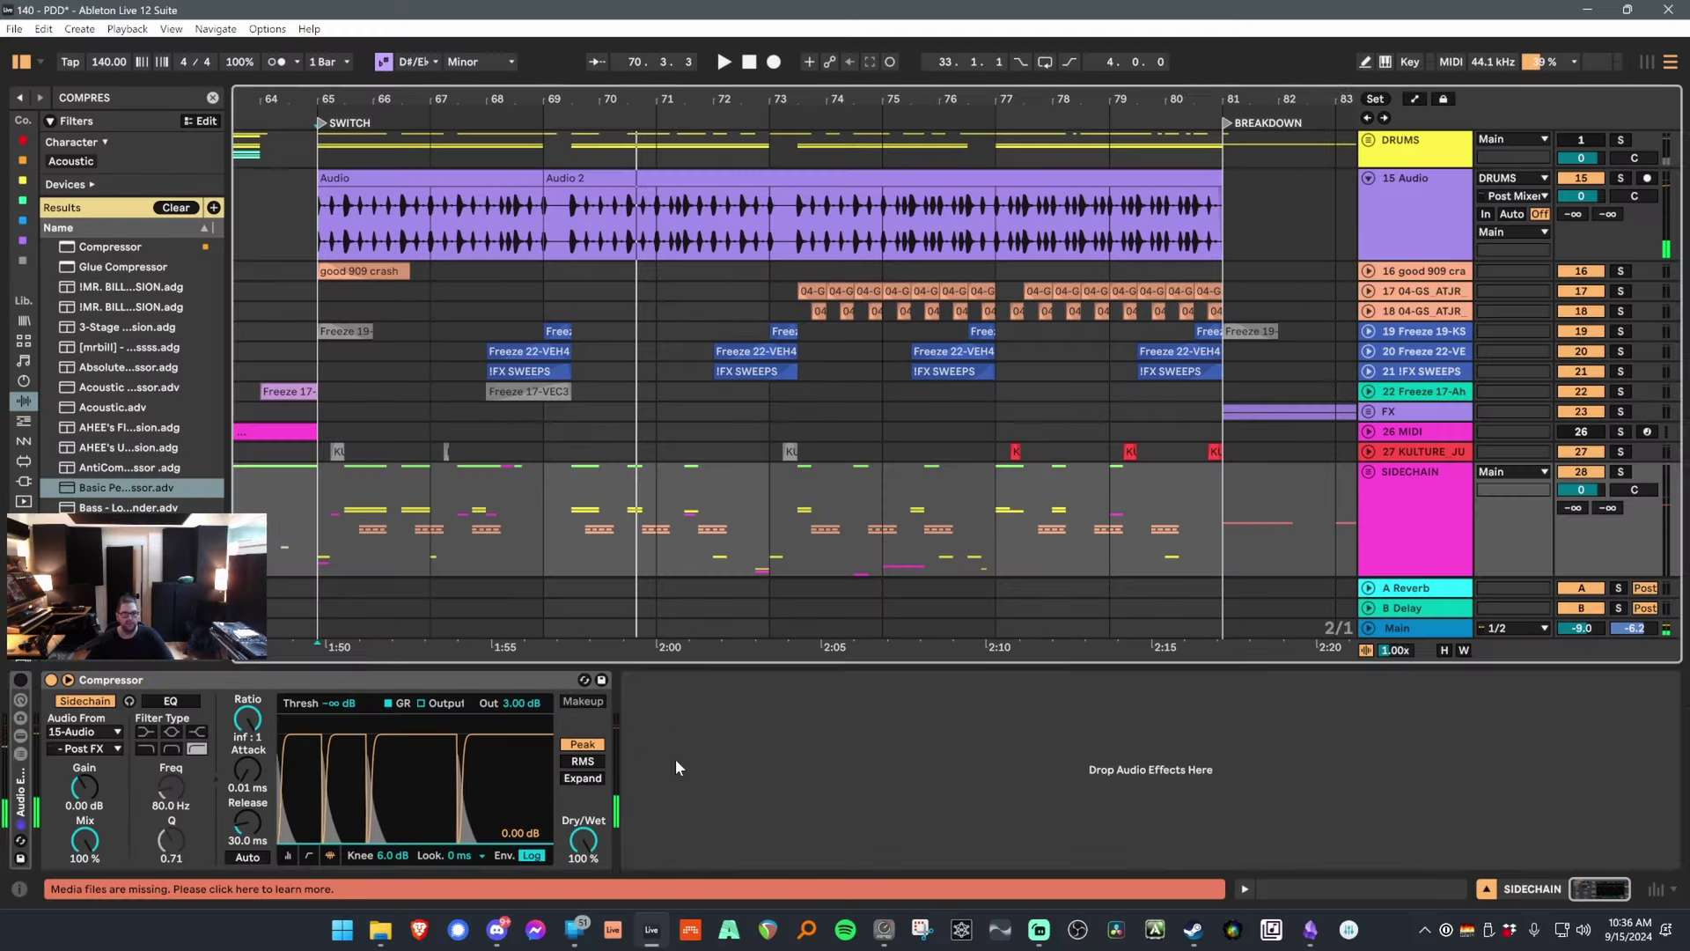
pyautogui.click(675, 757)
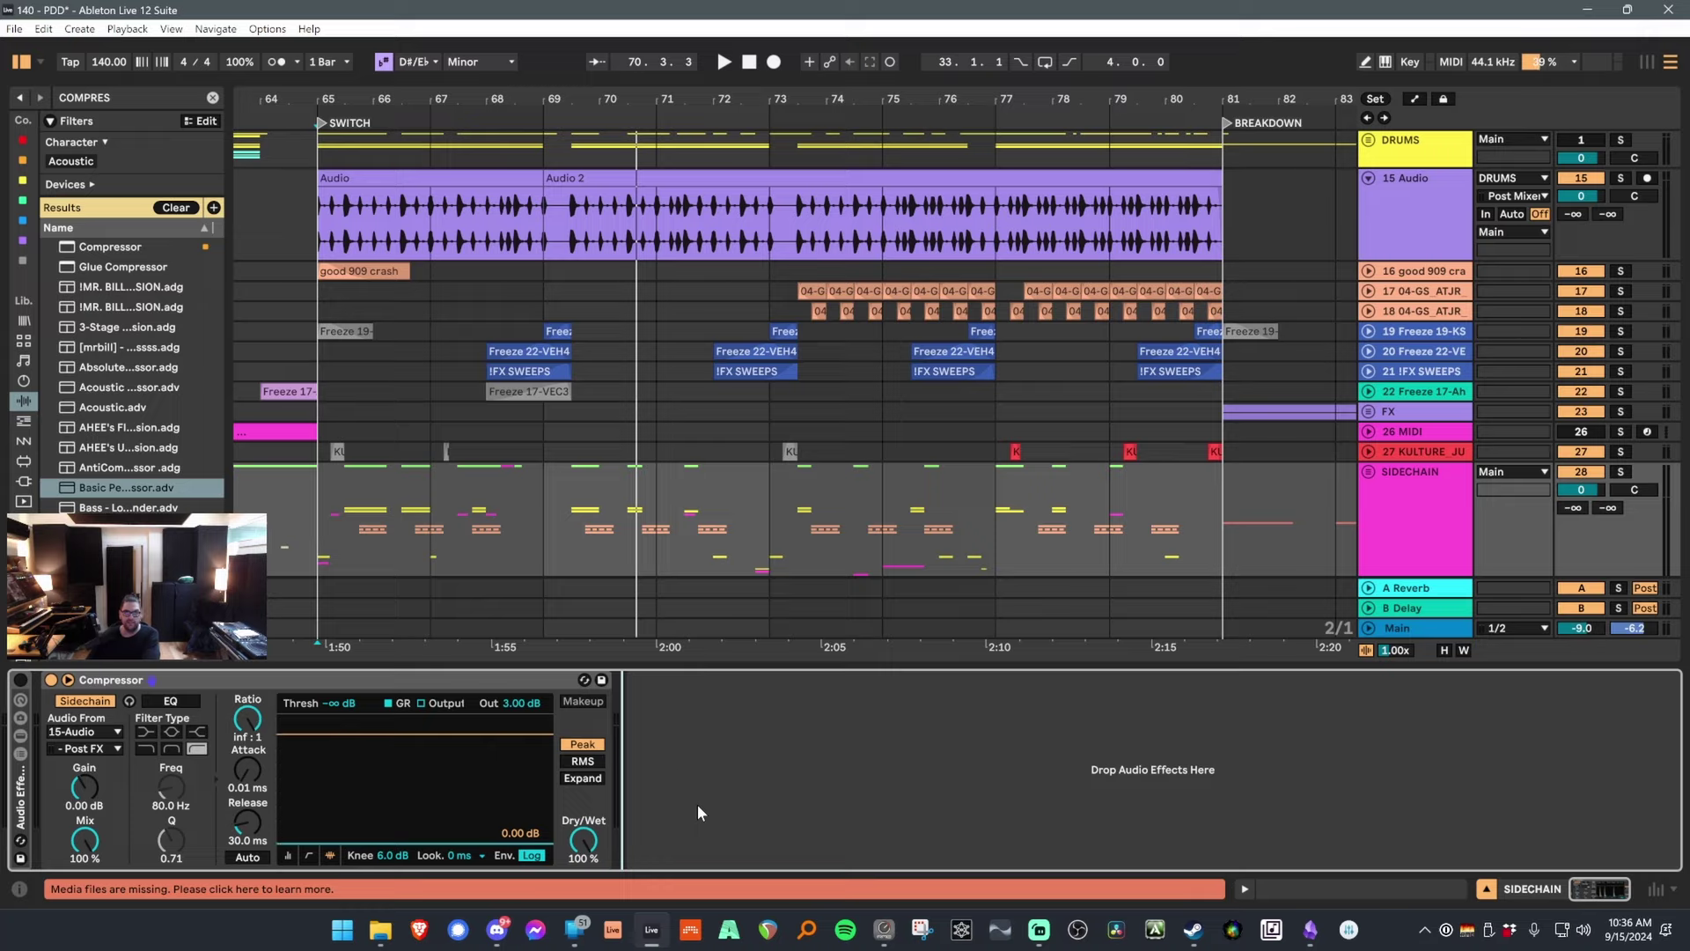
# Set the Audio 2 clip's warp mode to Beats, preserving transients with transient looping off.
pyautogui.doubleClick(616, 180)
pyautogui.click(828, 168)
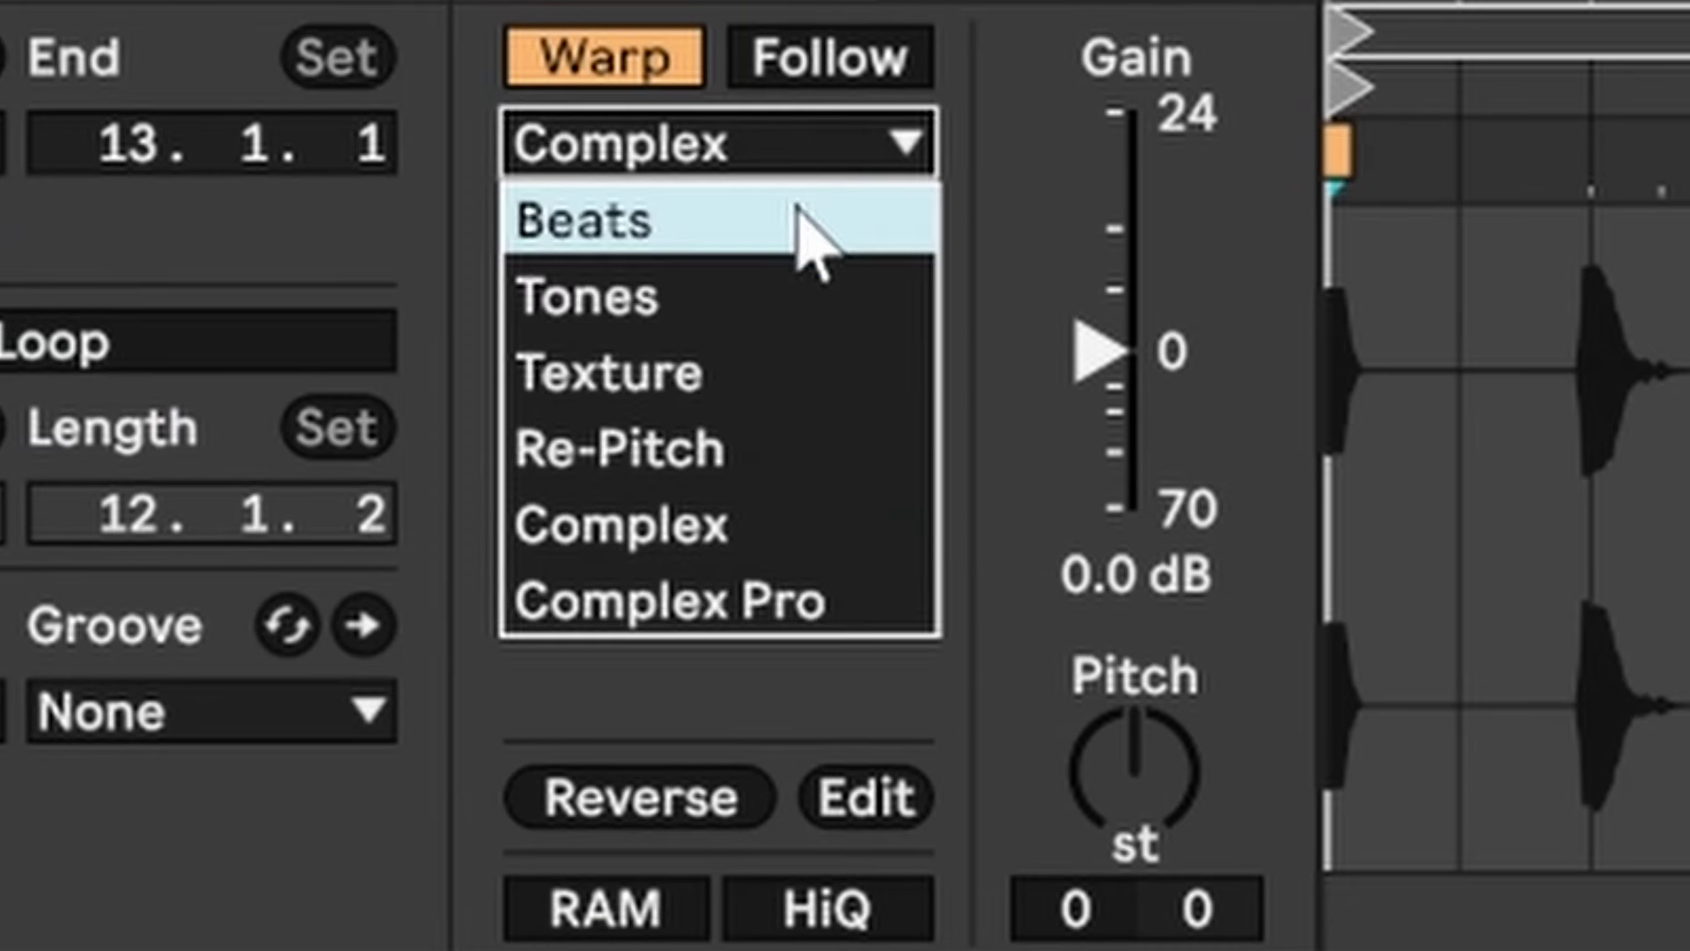
pyautogui.click(805, 224)
pyautogui.click(695, 365)
pyautogui.click(661, 446)
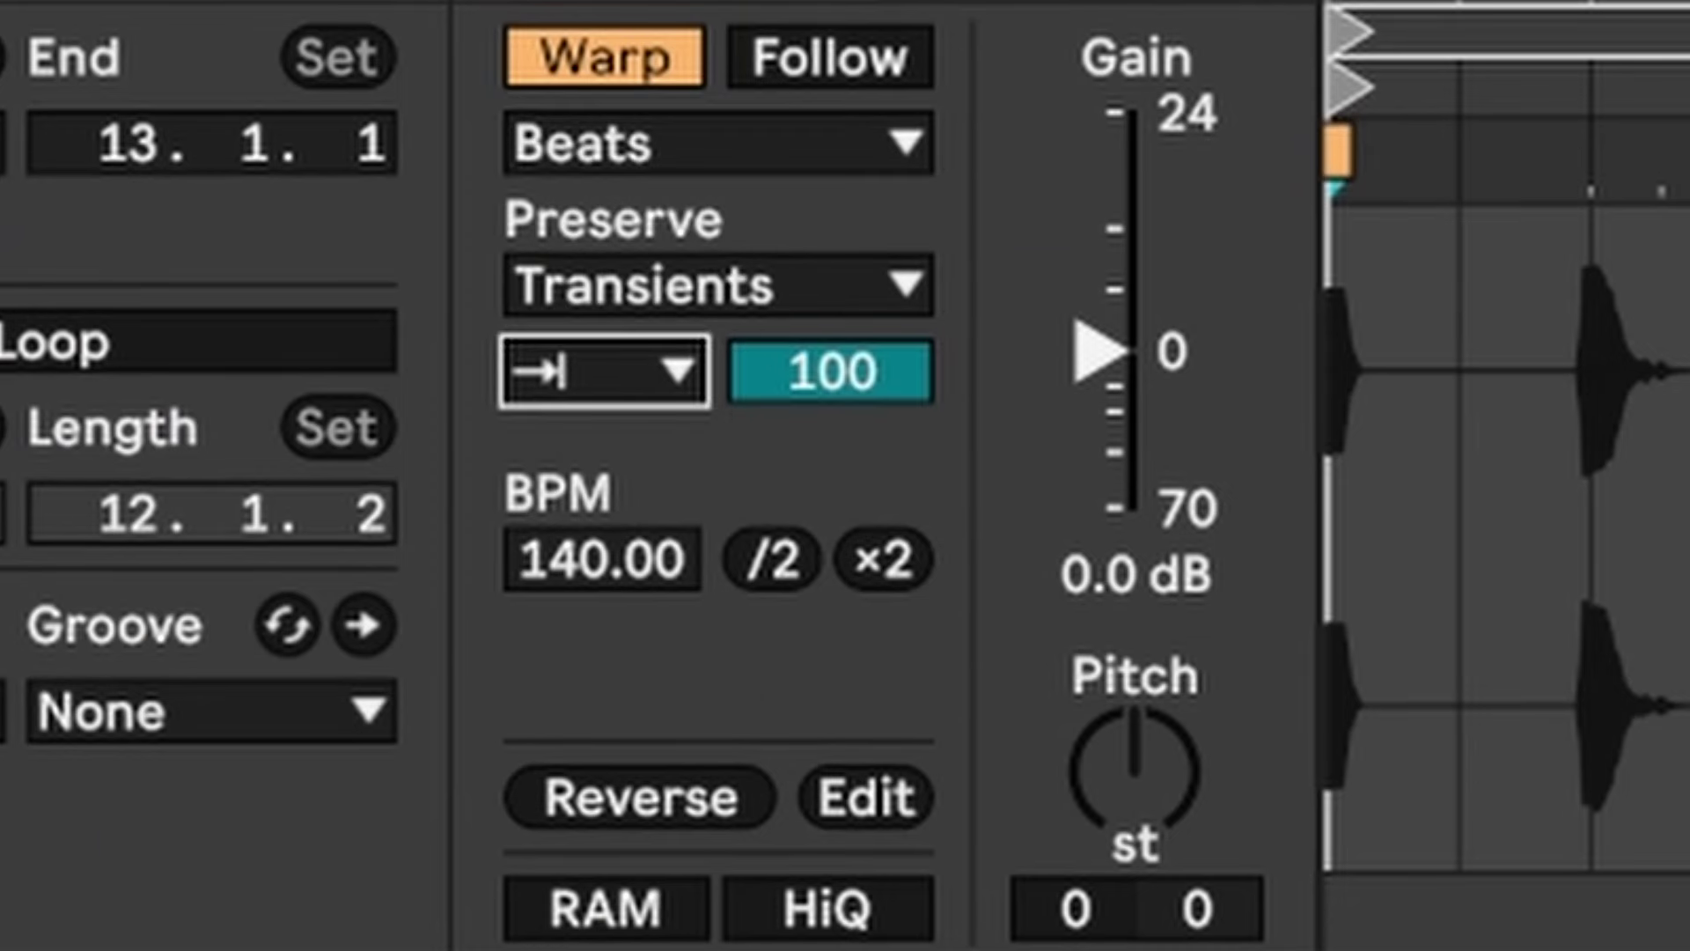